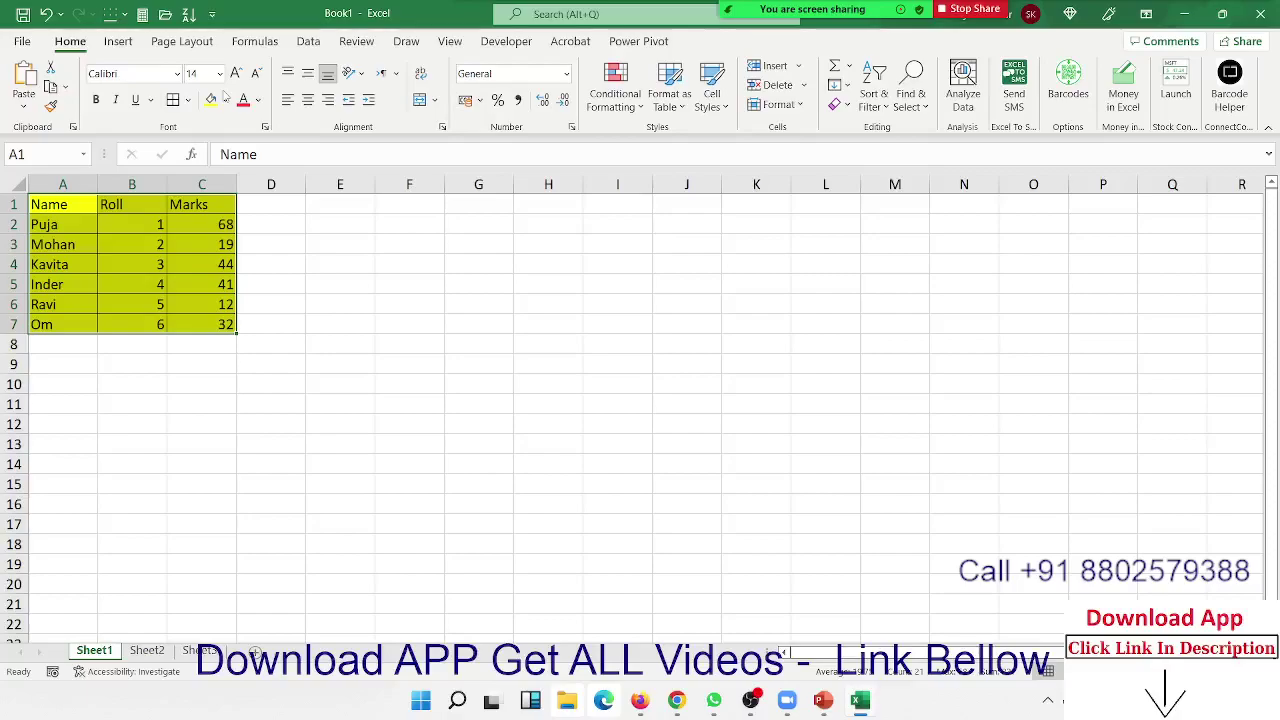
Step: Check a marks cell's formula, then open and close the meeting participants list
{"action": "left_click", "coordinate": [228, 244]}
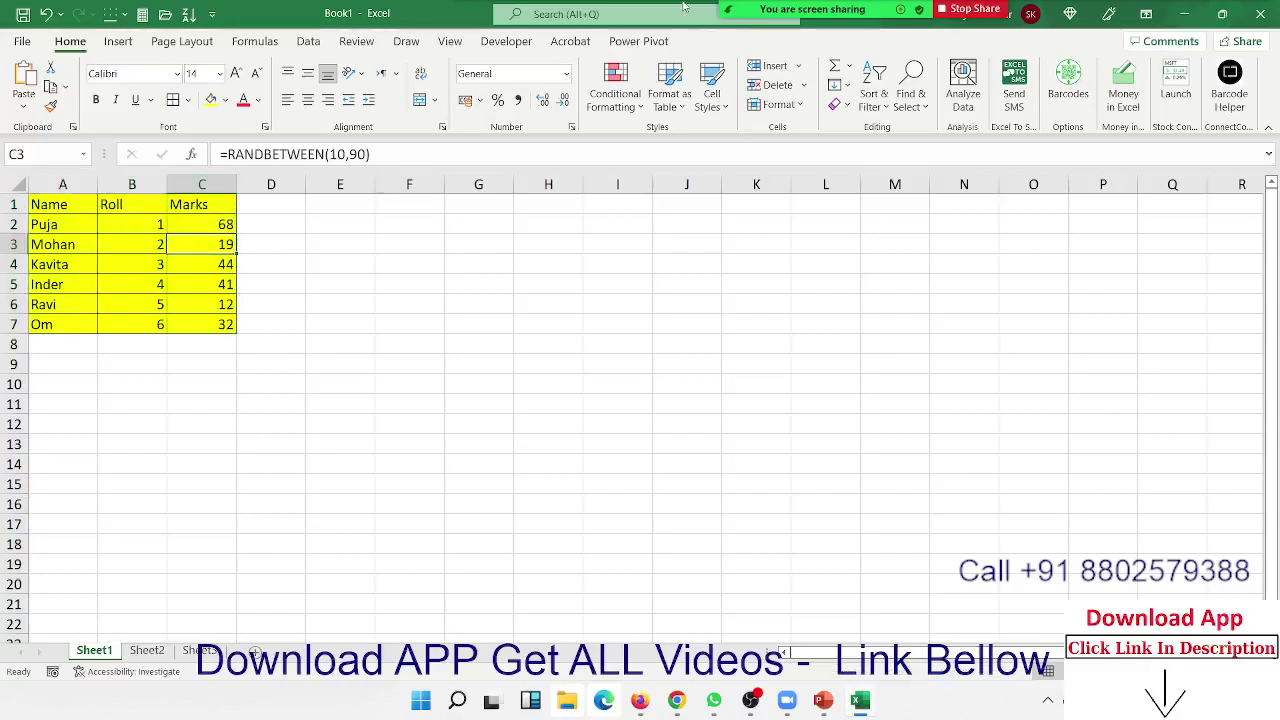
{"action": "left_click", "coordinate": [715, 15]}
{"action": "mouse_move", "coordinate": [640, 268]}
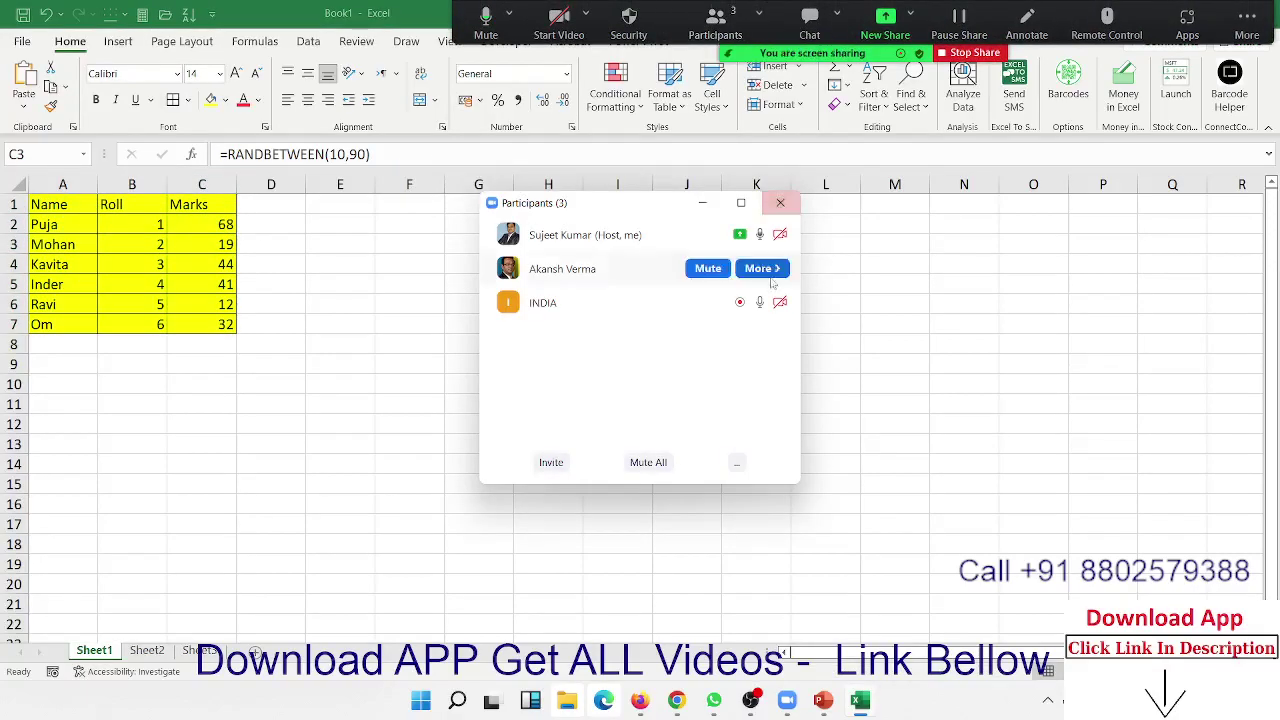
{"action": "left_click", "coordinate": [760, 268]}
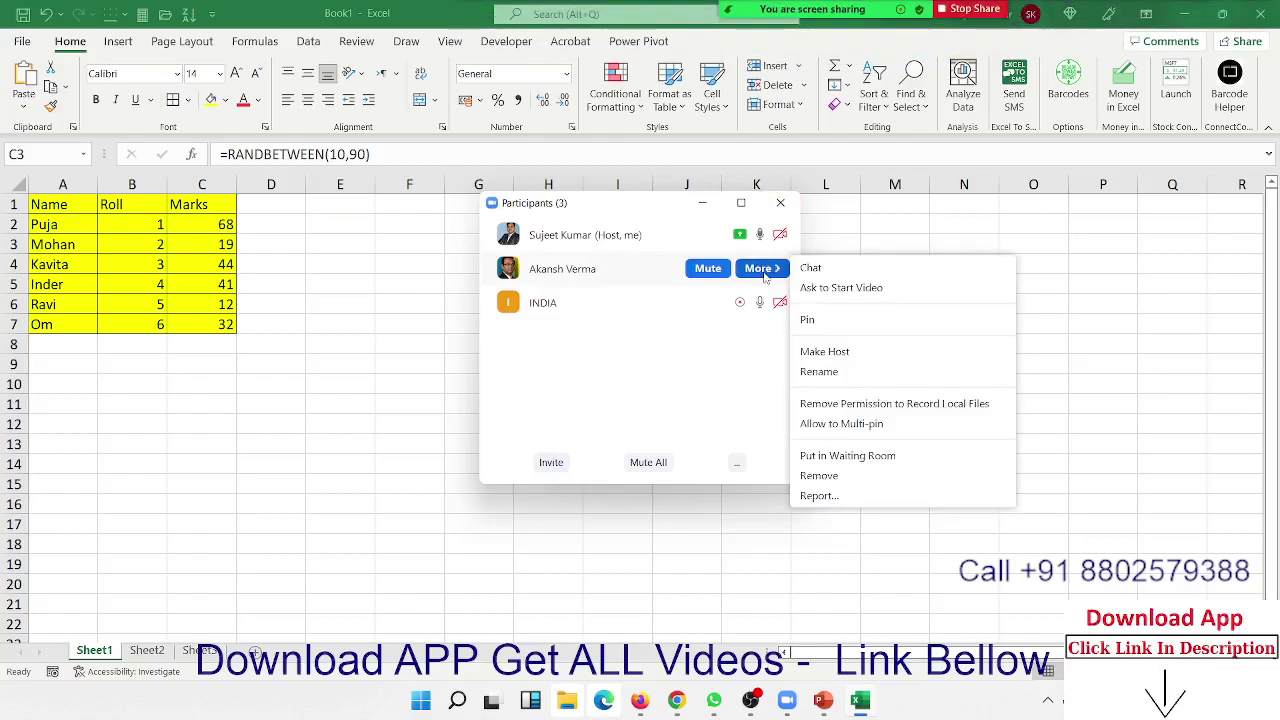
{"action": "left_click", "coordinate": [708, 378]}
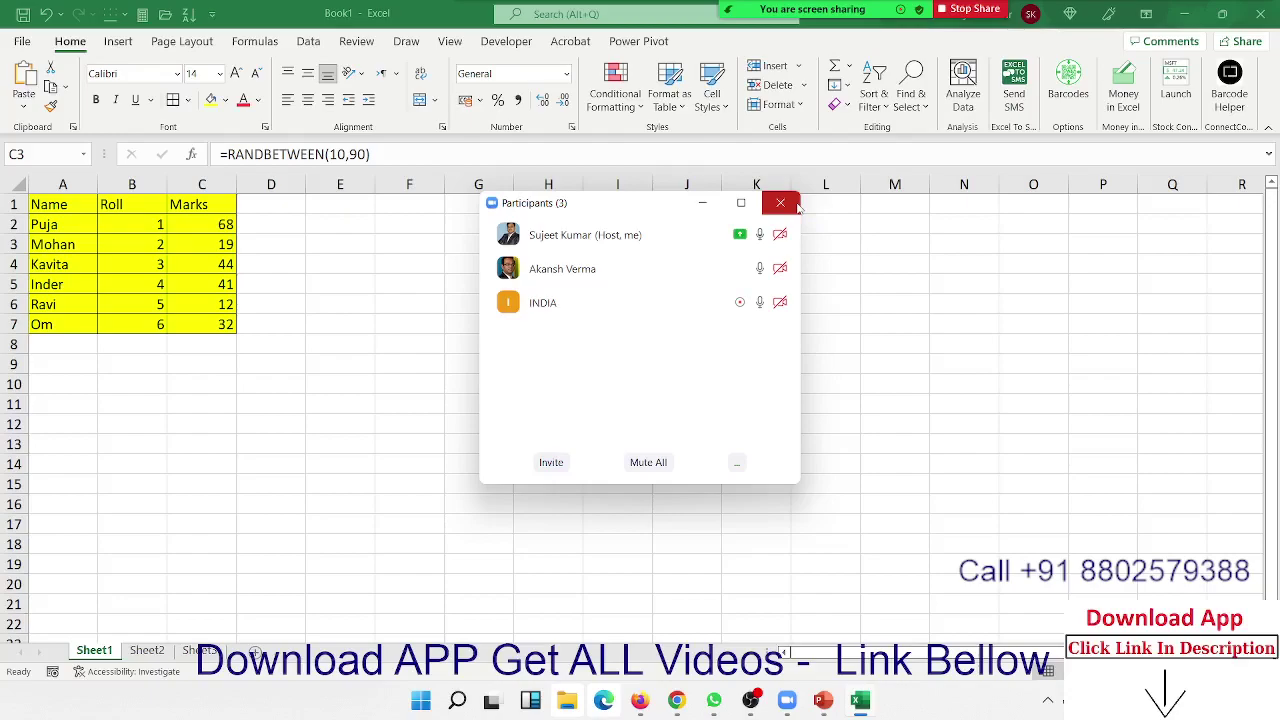
{"action": "left_click", "coordinate": [780, 203]}
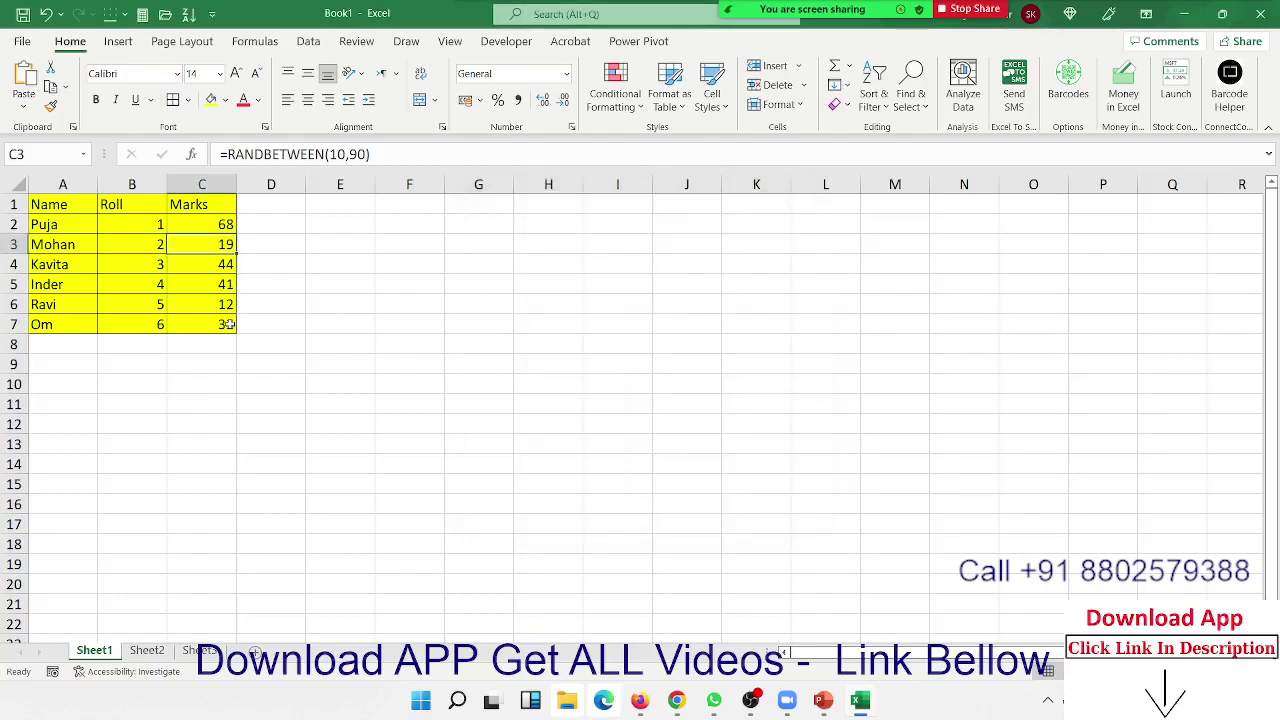
Step: Copy the A1:C7 Name/Roll/Marks table, paste it at K1, then undo the paste
{"action": "left_click_drag", "start_coordinate": [229, 324], "coordinate": [45, 205]}
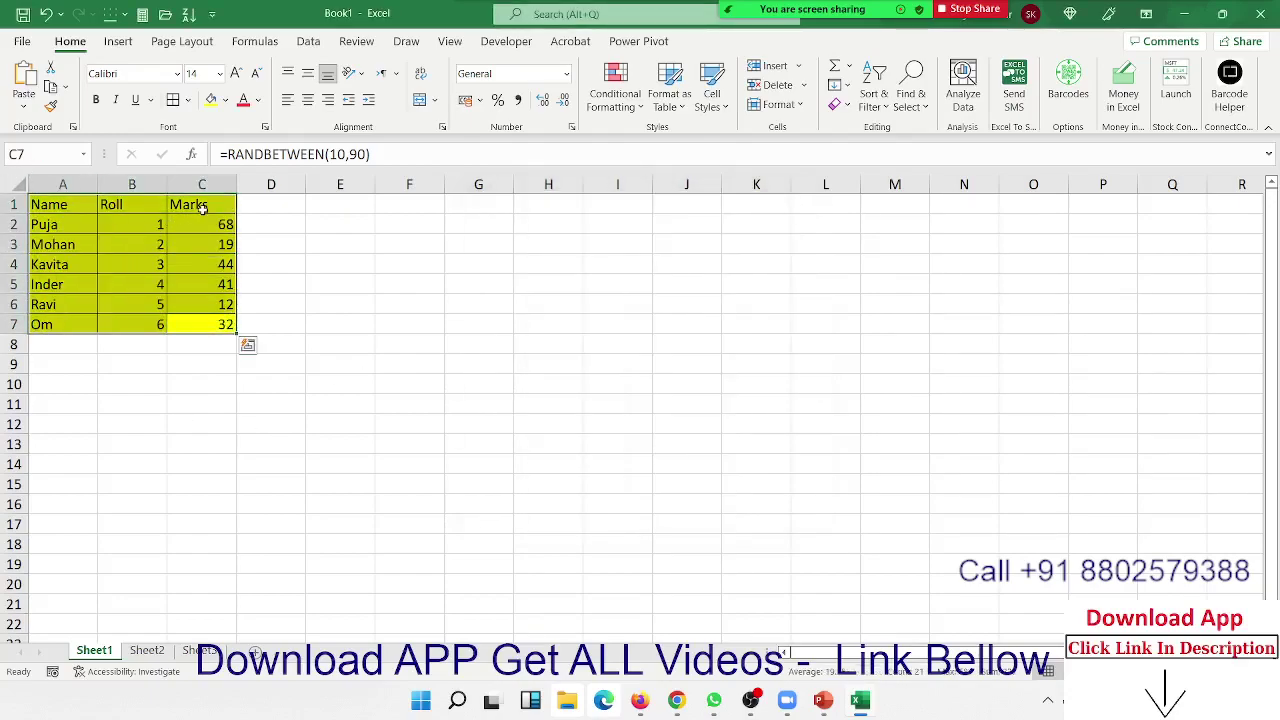
{"action": "key", "text": "ctrl+c"}
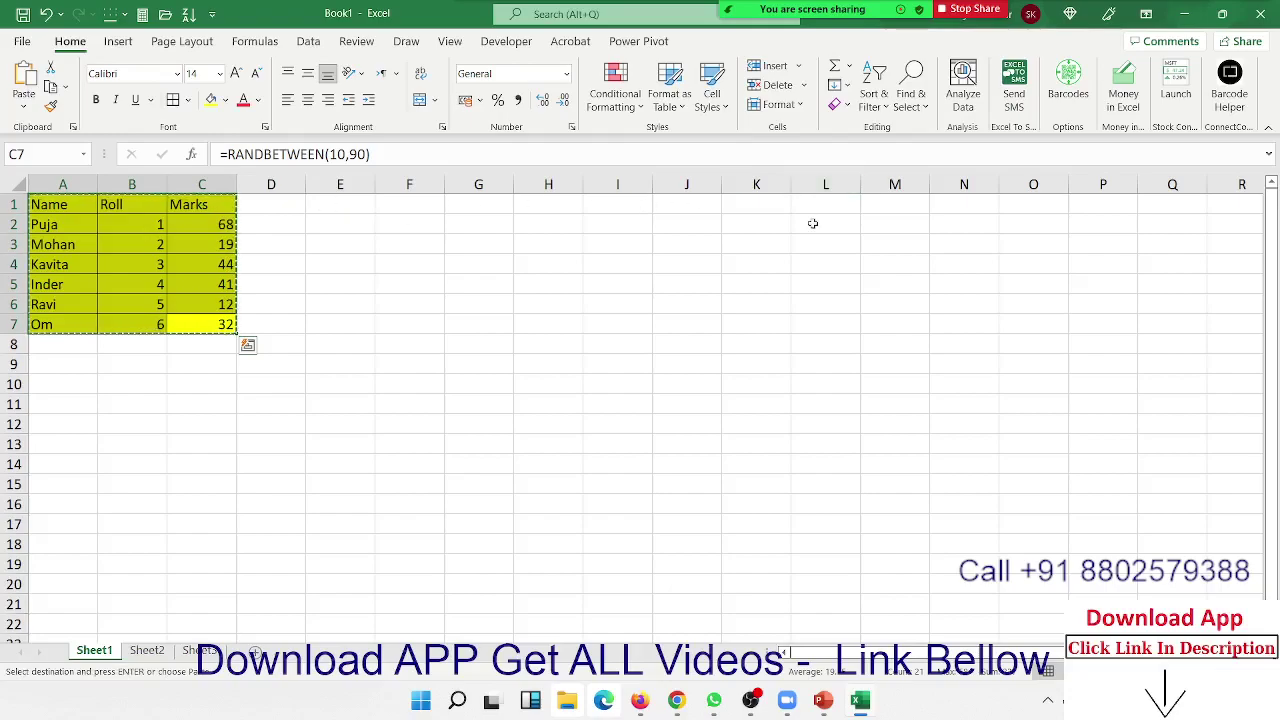
{"action": "left_click", "coordinate": [737, 200]}
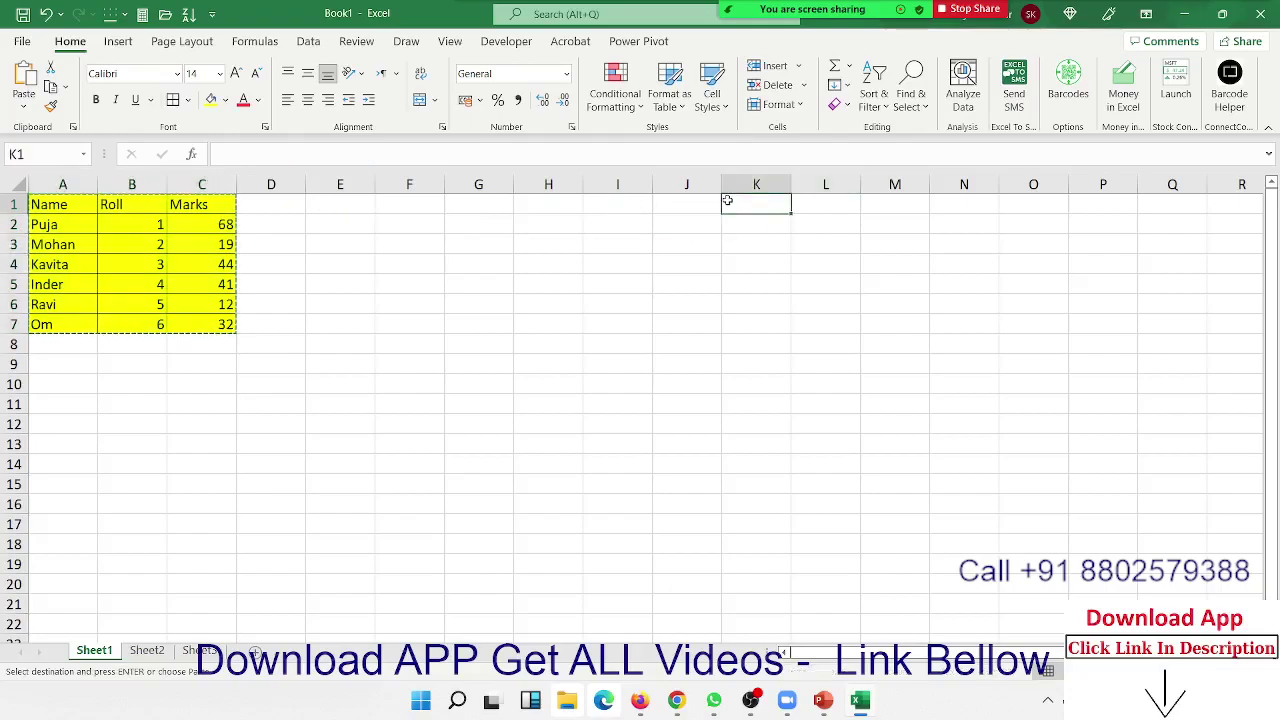
{"action": "key", "text": "ctrl+v"}
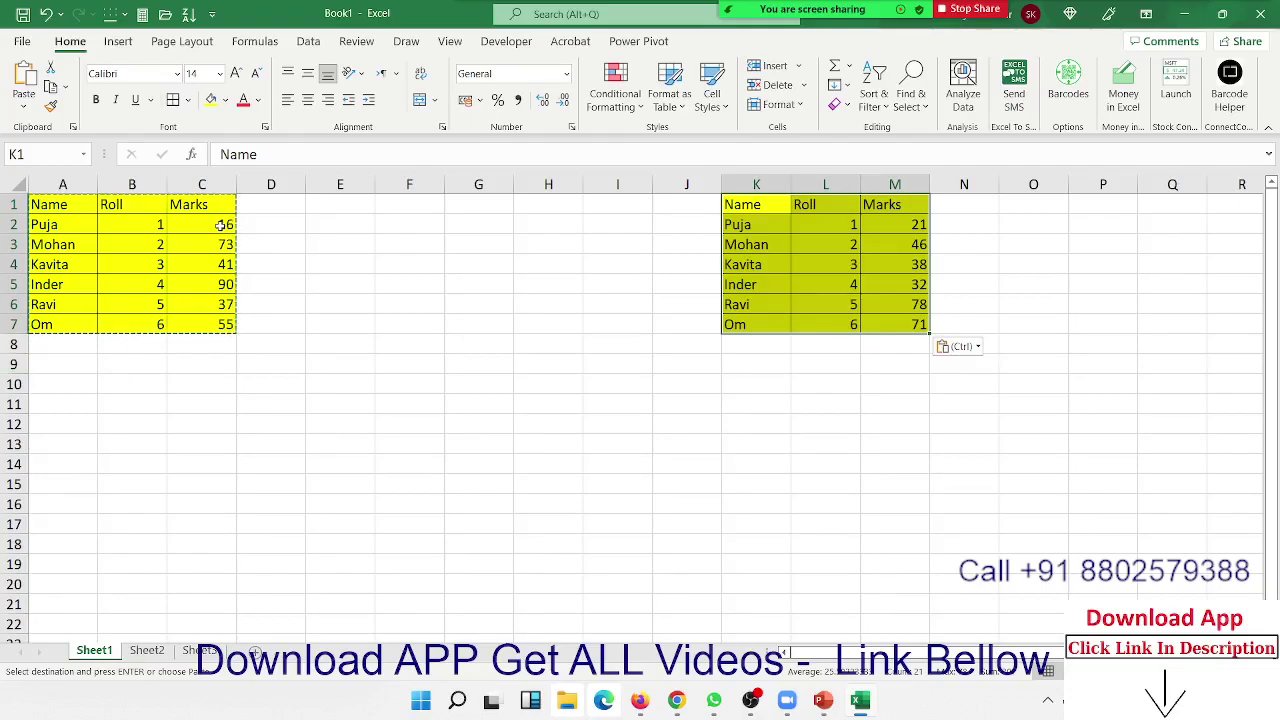
{"action": "key", "text": "ctrl+z"}
{"action": "left_click", "coordinate": [313, 238]}
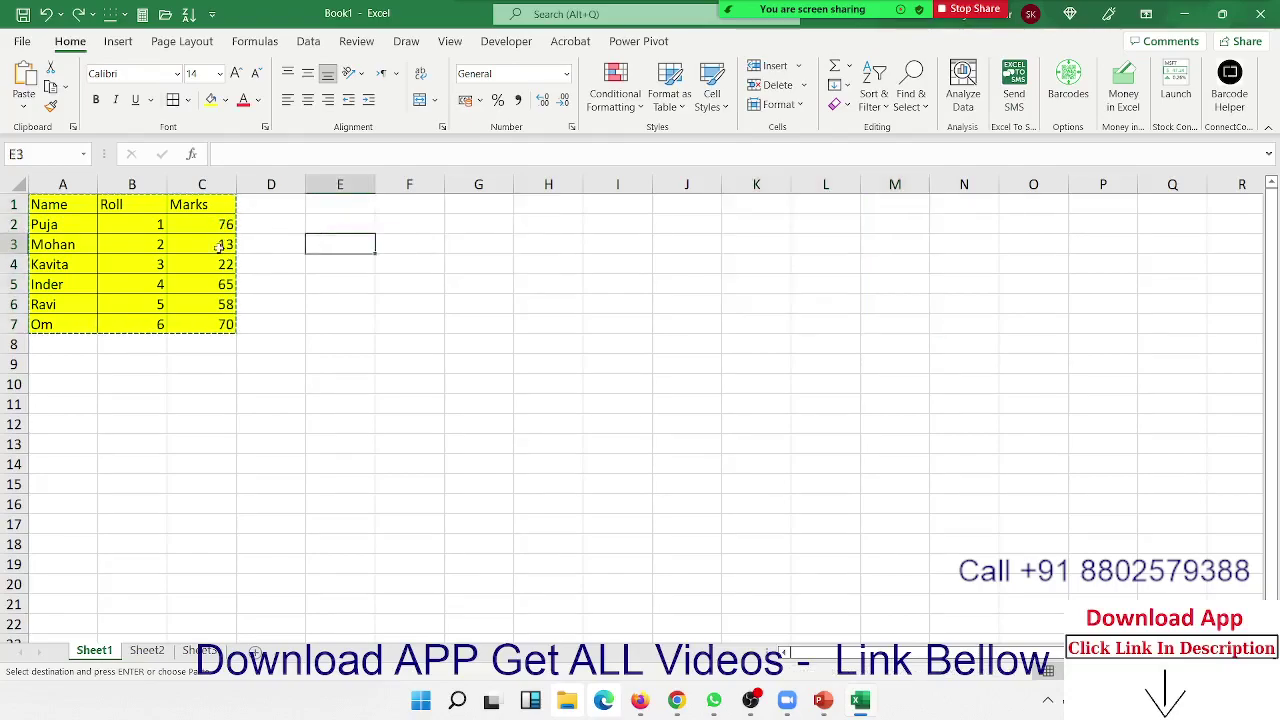
{"action": "left_click", "coordinate": [110, 250]}
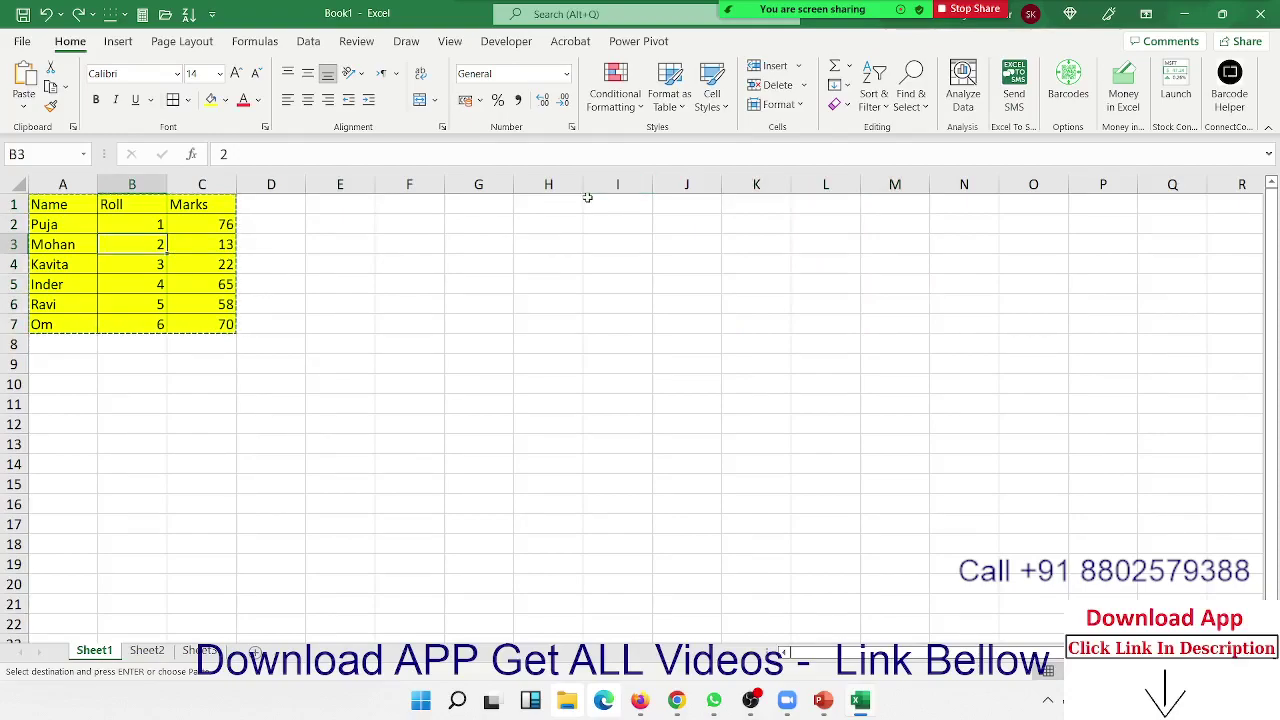
Step: Paste Special the copied table at I1 with Formulas only, leaving out the yellow fill
{"action": "left_click", "coordinate": [617, 201]}
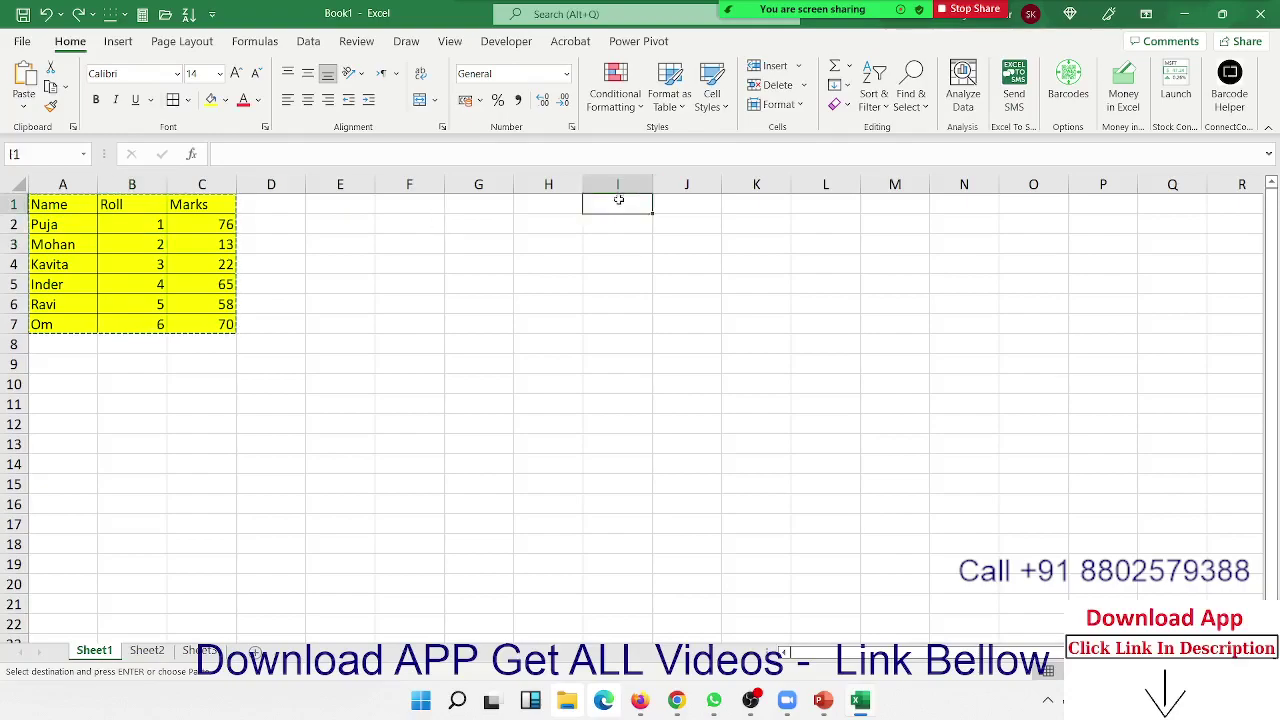
{"action": "right_click", "coordinate": [618, 204]}
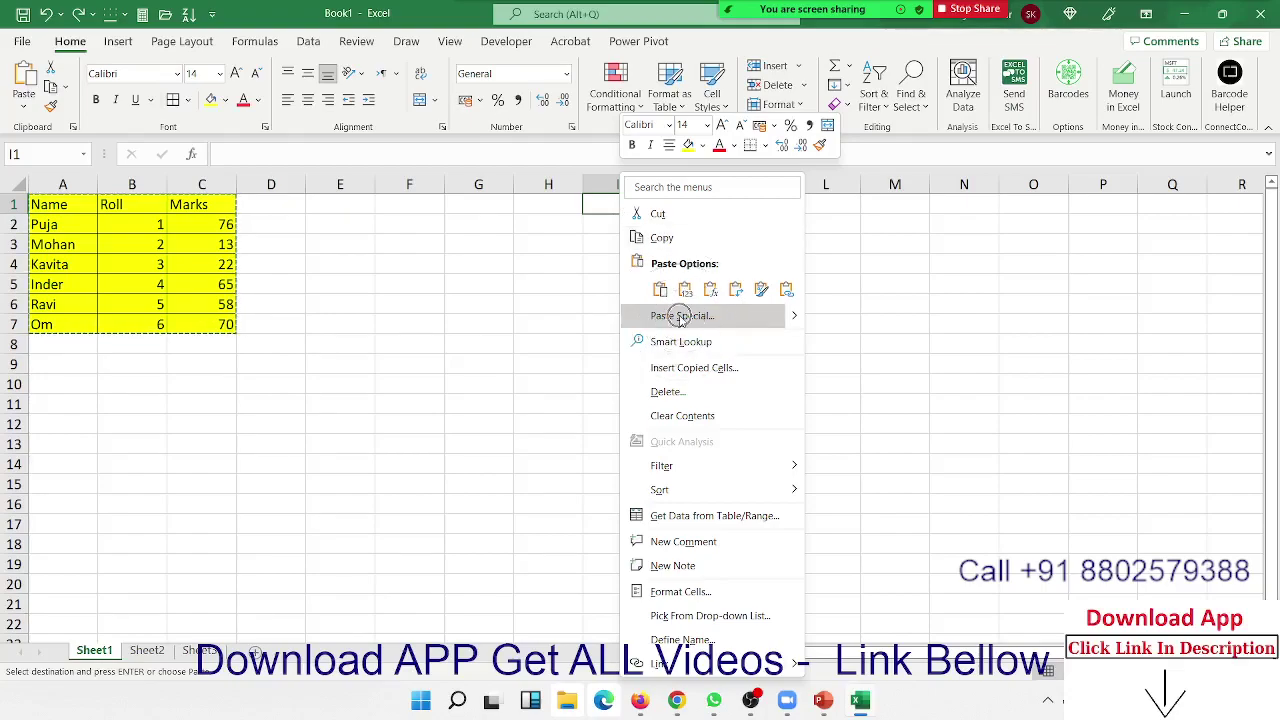
{"action": "left_click", "coordinate": [681, 316]}
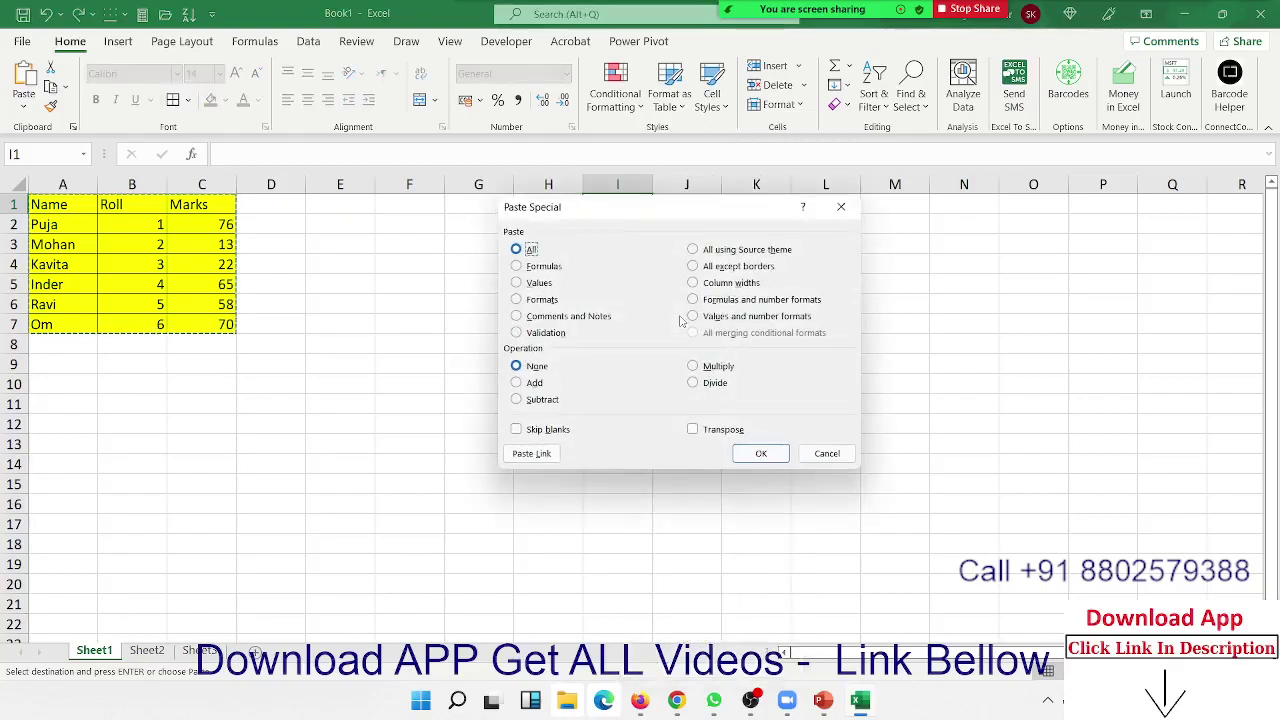
{"action": "mouse_move", "coordinate": [627, 210]}
{"action": "left_mouse_down"}
{"action": "mouse_move", "coordinate": [681, 250]}
{"action": "mouse_move", "coordinate": [810, 228]}
{"action": "left_mouse_up"}
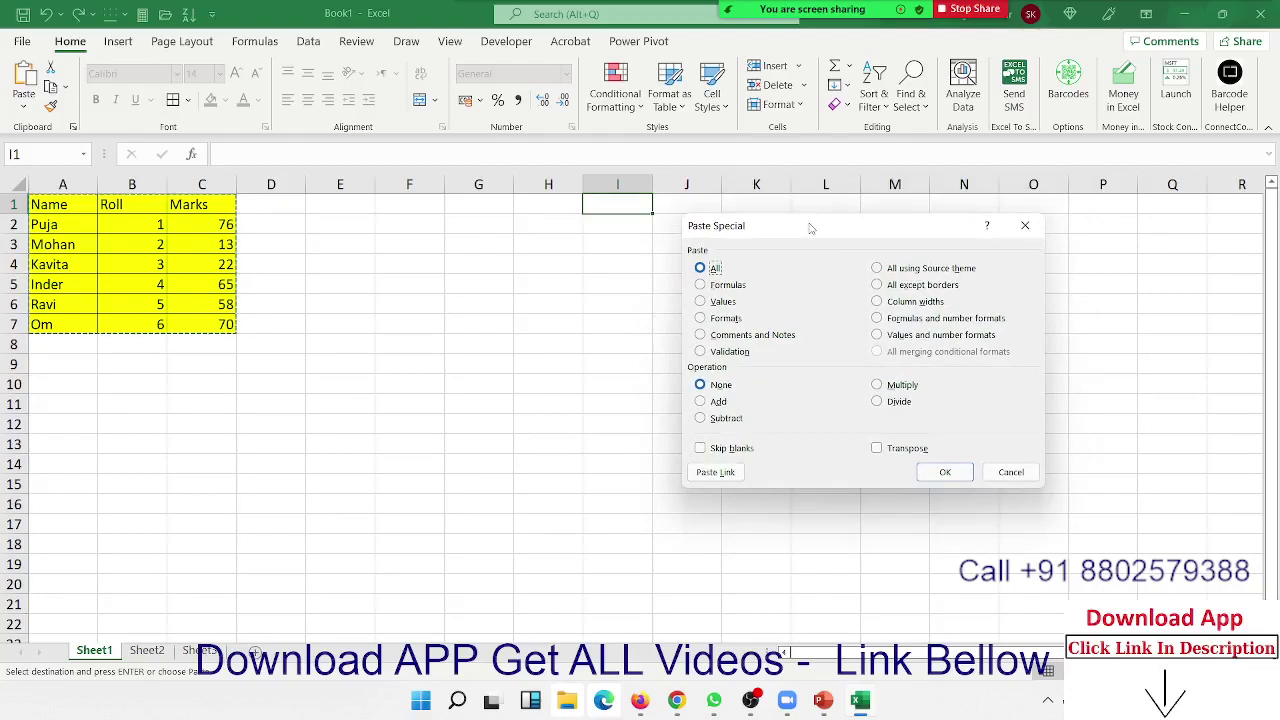
{"action": "left_click_drag", "start_coordinate": [810, 228], "coordinate": [883, 214]}
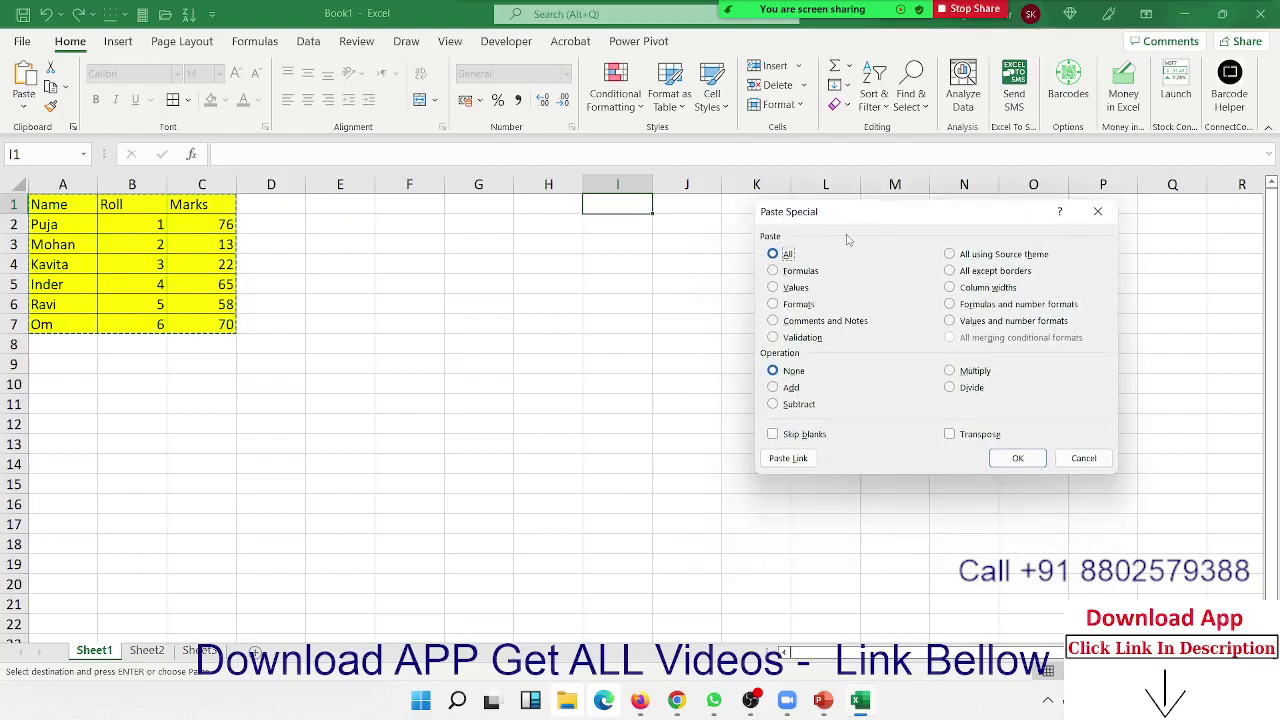
{"action": "left_click", "coordinate": [778, 271]}
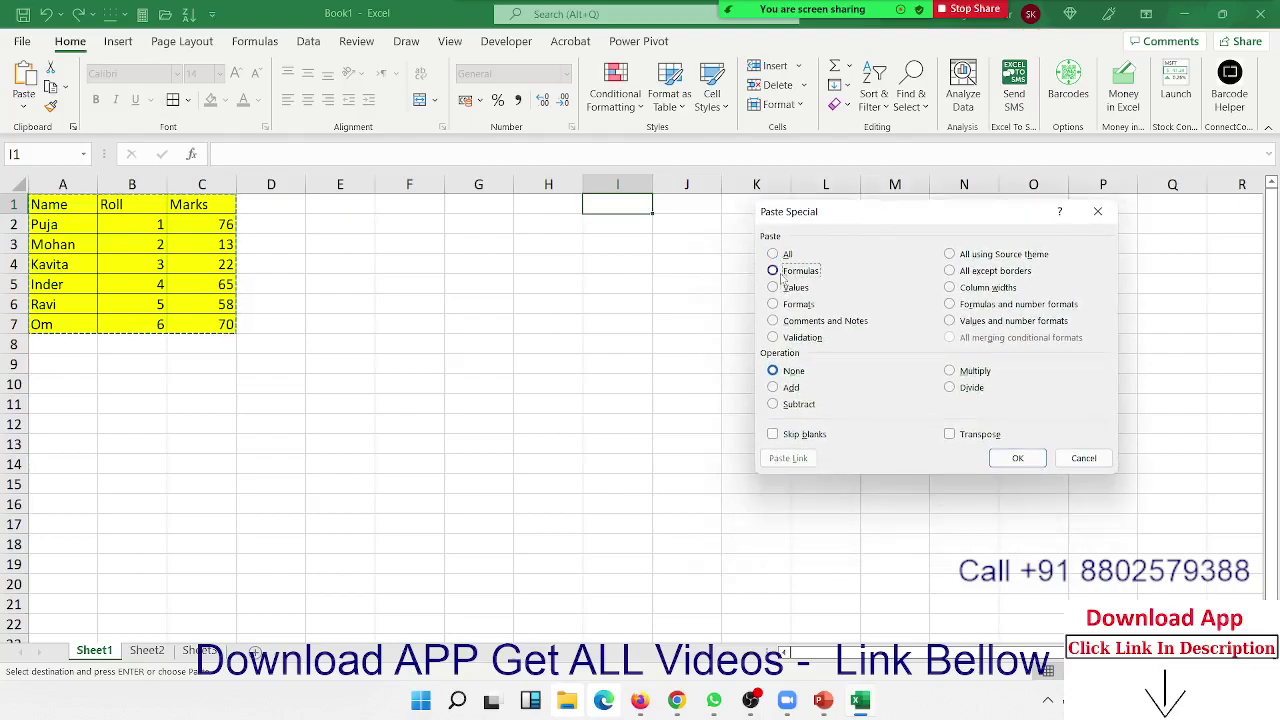
{"action": "left_click", "coordinate": [1015, 460]}
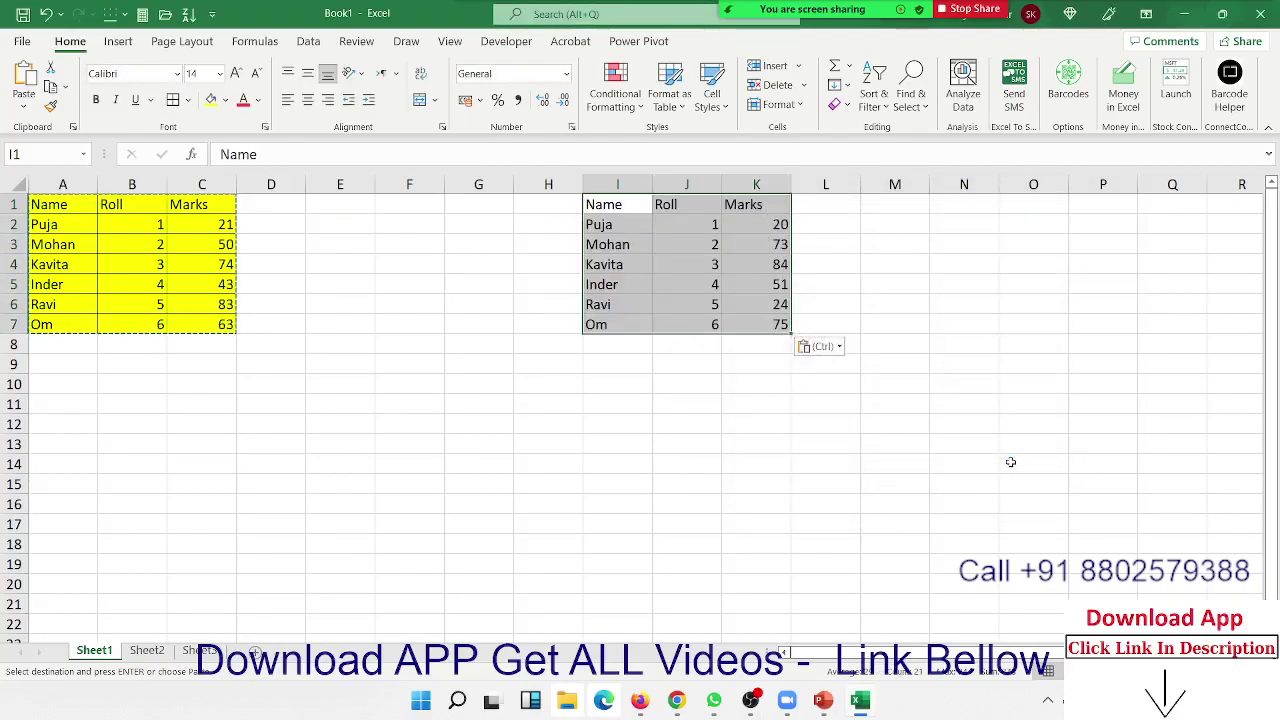
{"action": "left_click", "coordinate": [621, 235]}
{"action": "left_click", "coordinate": [676, 225]}
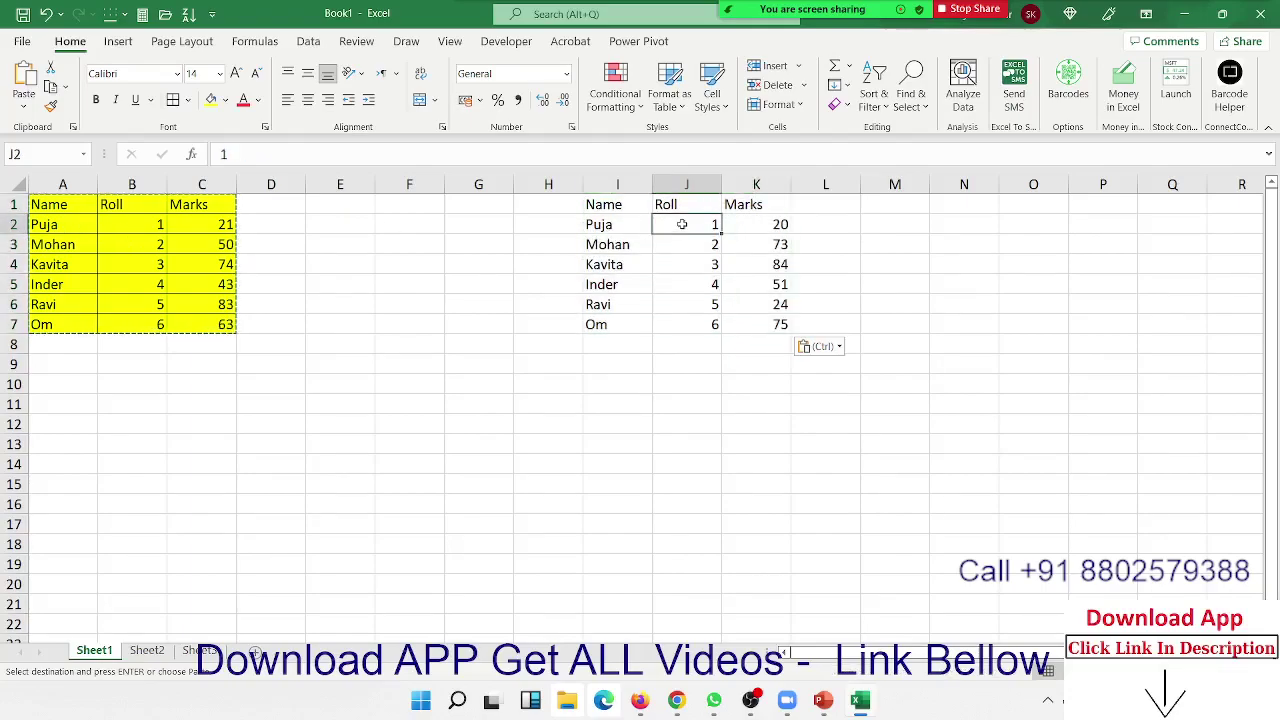
{"action": "left_click", "coordinate": [751, 201]}
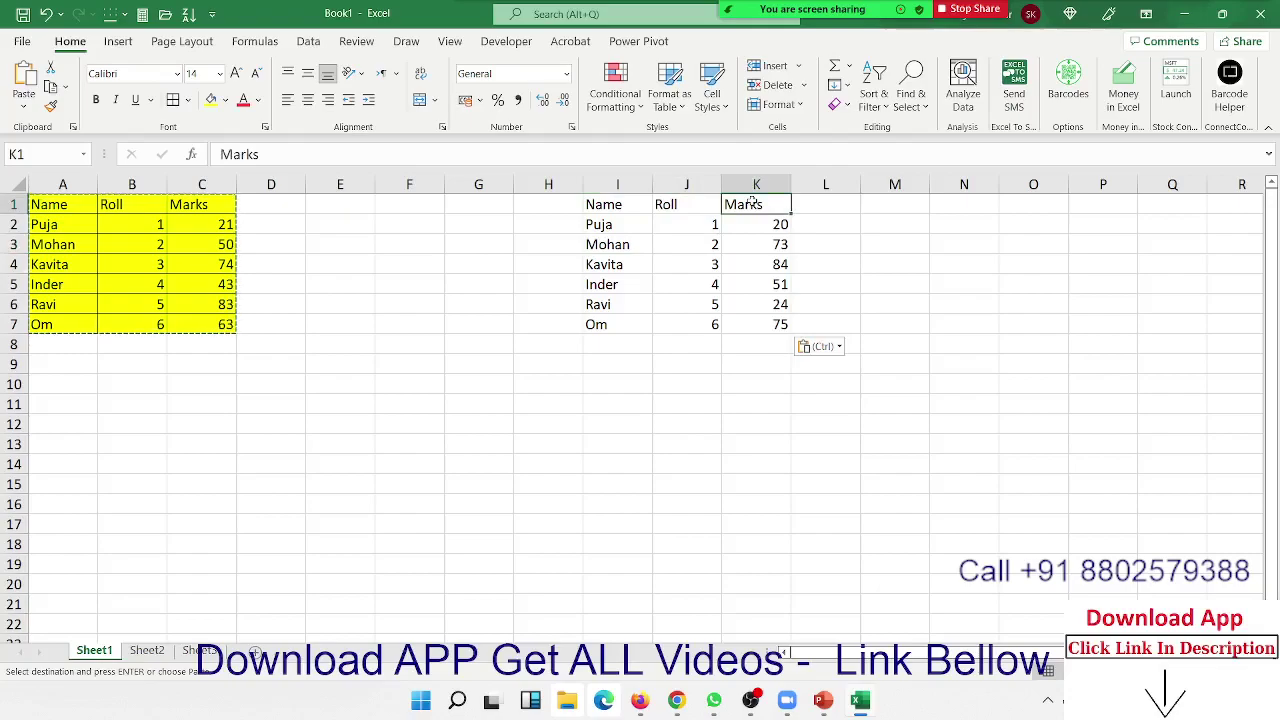
{"action": "left_click", "coordinate": [88, 218]}
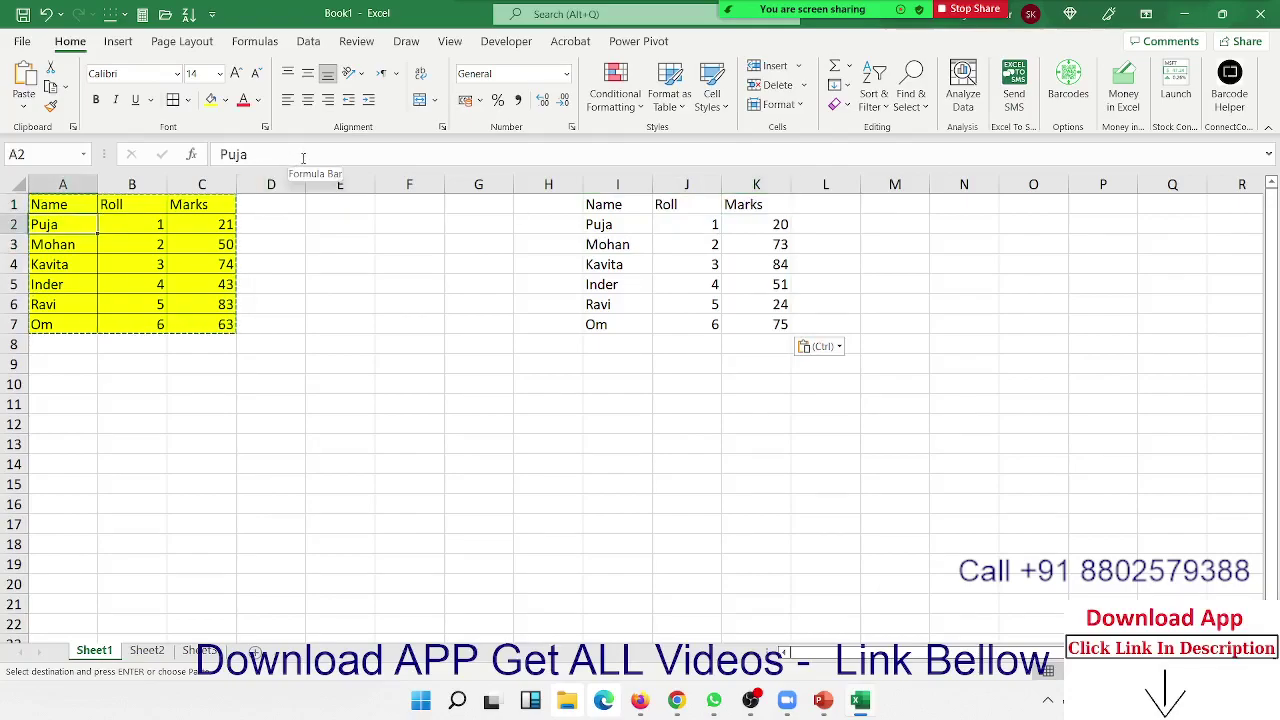
{"action": "key", "text": "ctrl"}
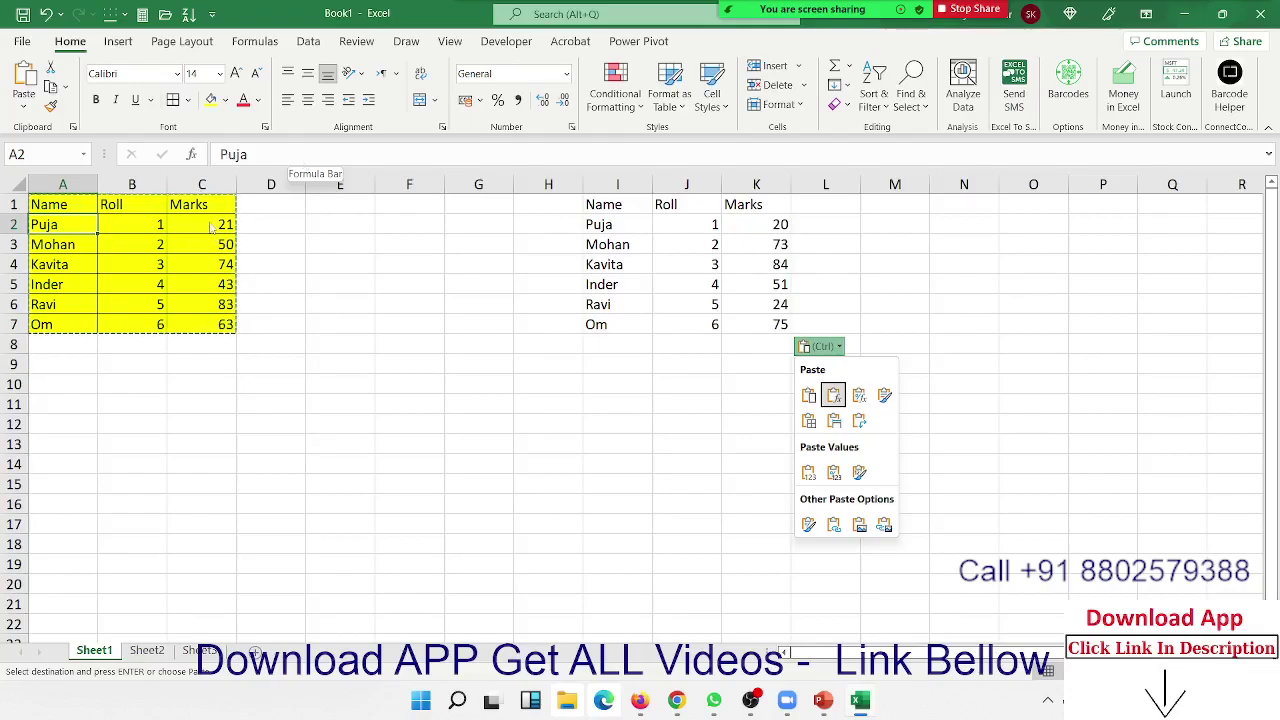
{"action": "key", "text": "Escape"}
{"action": "left_click", "coordinate": [214, 223]}
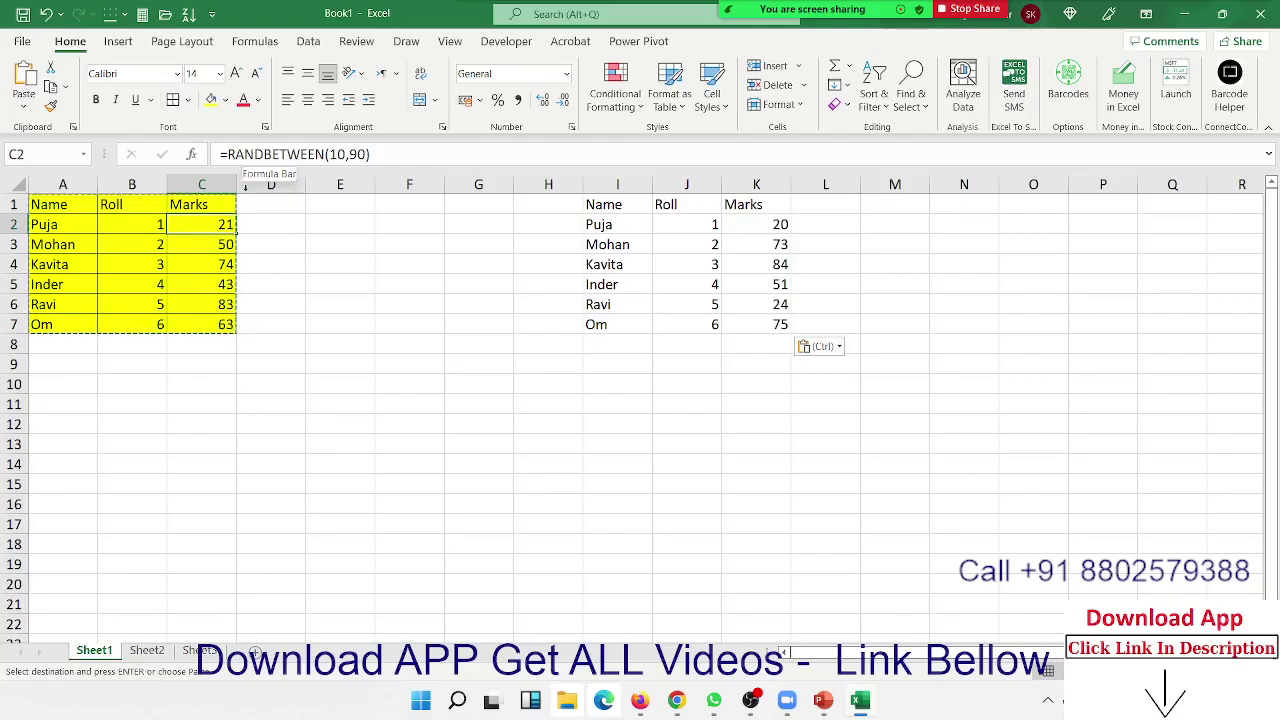
{"action": "left_click", "coordinate": [442, 332]}
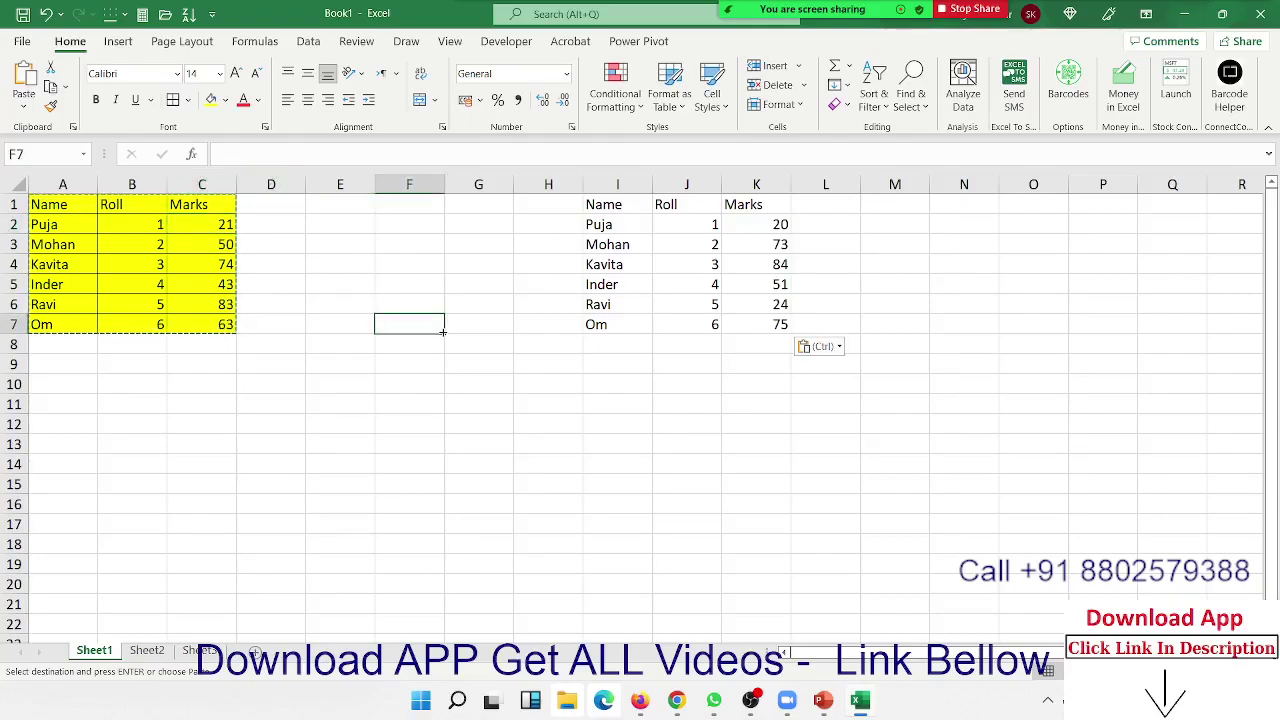
Step: Paste the copied table at I10 as Values only through Home > Paste Special
{"action": "left_click", "coordinate": [618, 385]}
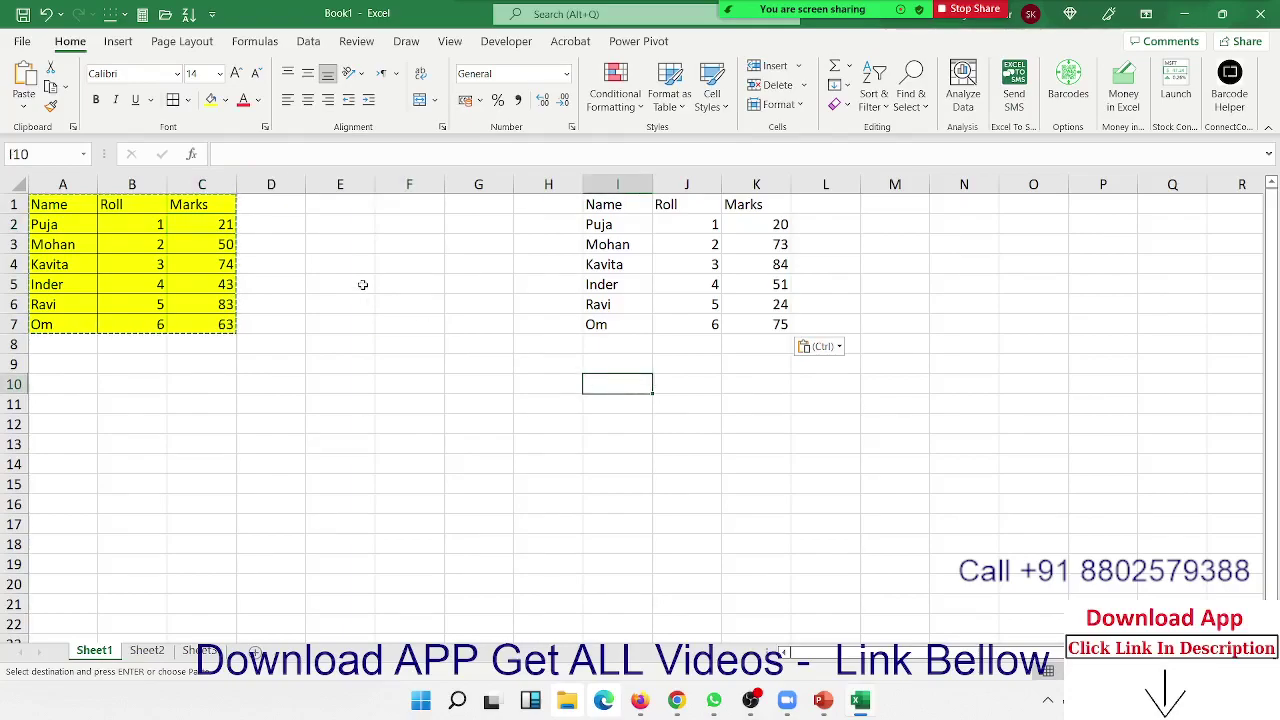
{"action": "left_click", "coordinate": [24, 100]}
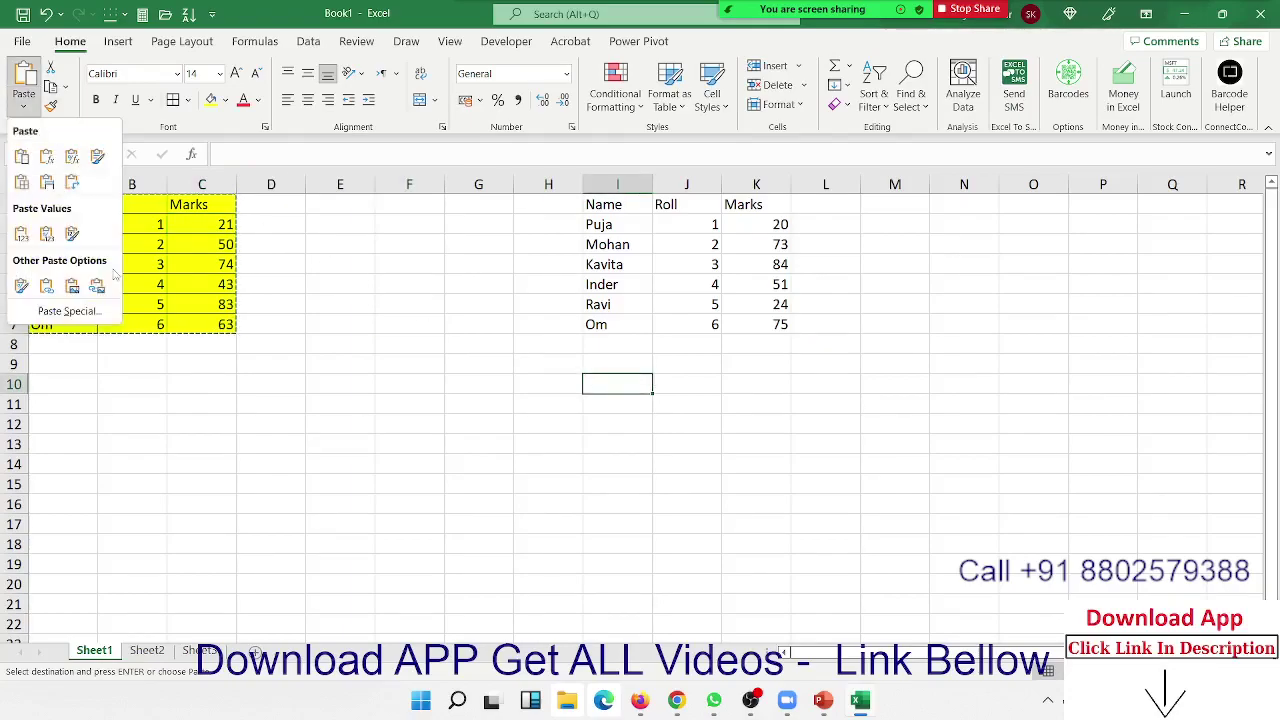
{"action": "left_click", "coordinate": [97, 318]}
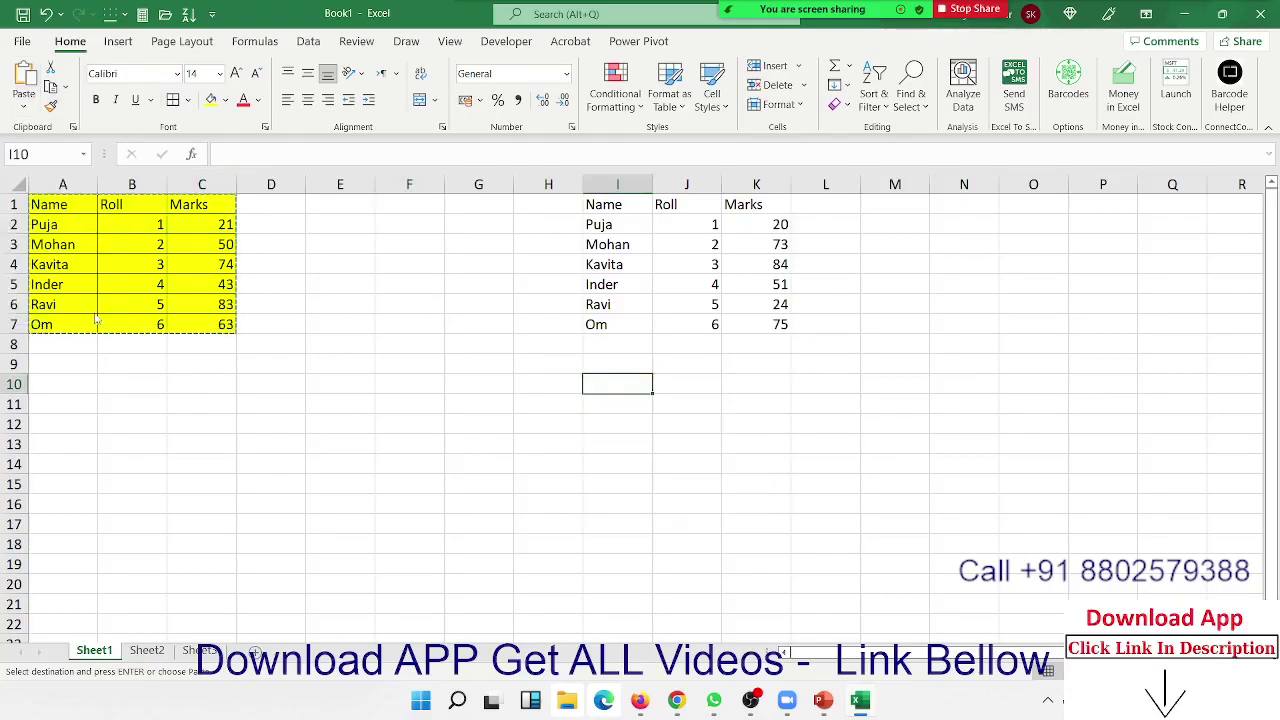
{"action": "left_click_drag", "start_coordinate": [540, 366], "coordinate": [824, 241]}
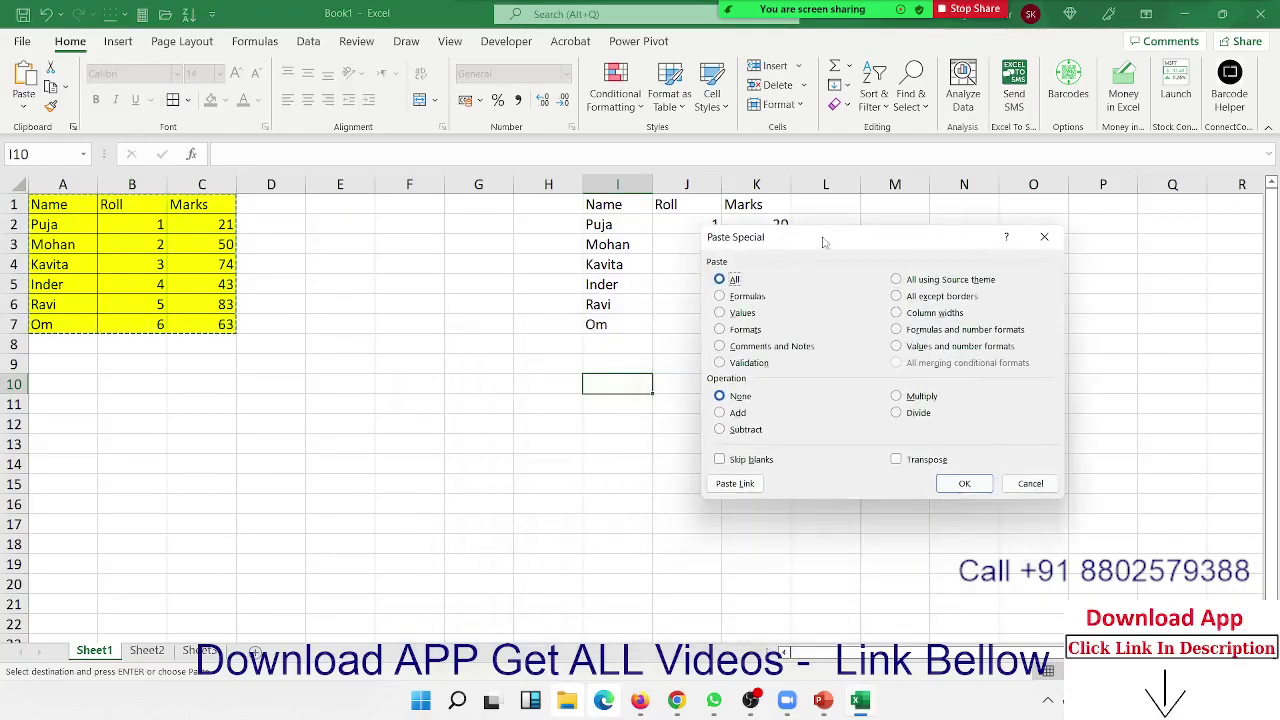
{"action": "left_click", "coordinate": [738, 313]}
{"action": "mouse_move", "coordinate": [818, 239]}
{"action": "left_mouse_down"}
{"action": "mouse_move", "coordinate": [393, 286]}
{"action": "mouse_move", "coordinate": [311, 259]}
{"action": "left_mouse_up"}
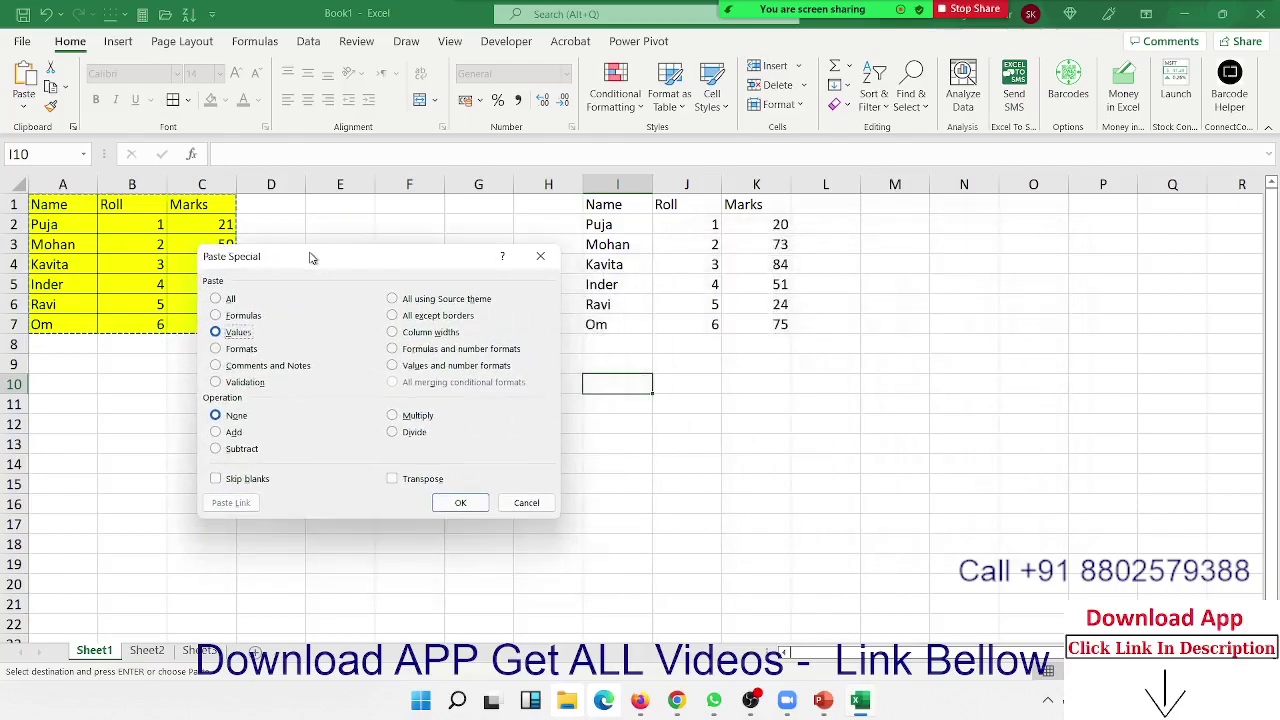
{"action": "left_click", "coordinate": [460, 503]}
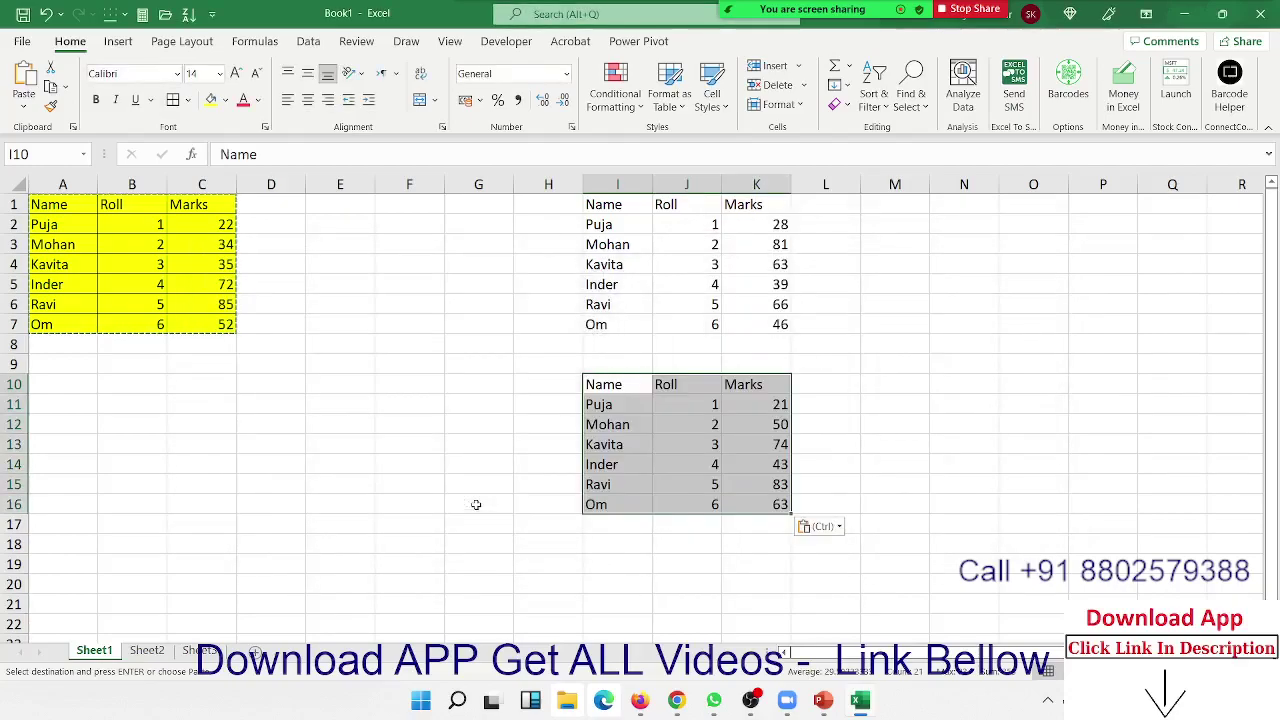
{"action": "left_click", "coordinate": [735, 452]}
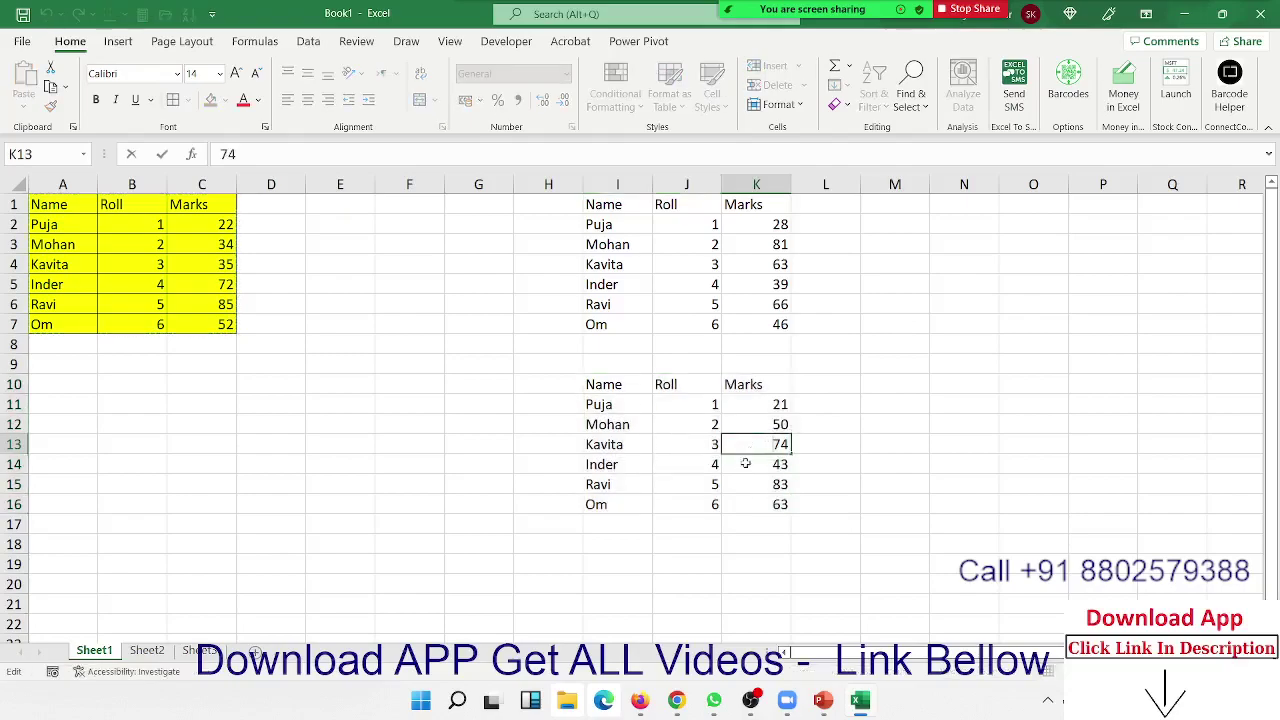
{"action": "double_click", "coordinate": [746, 468]}
{"action": "double_click", "coordinate": [746, 487]}
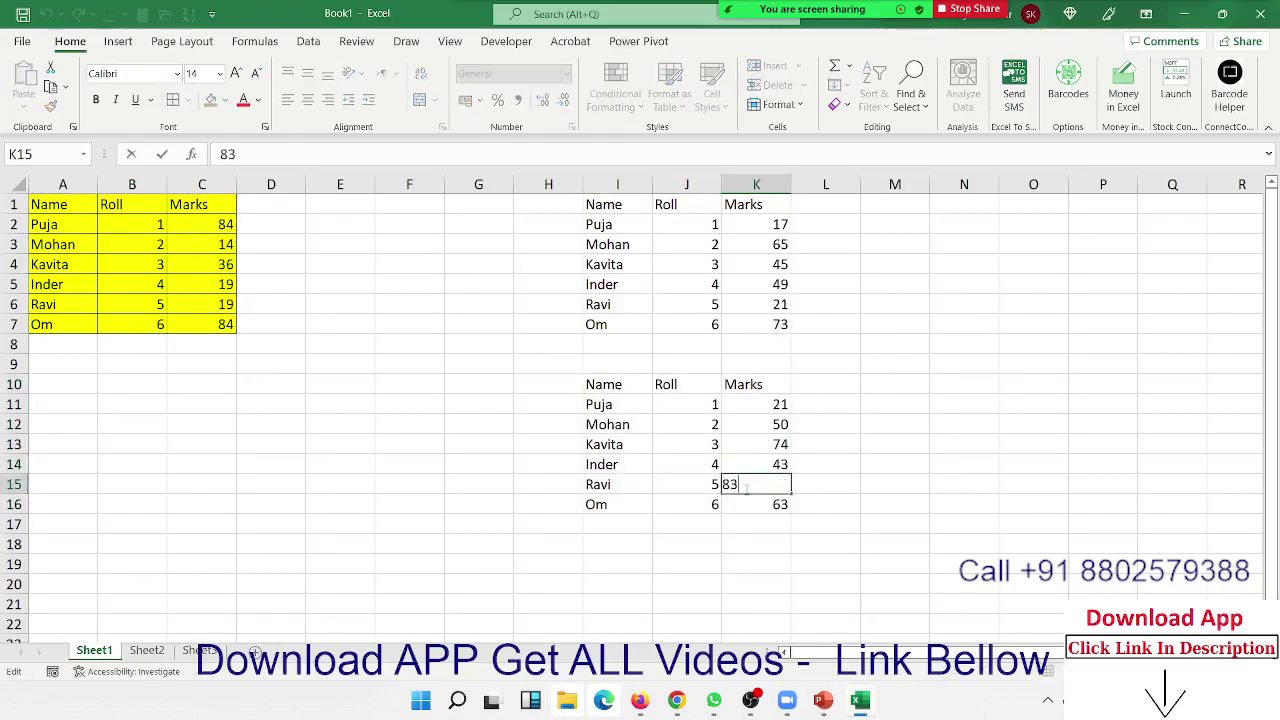
{"action": "double_click", "coordinate": [739, 507]}
{"action": "left_click", "coordinate": [686, 501]}
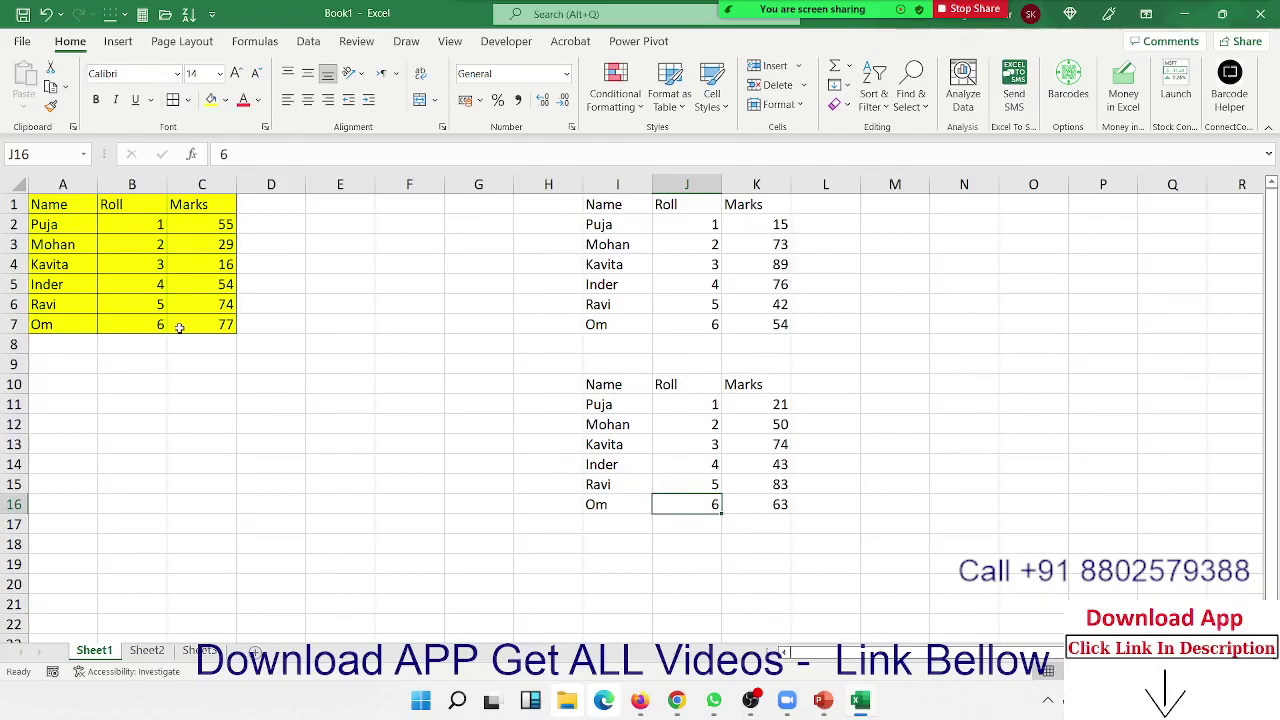
{"action": "left_click", "coordinate": [194, 266]}
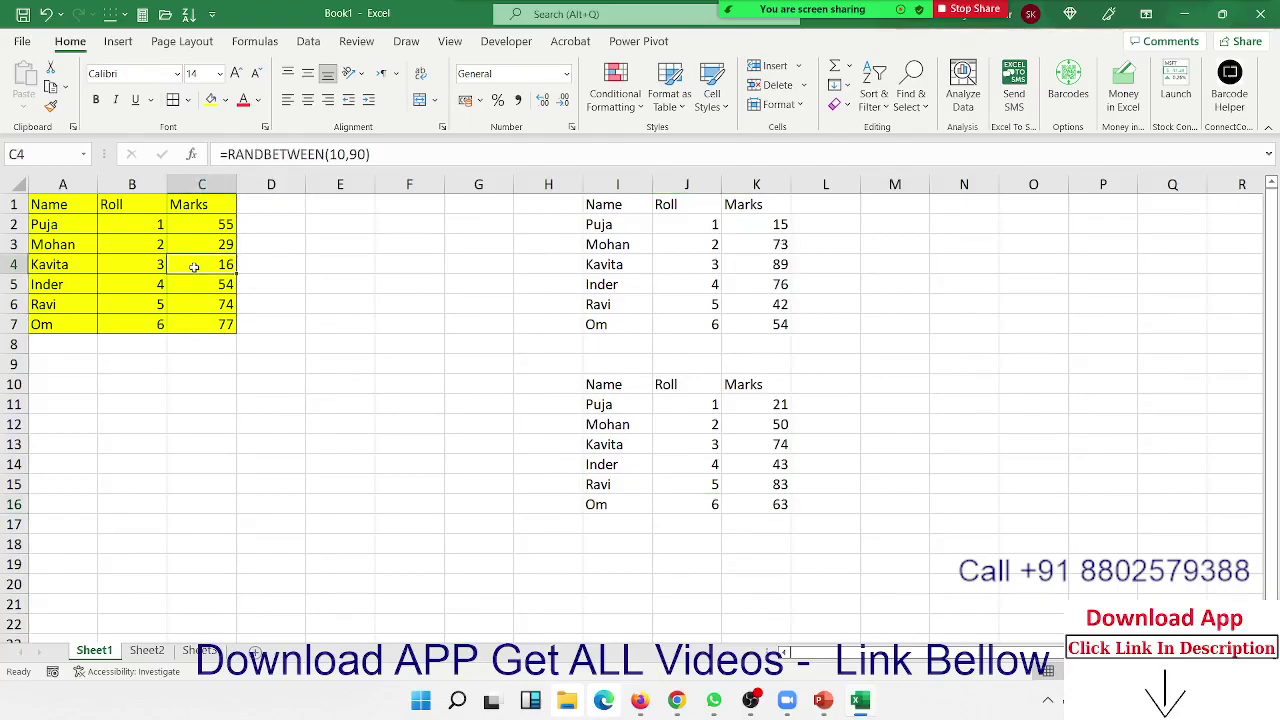
{"action": "left_click", "coordinate": [612, 426]}
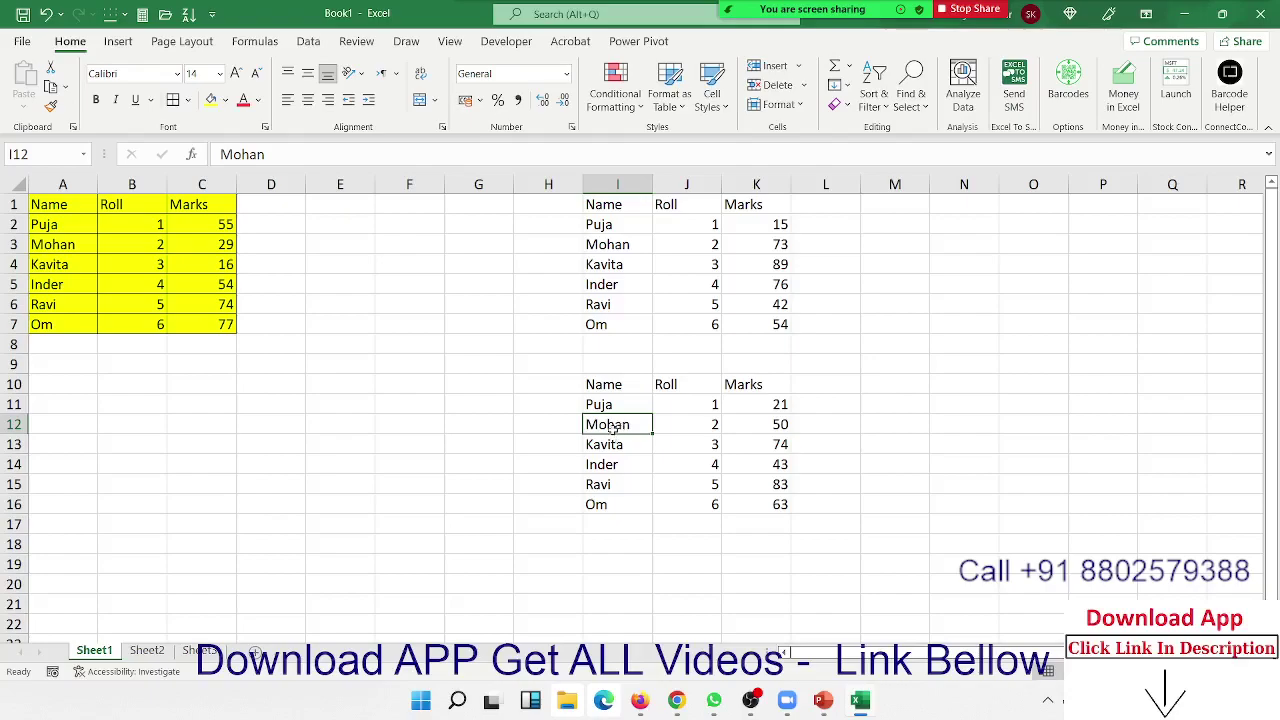
{"action": "left_click_drag", "start_coordinate": [783, 497], "coordinate": [772, 417]}
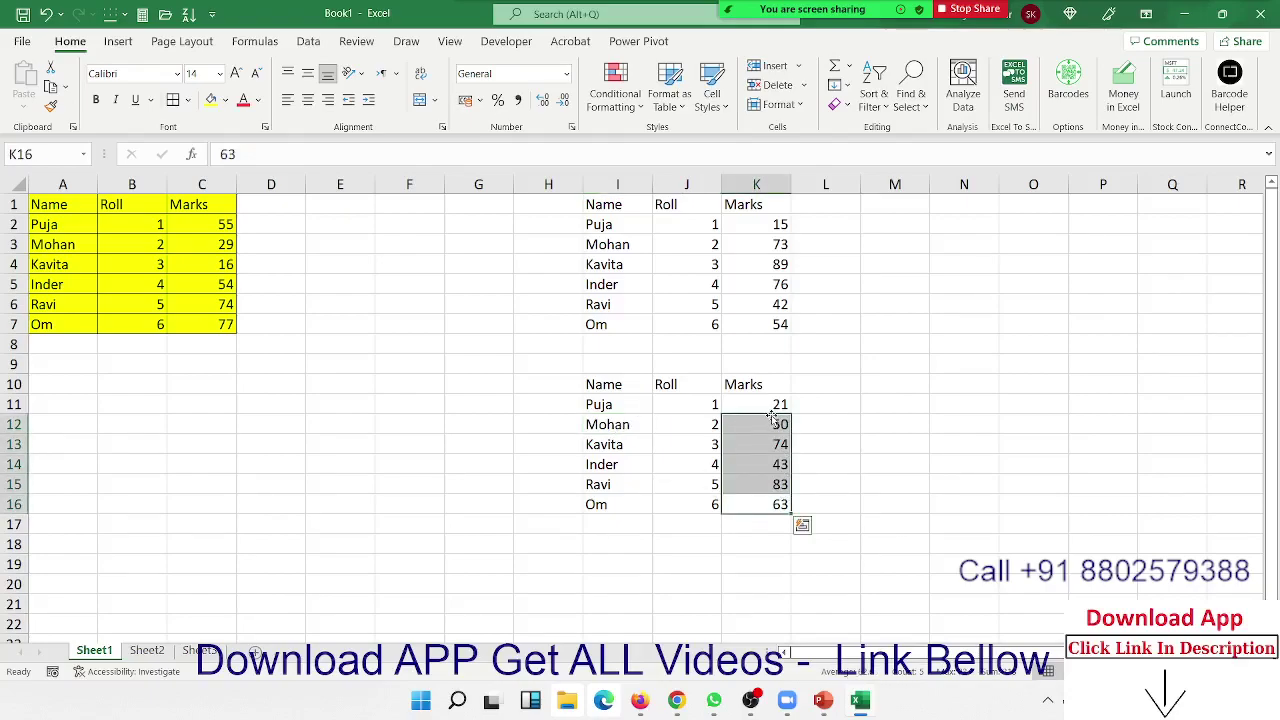
{"action": "left_click", "coordinate": [667, 95]}
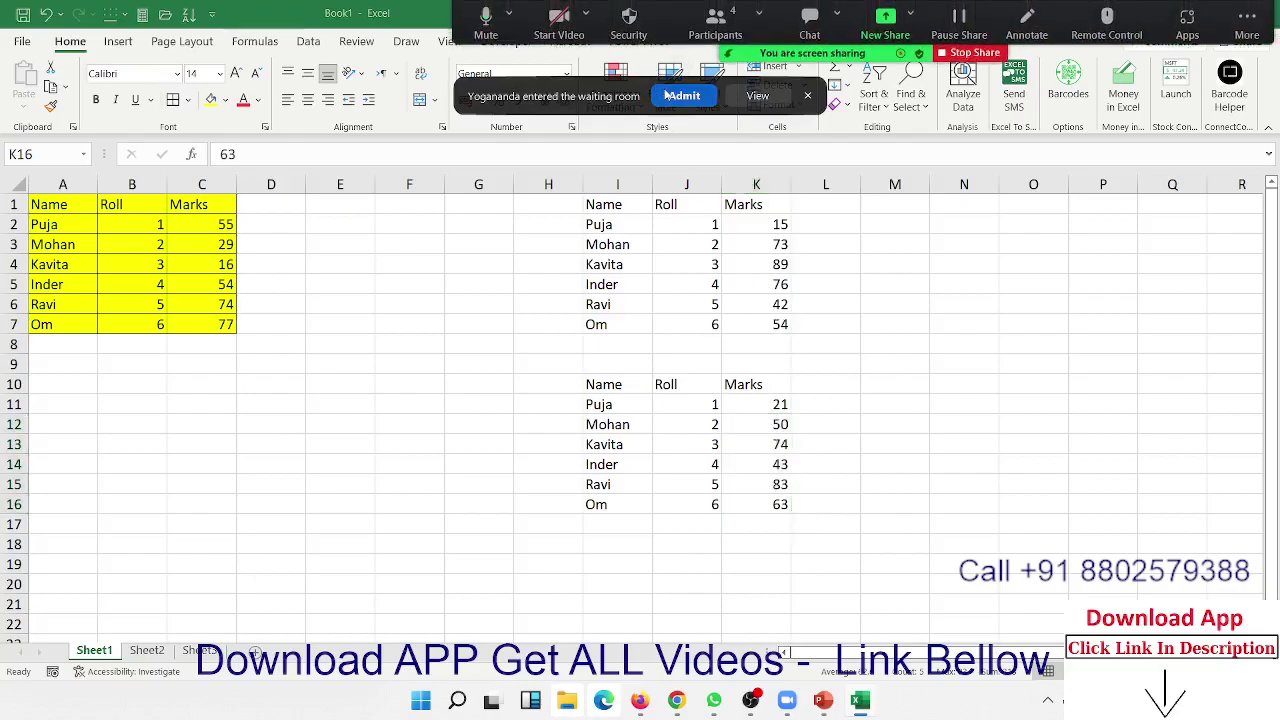
{"action": "left_click", "coordinate": [756, 447]}
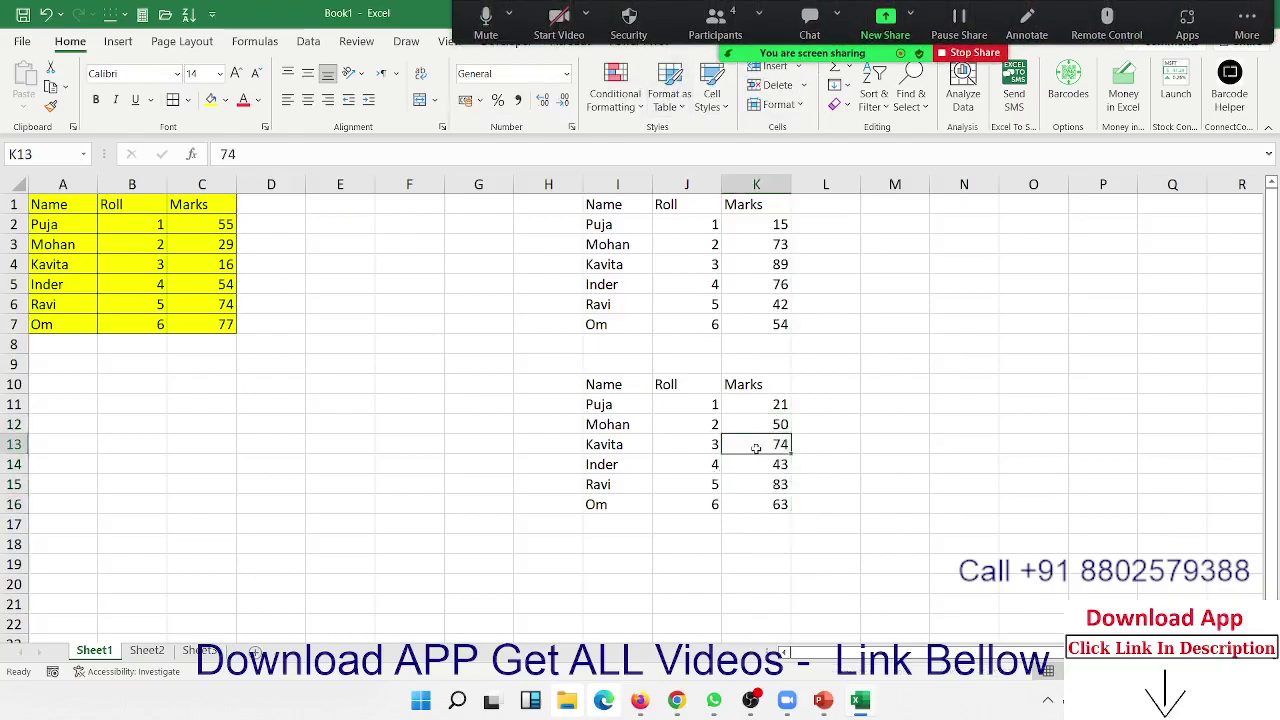
{"action": "left_click_drag", "start_coordinate": [205, 326], "coordinate": [213, 256]}
{"action": "double_click", "coordinate": [212, 251]}
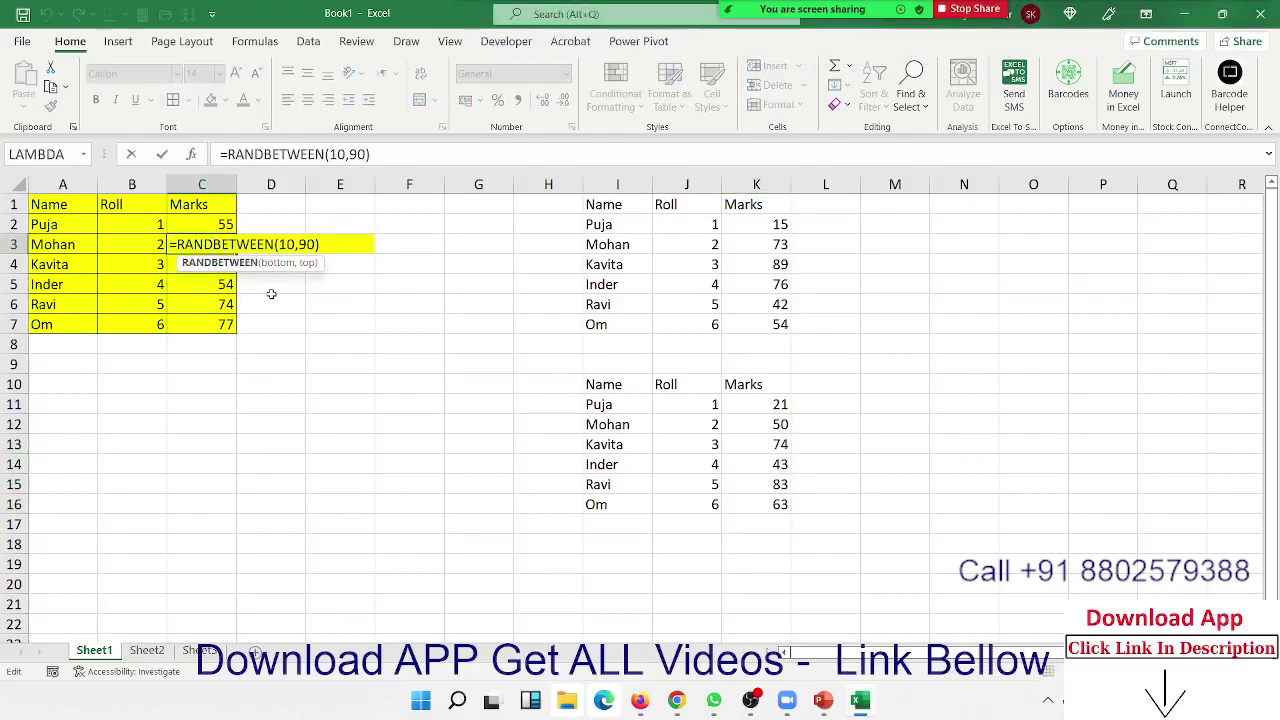
{"action": "key", "text": "Return"}
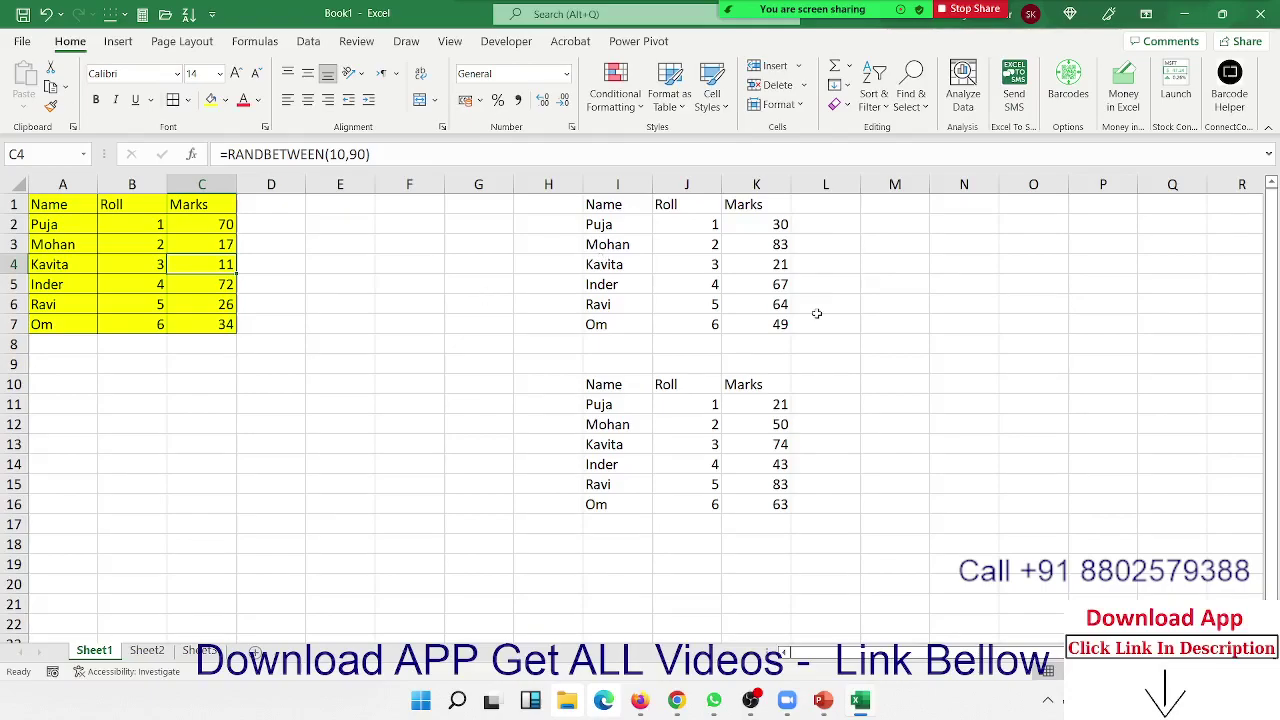
Step: Copy marks K2:K7 and paste them back over themselves as Values only
{"action": "left_click", "coordinate": [780, 264]}
{"action": "left_click", "coordinate": [775, 229]}
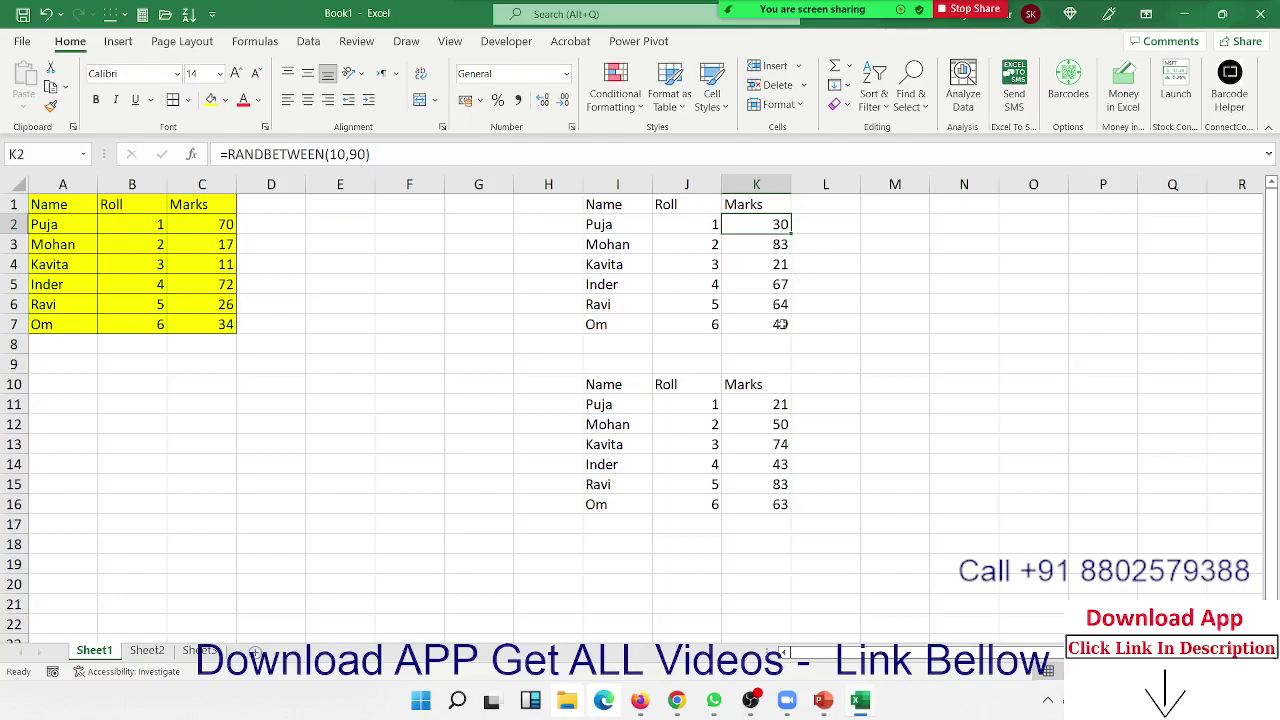
{"action": "left_click_drag", "start_coordinate": [787, 326], "coordinate": [776, 226]}
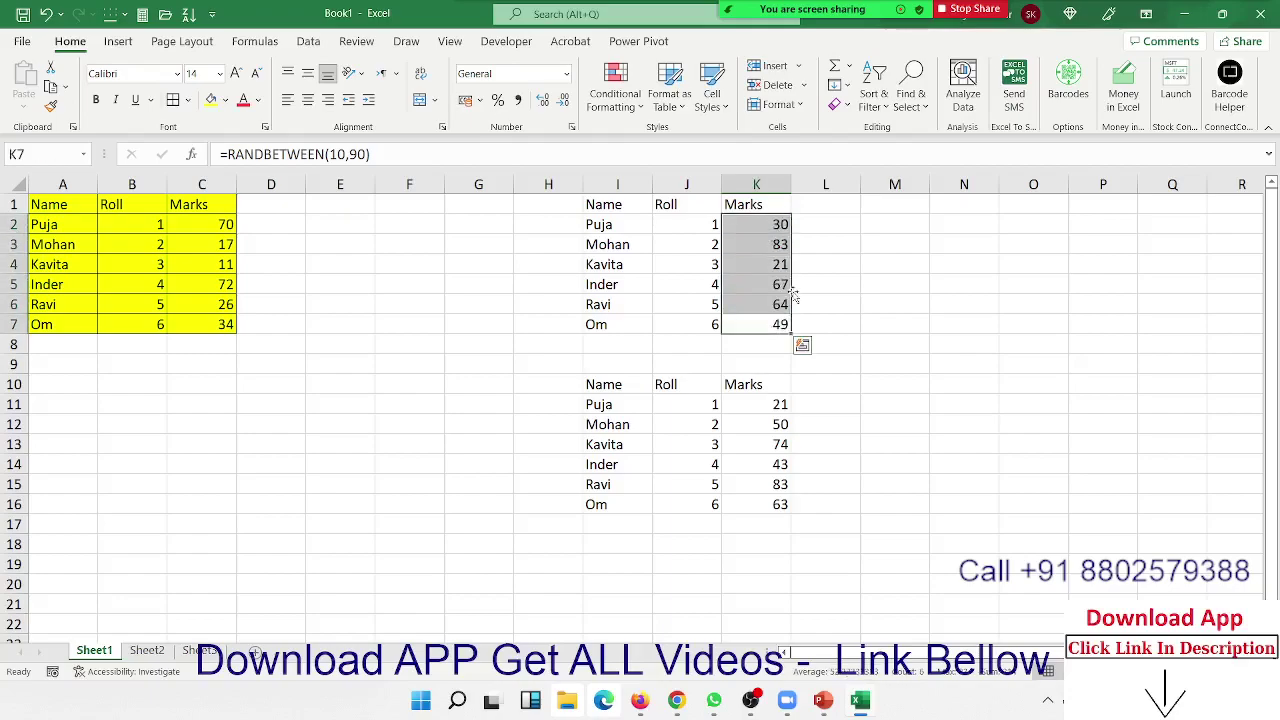
{"action": "key", "text": "ctrl+c"}
{"action": "right_click", "coordinate": [760, 264]}
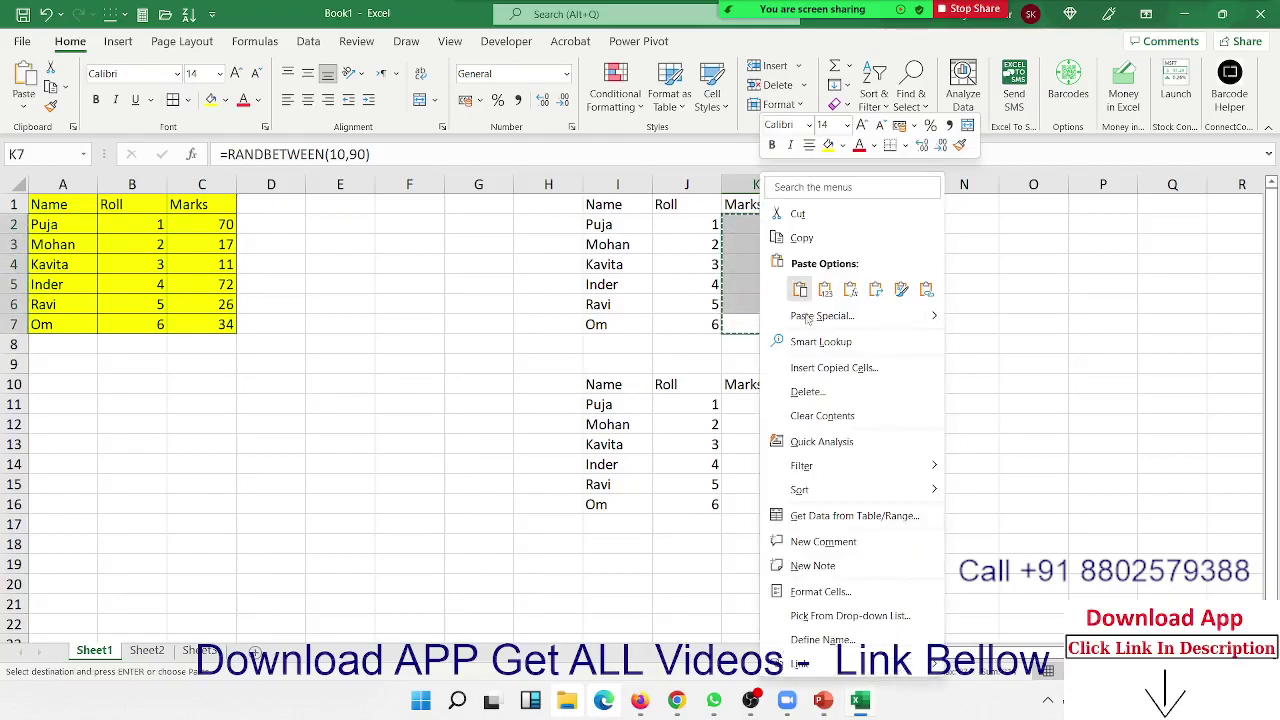
{"action": "left_click", "coordinate": [810, 318]}
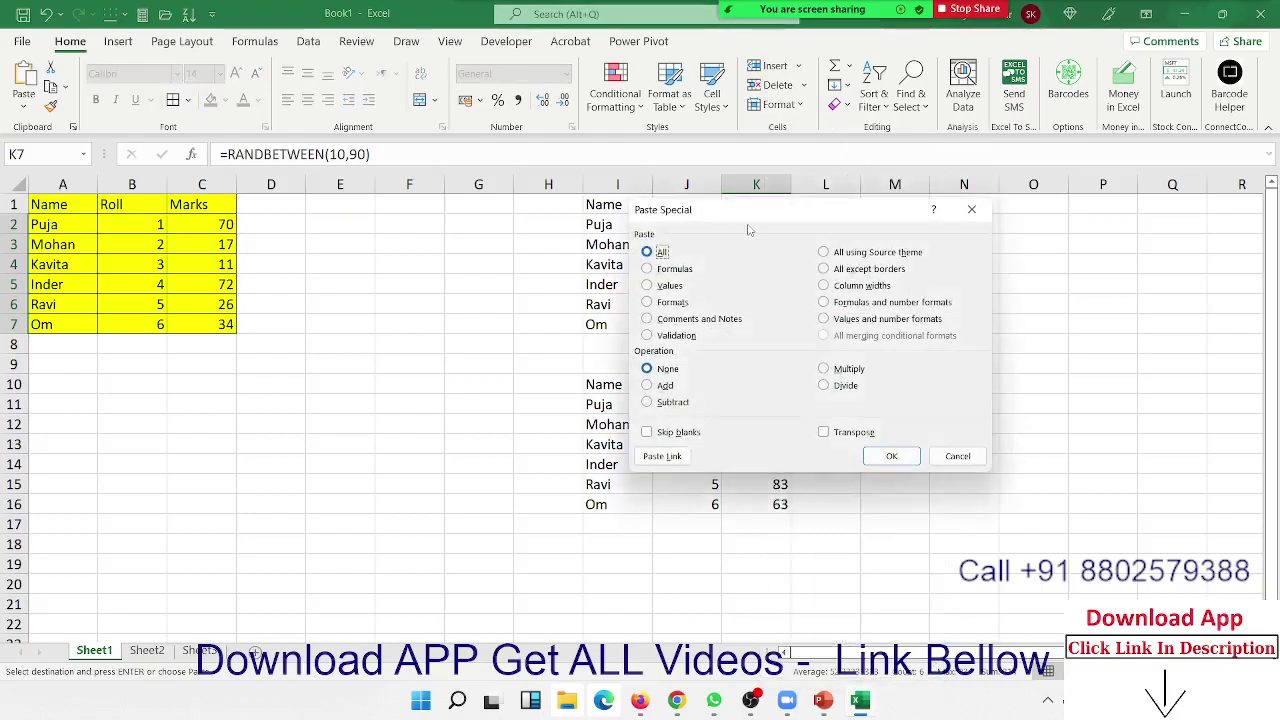
{"action": "left_click_drag", "start_coordinate": [834, 216], "coordinate": [1085, 132]}
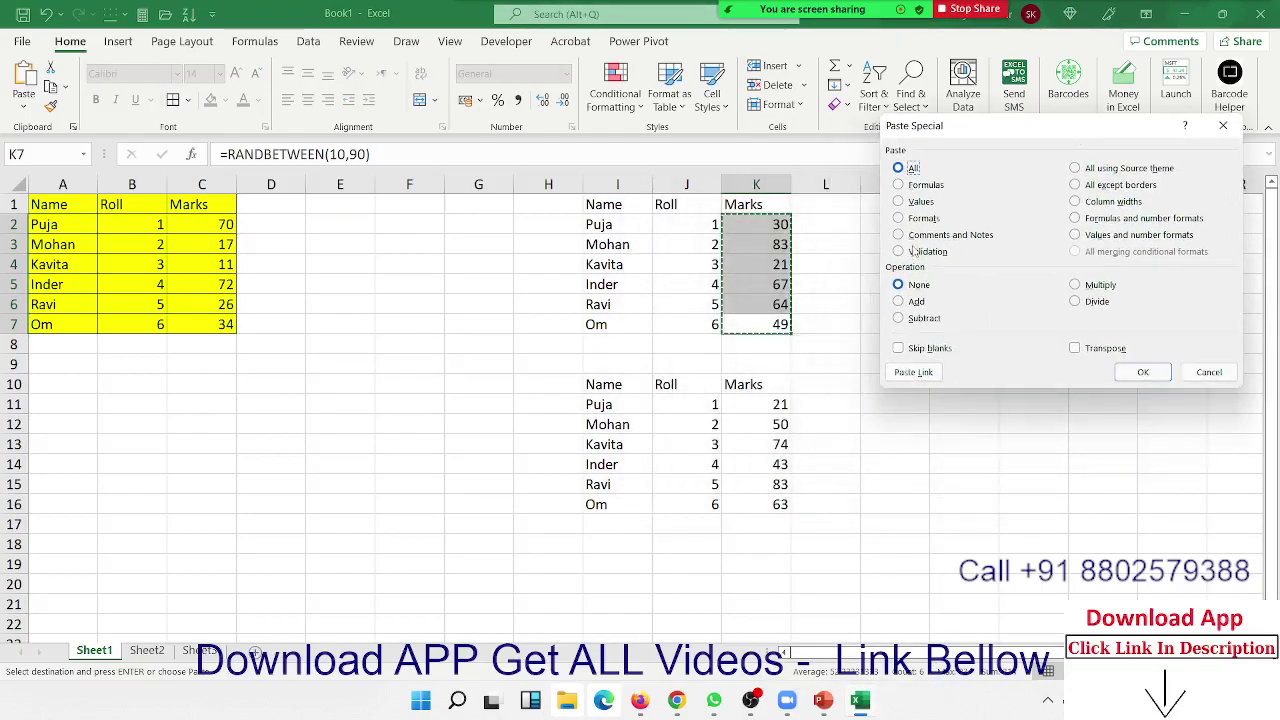
{"action": "left_click", "coordinate": [912, 203]}
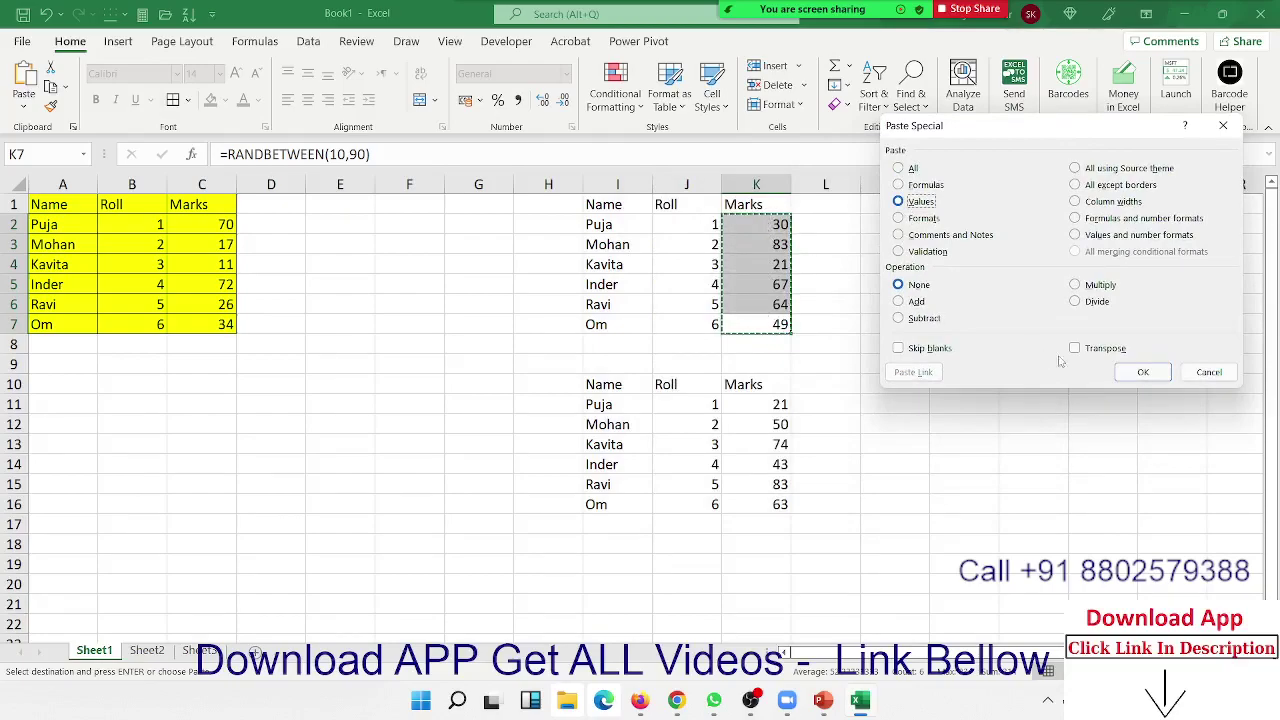
{"action": "left_click", "coordinate": [1149, 375]}
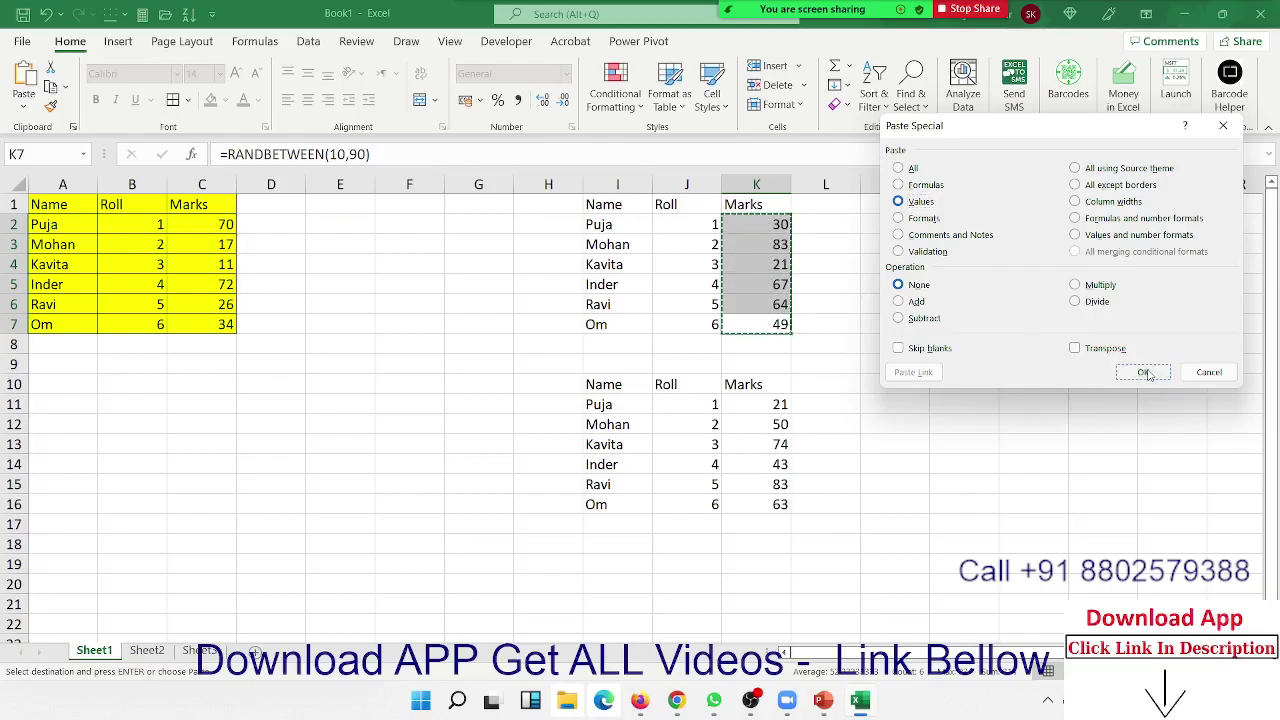
{"action": "left_click", "coordinate": [1149, 375]}
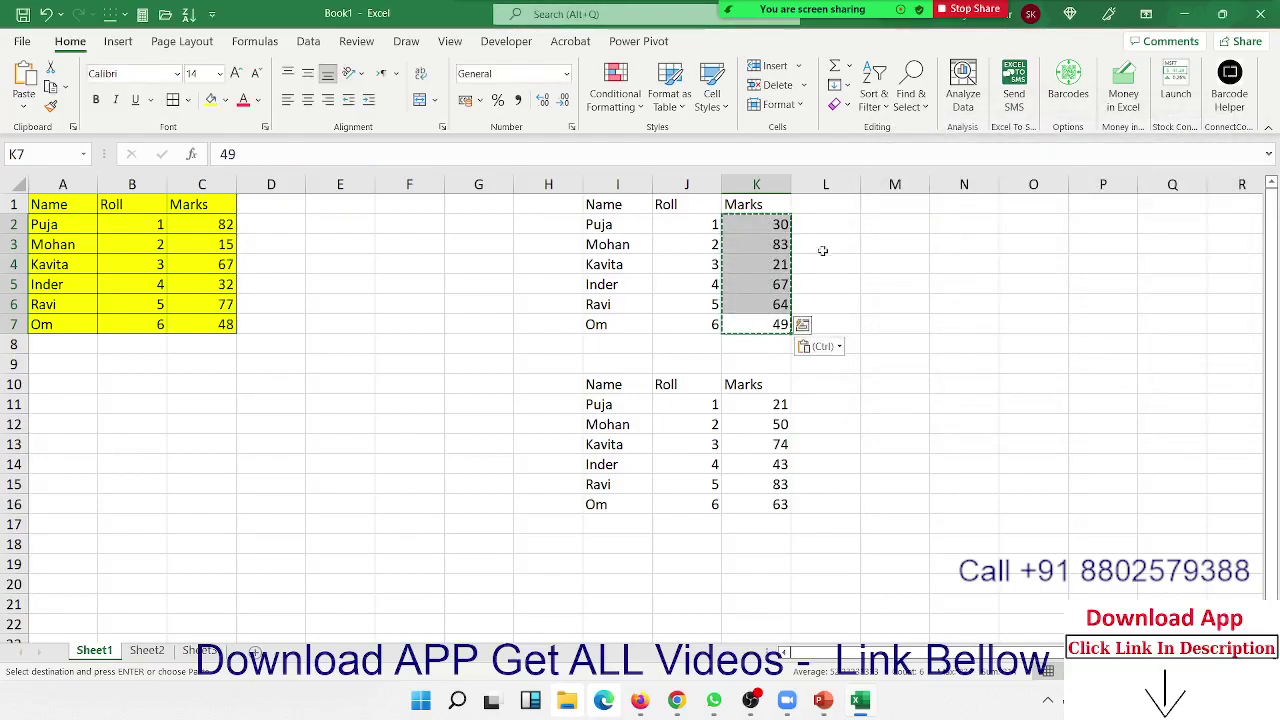
Step: Verify that K2, K3 and K5 now hold plain numbers instead of formulas
{"action": "double_click", "coordinate": [781, 224]}
{"action": "key", "text": "Return"}
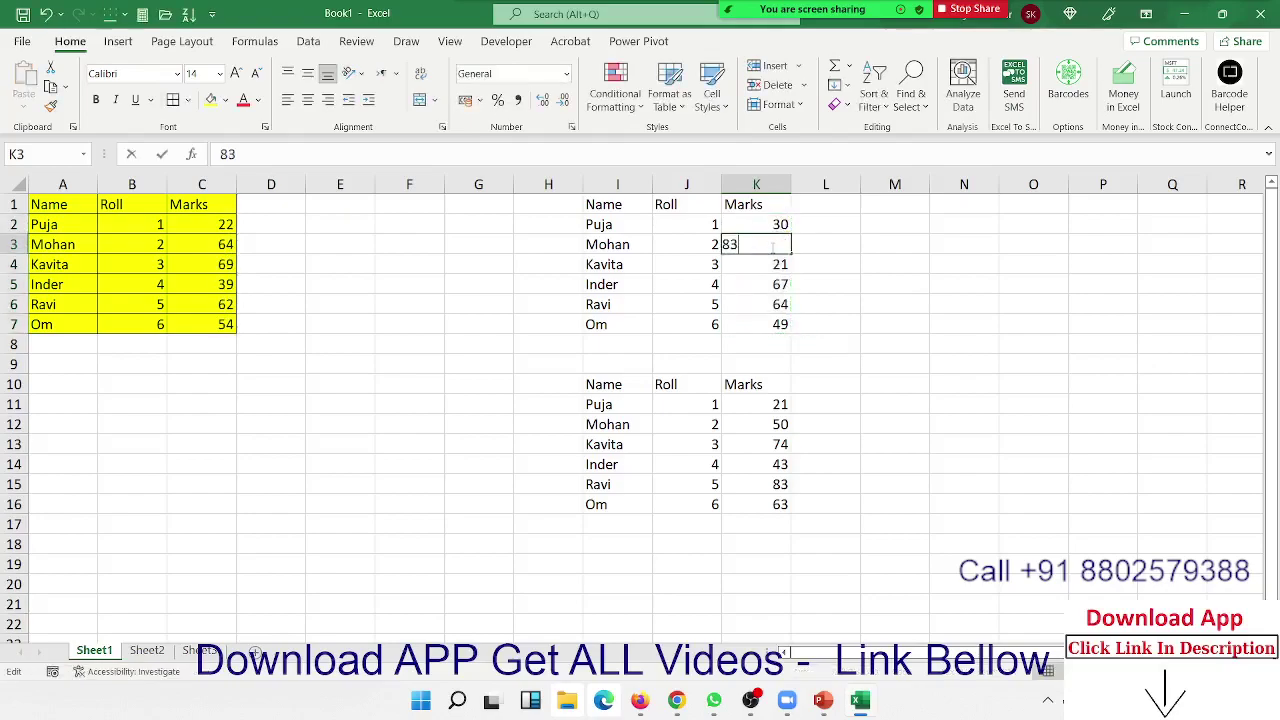
{"action": "double_click", "coordinate": [775, 244]}
{"action": "key", "text": "Return"}
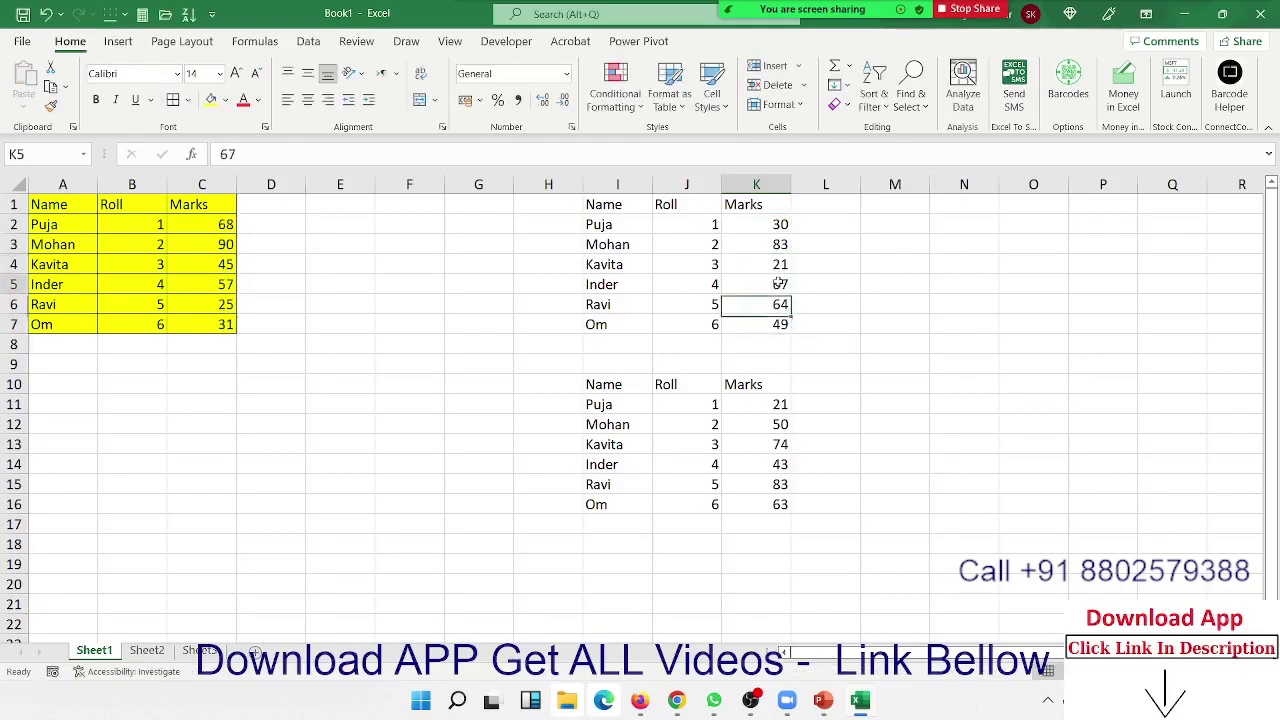
{"action": "double_click", "coordinate": [780, 284]}
{"action": "key", "text": "Return"}
{"action": "key", "text": "Return"}
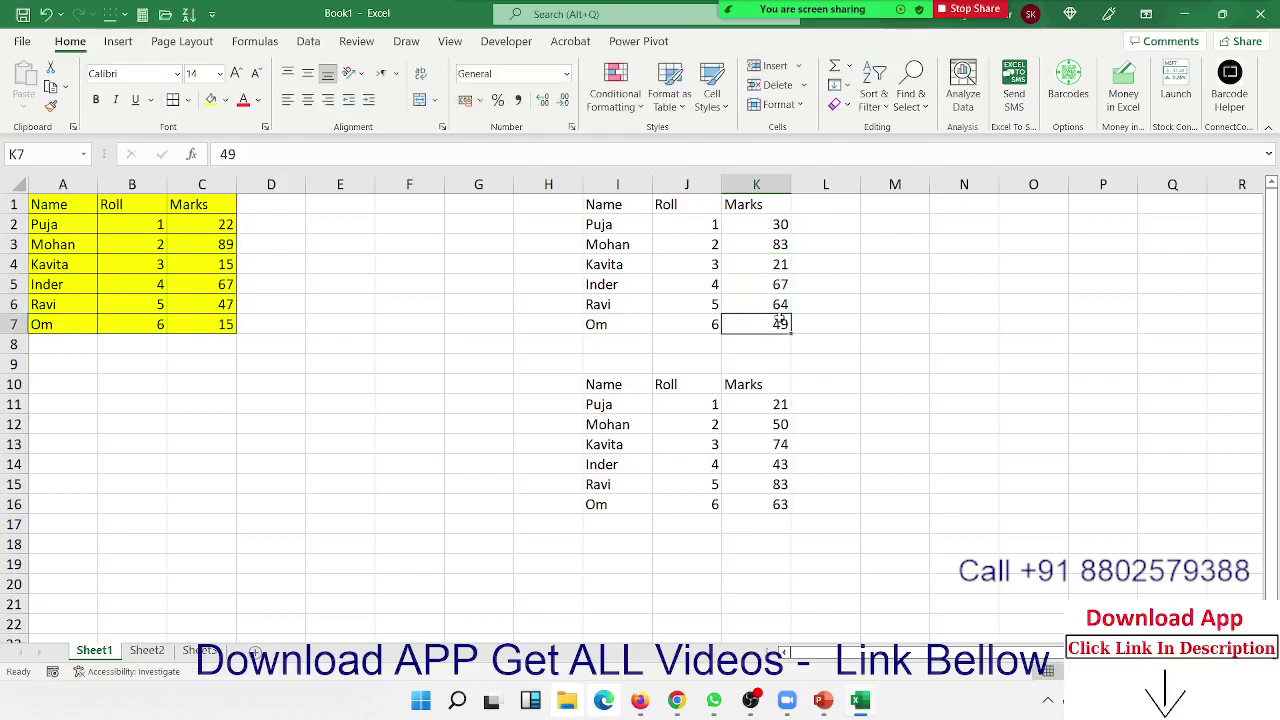
Step: Open the DA-Sales workbook from the Recent list on the start page
{"action": "left_click", "coordinate": [882, 281]}
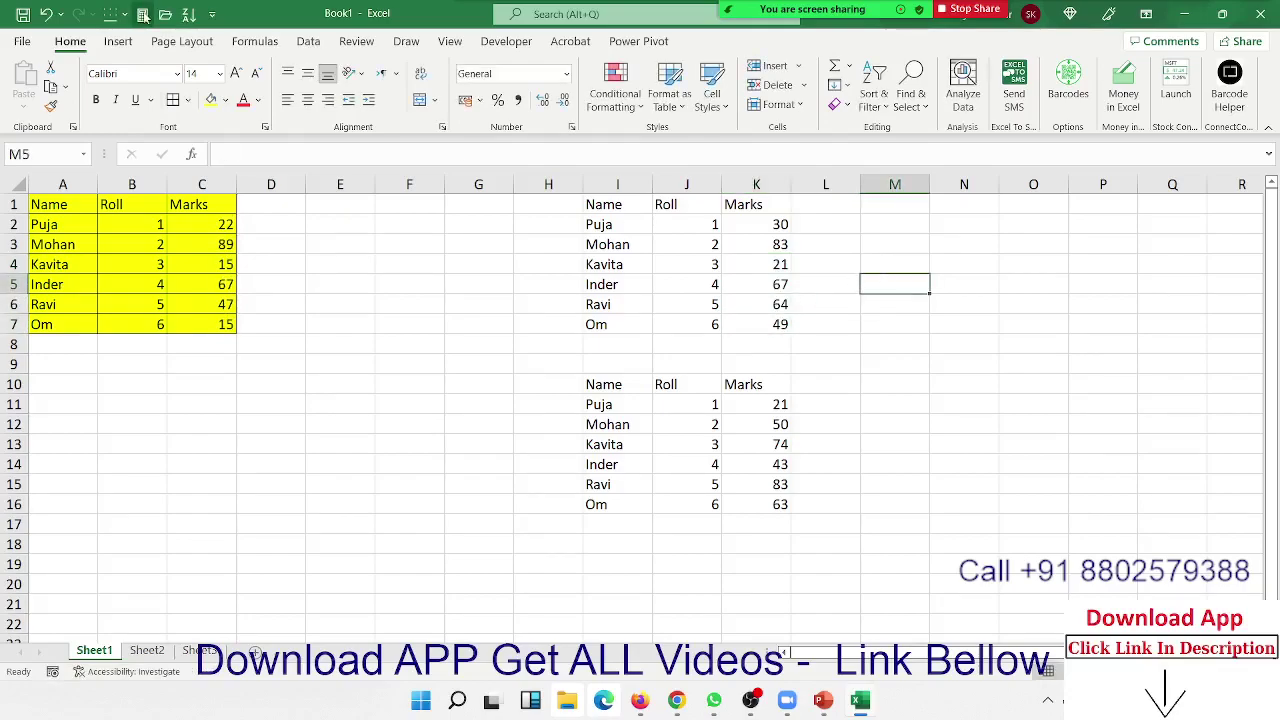
{"action": "left_click", "coordinate": [322, 225]}
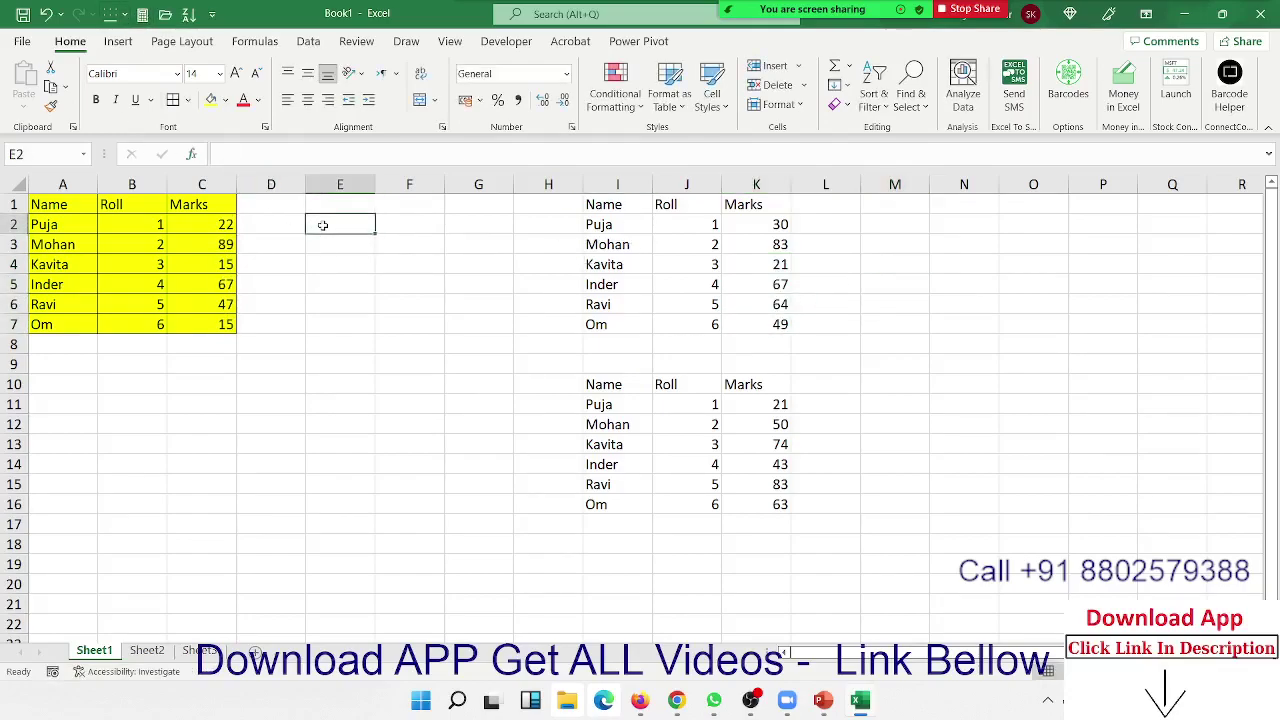
{"action": "left_click", "coordinate": [16, 40]}
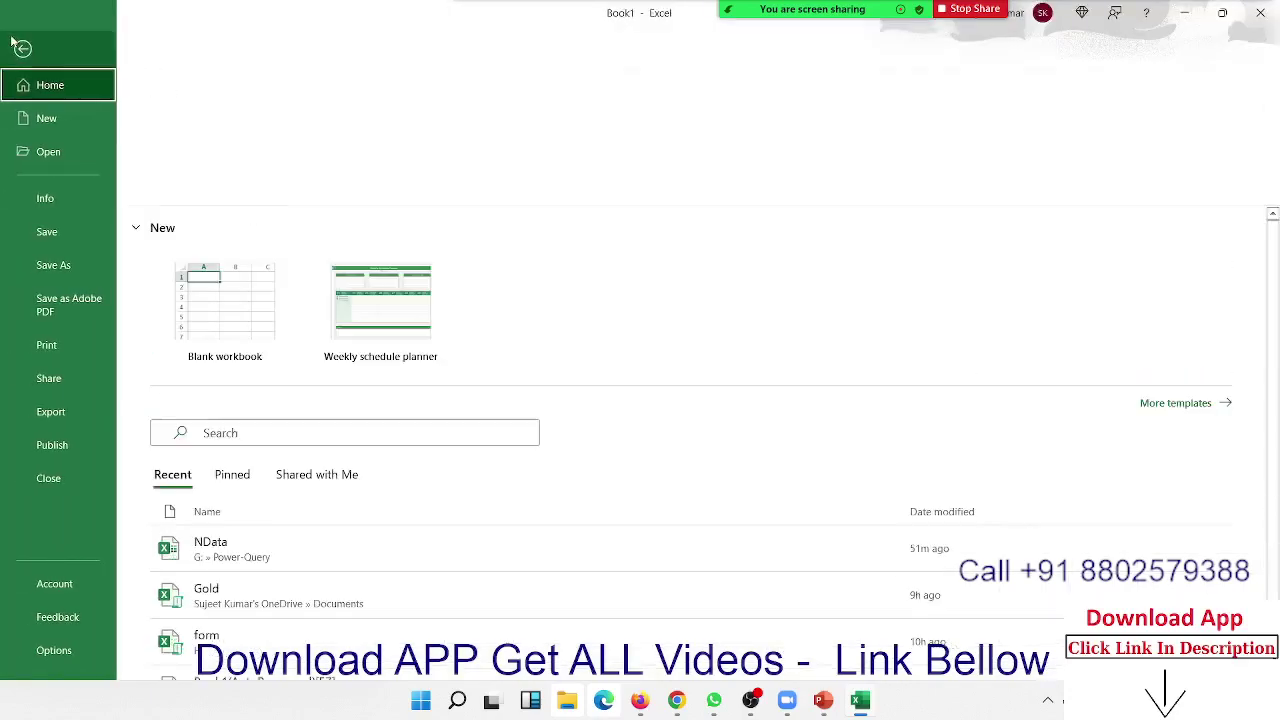
{"action": "scroll", "coordinate": [400, 290], "scroll_direction": "down", "scroll_amount": 3}
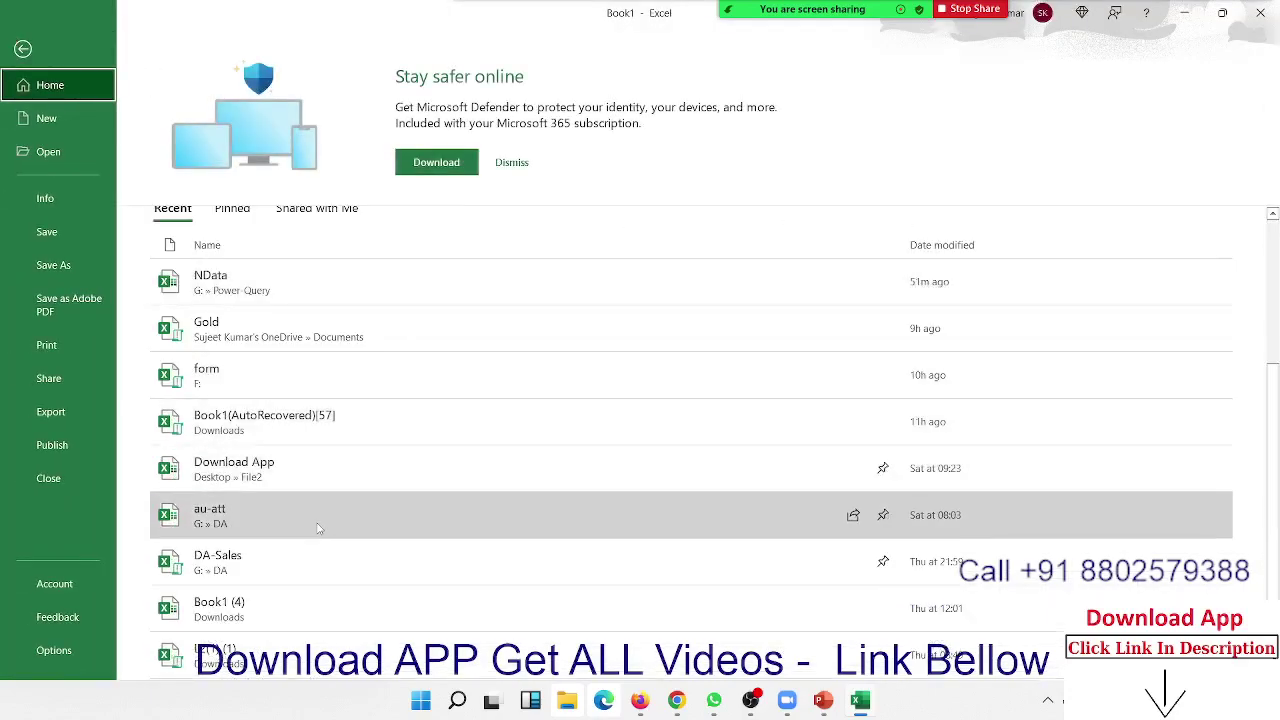
{"action": "left_click", "coordinate": [326, 558]}
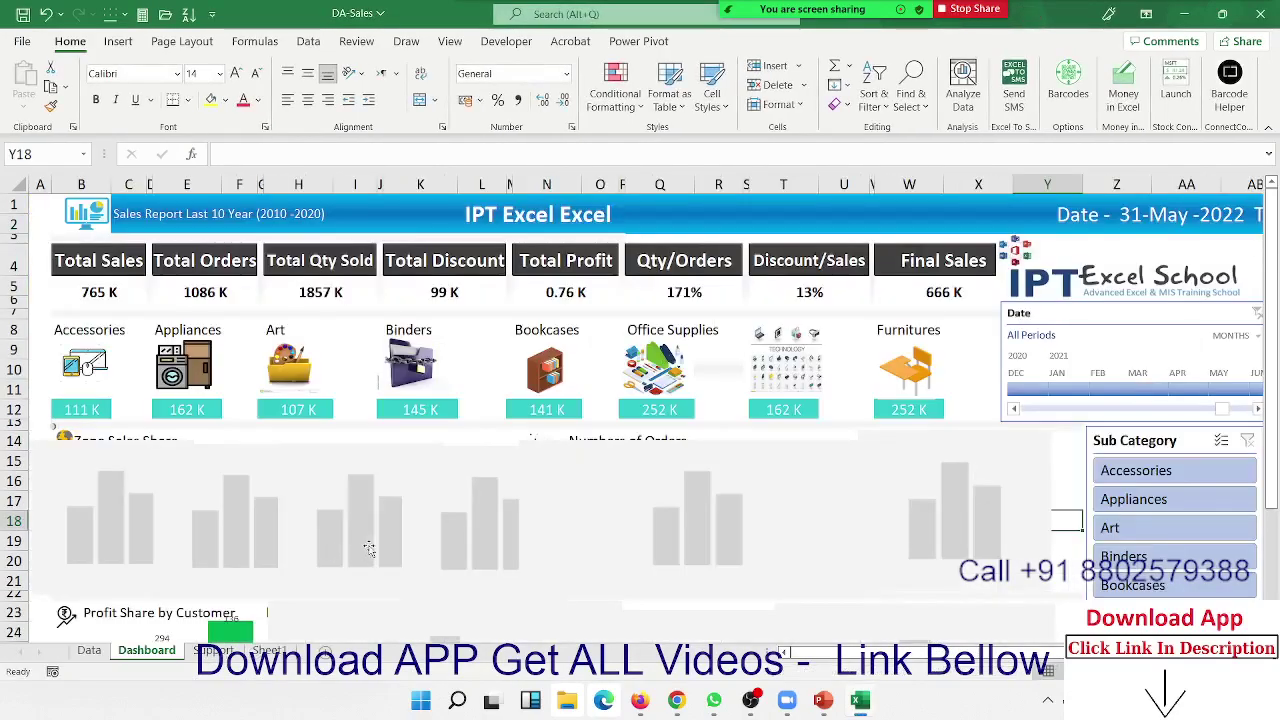
Step: Switch from the Data sheet to the Dashboard sheet
{"action": "scroll", "coordinate": [543, 413], "scroll_direction": "down", "scroll_amount": 1}
{"action": "scroll", "coordinate": [543, 413], "scroll_direction": "down", "scroll_amount": 6}
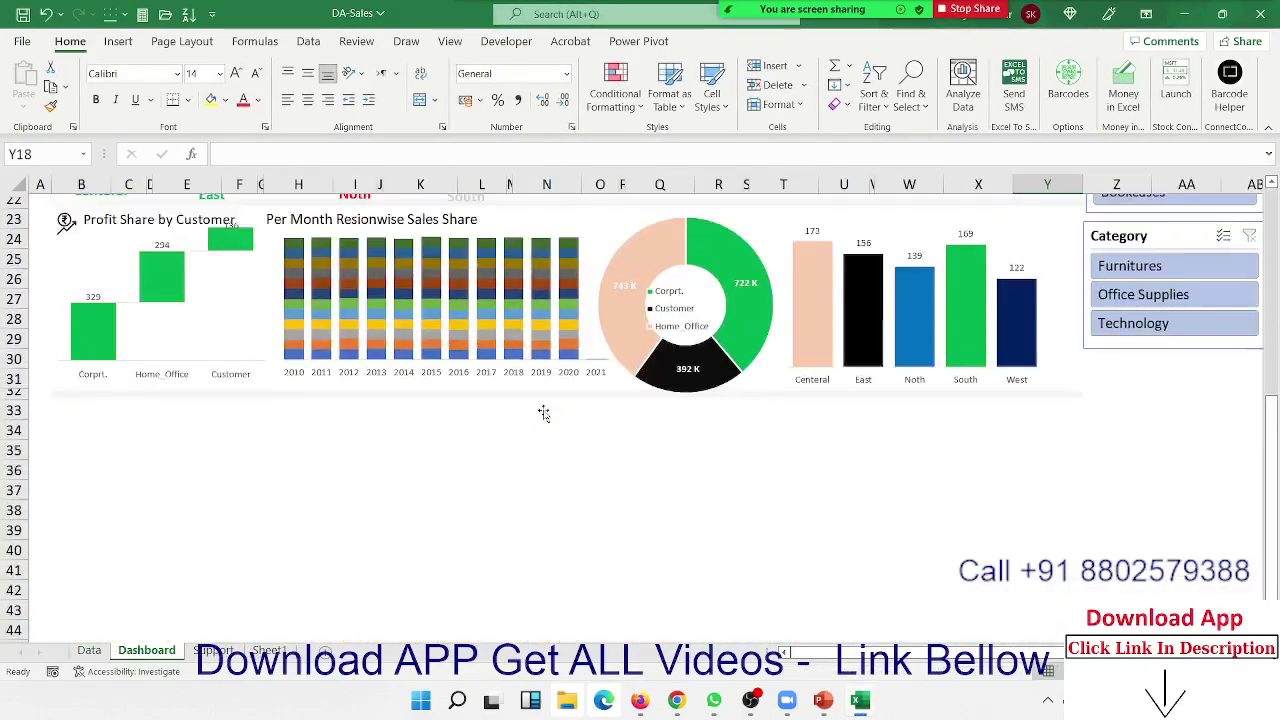
{"action": "scroll", "coordinate": [543, 413], "scroll_direction": "up", "scroll_amount": 7}
{"action": "left_click", "coordinate": [88, 651]}
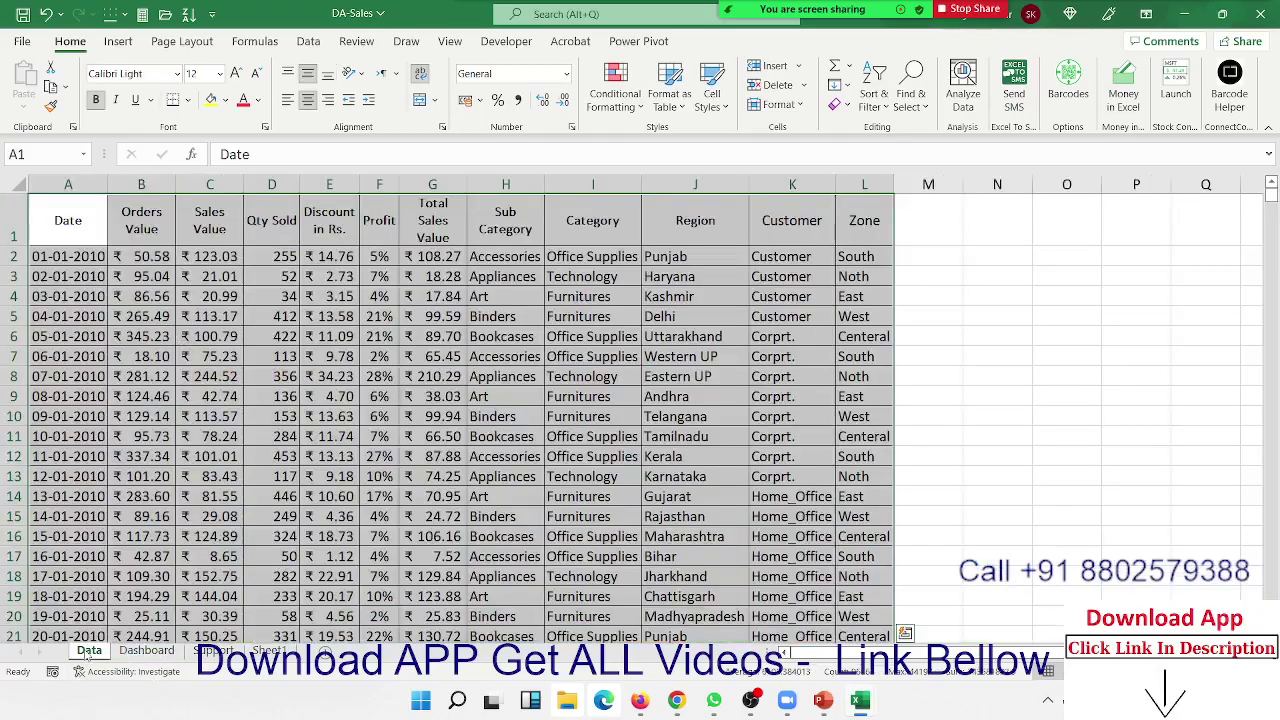
{"action": "left_click", "coordinate": [140, 651]}
Step: Inspect the Accessories, Appliances, Art and Binders total formulas, then revisit Data and return to Dashboard
{"action": "double_click", "coordinate": [94, 409]}
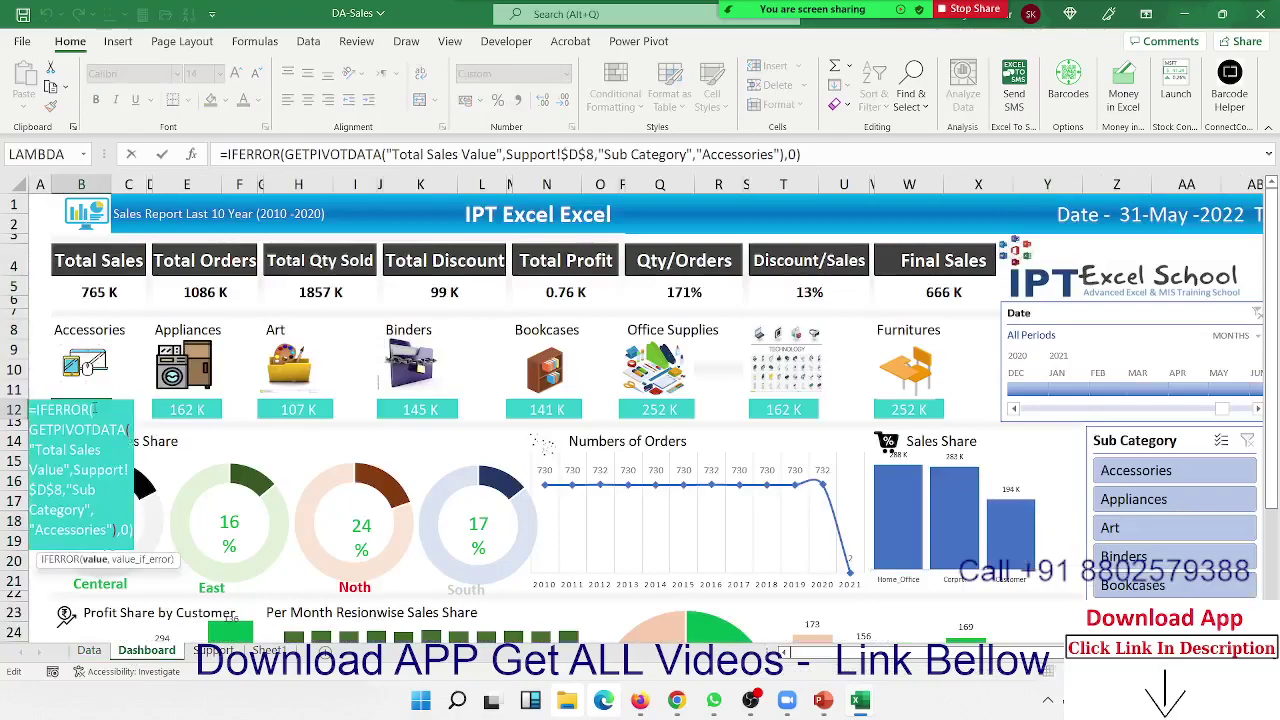
{"action": "key", "text": "Escape"}
{"action": "left_click", "coordinate": [190, 414]}
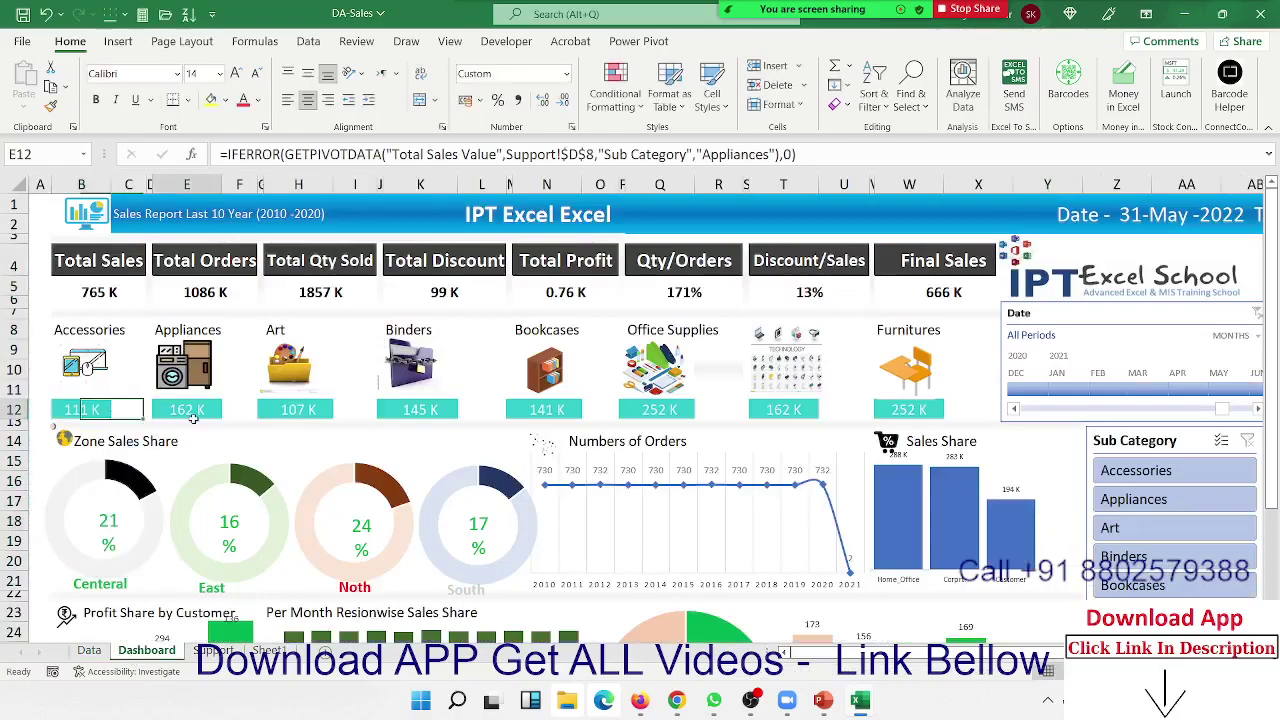
{"action": "left_click", "coordinate": [307, 417]}
{"action": "left_click", "coordinate": [395, 413]}
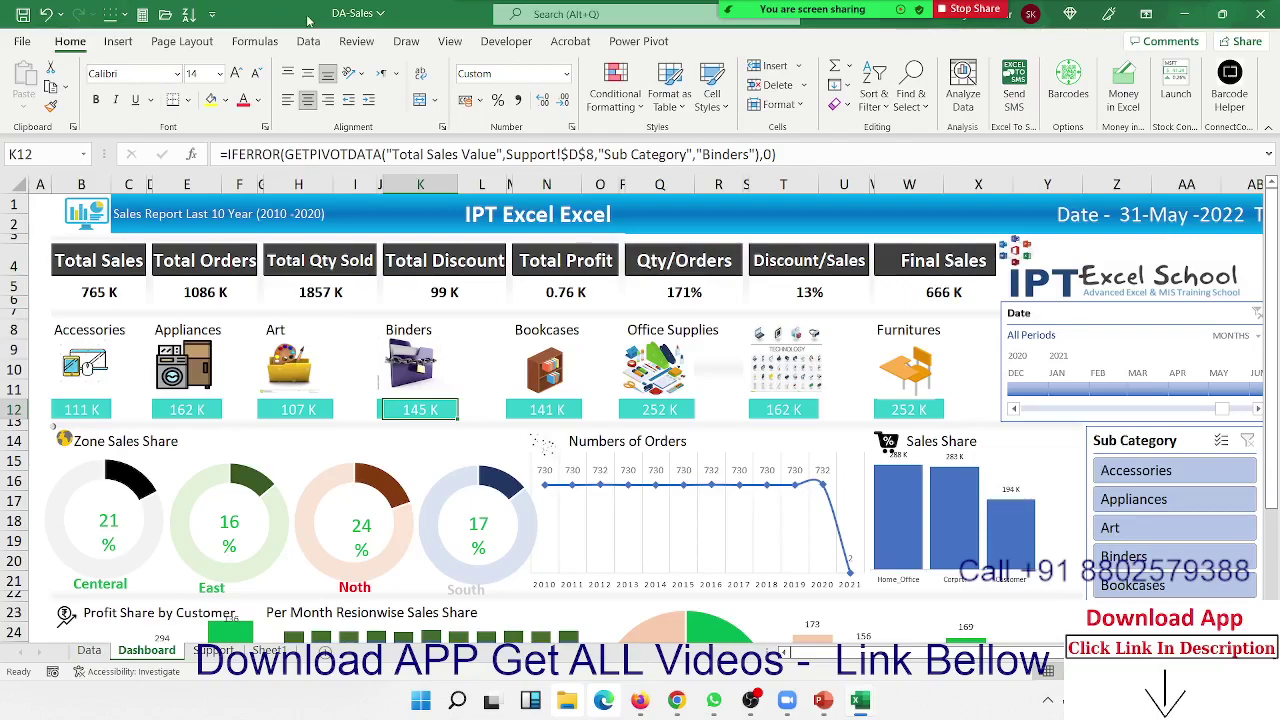
{"action": "left_click", "coordinate": [98, 651]}
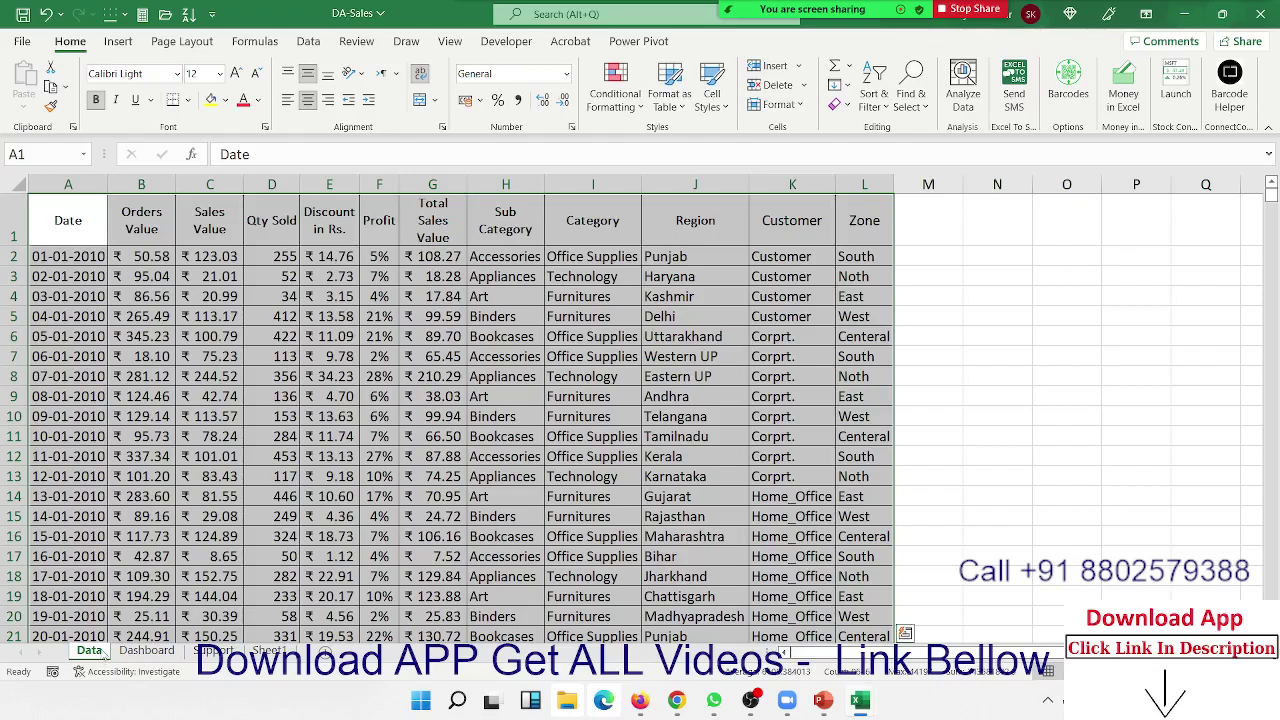
{"action": "left_click", "coordinate": [146, 650]}
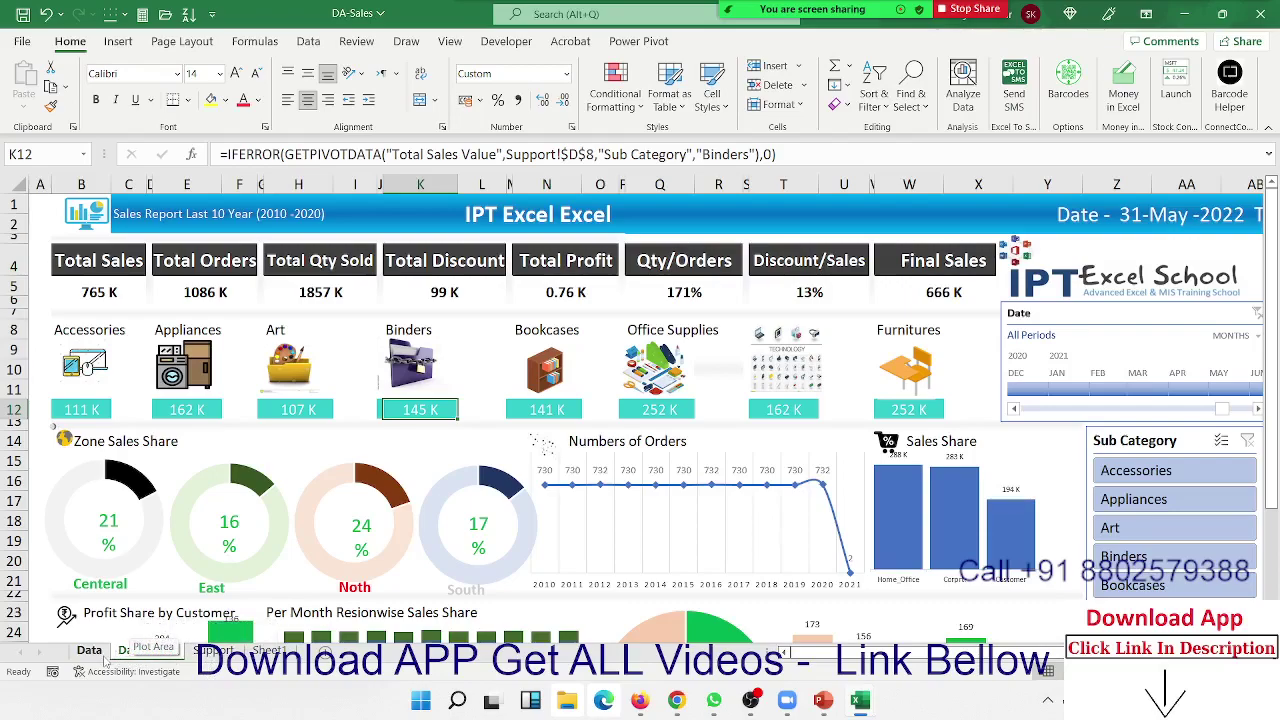
Step: Copy the Dashboard sheet to (new book) via Move or Copy with Create a copy ticked
{"action": "right_click", "coordinate": [120, 652]}
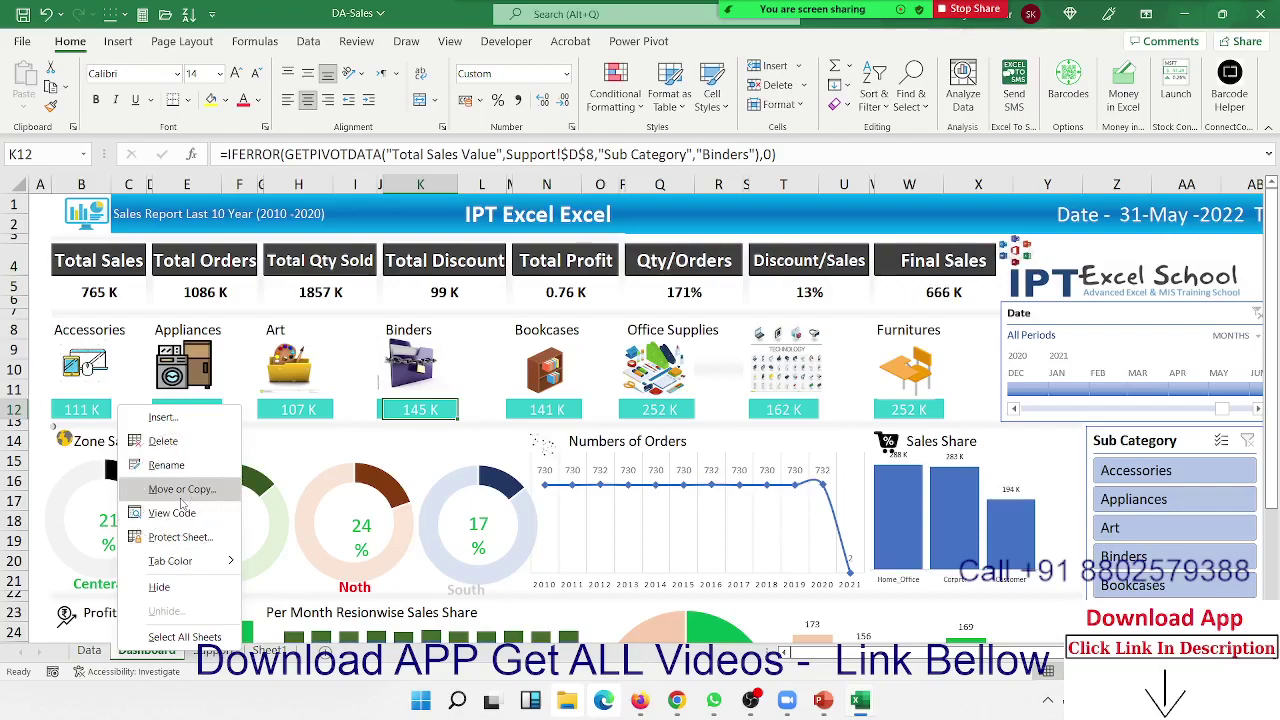
{"action": "left_click", "coordinate": [181, 489]}
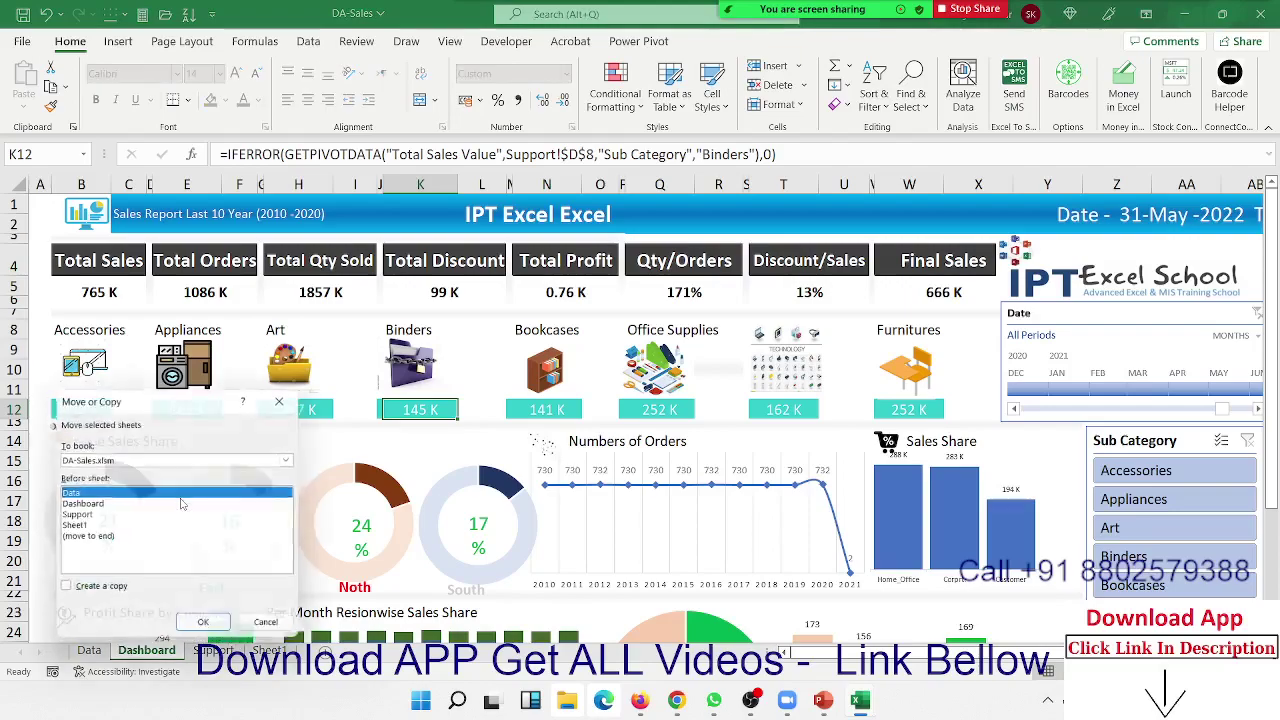
{"action": "left_click", "coordinate": [87, 592]}
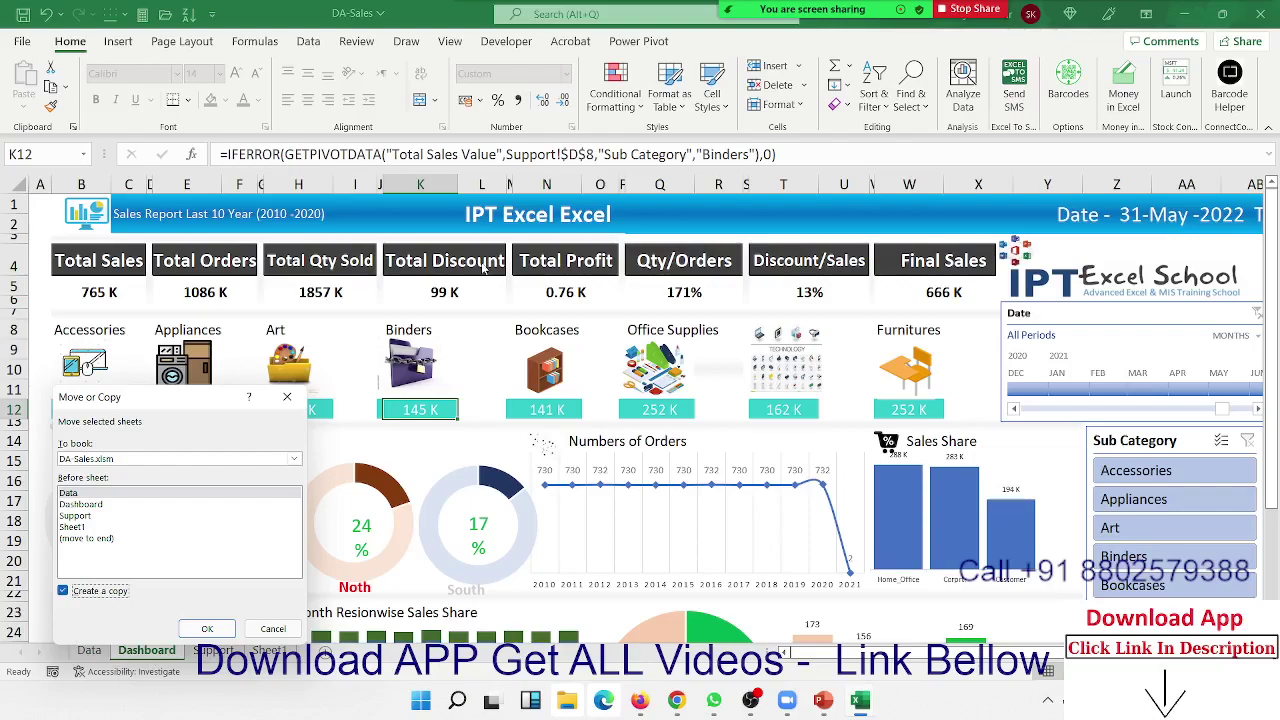
{"action": "left_click", "coordinate": [226, 462]}
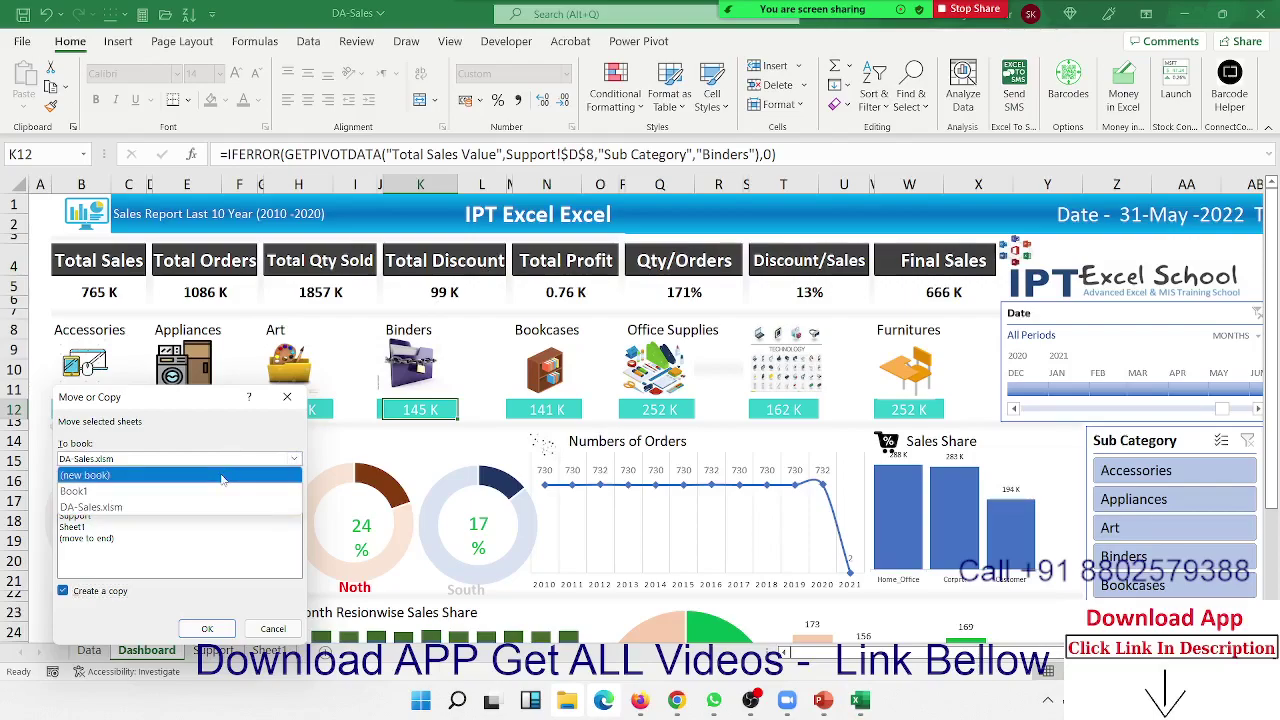
{"action": "left_click", "coordinate": [222, 476]}
{"action": "left_click", "coordinate": [222, 629]}
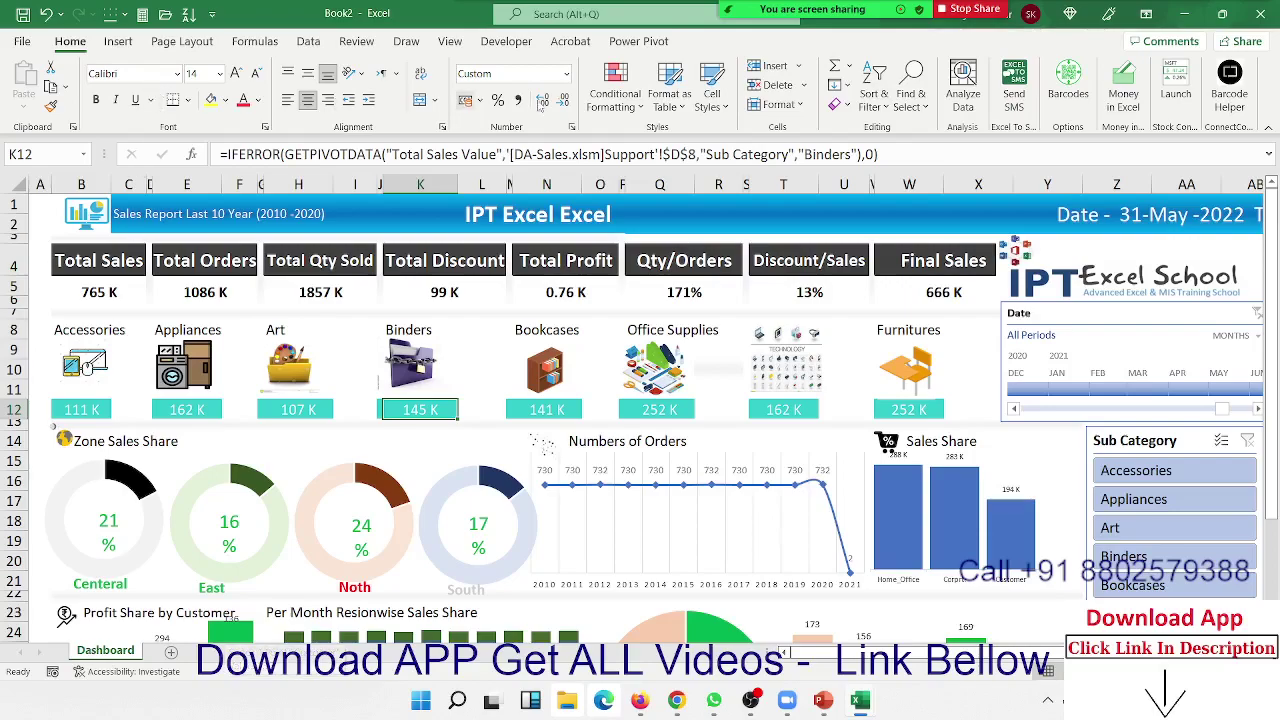
Step: Inspect the Binders total formula in K12 and its DA-Sales.xlsm reference
{"action": "left_click", "coordinate": [491, 154]}
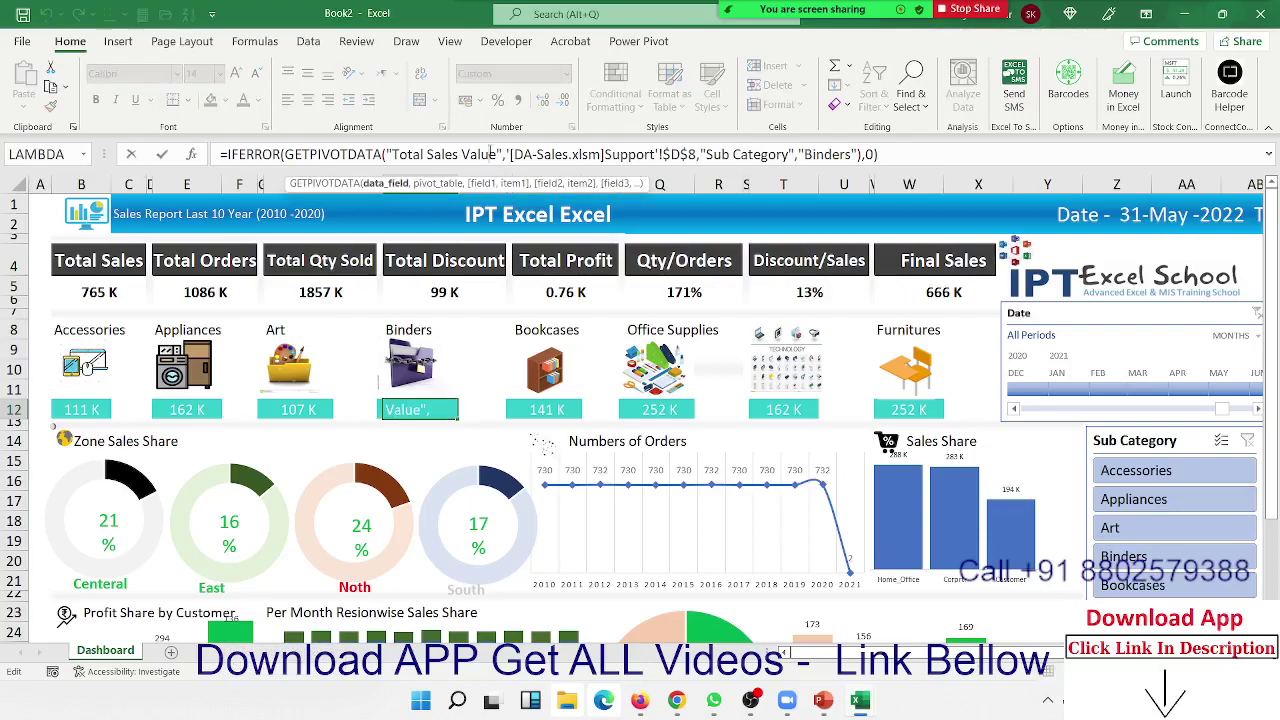
{"action": "key", "text": "Escape"}
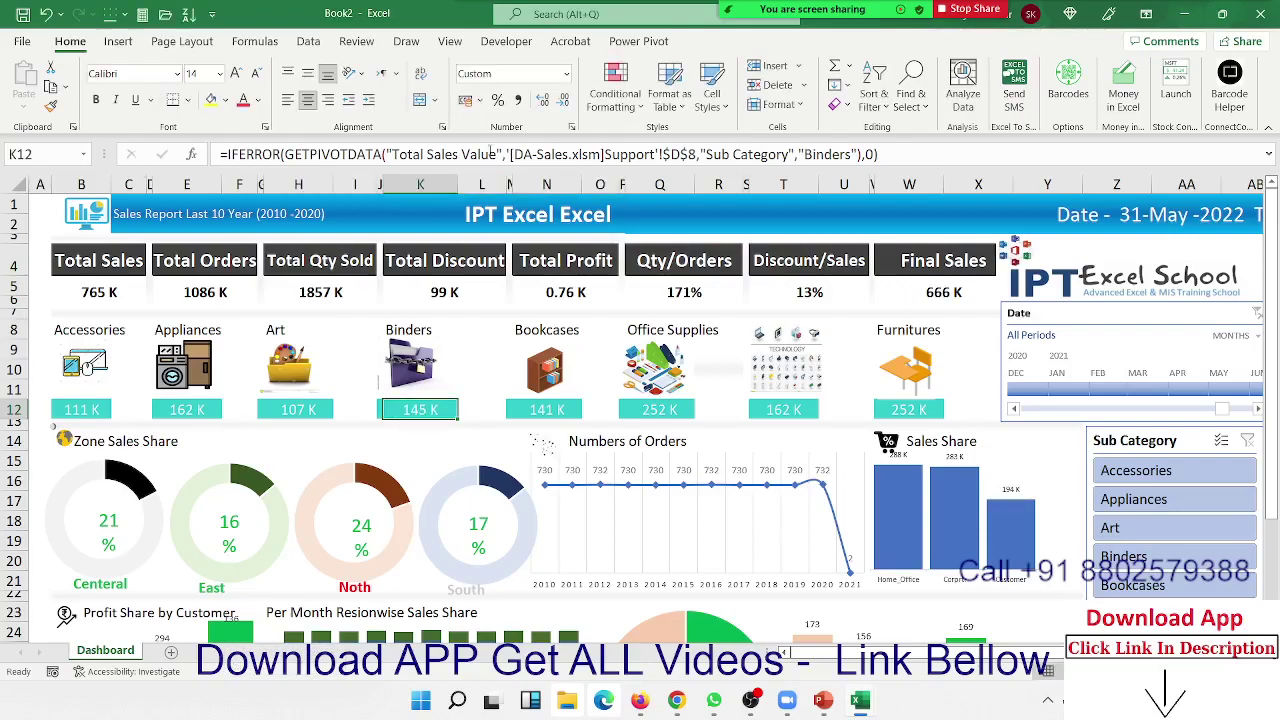
{"action": "left_click_drag", "start_coordinate": [512, 154], "coordinate": [602, 155]}
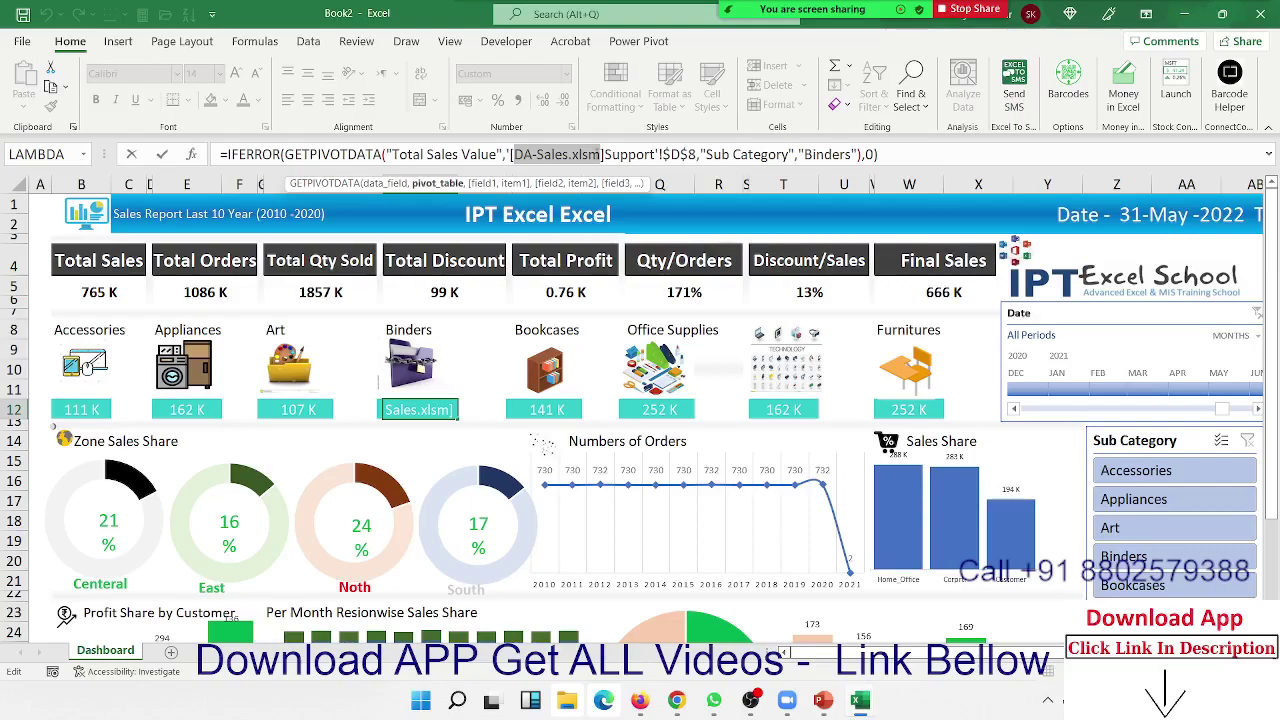
{"action": "key", "text": "Escape"}
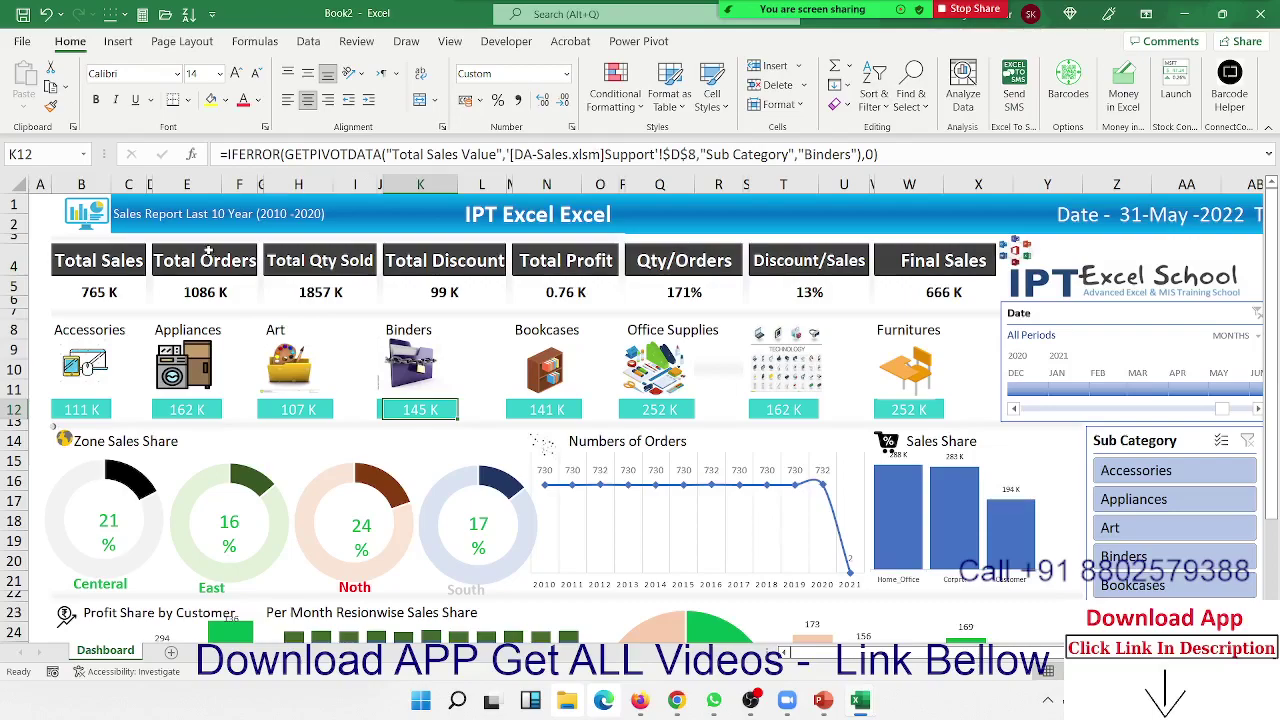
Step: Check the Total Sales, Orders, Qty Sold, Discount and Profit KPI formulas
{"action": "scroll", "coordinate": [374, 414], "scroll_direction": "down", "scroll_amount": 7}
{"action": "scroll", "coordinate": [378, 495], "scroll_direction": "up", "scroll_amount": 3}
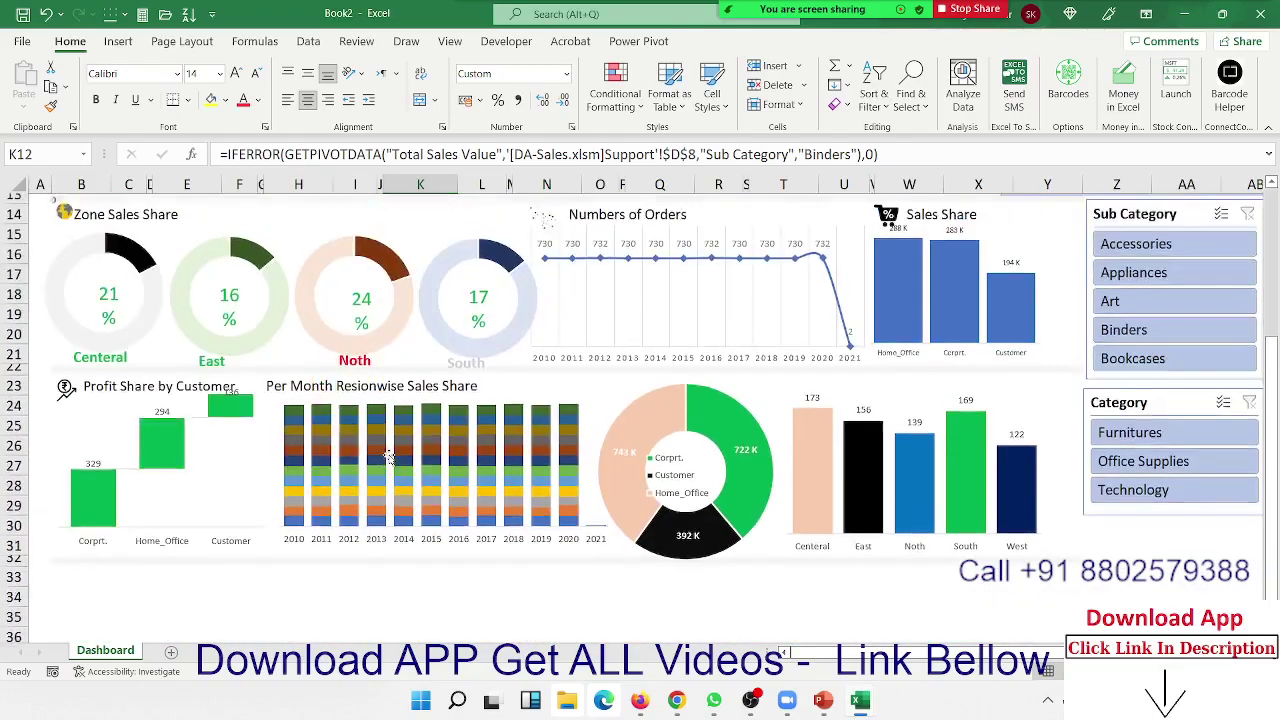
{"action": "scroll", "coordinate": [385, 470], "scroll_direction": "up", "scroll_amount": 4}
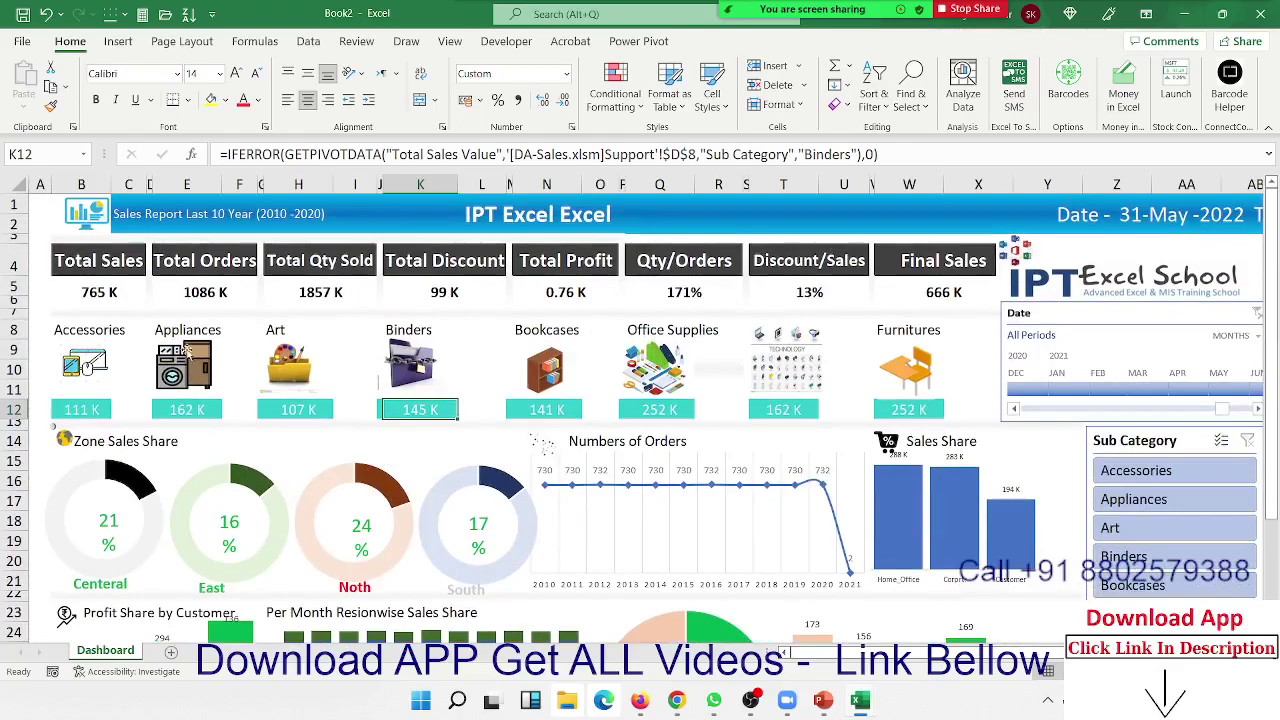
{"action": "left_click", "coordinate": [128, 296]}
{"action": "left_click", "coordinate": [200, 292]}
{"action": "left_click", "coordinate": [314, 292]}
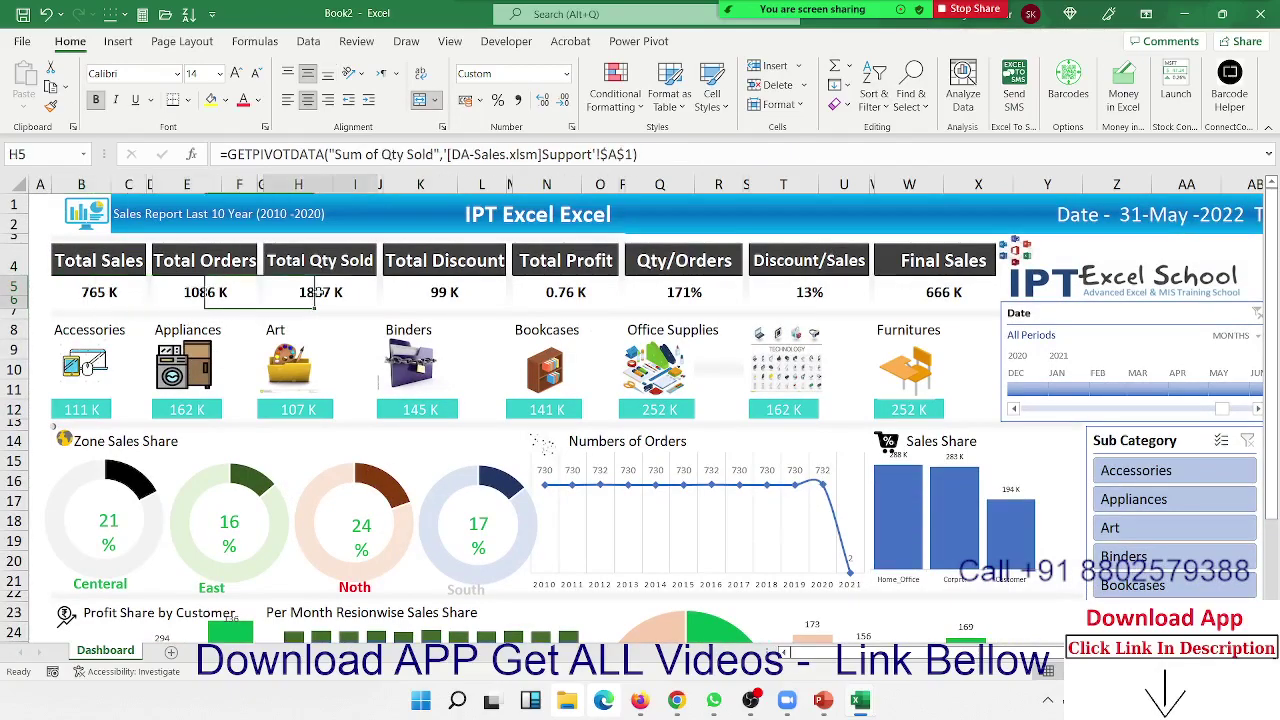
{"action": "left_click", "coordinate": [440, 292]}
{"action": "left_click", "coordinate": [559, 292]}
Step: Check the Bookcases, Office Supplies and Art value formulas, then select the entire worksheet
{"action": "left_click", "coordinate": [557, 405]}
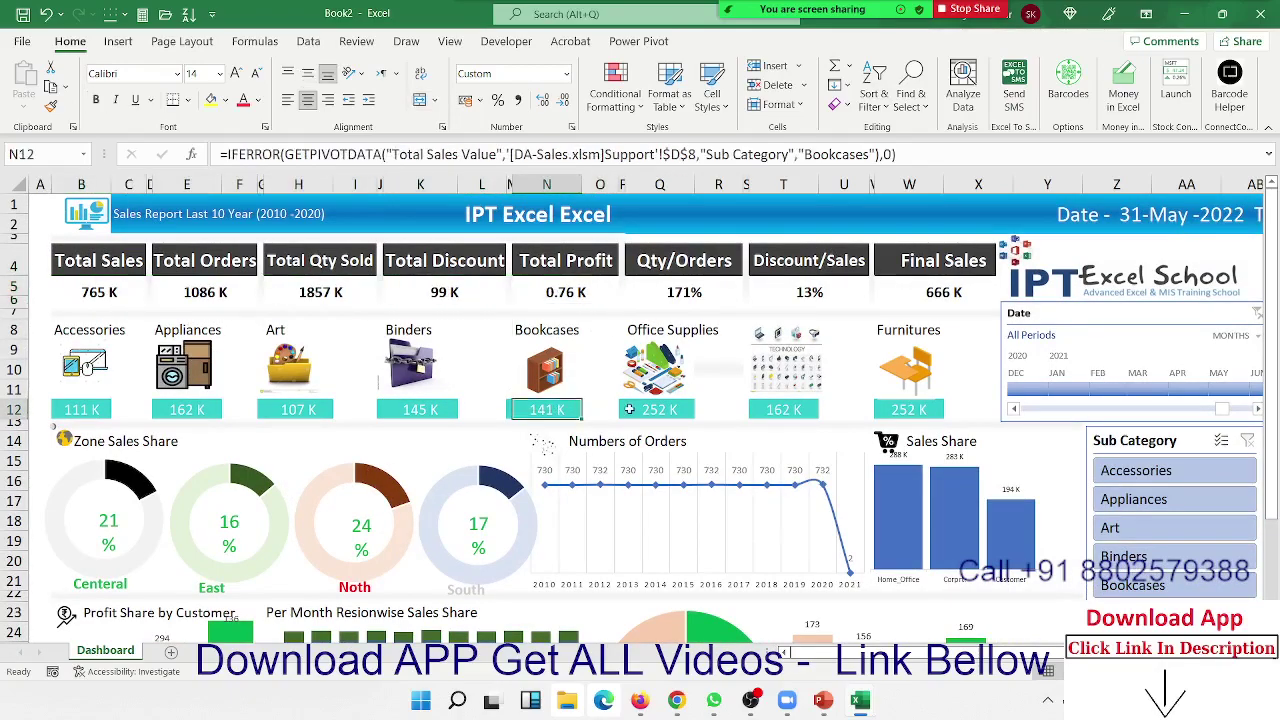
{"action": "left_click", "coordinate": [640, 408]}
{"action": "scroll", "coordinate": [583, 382], "scroll_direction": "down", "scroll_amount": 3}
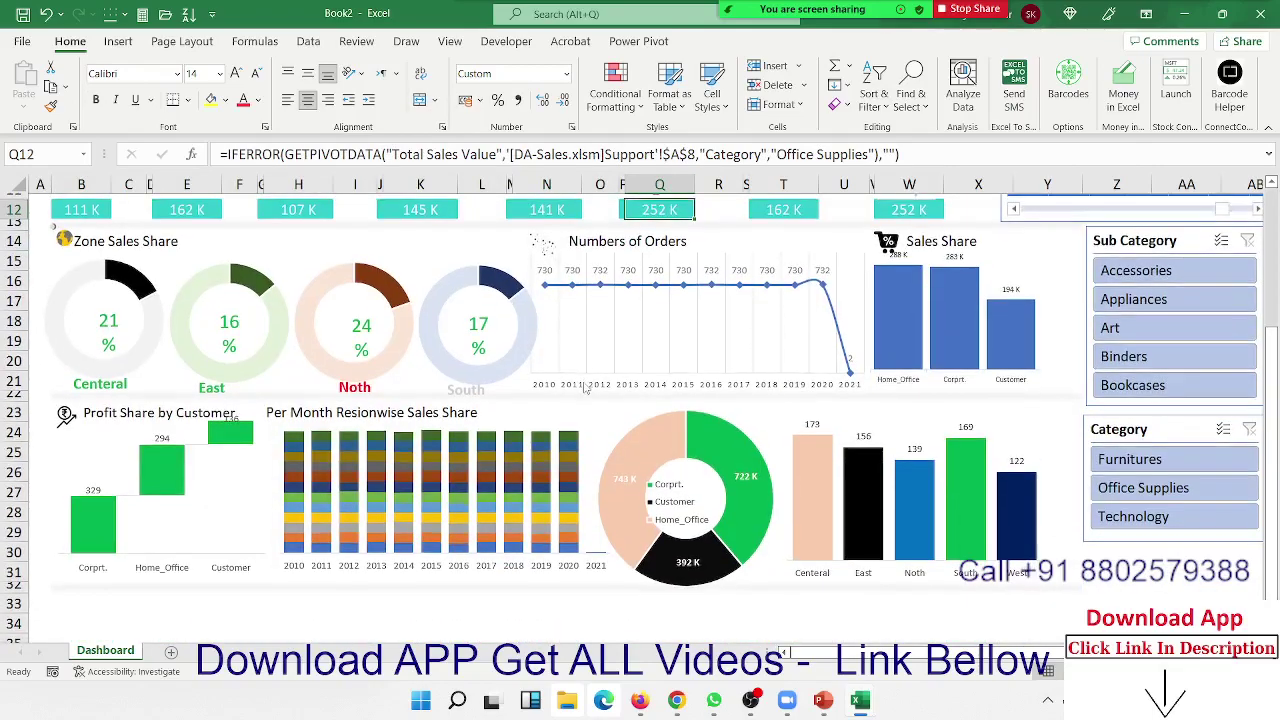
{"action": "scroll", "coordinate": [583, 382], "scroll_direction": "up", "scroll_amount": 3}
{"action": "left_click", "coordinate": [309, 471]}
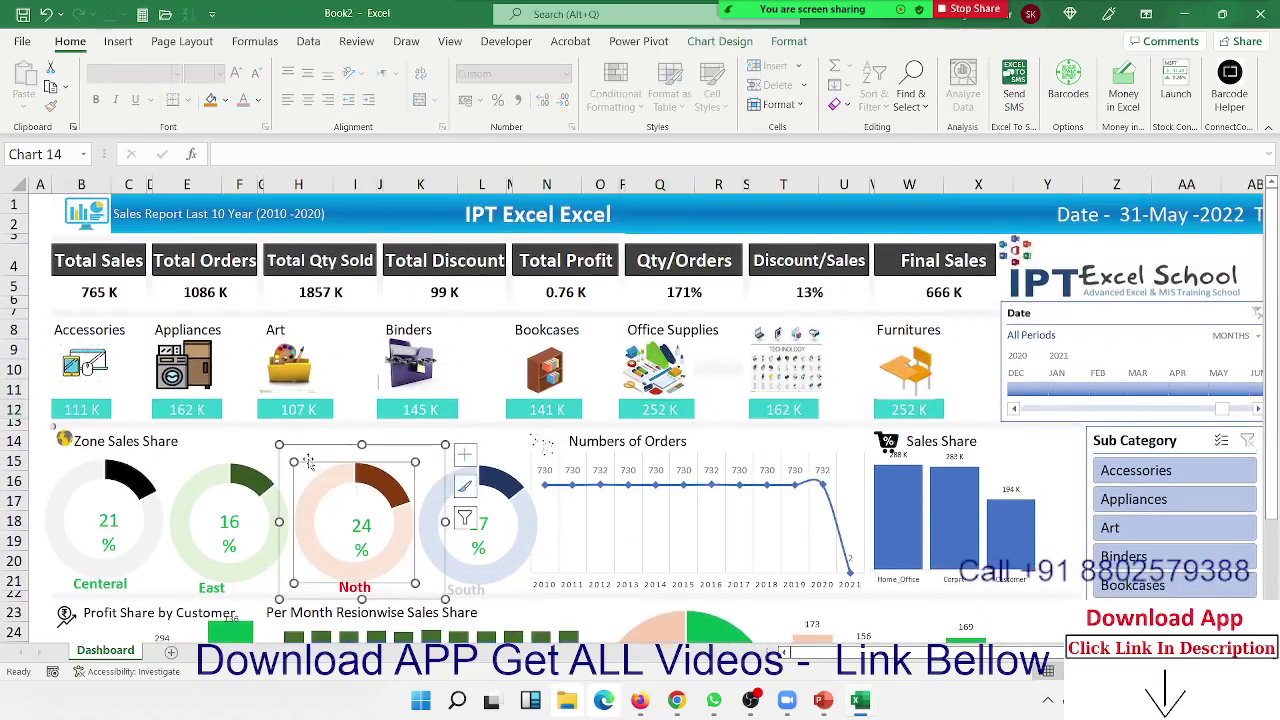
{"action": "left_click", "coordinate": [311, 414]}
{"action": "mouse_move", "coordinate": [381, 487]}
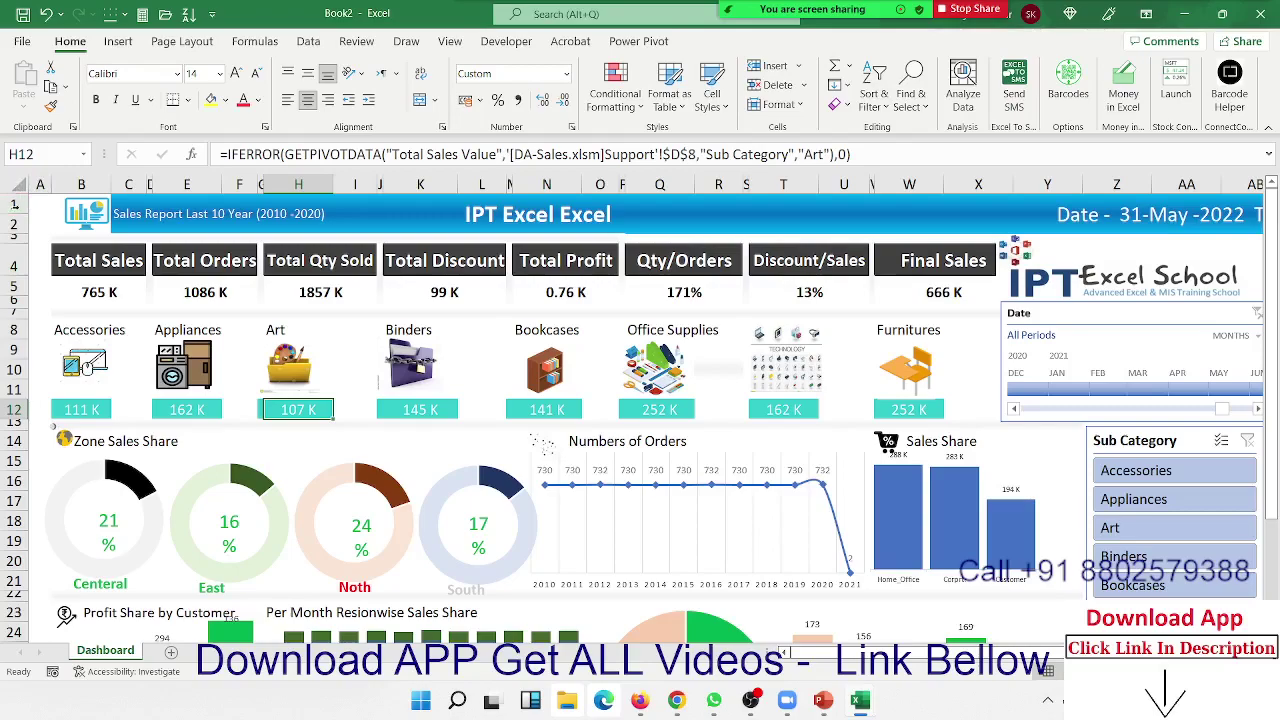
{"action": "left_click", "coordinate": [22, 184]}
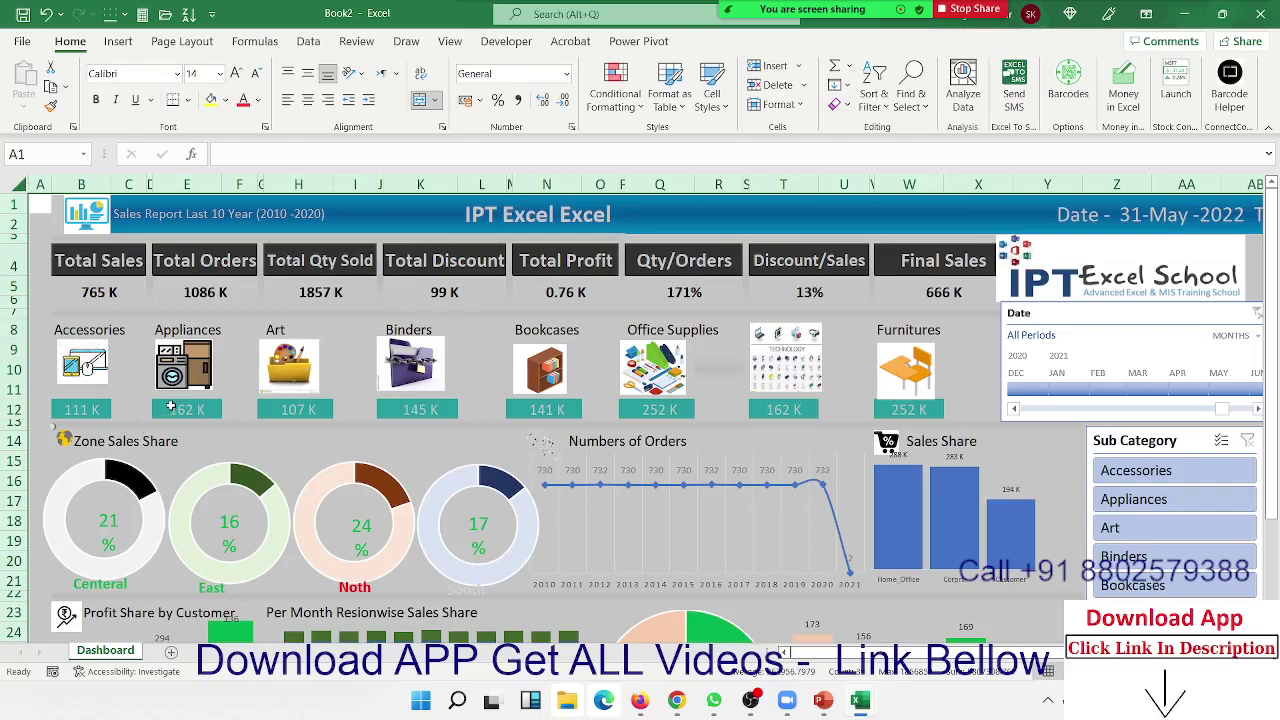
Step: Copy the whole Book2 dashboard sheet and paste it over itself as Values only
{"action": "key", "text": "ctrl+c"}
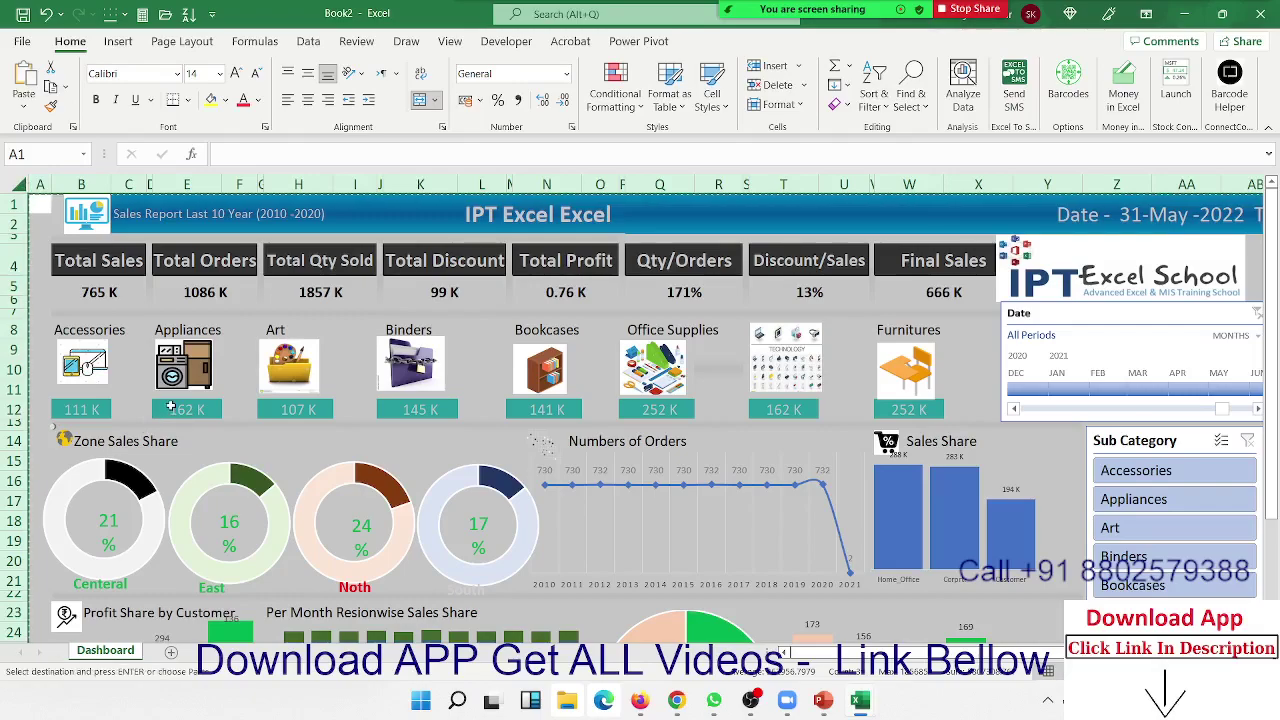
{"action": "right_click", "coordinate": [170, 298]}
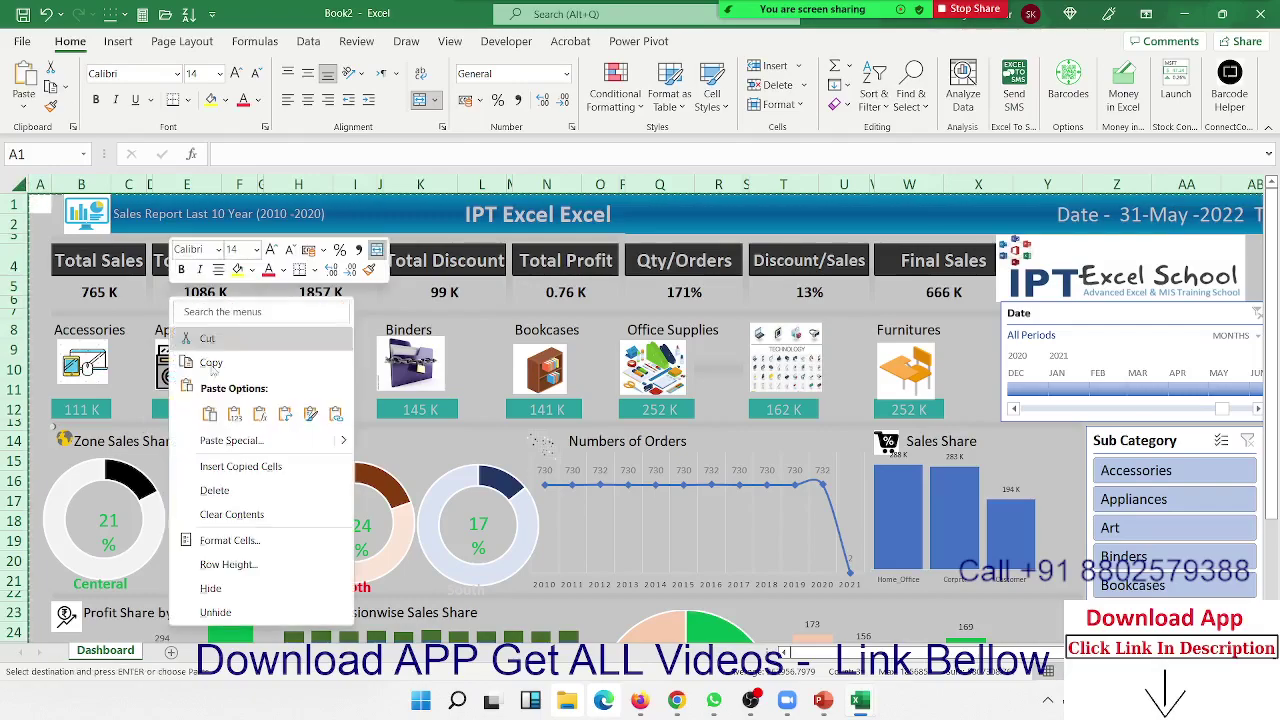
{"action": "left_click", "coordinate": [231, 440]}
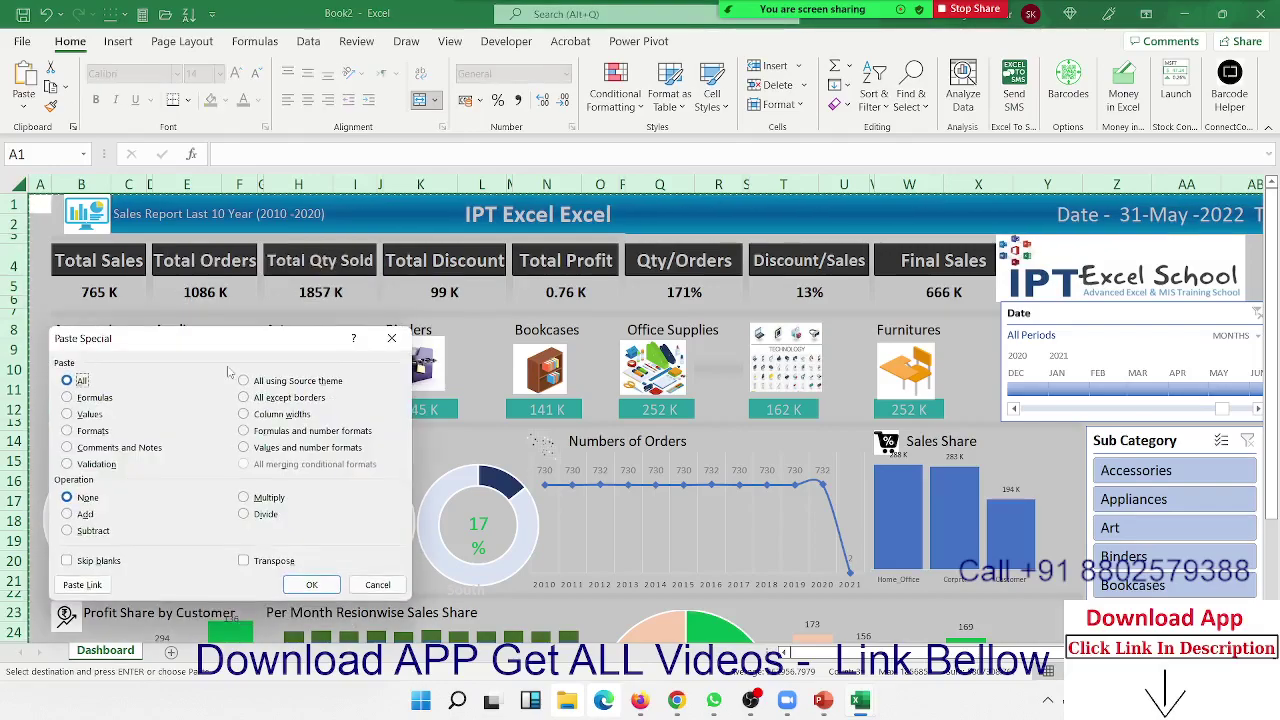
{"action": "left_click_drag", "start_coordinate": [236, 342], "coordinate": [570, 236]}
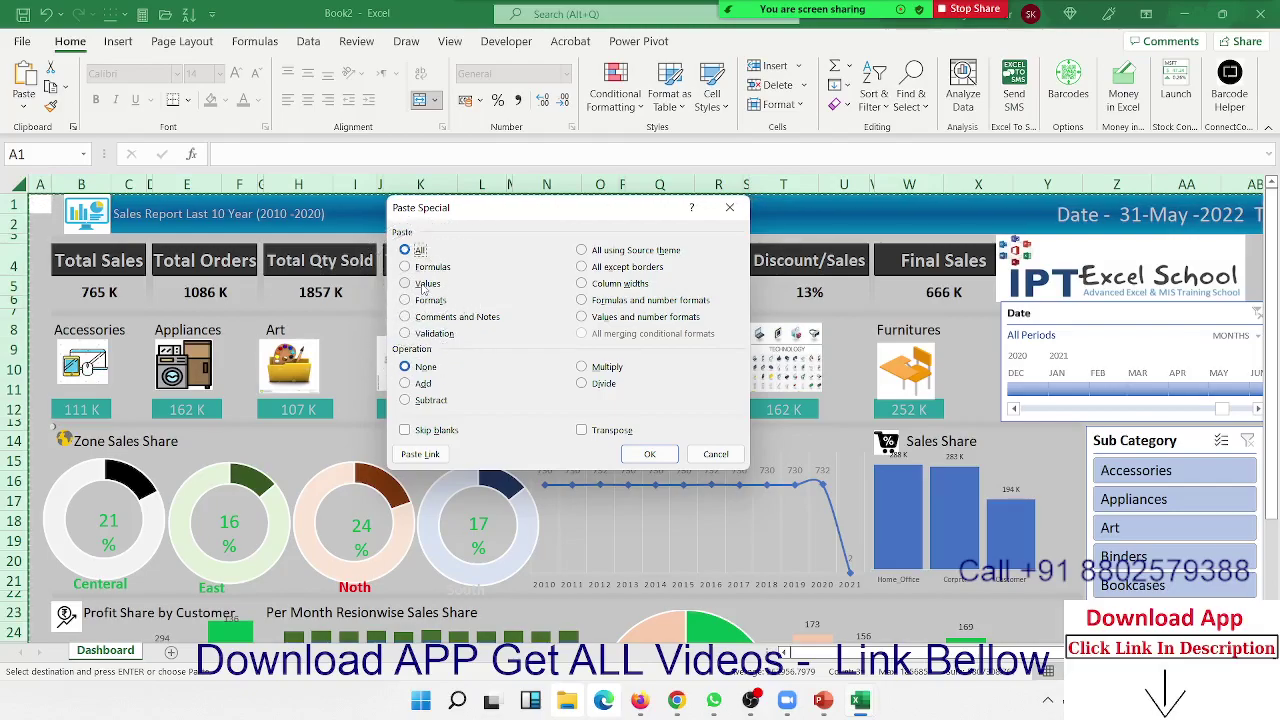
{"action": "left_click", "coordinate": [424, 285]}
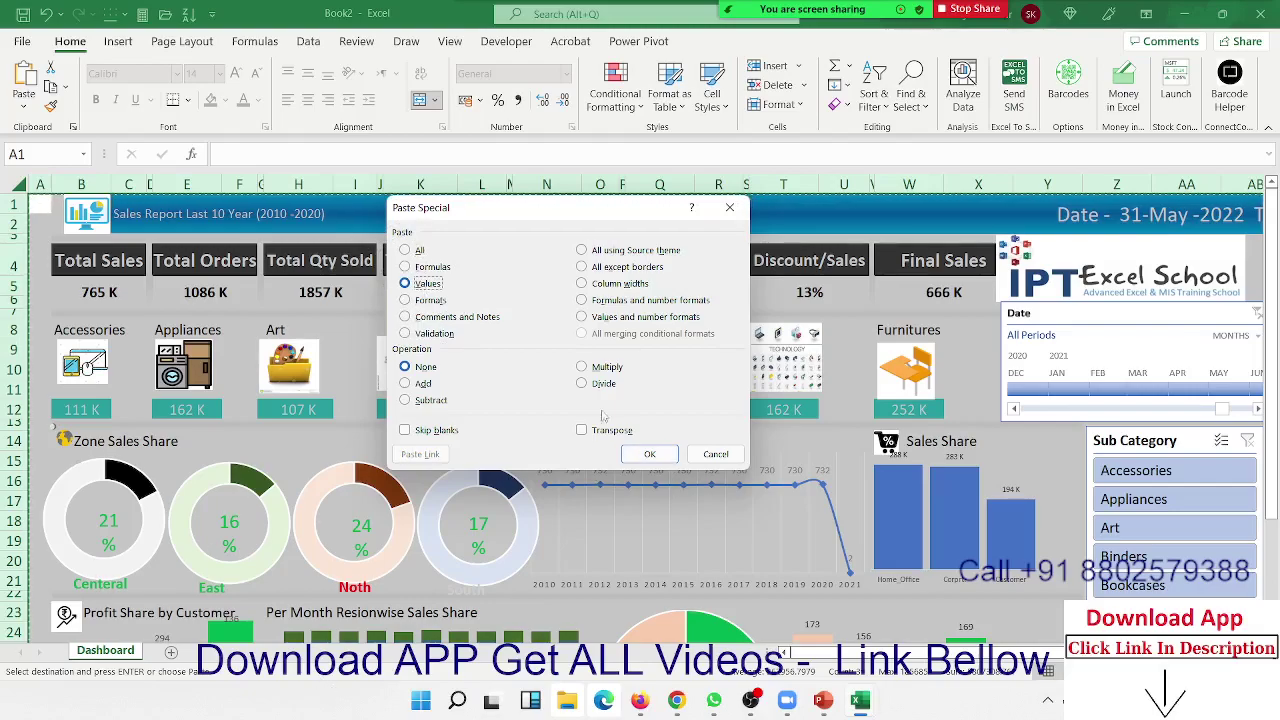
{"action": "left_click", "coordinate": [650, 454]}
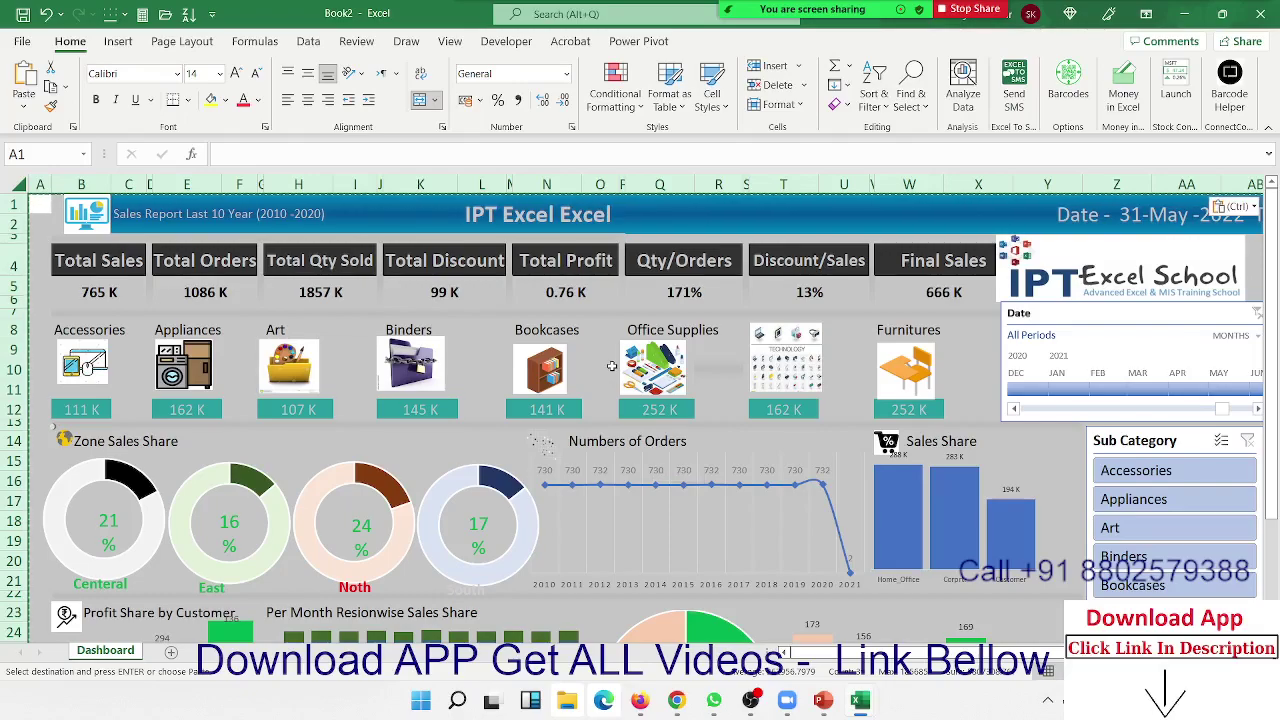
Step: Confirm Total Qty Sold, Total Discount and Total Profit are now plain numbers
{"action": "left_click", "coordinate": [312, 292]}
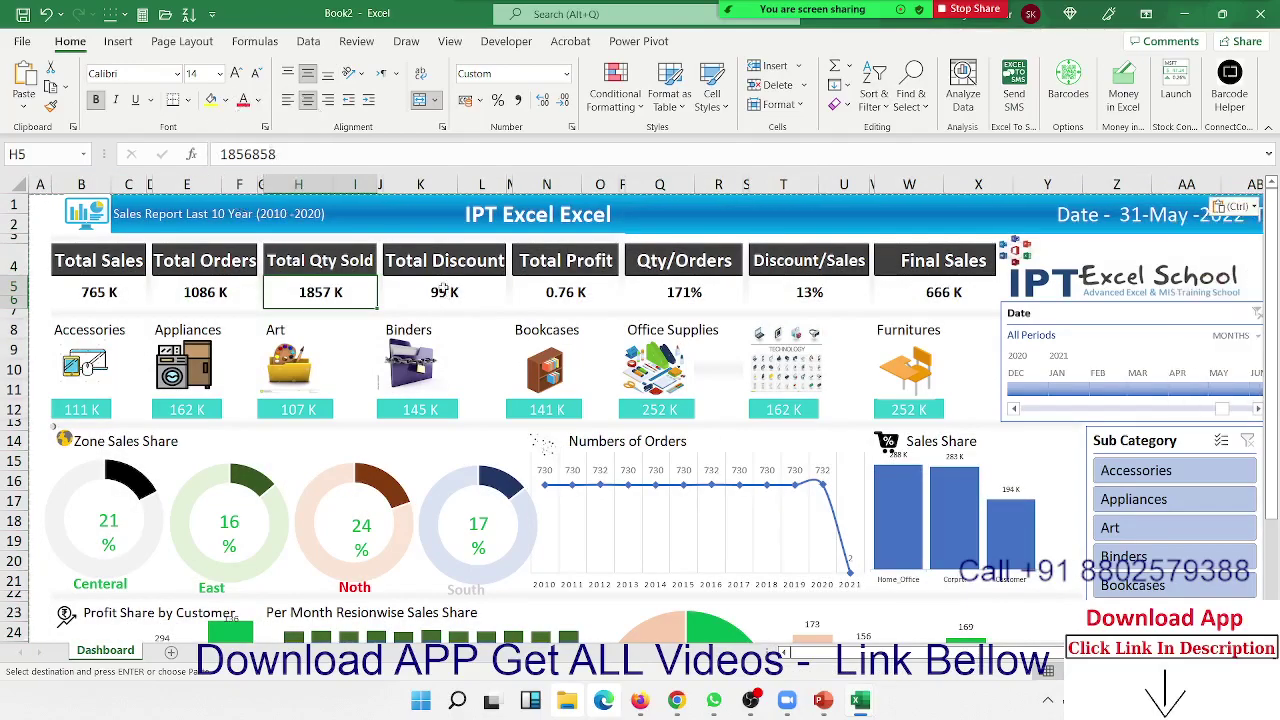
{"action": "left_click", "coordinate": [443, 290]}
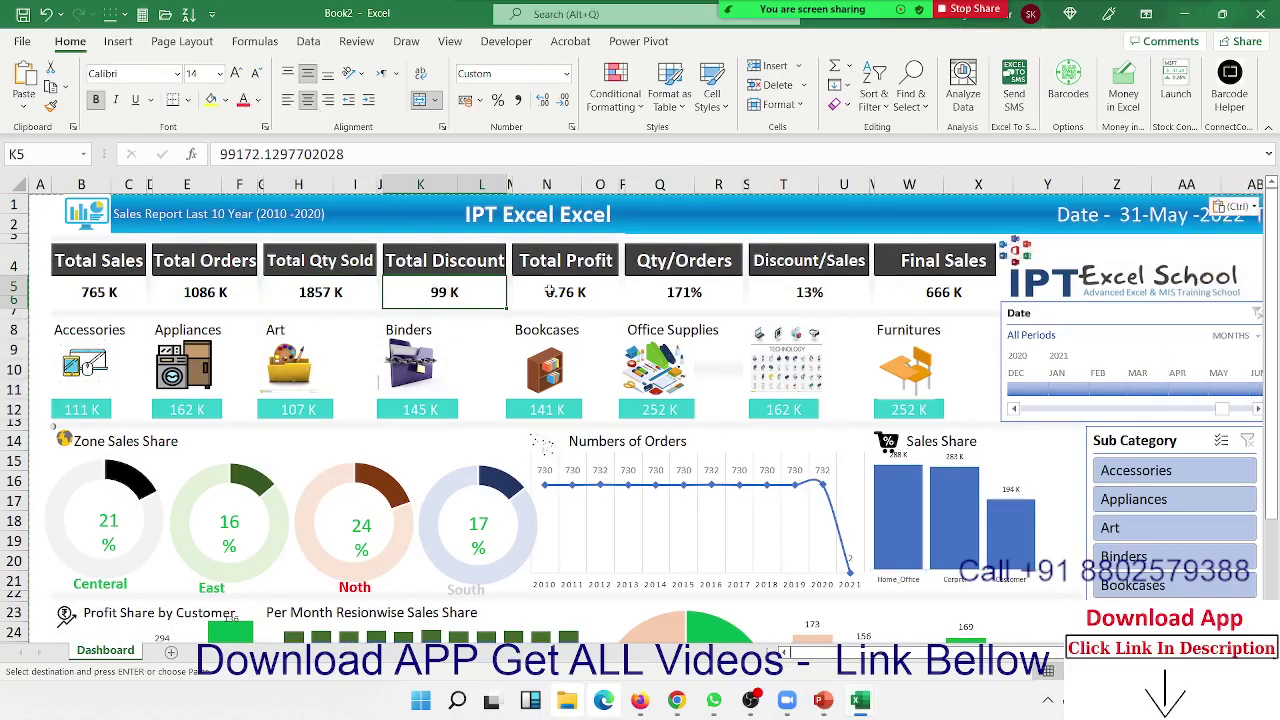
{"action": "left_click", "coordinate": [549, 291]}
{"action": "key", "text": "ctrl"}
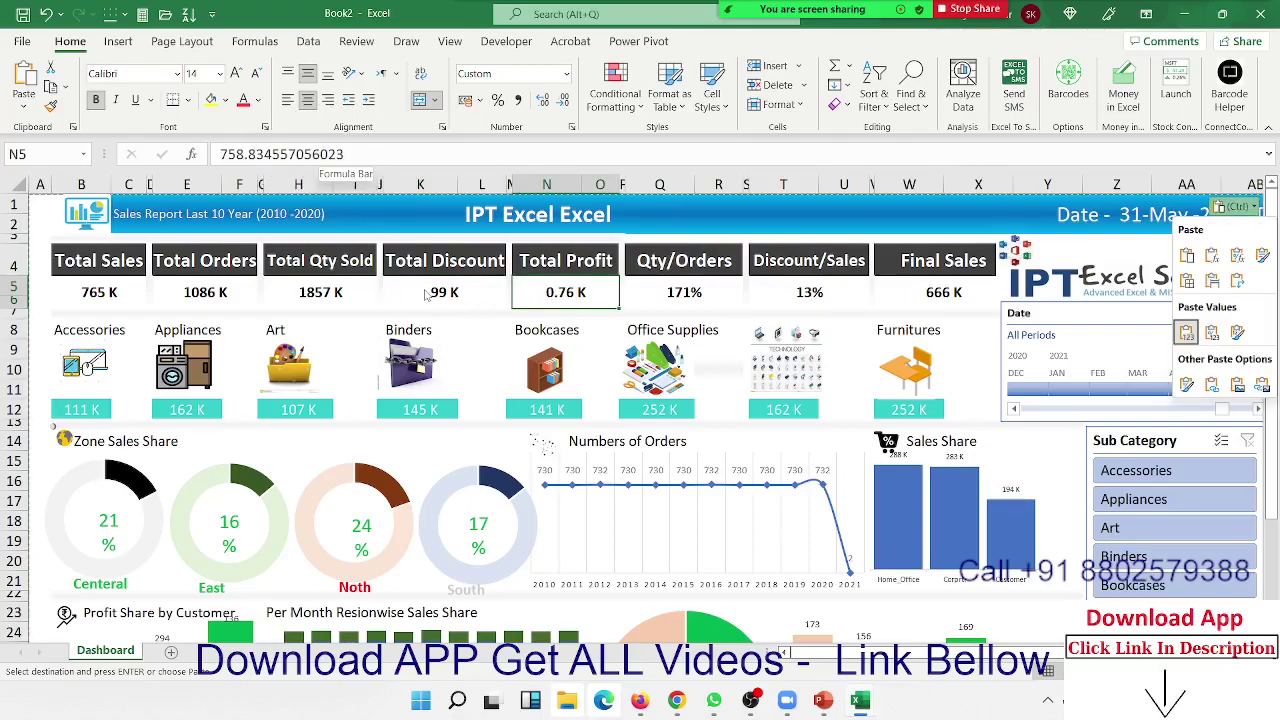
{"action": "key", "text": "Escape"}
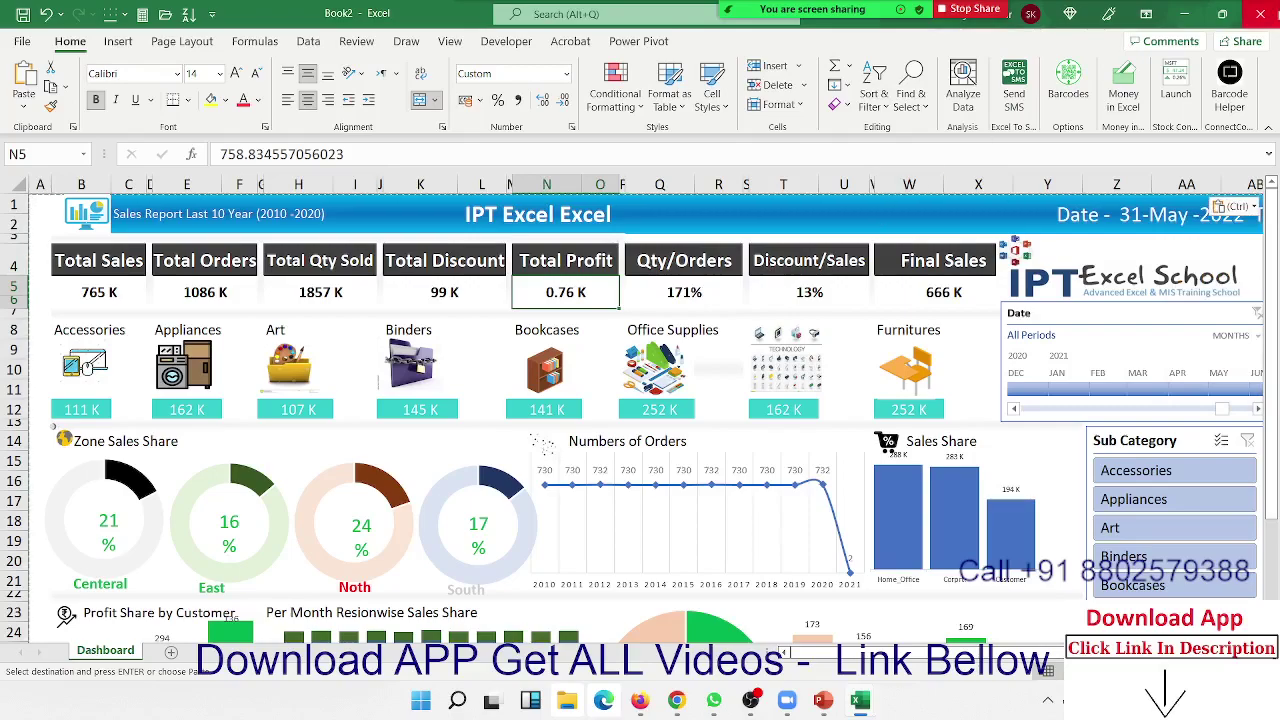
Step: Close Book2 and then DA-Sales, choosing not to save either
{"action": "left_click", "coordinate": [1260, 14]}
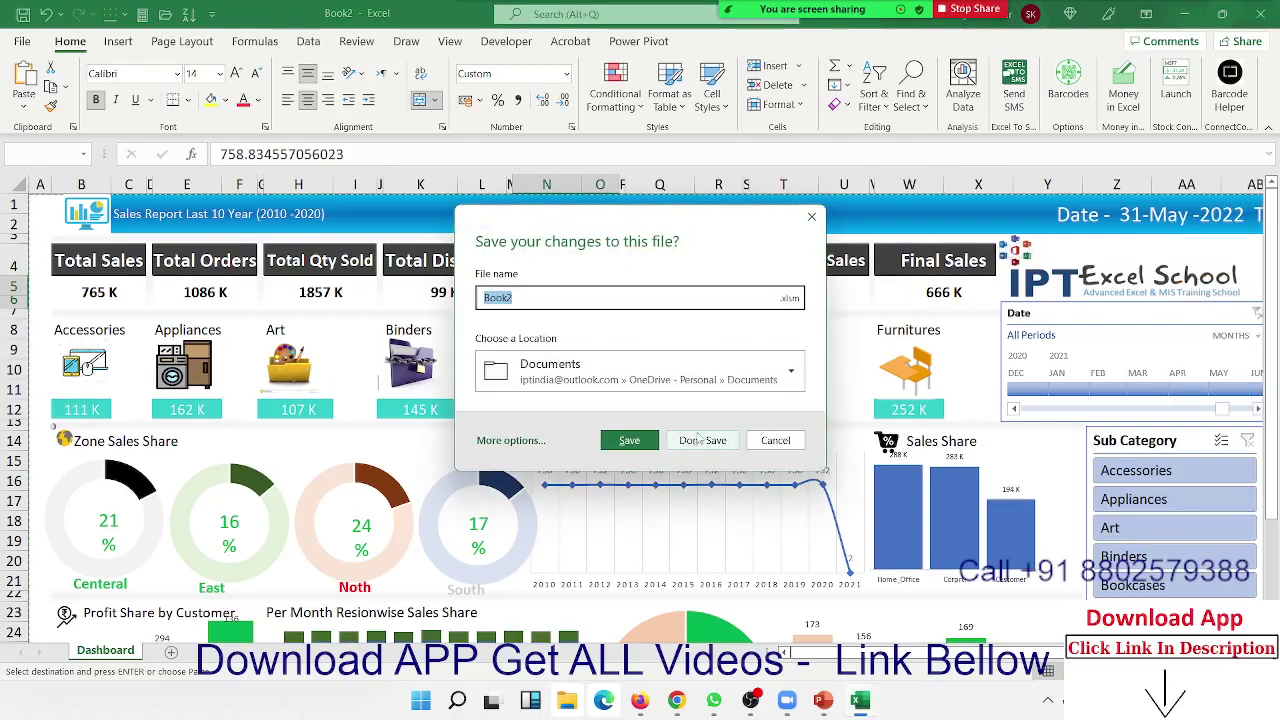
{"action": "left_click", "coordinate": [698, 440]}
{"action": "left_click", "coordinate": [652, 406]}
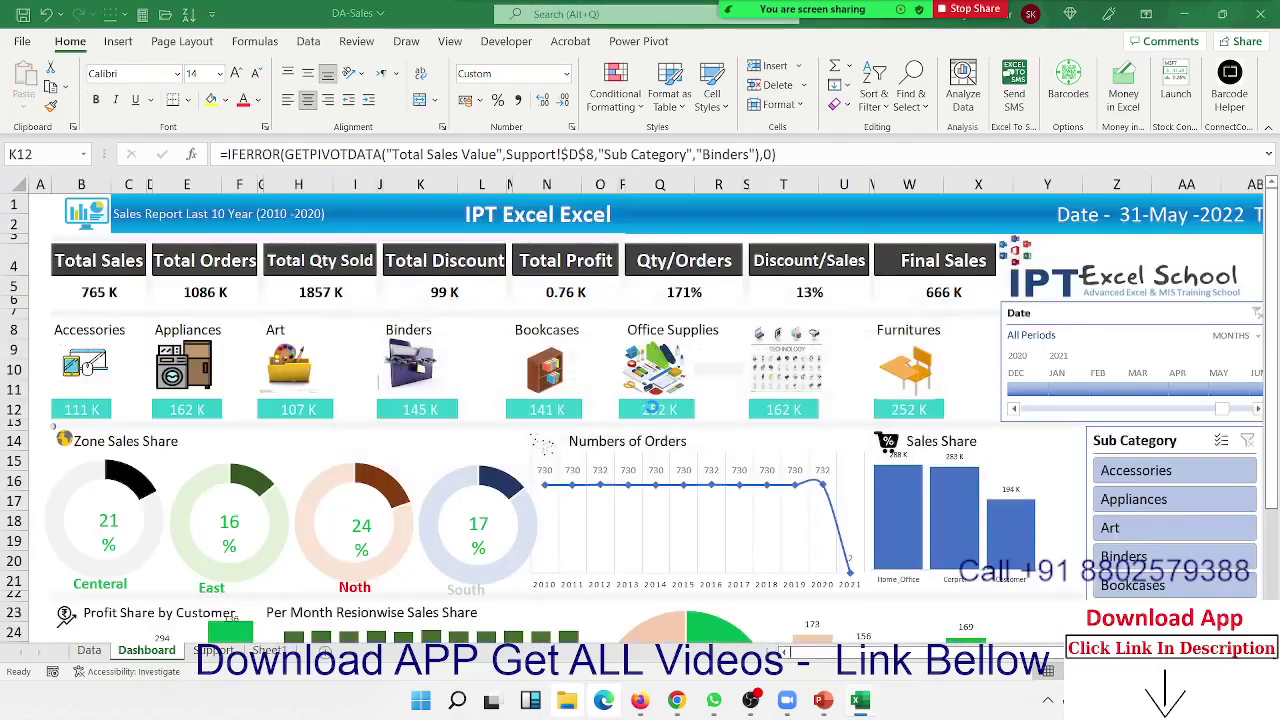
{"action": "left_click", "coordinate": [1260, 14]}
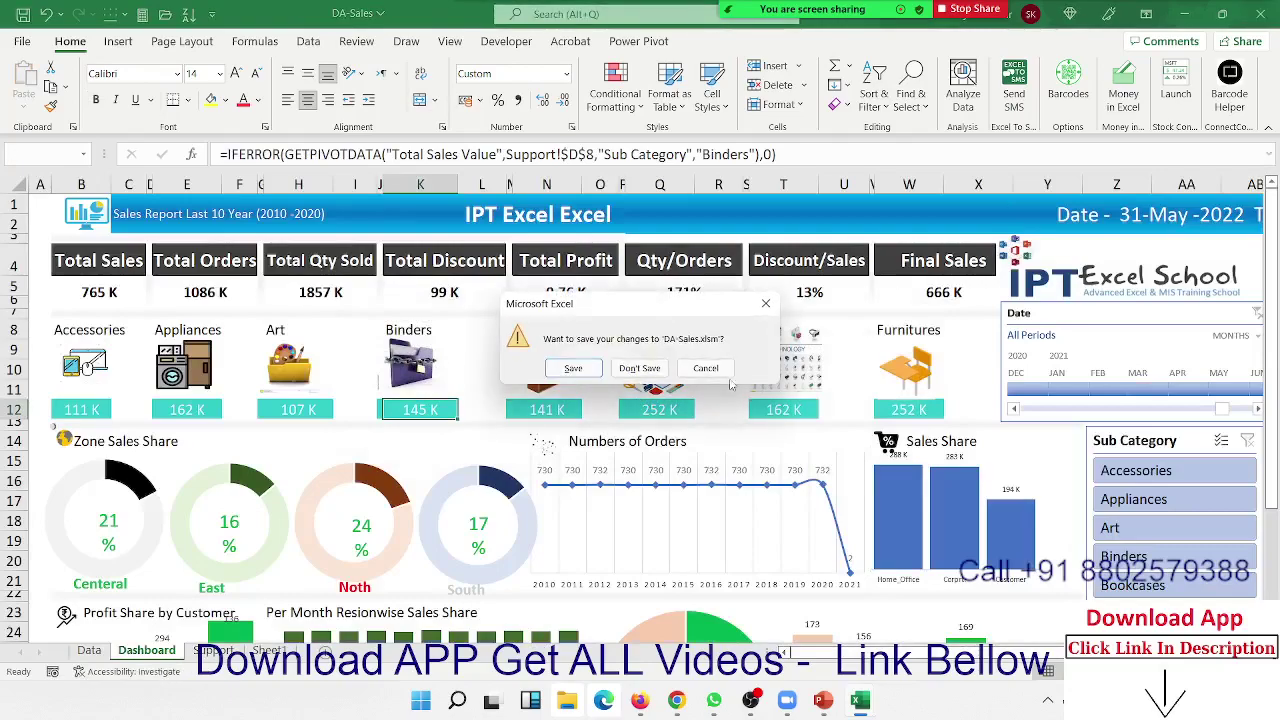
{"action": "left_click", "coordinate": [628, 369]}
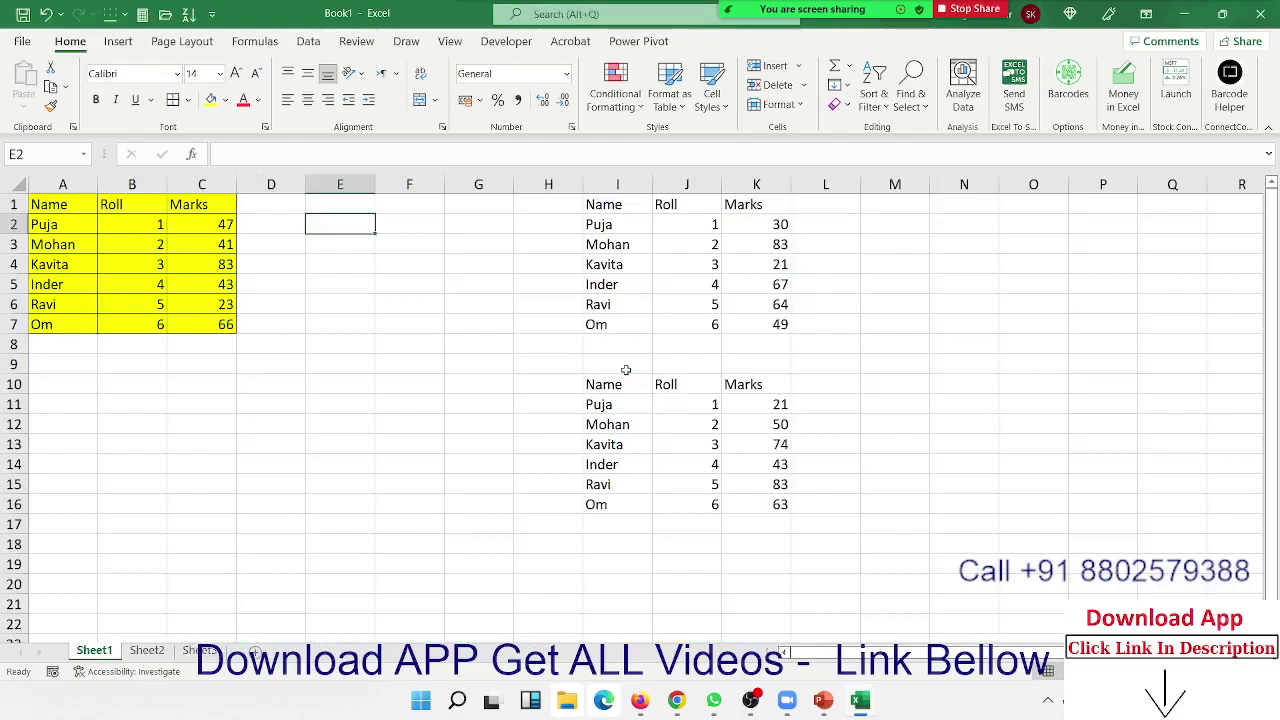
Step: Close the participants list, check C2's RANDBETWEEN formula, and edit E2 to force recalculation
{"action": "left_click", "coordinate": [734, 20]}
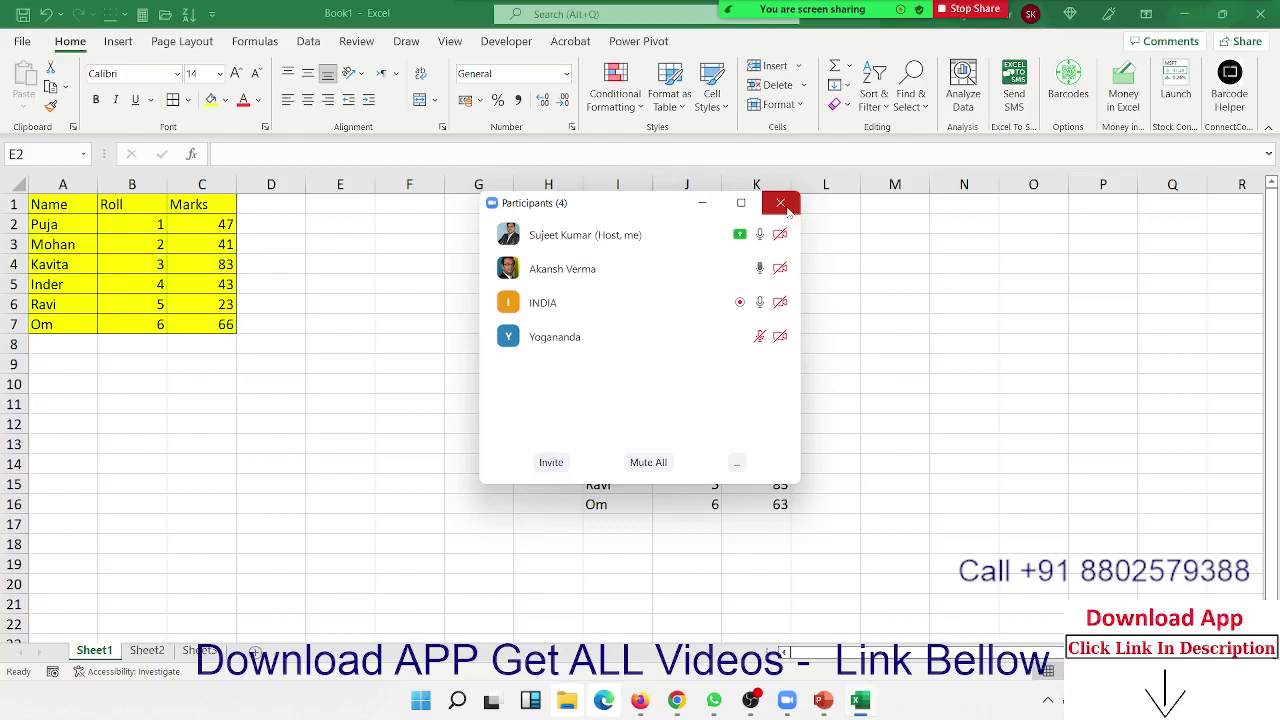
{"action": "left_click", "coordinate": [781, 204]}
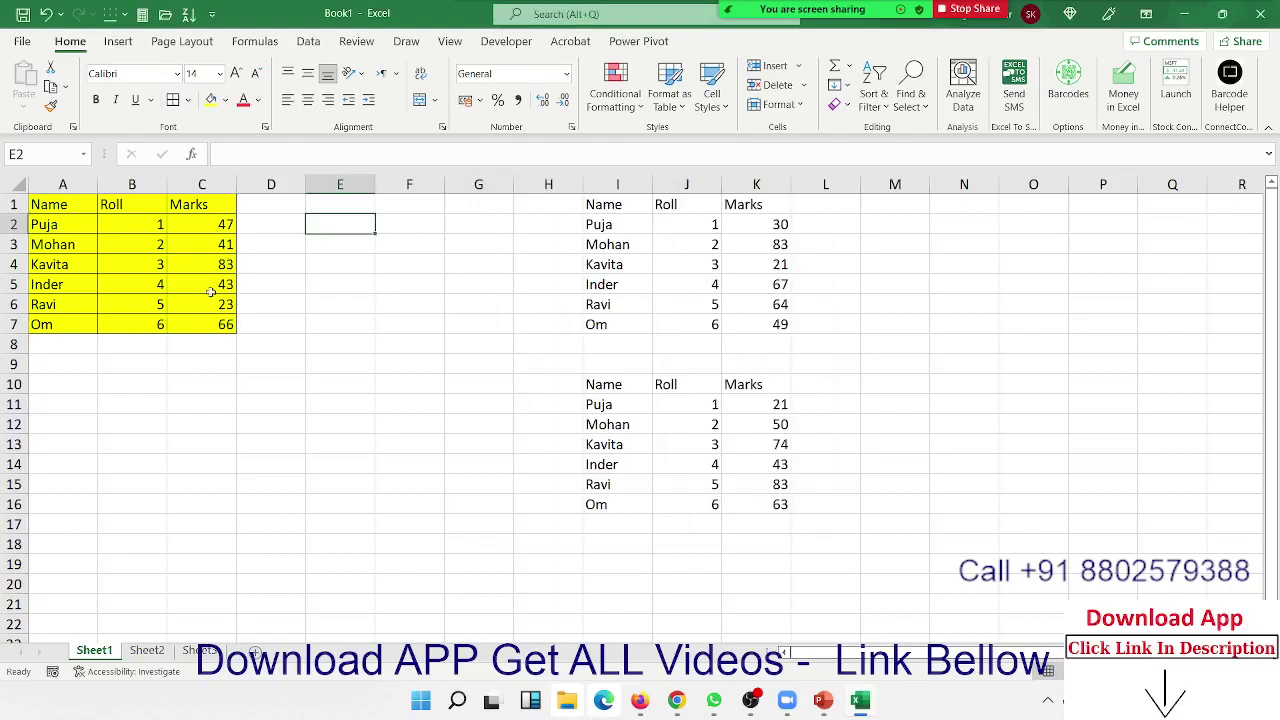
{"action": "left_click", "coordinate": [229, 224]}
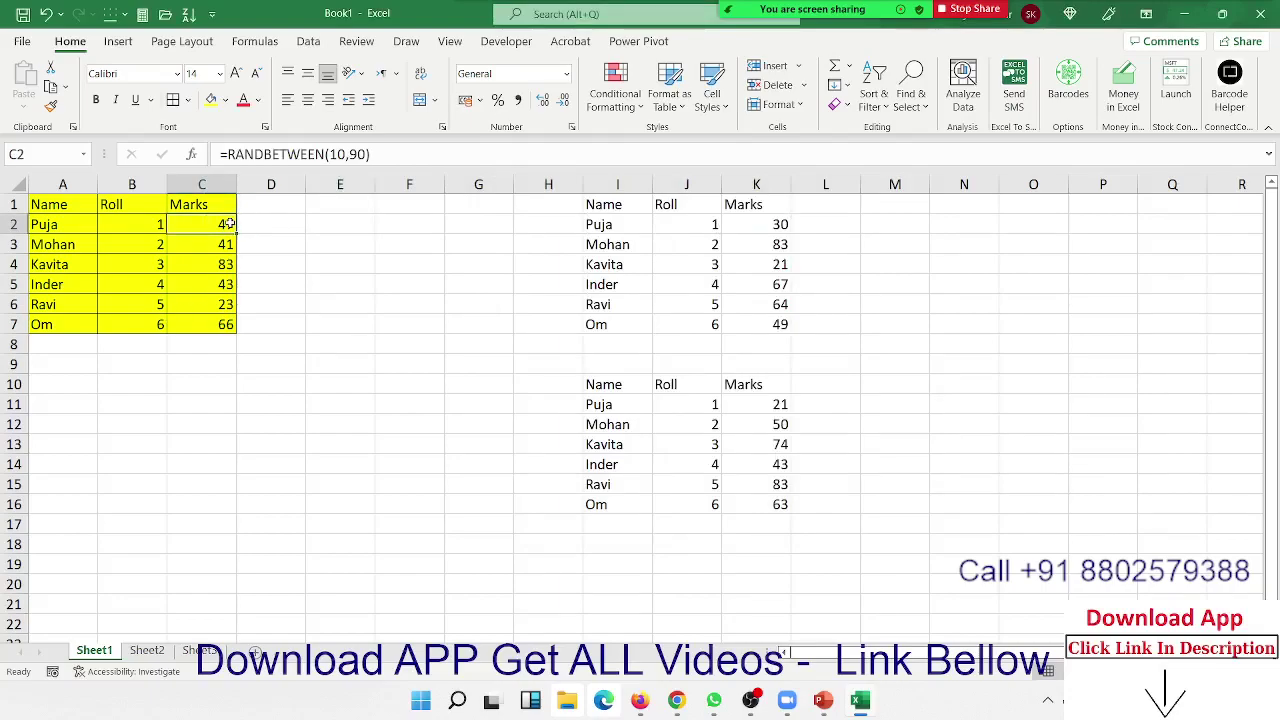
{"action": "double_click", "coordinate": [362, 224]}
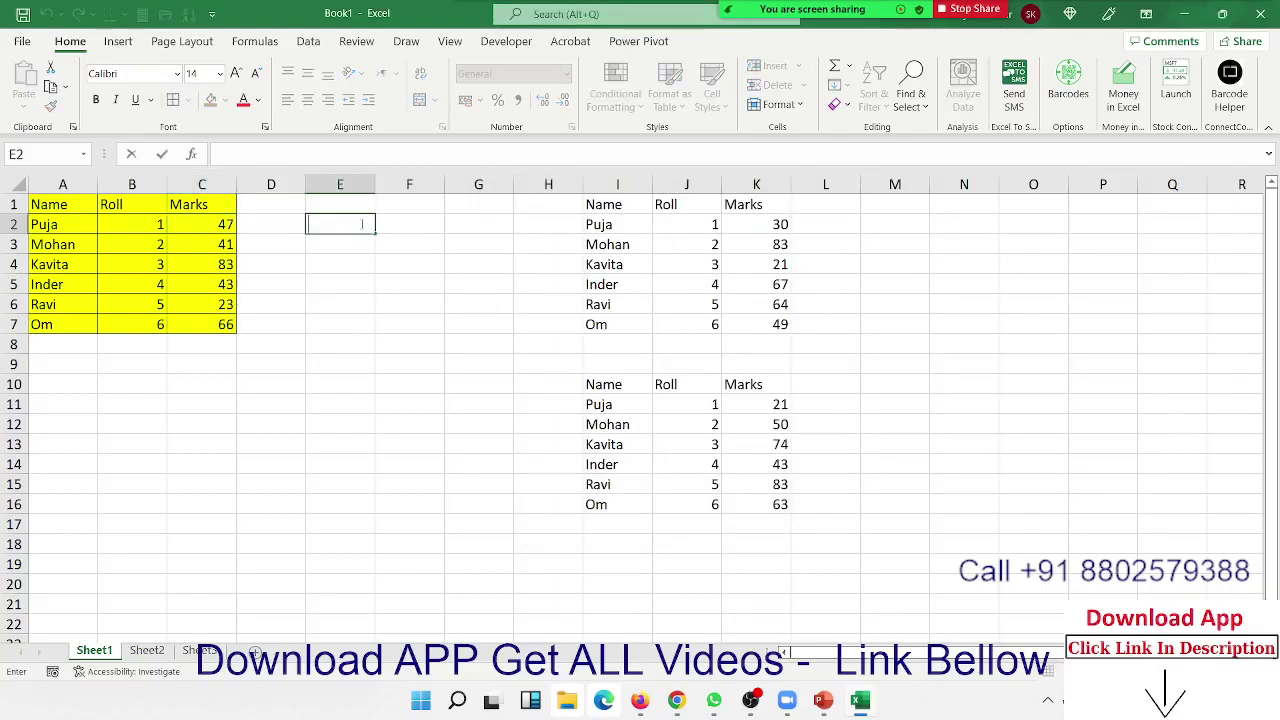
{"action": "left_click", "coordinate": [342, 250]}
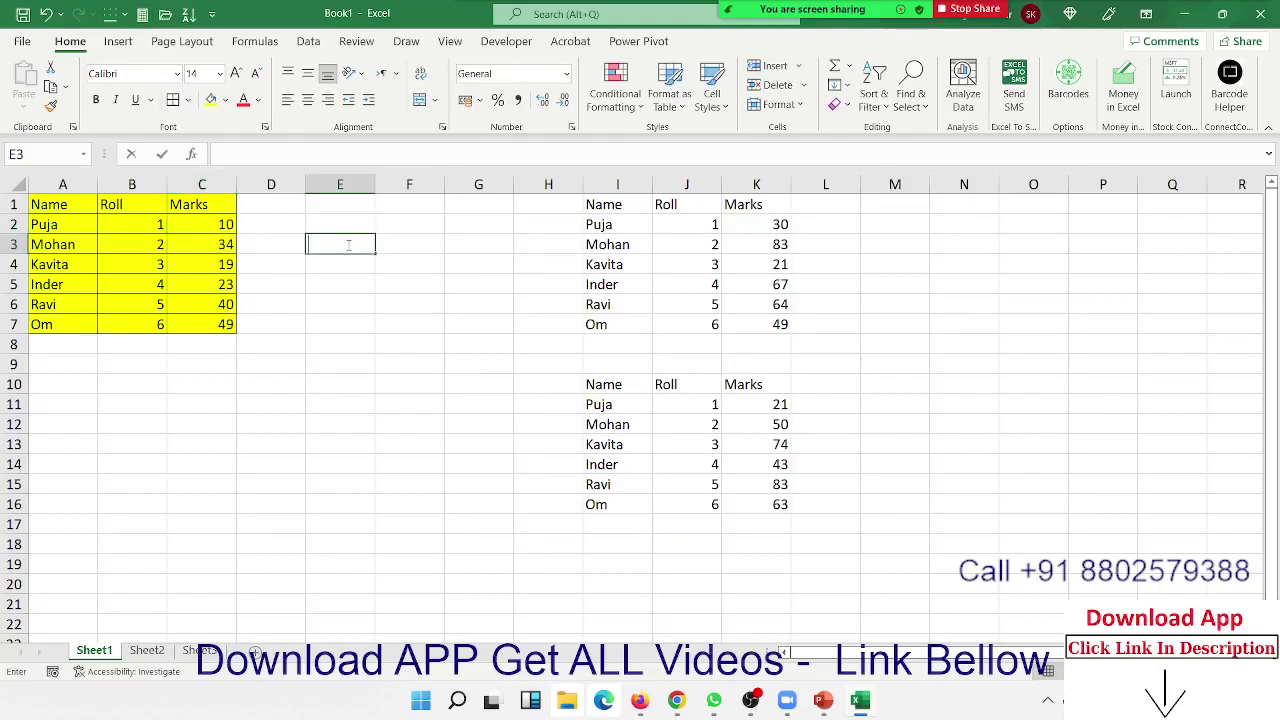
Step: Re-enter the RANDBETWEEN formulas in C2 and C3 to regenerate marks, then return to C2
{"action": "left_click", "coordinate": [224, 222]}
{"action": "double_click", "coordinate": [220, 224]}
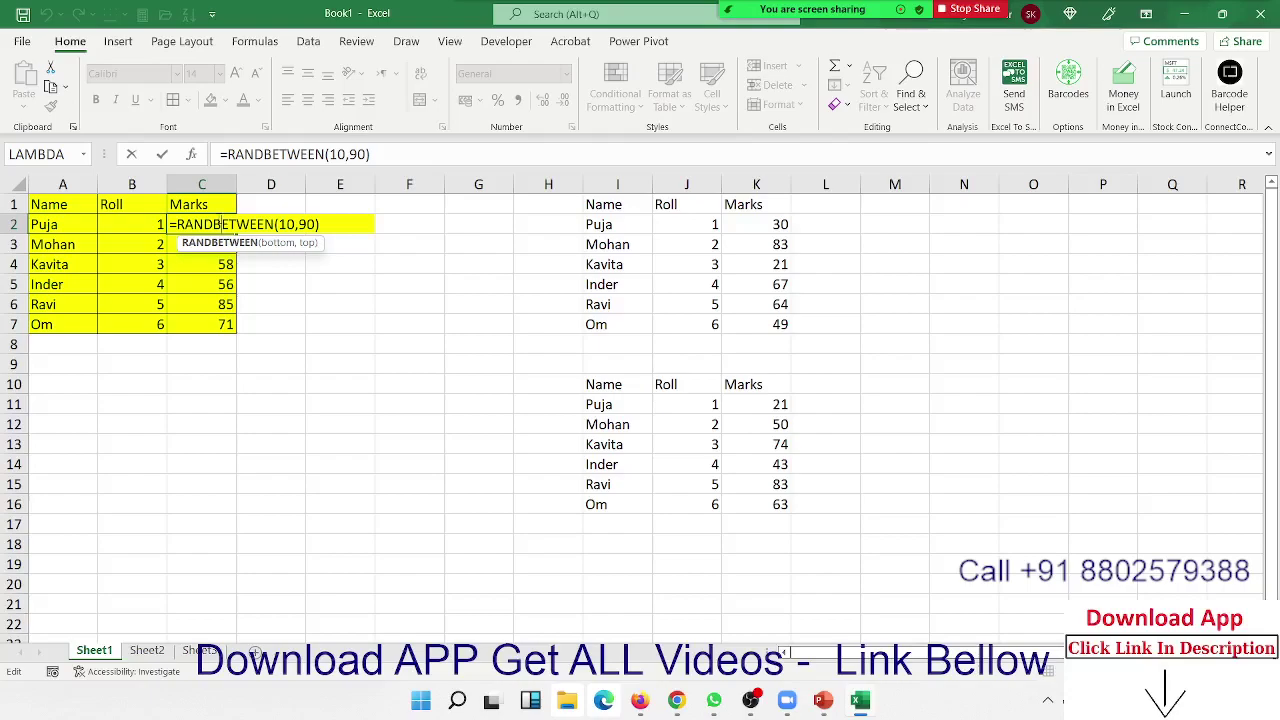
{"action": "key", "text": "Return"}
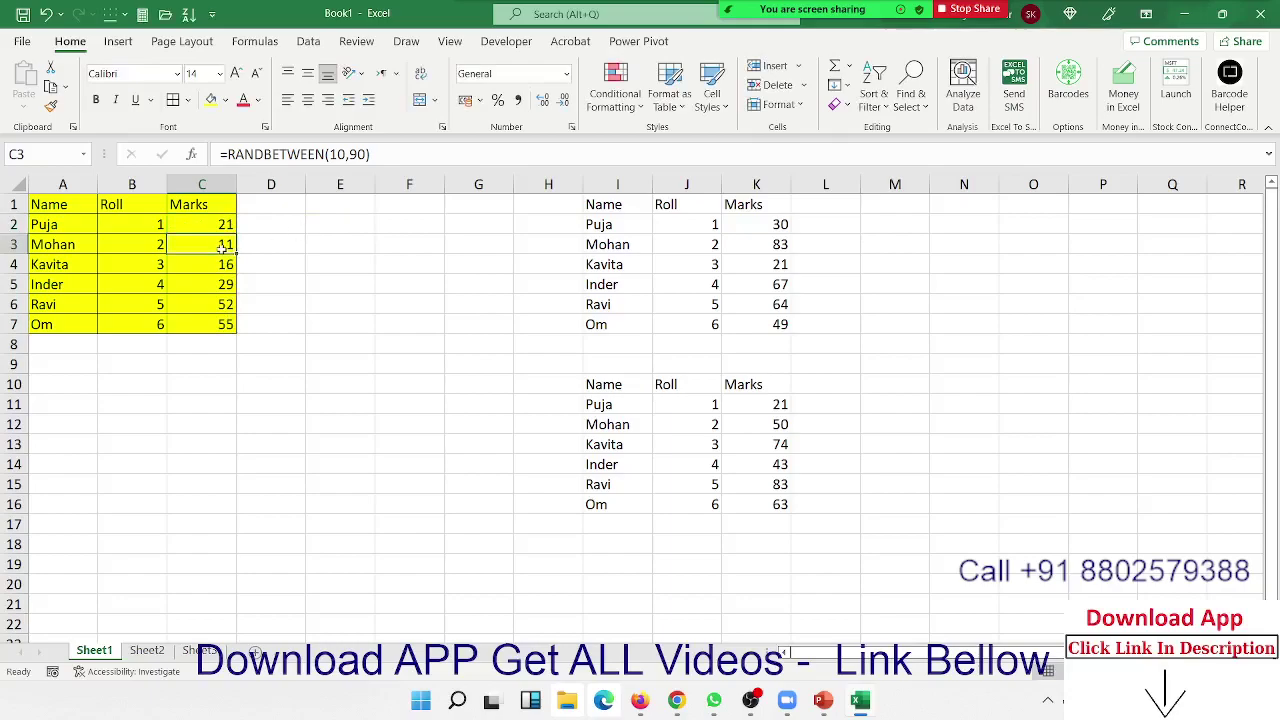
{"action": "double_click", "coordinate": [222, 246]}
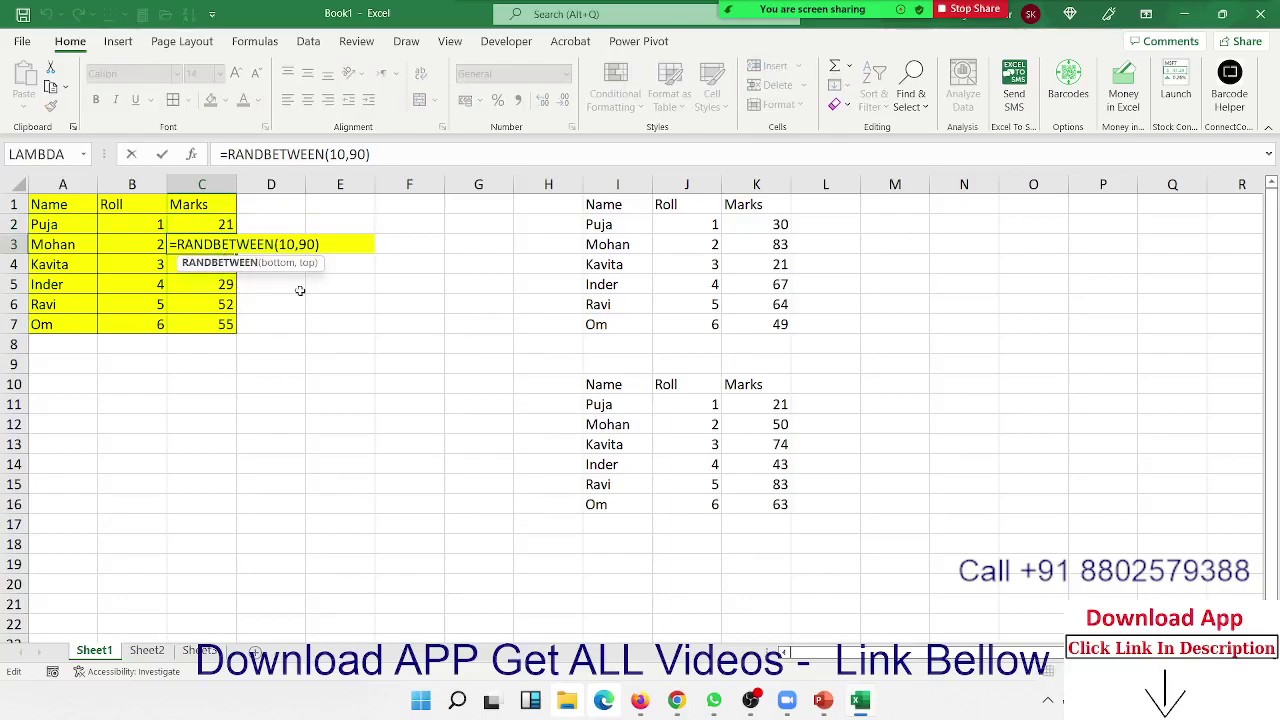
{"action": "key", "text": "Return"}
{"action": "key", "text": "Up"}
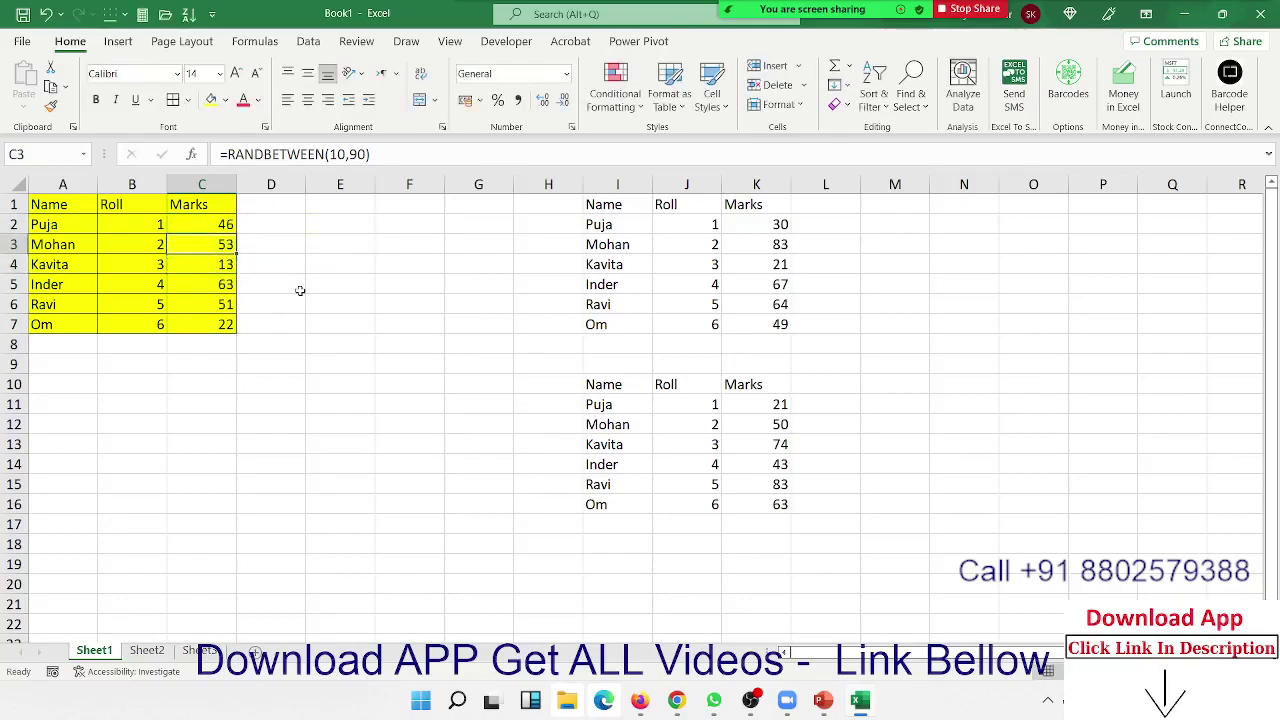
{"action": "key", "text": "Up"}
Step: Convert C2's formula into the fixed value 46
{"action": "key", "text": "F2"}
{"action": "key", "text": "F9"}
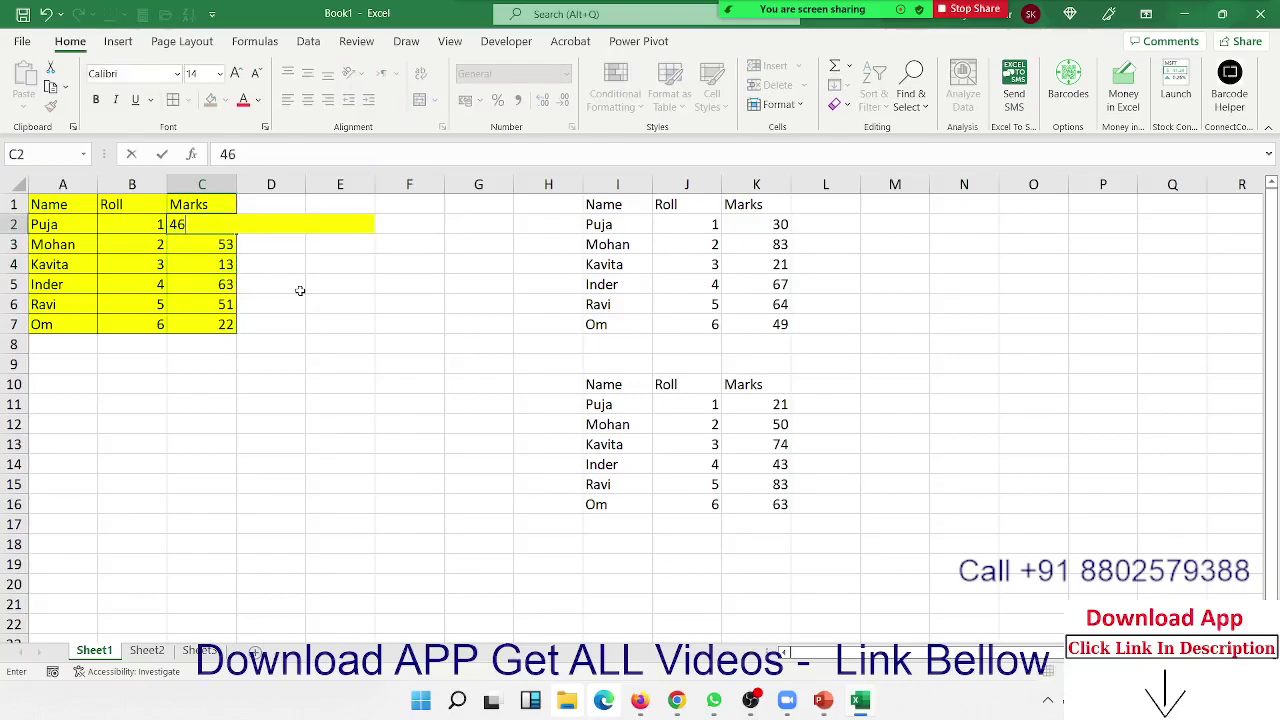
{"action": "key", "text": "Return"}
Step: Enter =C2+20 in C3 and fill it down to C7, giving 66 through 146
{"action": "type", "text": "=C2"}
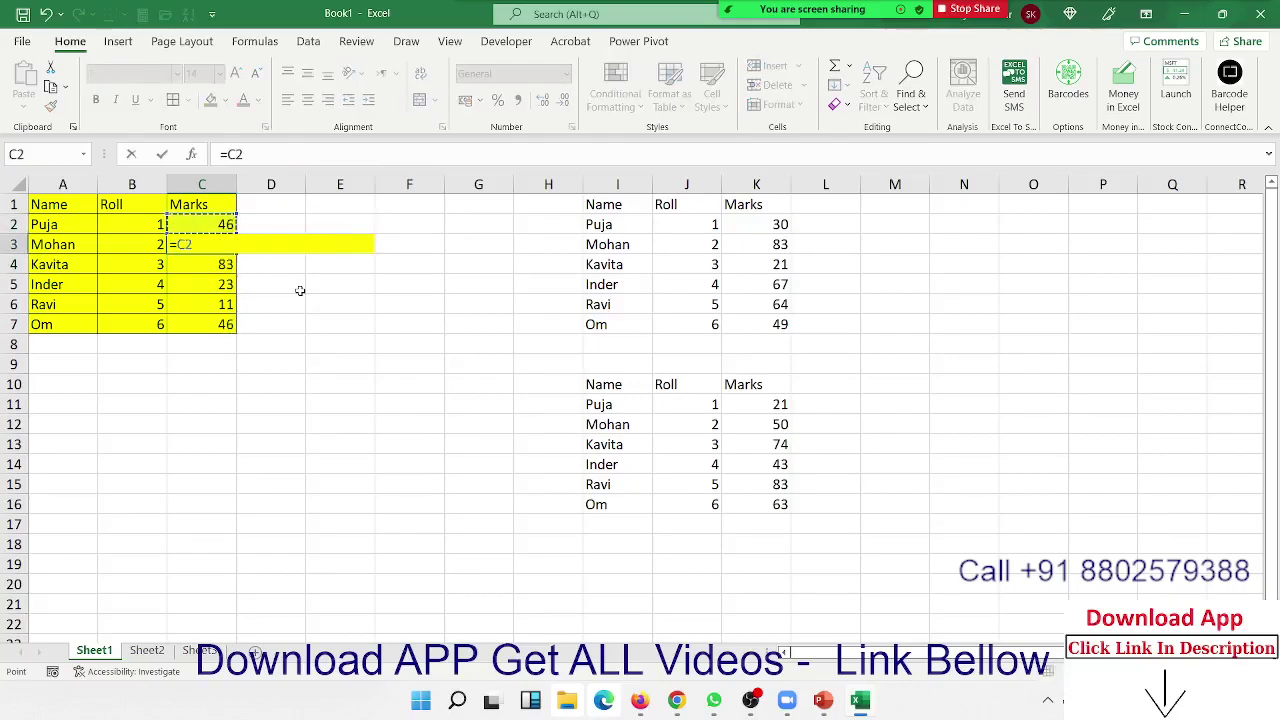
{"action": "type", "text": "+20"}
{"action": "key", "text": "Return"}
{"action": "key", "text": "Up"}
{"action": "key", "text": "shift+Down"}
{"action": "key", "text": "shift+Down"}
{"action": "key", "text": "shift+Down"}
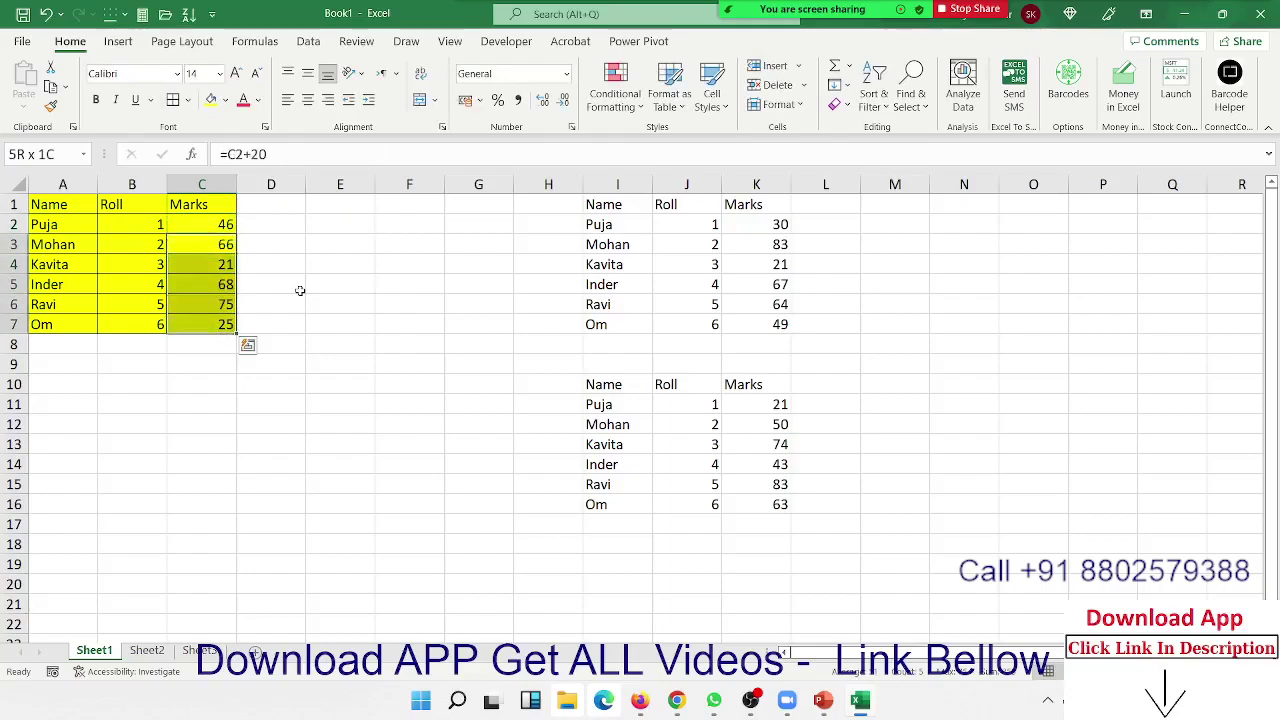
{"action": "key", "text": "ctrl+d"}
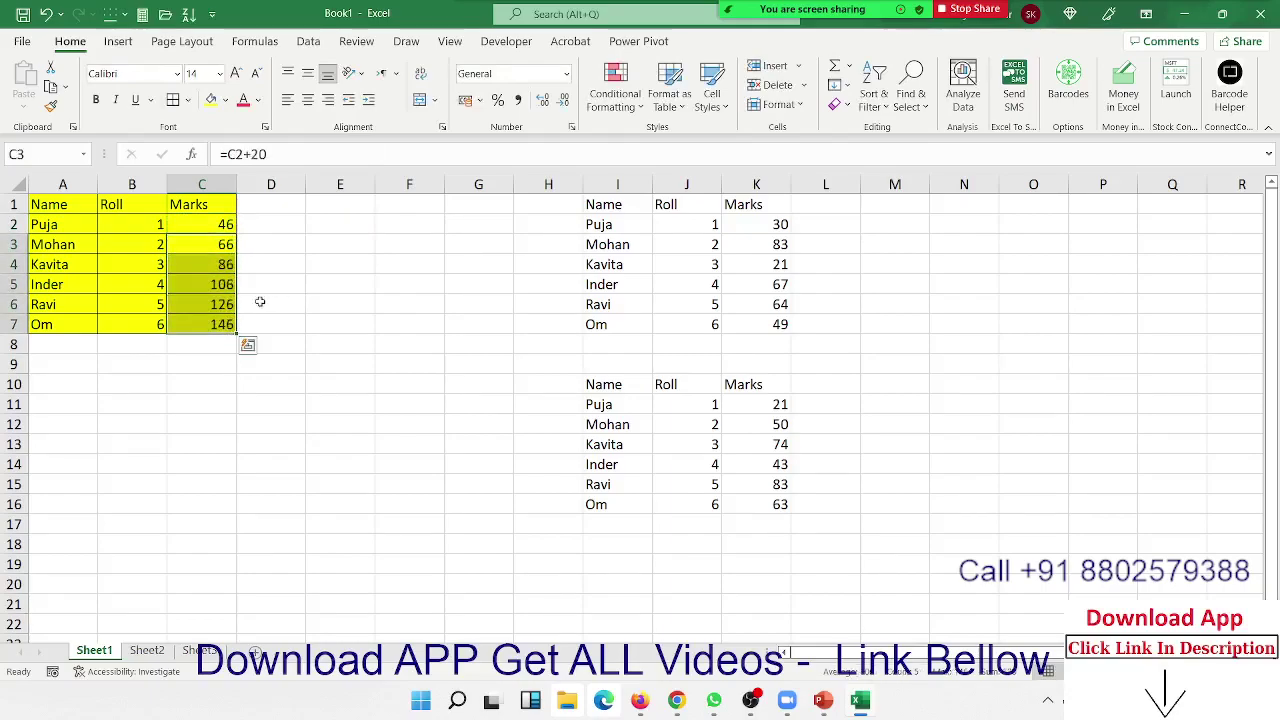
{"action": "left_click", "coordinate": [227, 289]}
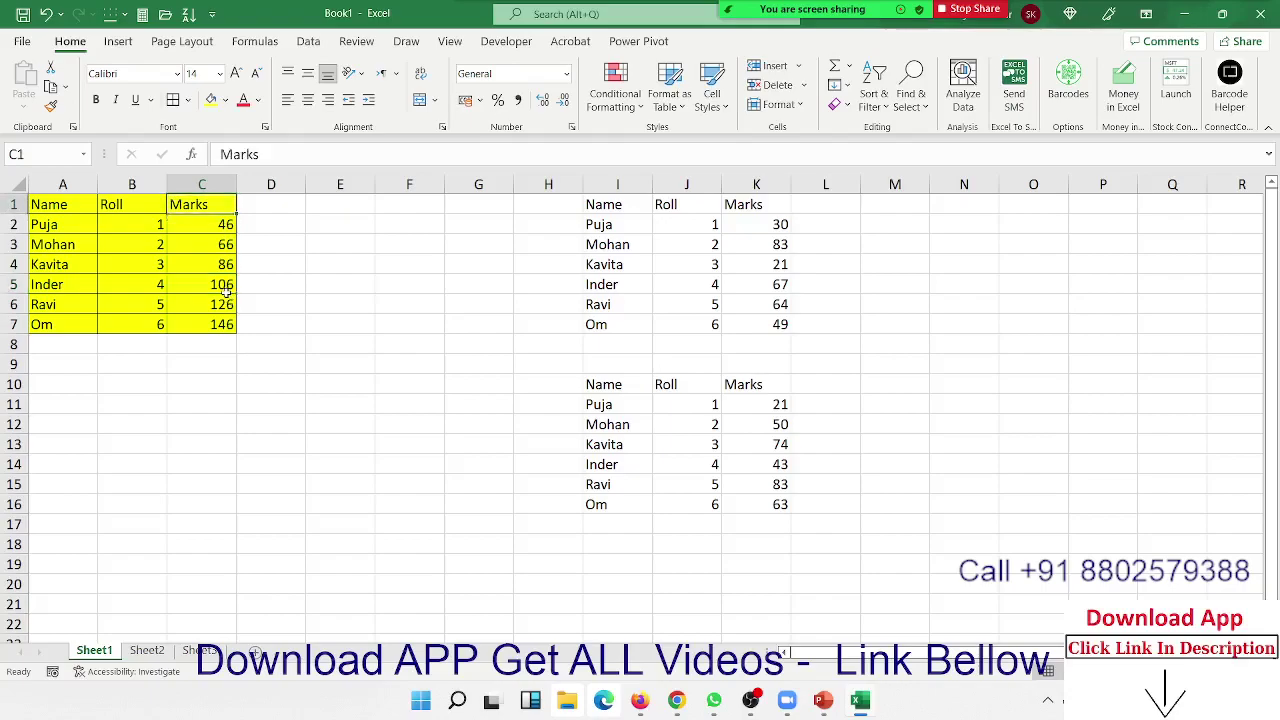
{"action": "left_click_drag", "start_coordinate": [215, 224], "coordinate": [215, 324]}
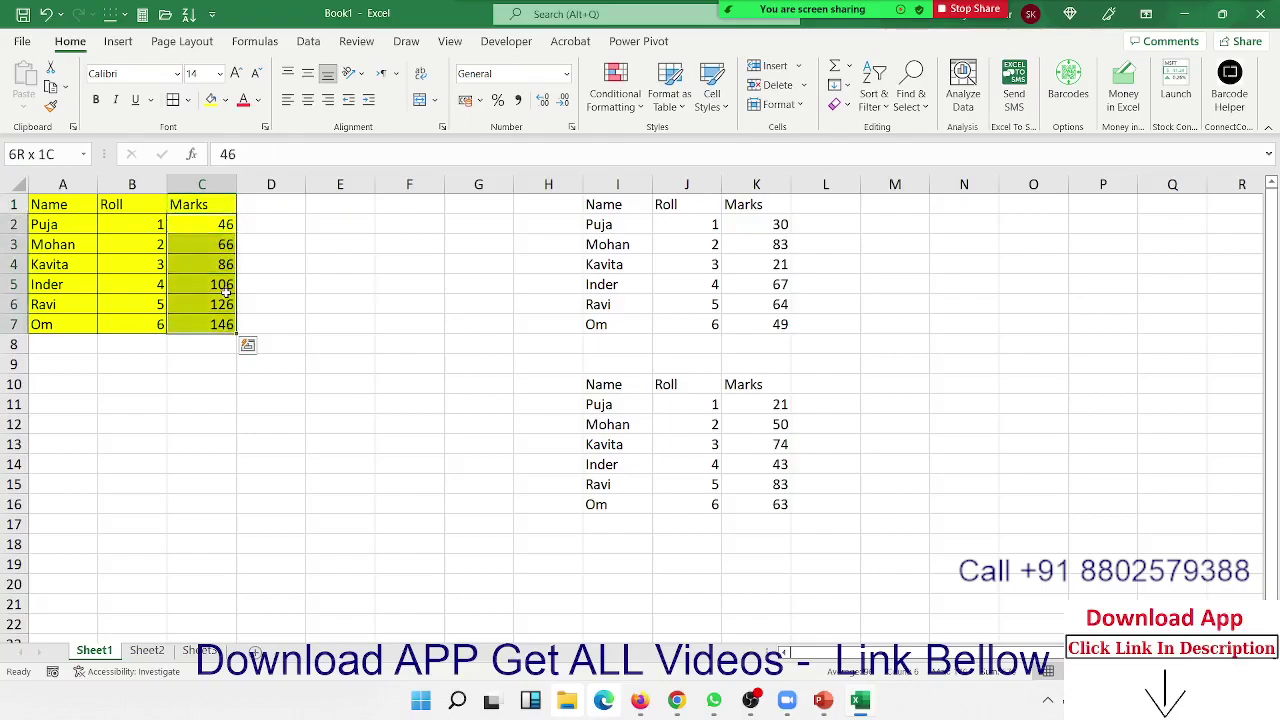
Step: Select and copy the Marks in C2:C7
{"action": "key", "text": "ctrl+q"}
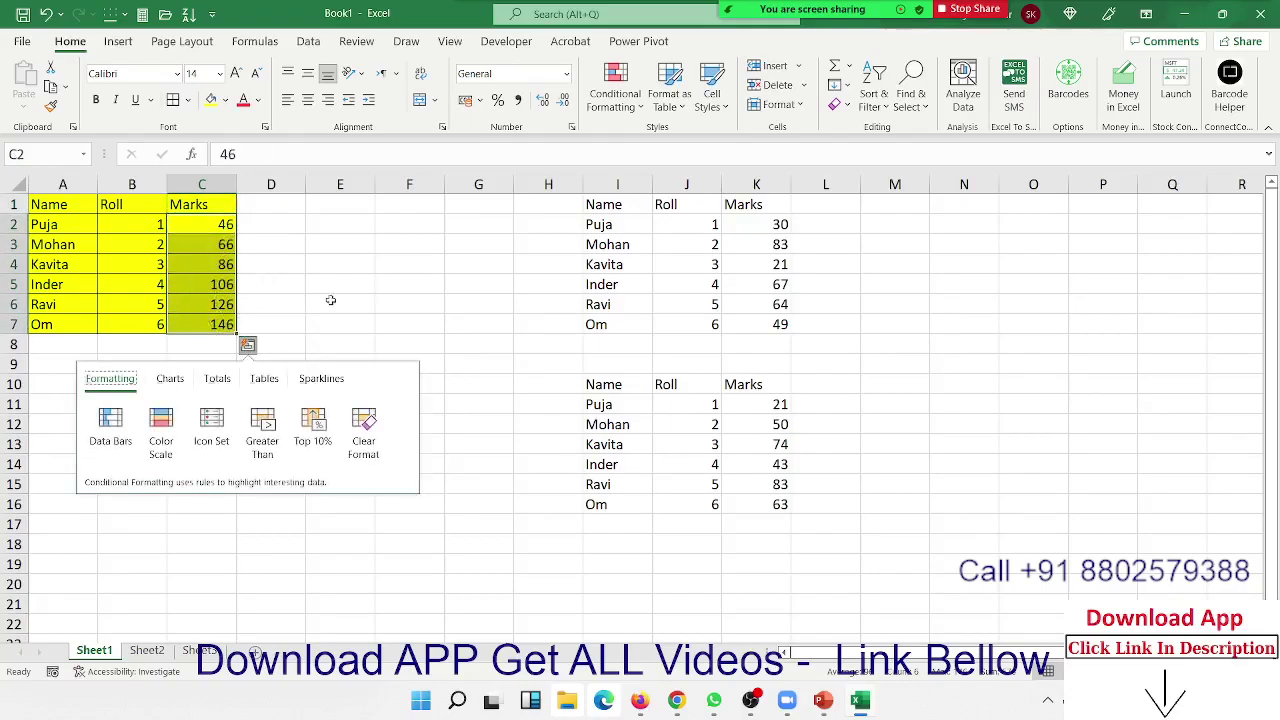
{"action": "left_click", "coordinate": [914, 234]}
{"action": "right_click", "coordinate": [914, 234]}
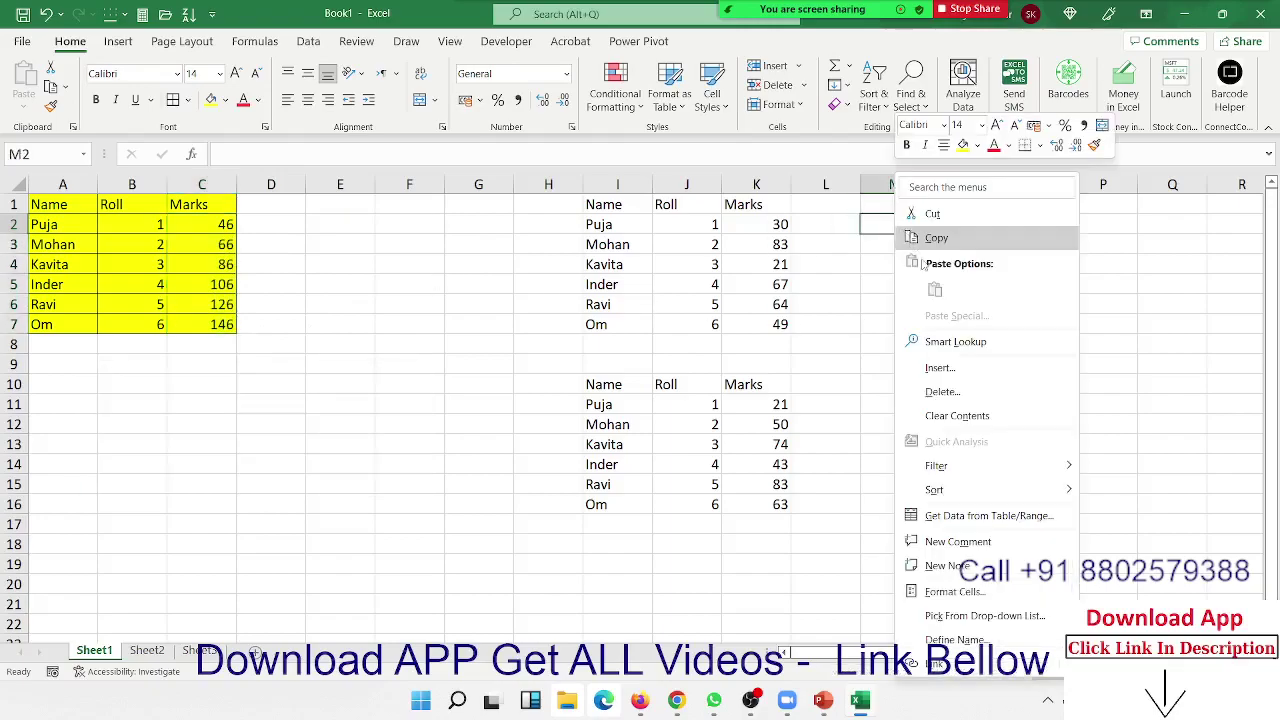
{"action": "key", "text": "Escape"}
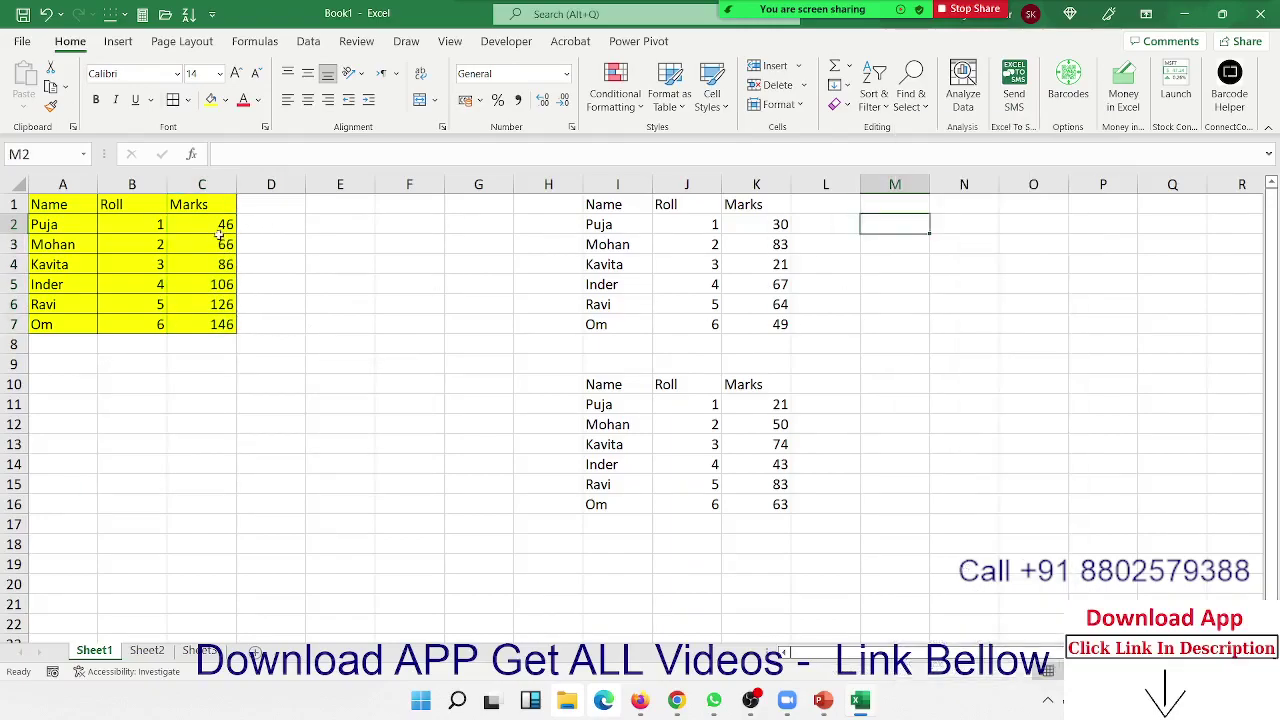
{"action": "left_click_drag", "start_coordinate": [219, 232], "coordinate": [215, 322]}
{"action": "key", "text": "ctrl+c"}
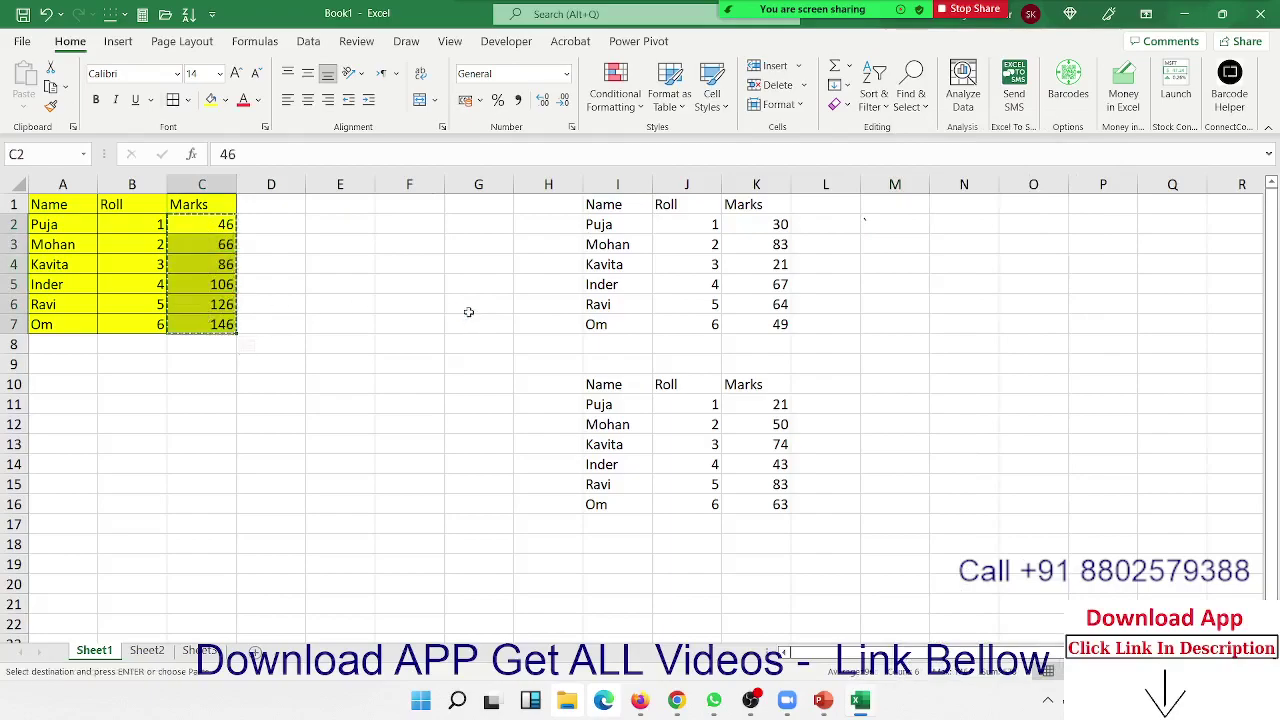
Step: Paste the marks into L2:L7 as values only, giving plain 46 to 146
{"action": "right_click", "coordinate": [837, 218]}
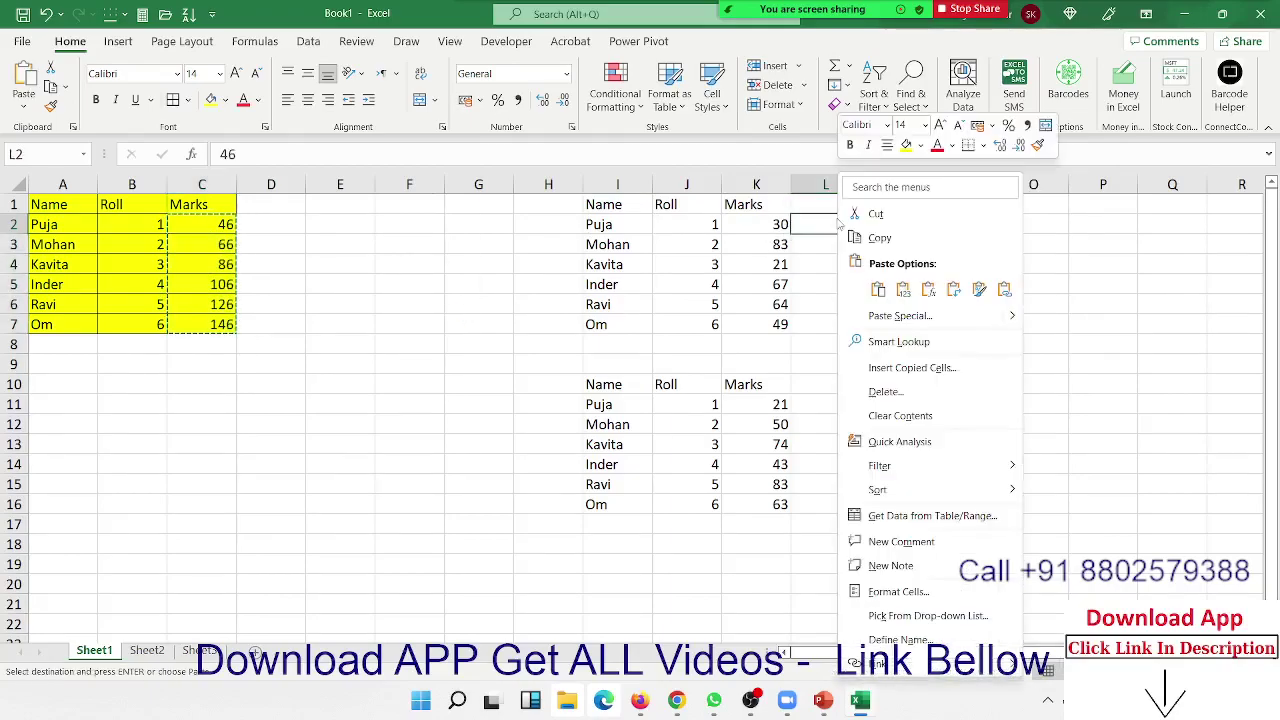
{"action": "left_click", "coordinate": [880, 315]}
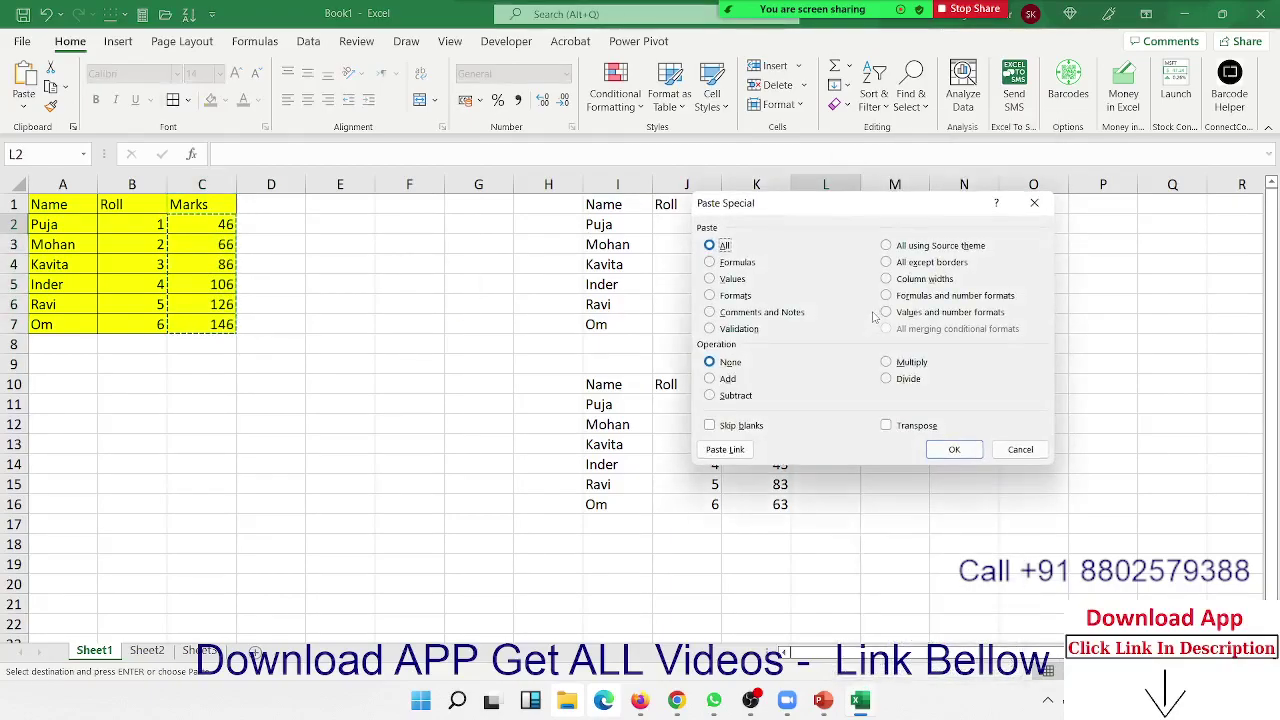
{"action": "left_click", "coordinate": [737, 279]}
{"action": "left_click_drag", "start_coordinate": [772, 204], "coordinate": [418, 91]}
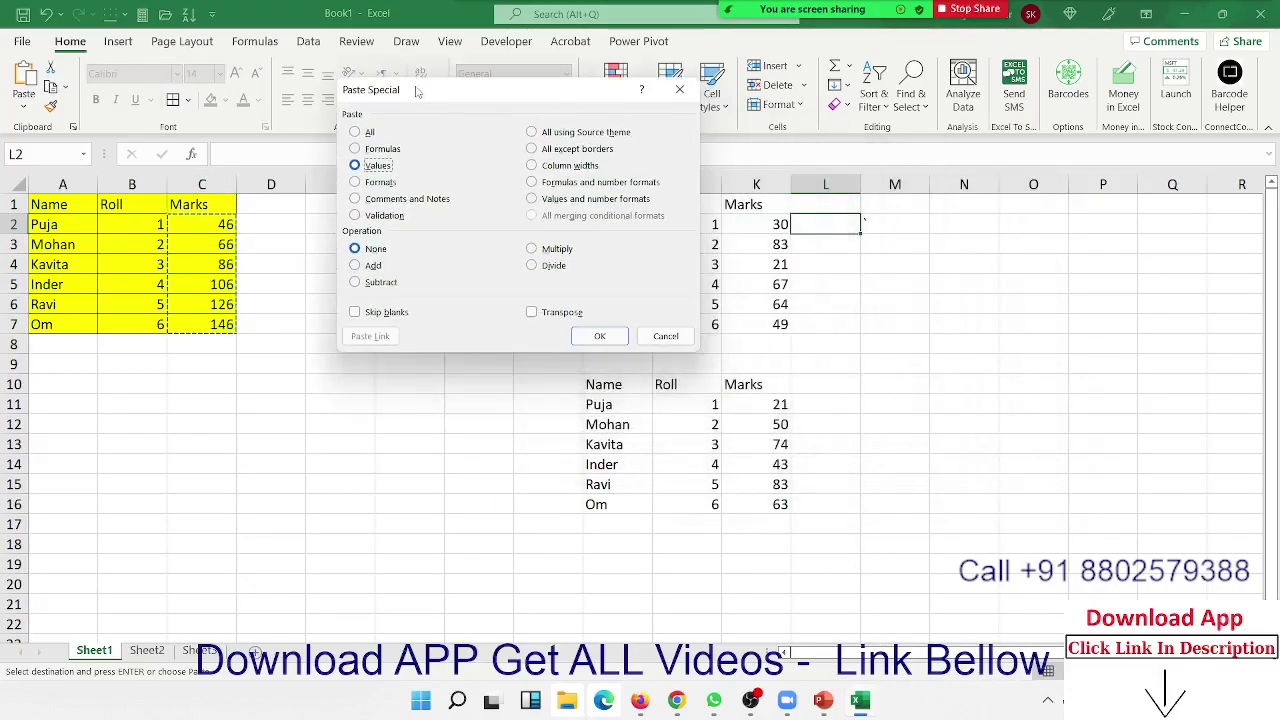
{"action": "left_click", "coordinate": [600, 336]}
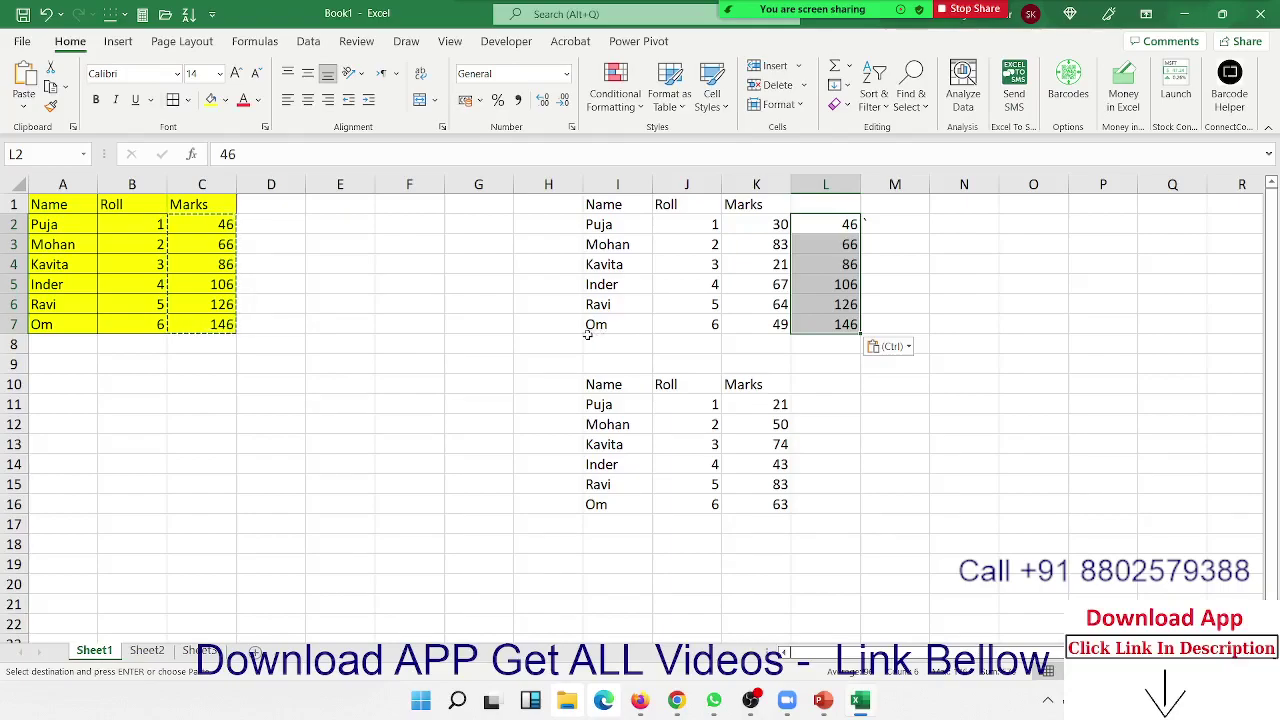
{"action": "left_click", "coordinate": [308, 338]}
Step: Paste C2:C7 over itself as Values, then confirm C3–C5 hold plain numbers like 106
{"action": "left_click_drag", "start_coordinate": [200, 324], "coordinate": [192, 231]}
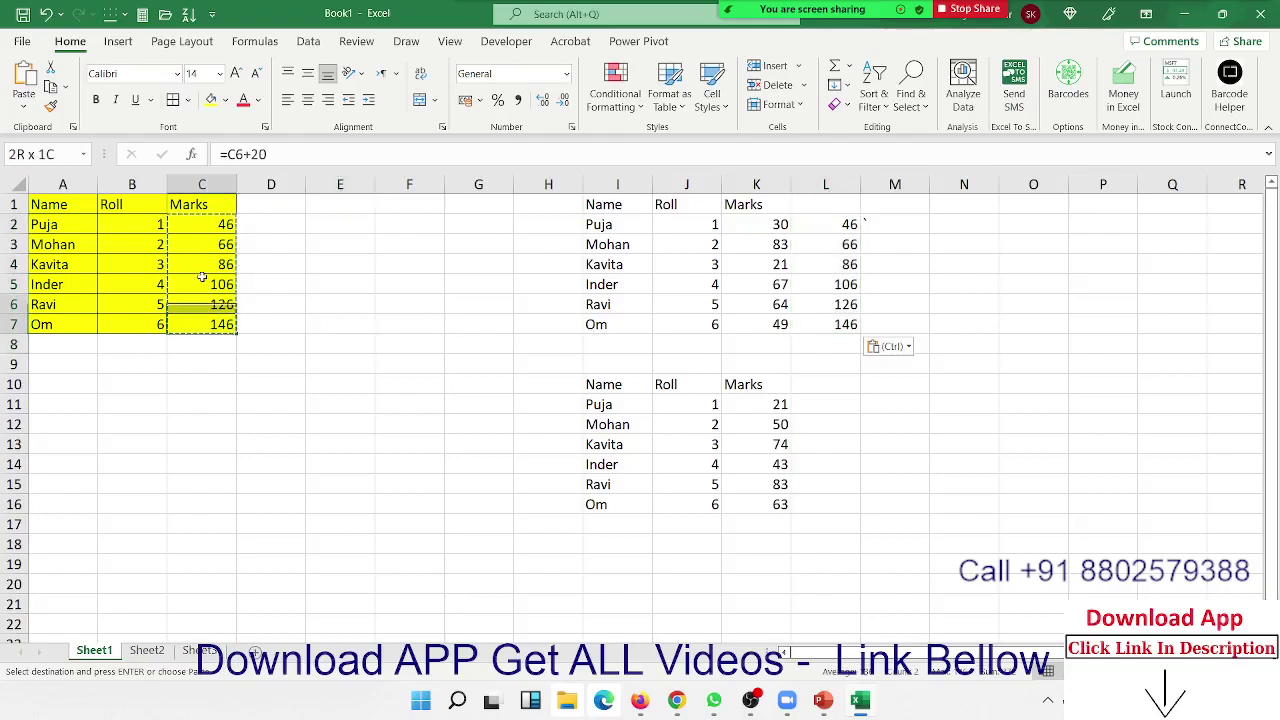
{"action": "right_click", "coordinate": [192, 231]}
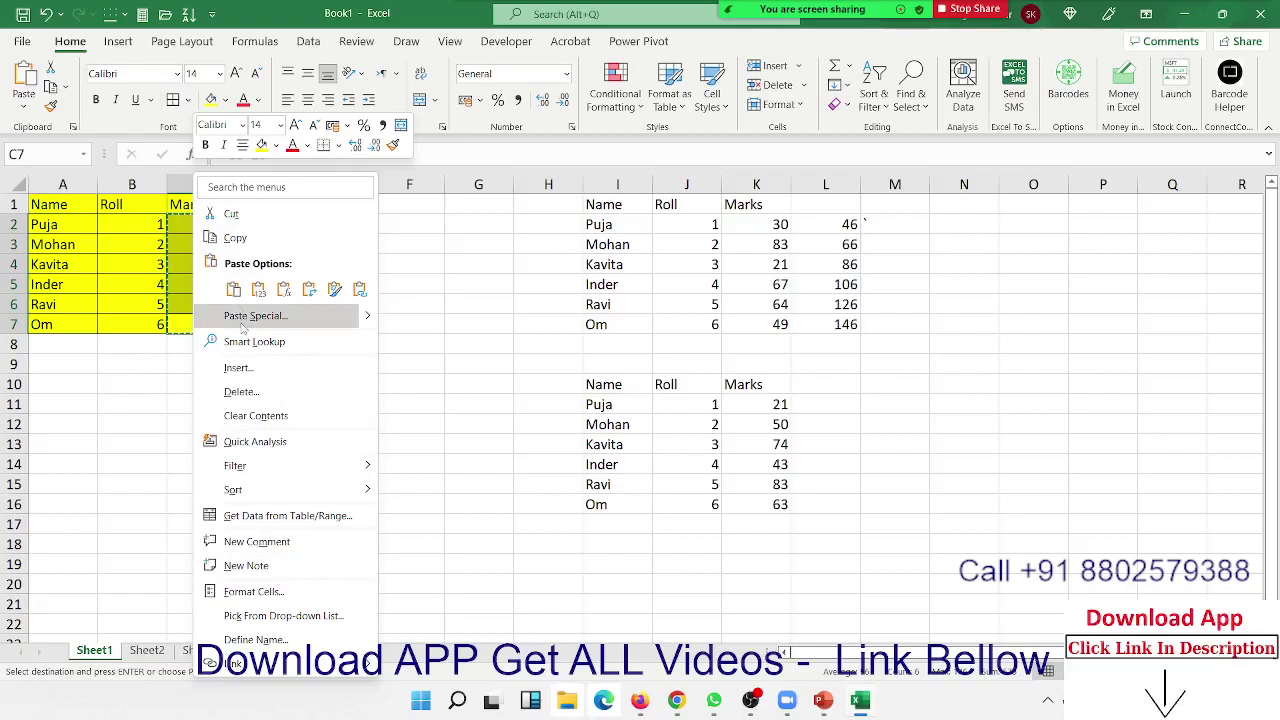
{"action": "left_click", "coordinate": [243, 320]}
{"action": "left_click", "coordinate": [98, 289]}
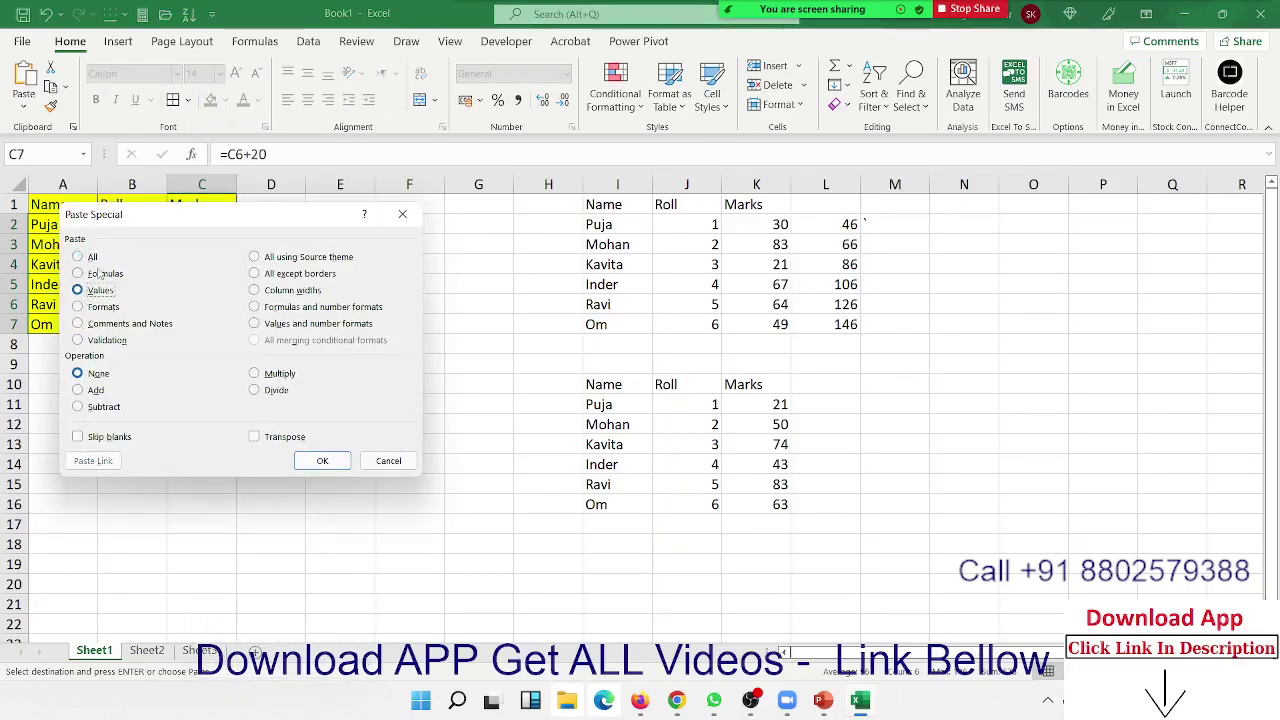
{"action": "left_click_drag", "start_coordinate": [192, 216], "coordinate": [481, 178]}
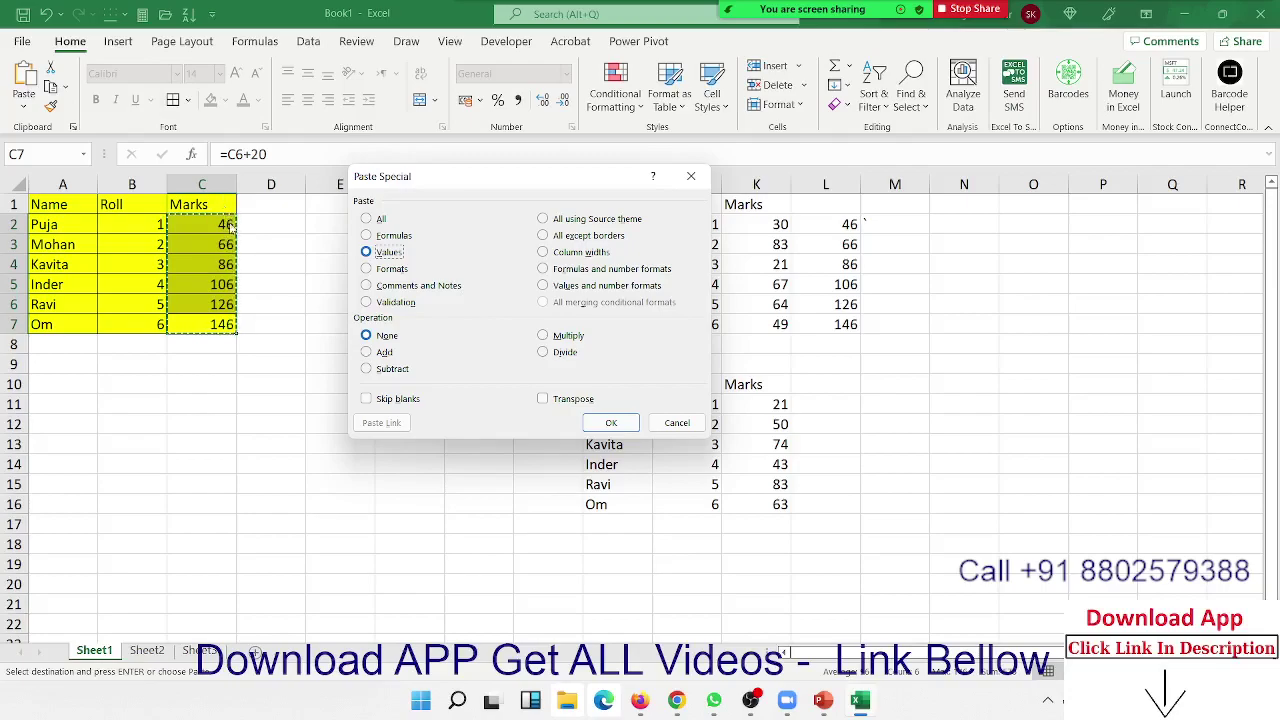
{"action": "left_click", "coordinate": [611, 422]}
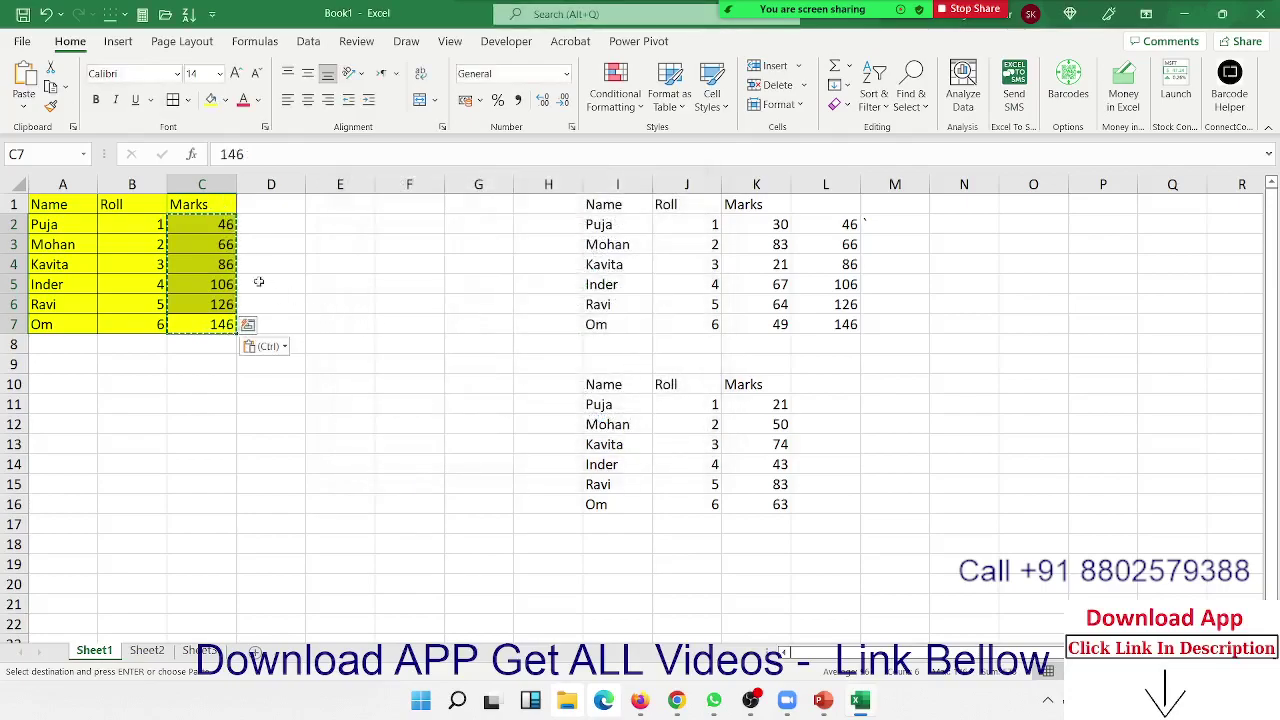
{"action": "left_click", "coordinate": [209, 246]}
{"action": "left_click", "coordinate": [212, 266]}
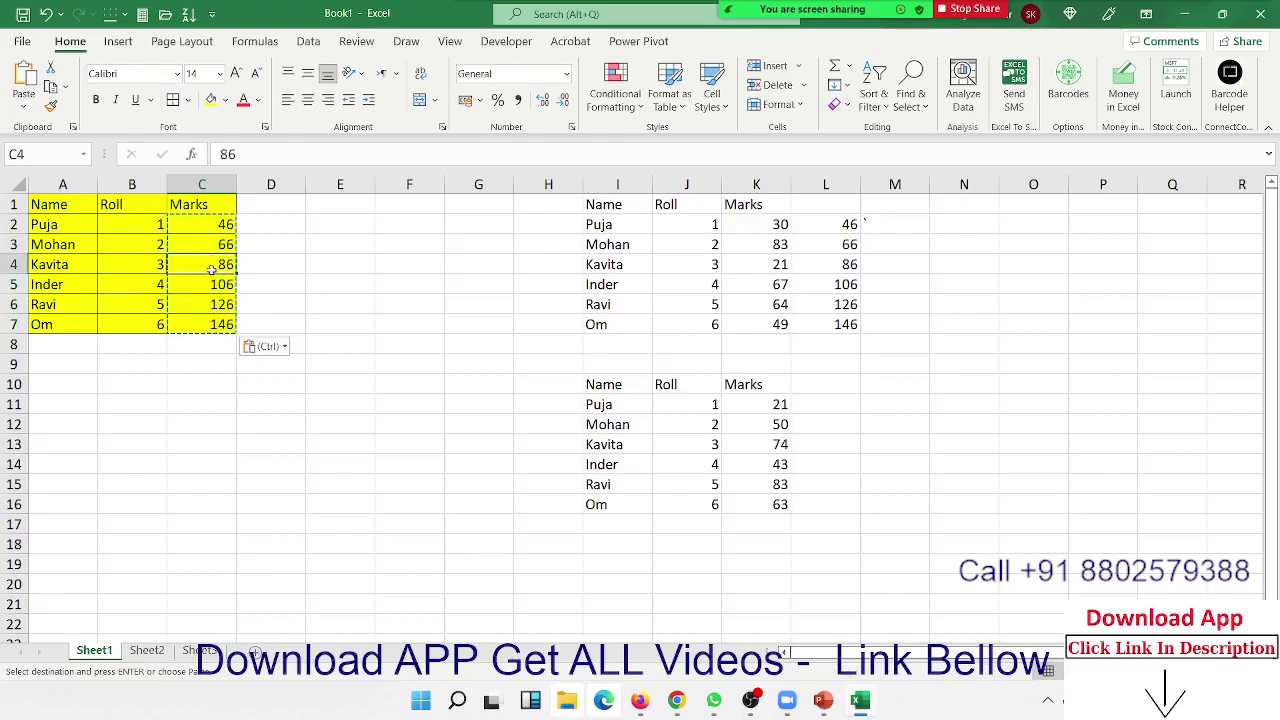
{"action": "left_click", "coordinate": [209, 286]}
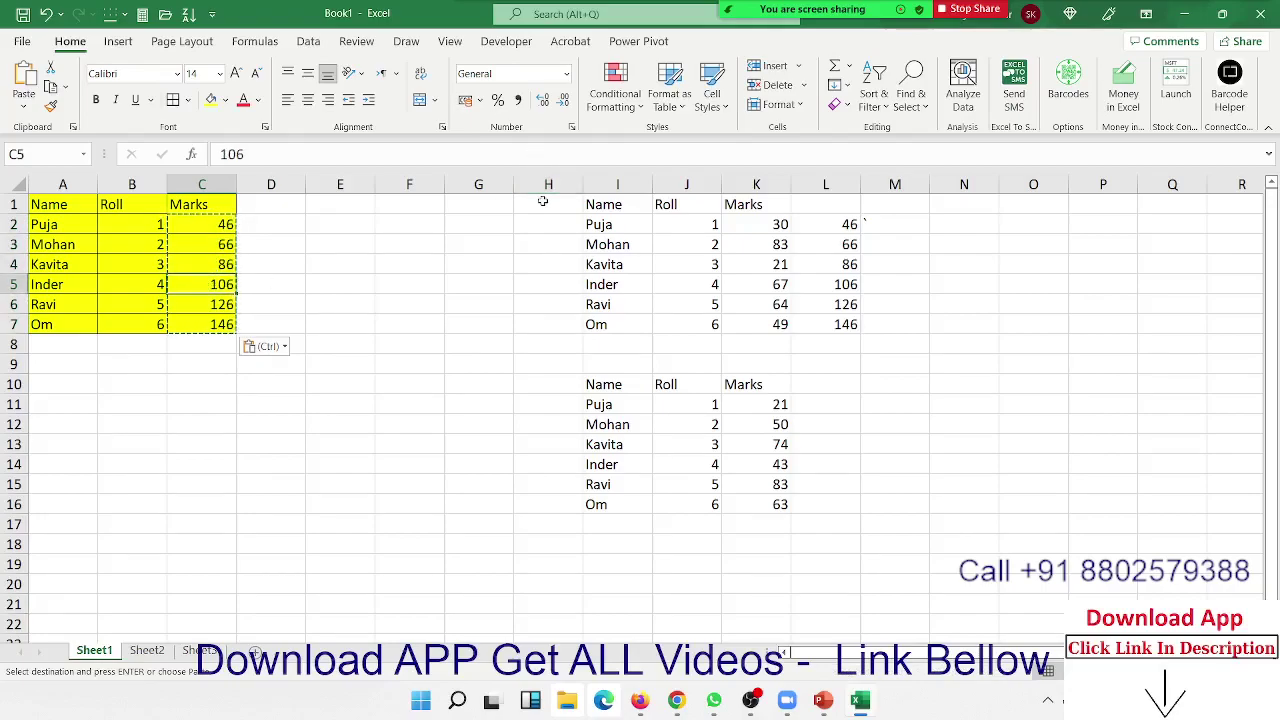
Step: Clear the pasted copies from H1:N18 and copy the table A1:C7
{"action": "left_click_drag", "start_coordinate": [545, 202], "coordinate": [943, 551]}
{"action": "key", "text": "Delete"}
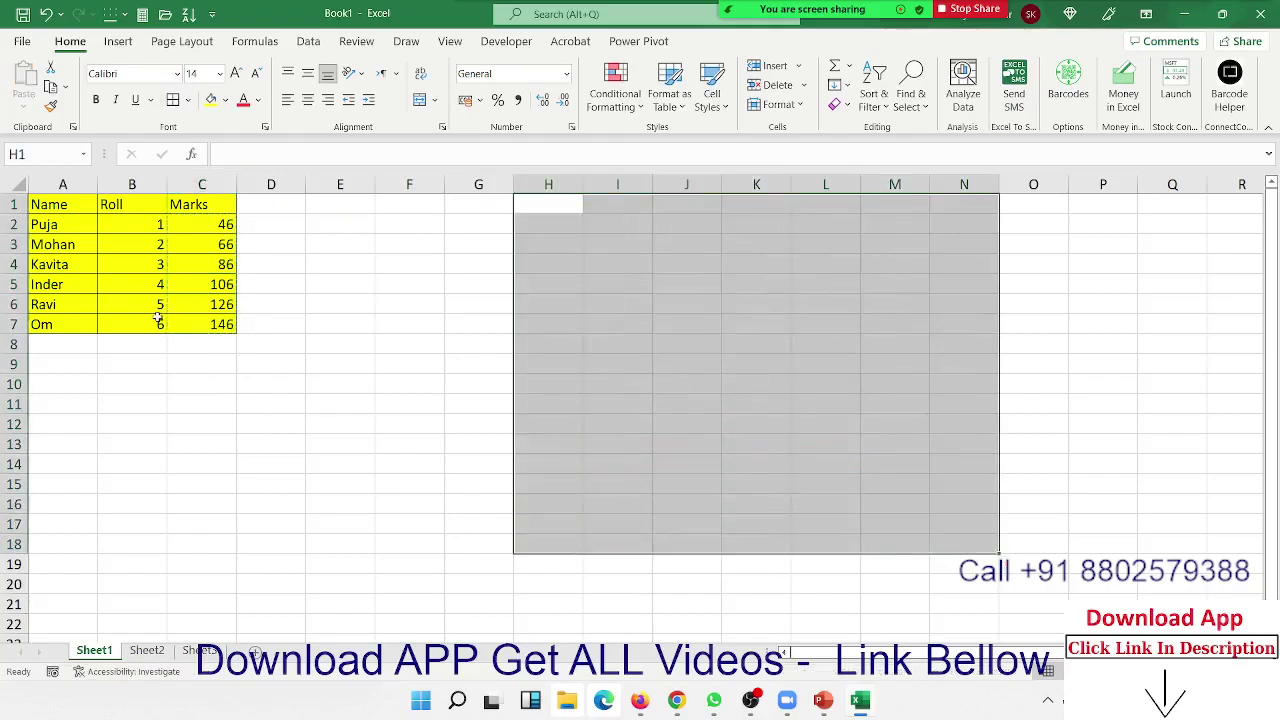
{"action": "left_click_drag", "start_coordinate": [211, 326], "coordinate": [45, 204]}
{"action": "key", "text": "ctrl+c"}
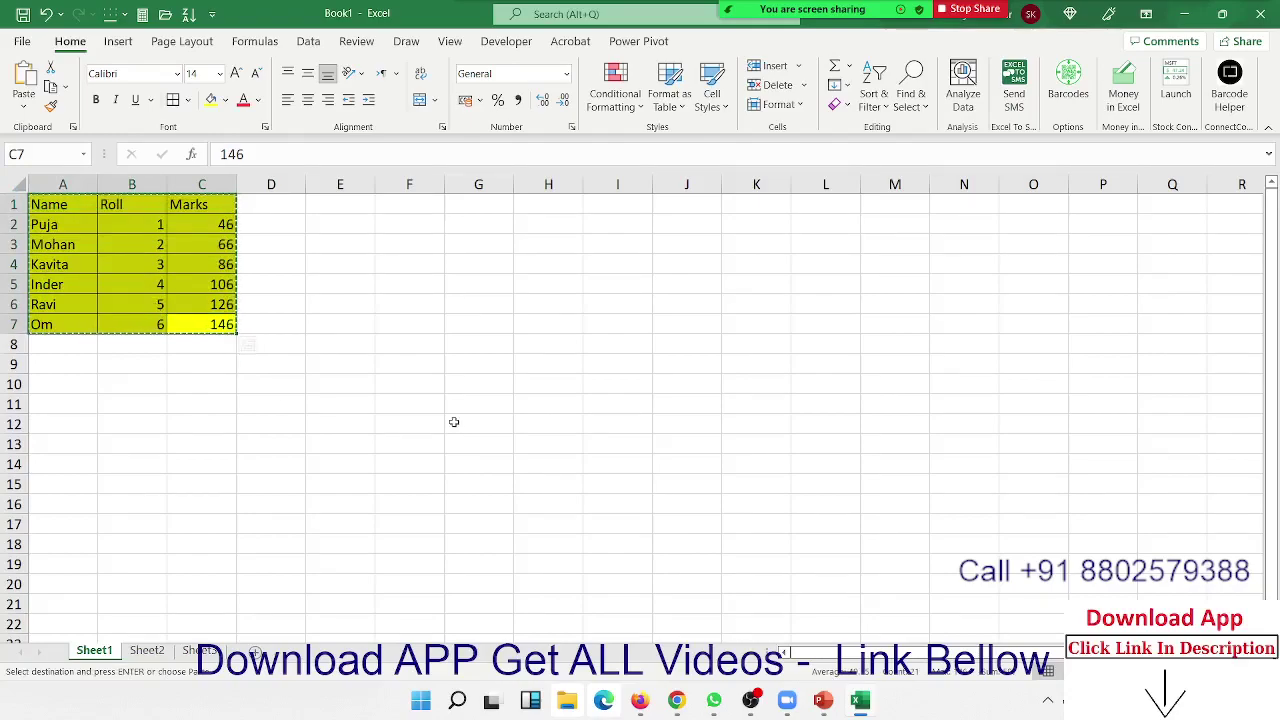
Step: Paste only the table's formatting into I2, then undo it
{"action": "right_click", "coordinate": [592, 219]}
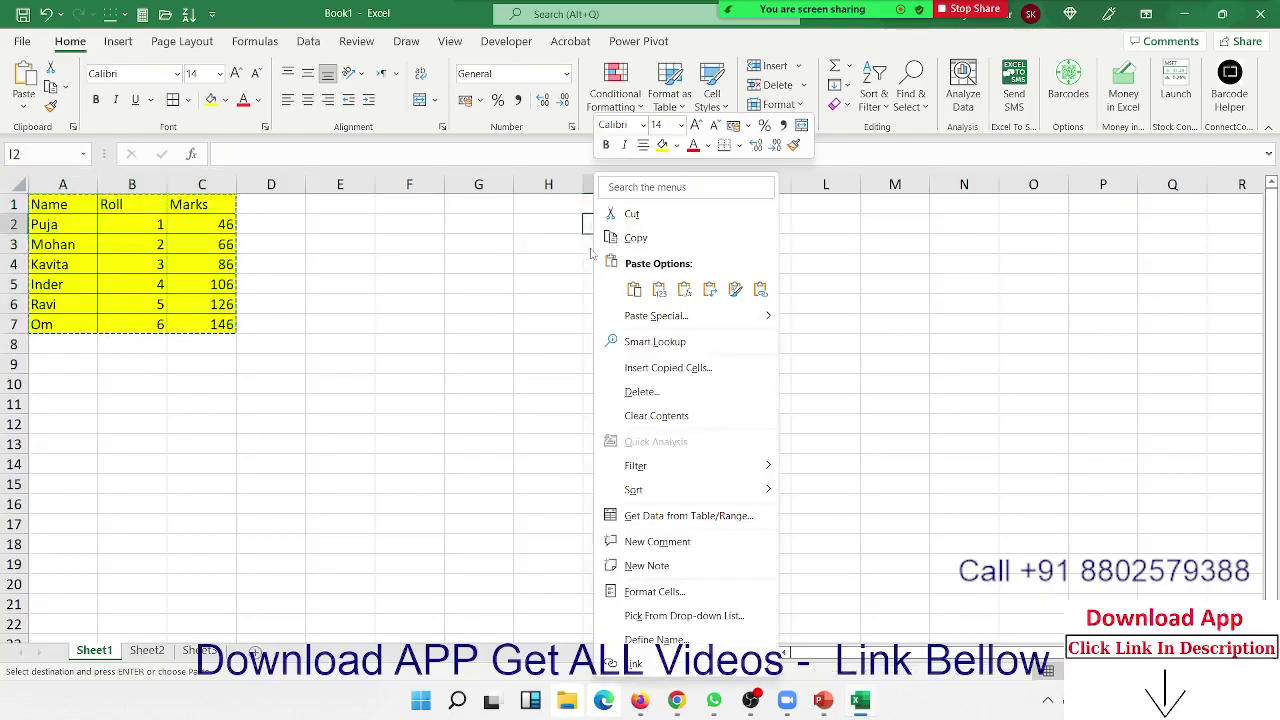
{"action": "left_click", "coordinate": [640, 315]}
{"action": "left_click", "coordinate": [488, 296]}
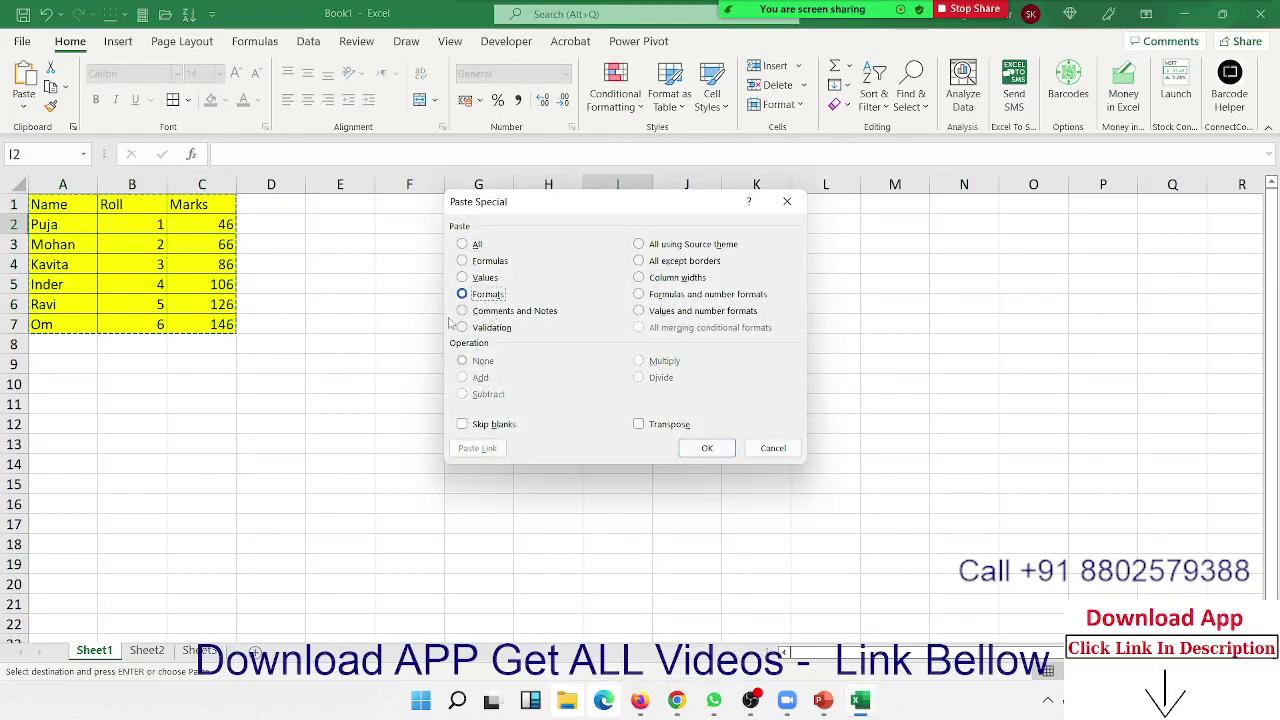
{"action": "left_click", "coordinate": [714, 446]}
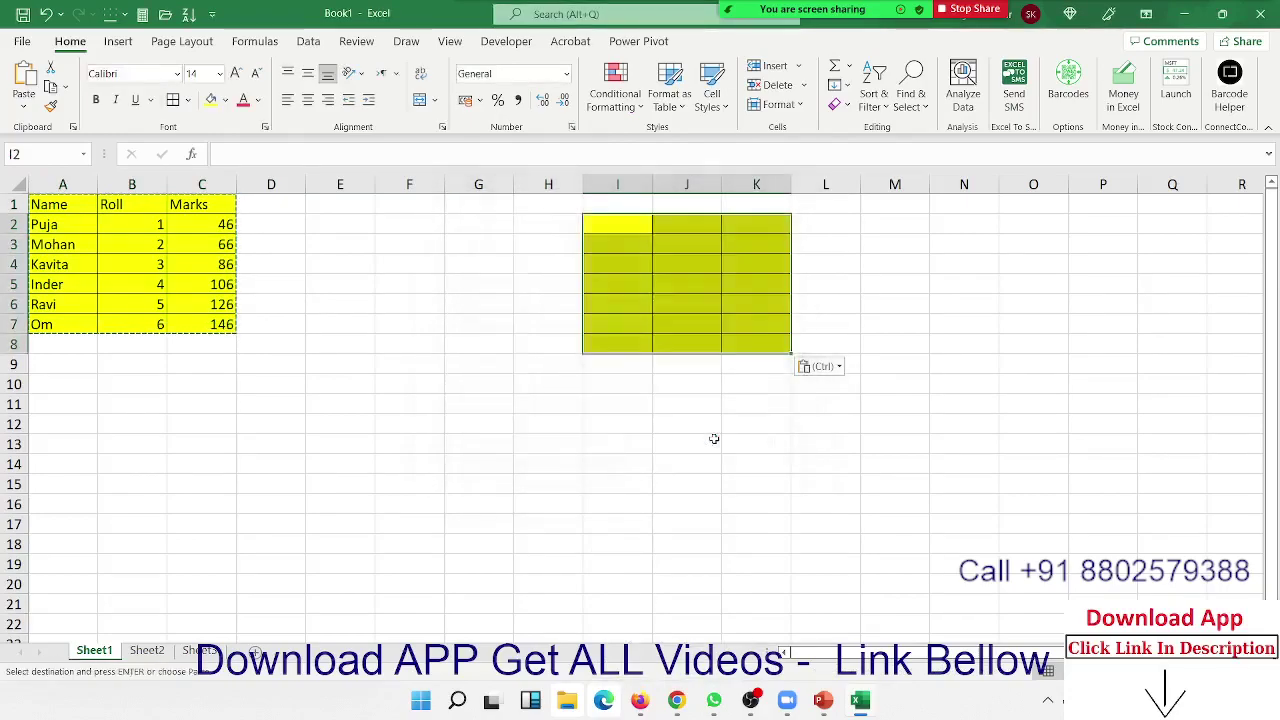
{"action": "key", "text": "ctrl+z"}
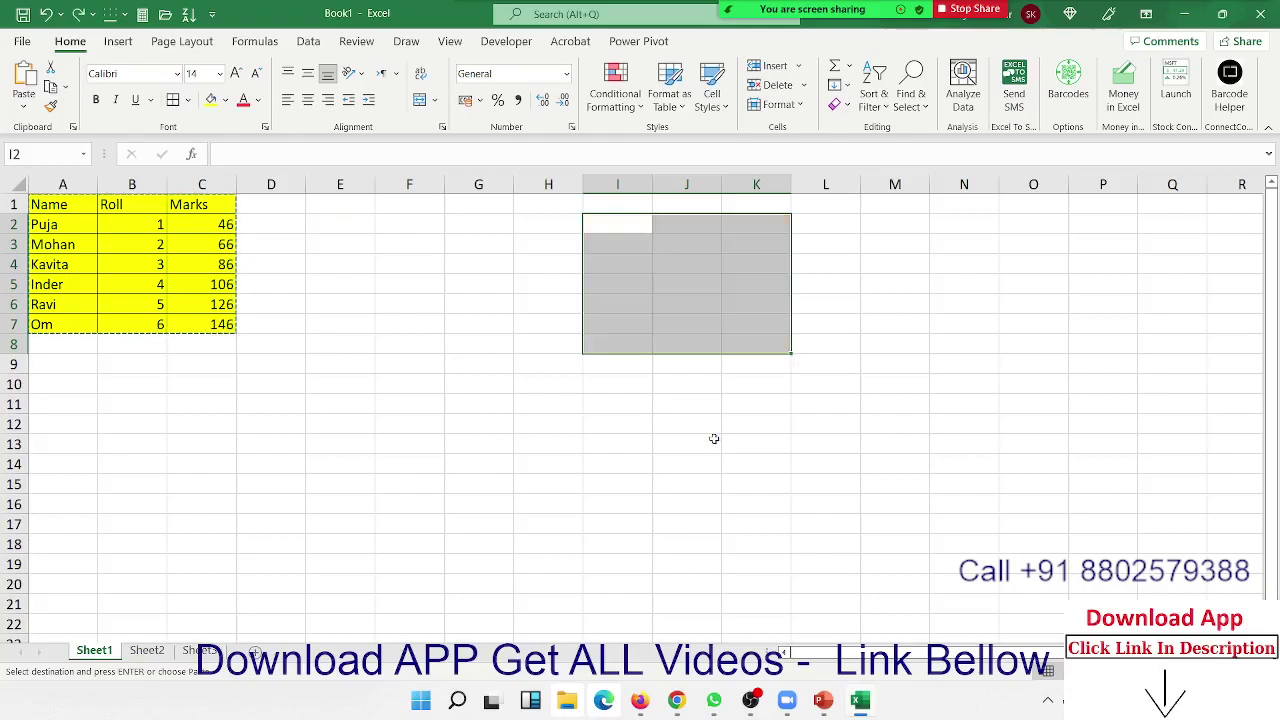
Step: Cancel the pending copy and reselect the table A1:C7
{"action": "left_click", "coordinate": [280, 348]}
{"action": "left_click", "coordinate": [132, 250]}
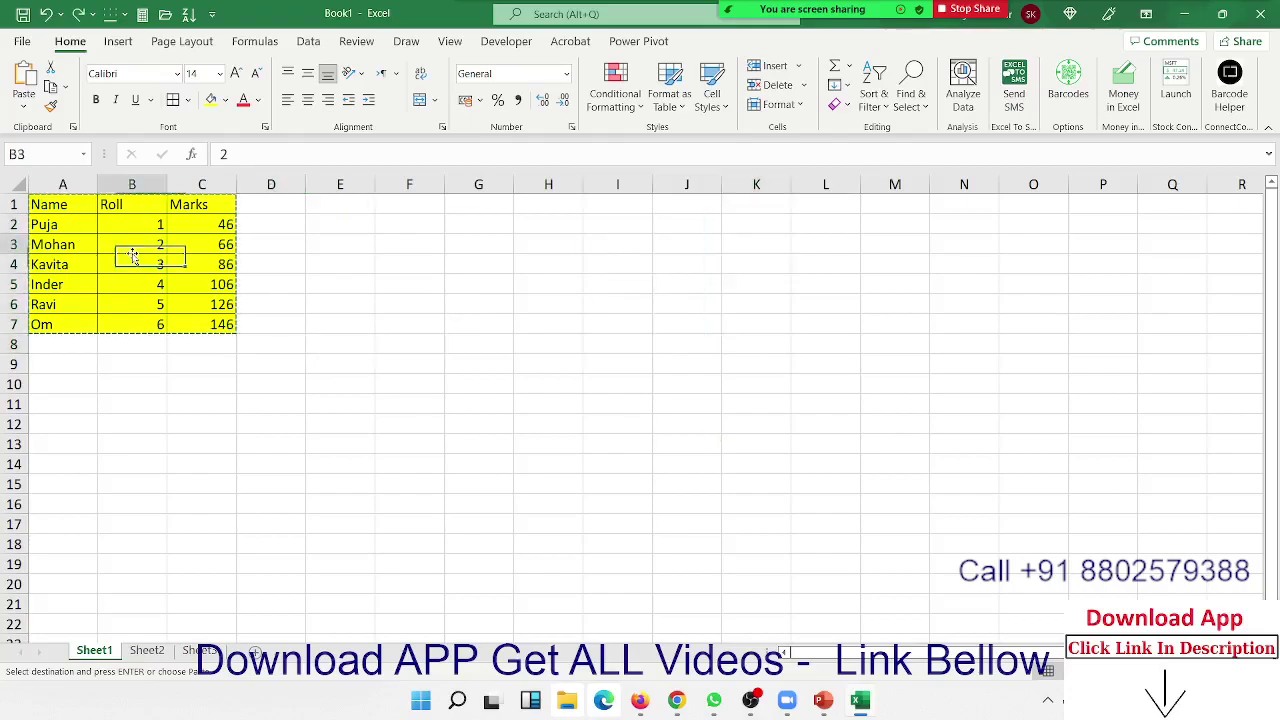
{"action": "key", "text": "Escape"}
{"action": "left_click", "coordinate": [900, 282]}
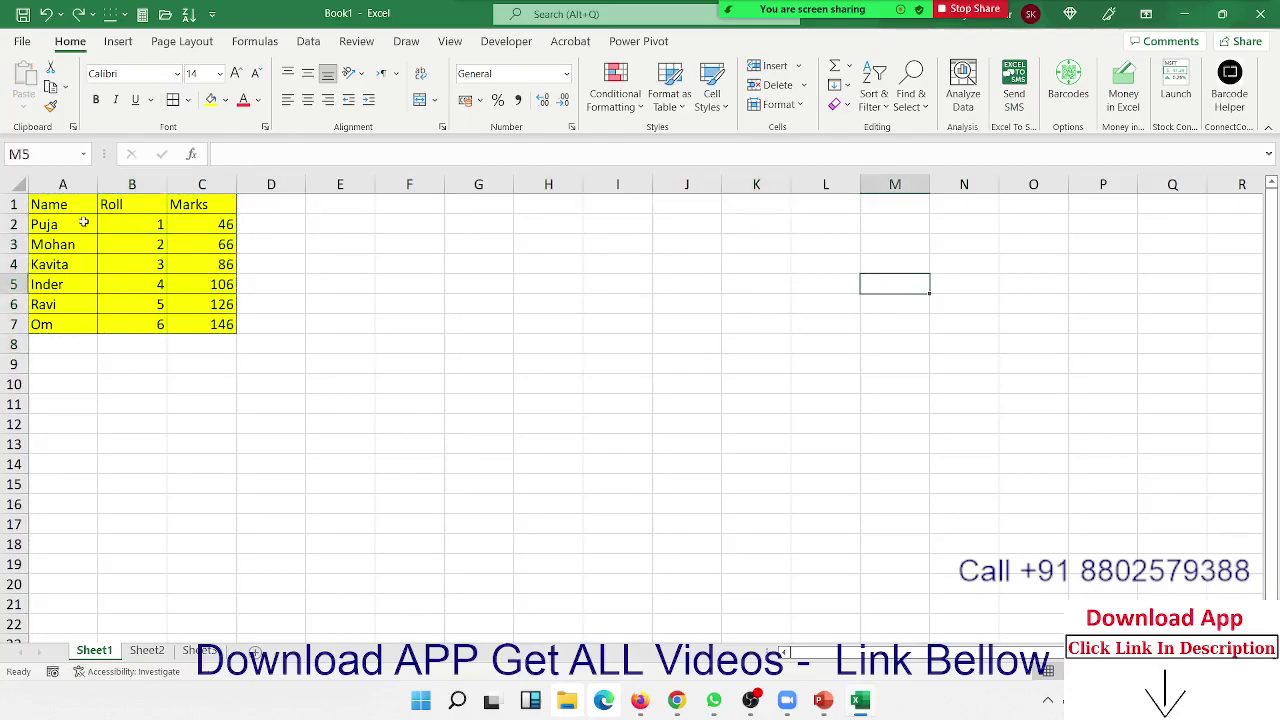
{"action": "left_click_drag", "start_coordinate": [50, 204], "coordinate": [209, 318]}
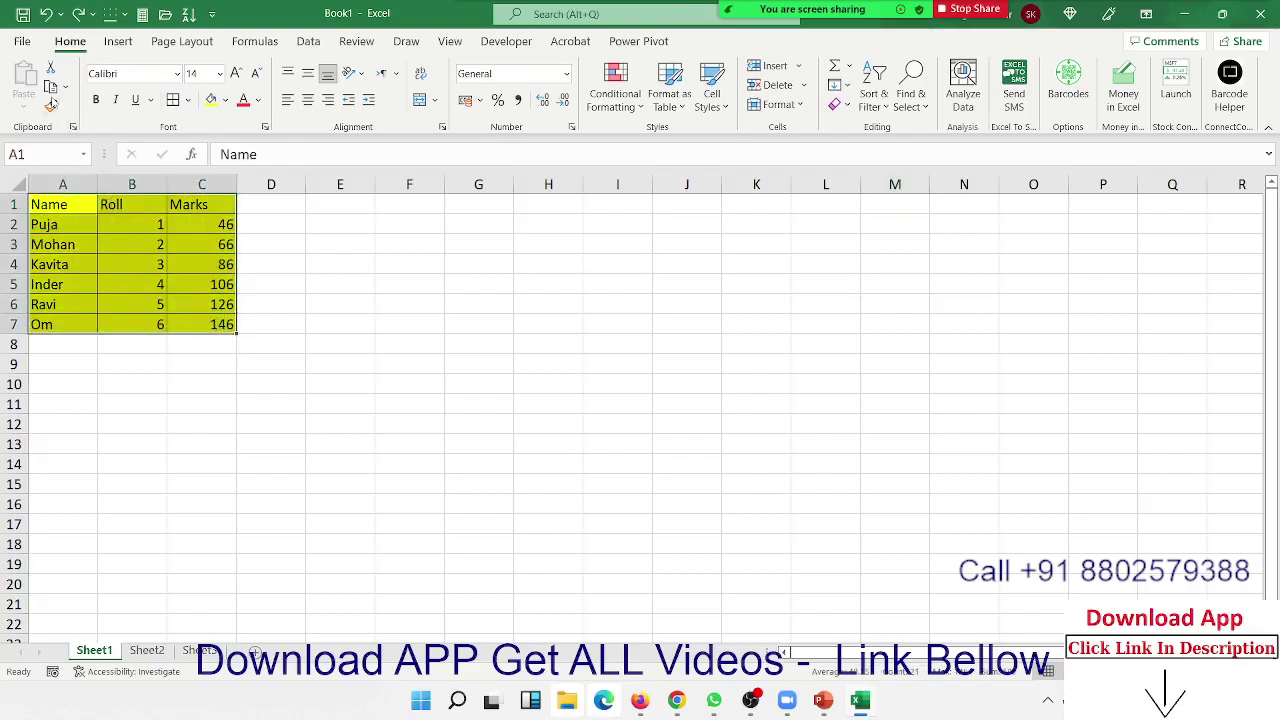
Step: Format-paint the yellow table formatting onto L2:N8, then undo it
{"action": "left_click", "coordinate": [50, 105]}
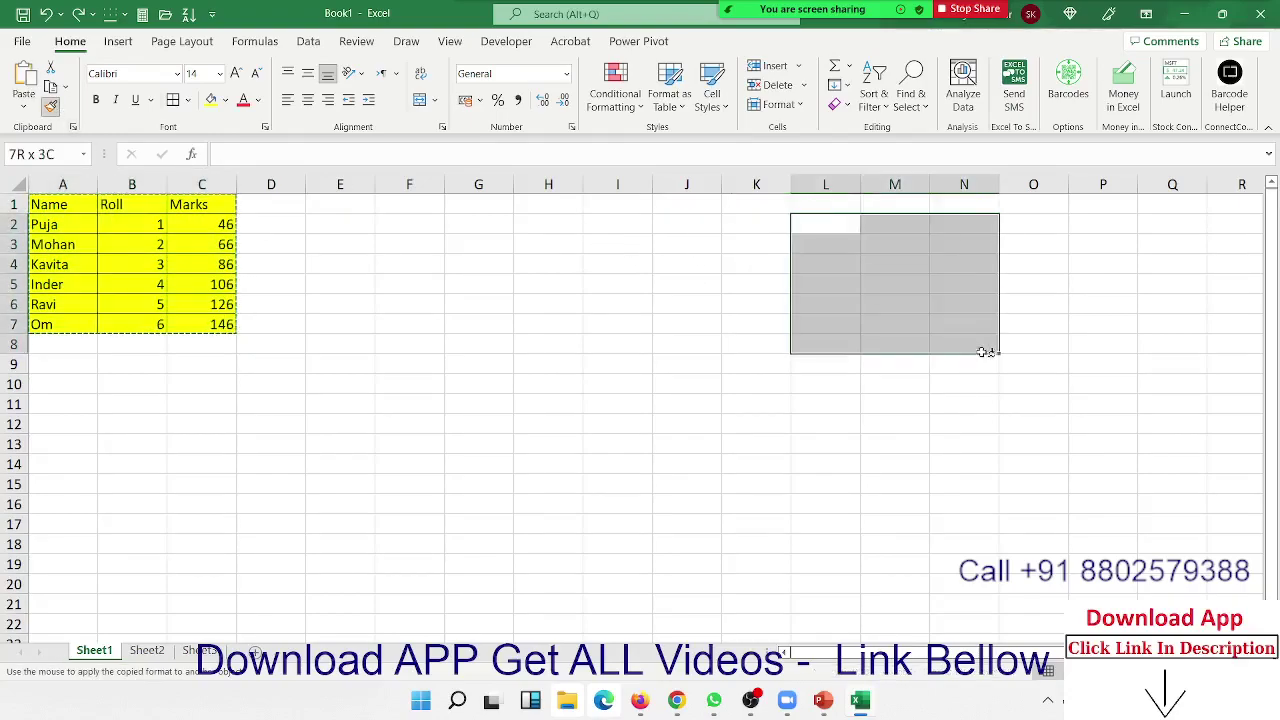
{"action": "left_click_drag", "start_coordinate": [817, 214], "coordinate": [978, 350]}
{"action": "left_click", "coordinate": [960, 388]}
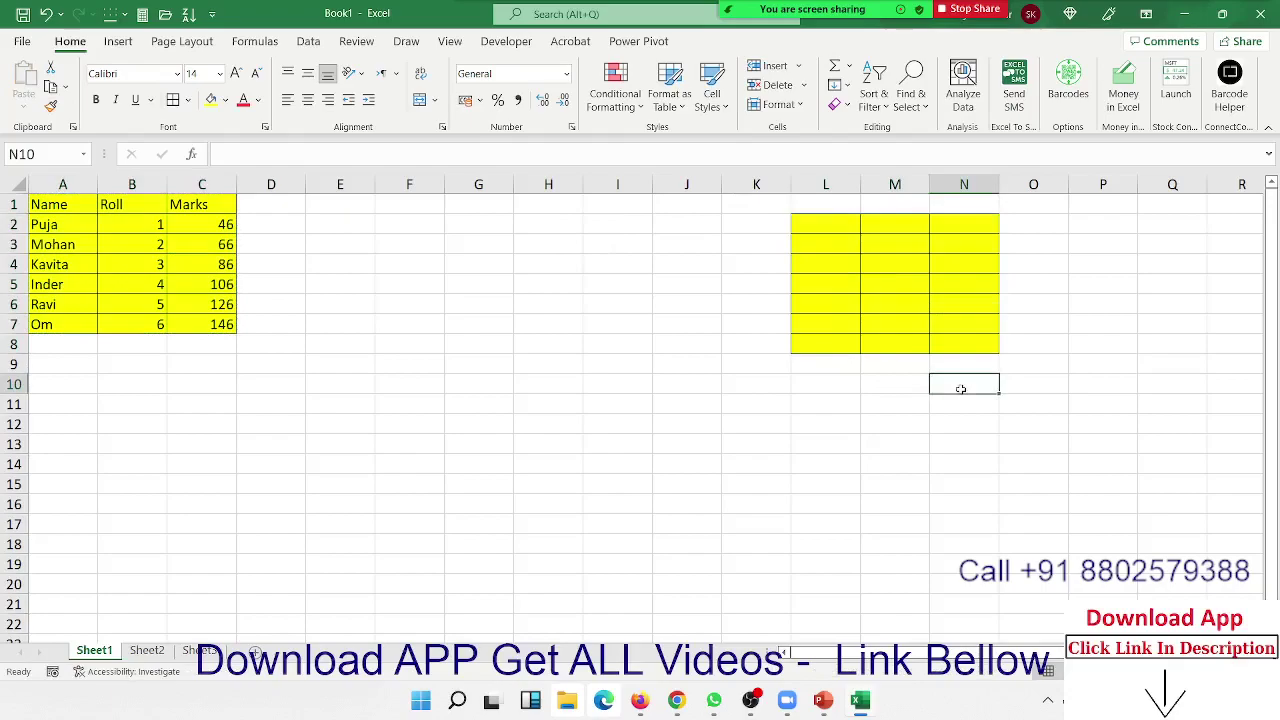
{"action": "left_click_drag", "start_coordinate": [825, 178], "coordinate": [960, 168]}
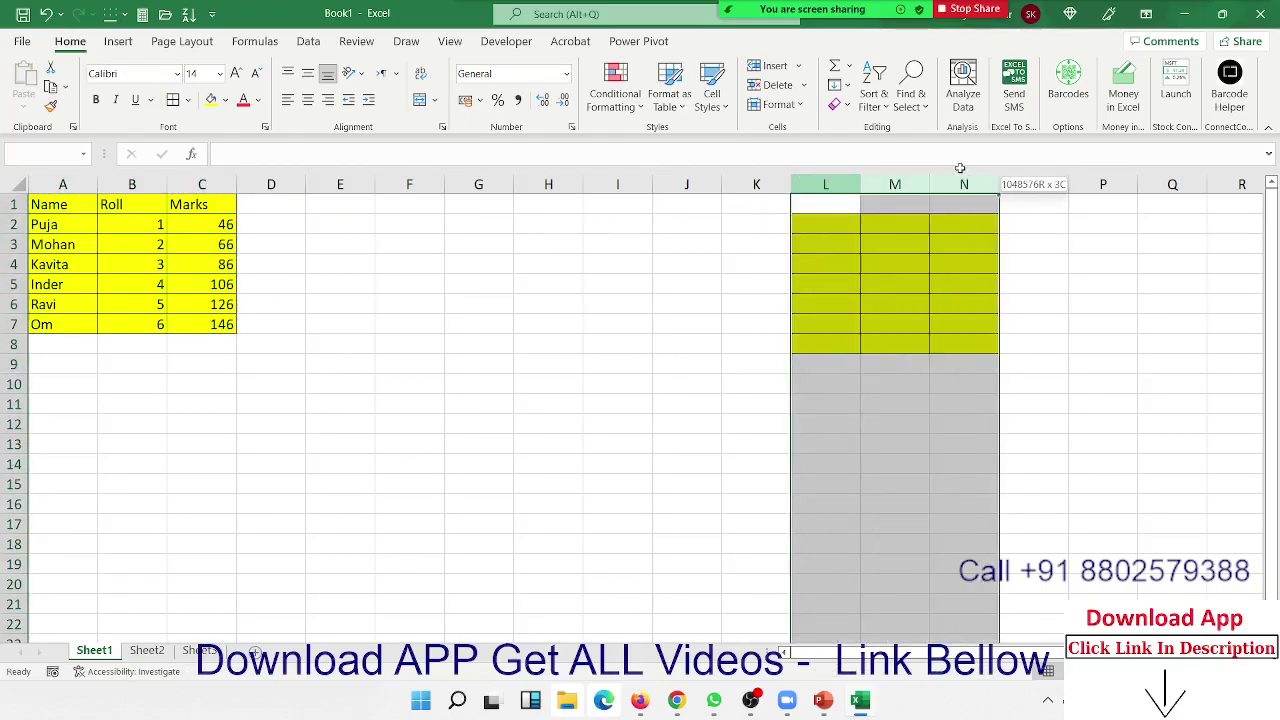
{"action": "key", "text": "ctrl+z"}
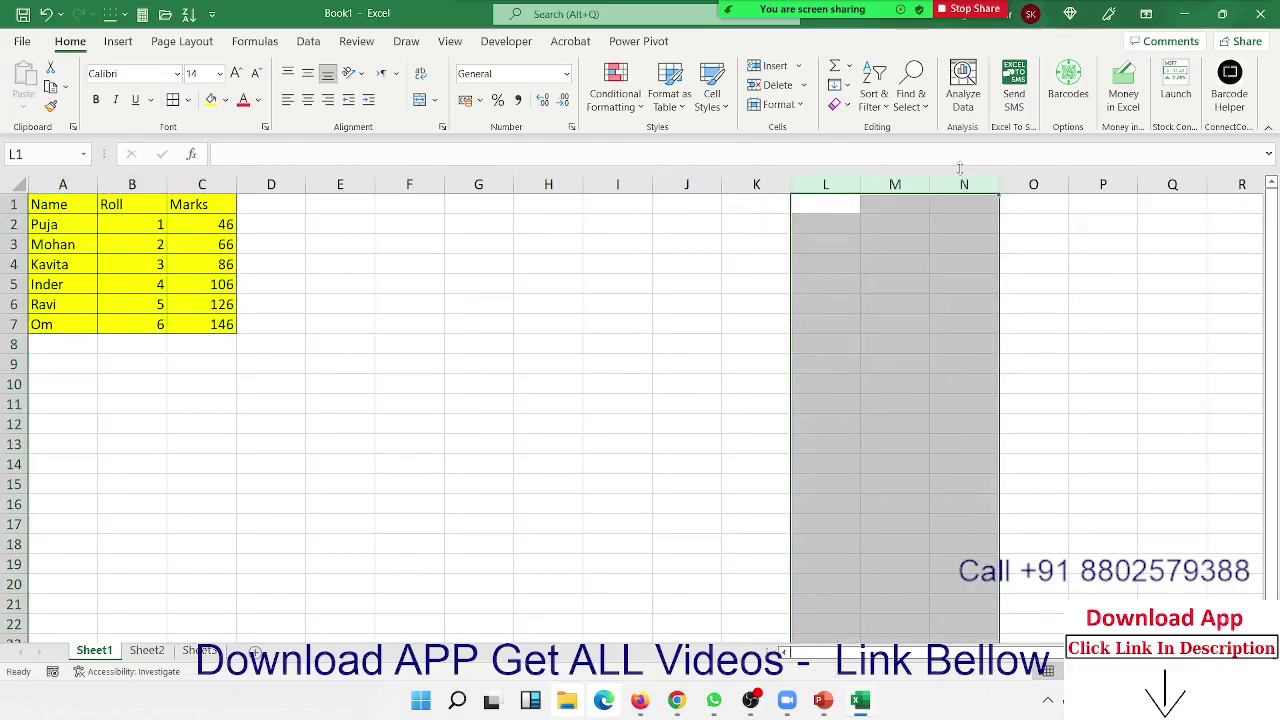
{"action": "left_click", "coordinate": [533, 268]}
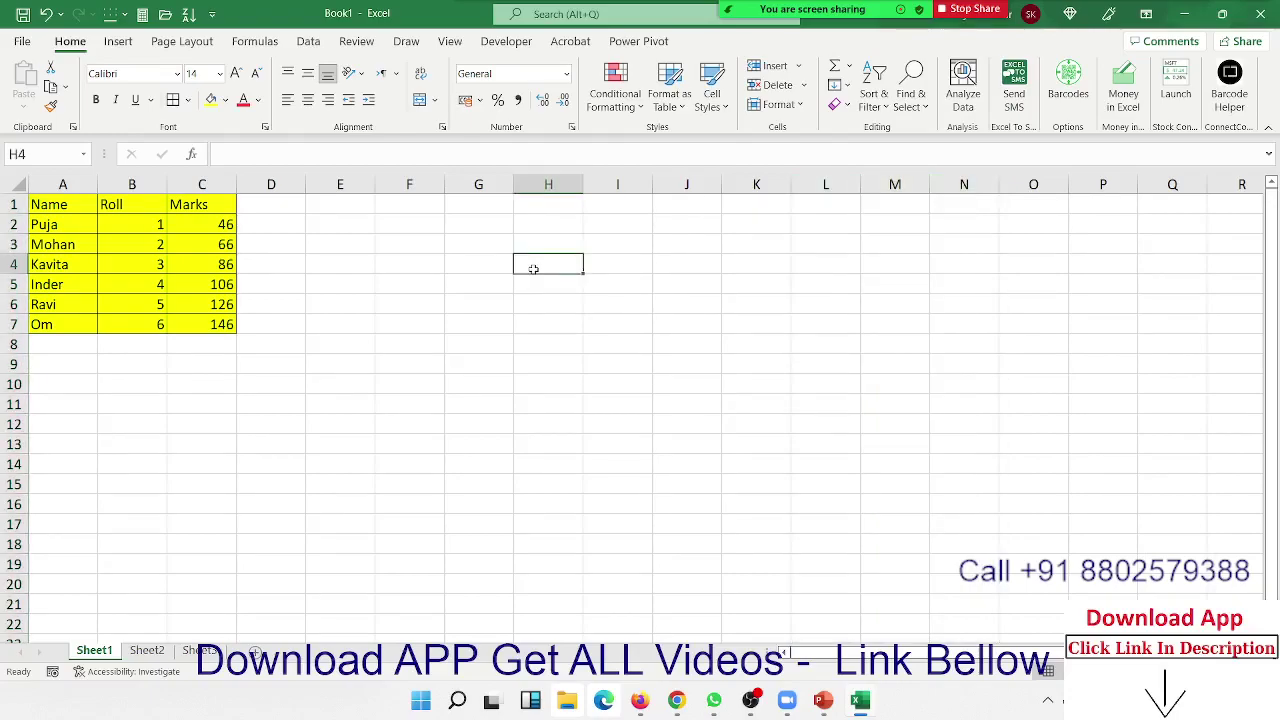
Step: Start a new comment on the Marks heading cell C1
{"action": "left_click", "coordinate": [172, 203]}
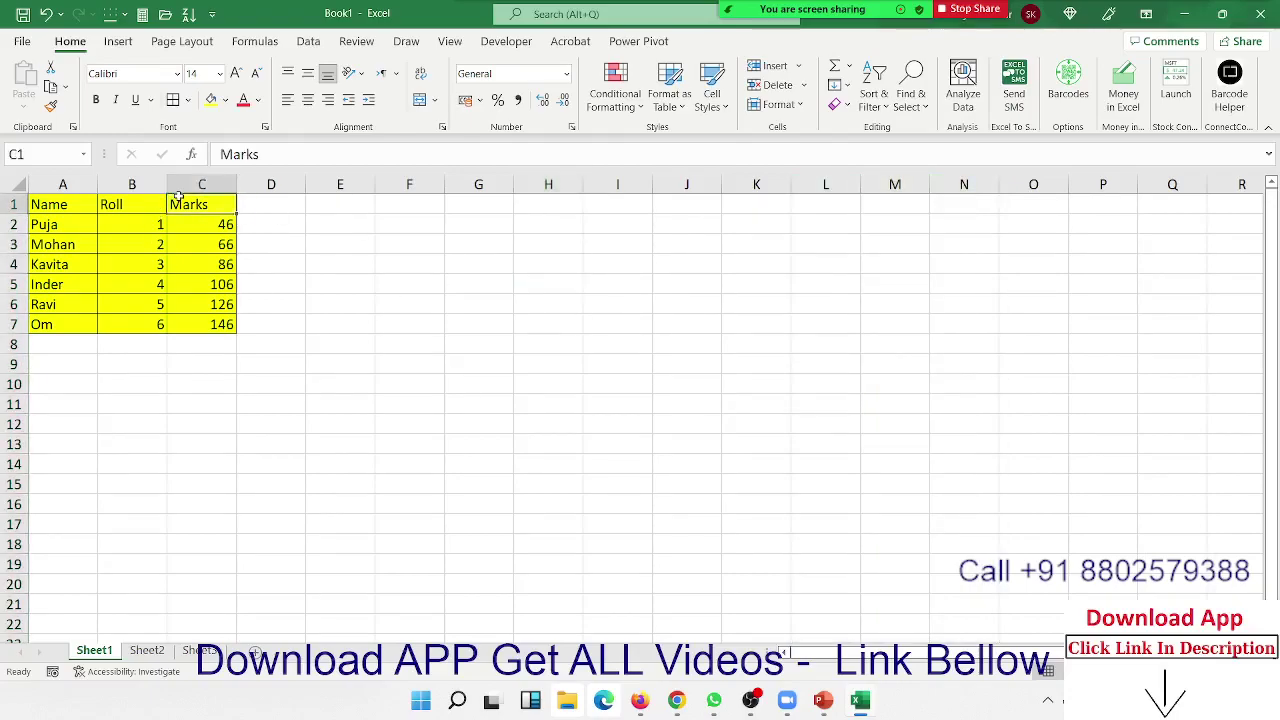
{"action": "right_click", "coordinate": [201, 205]}
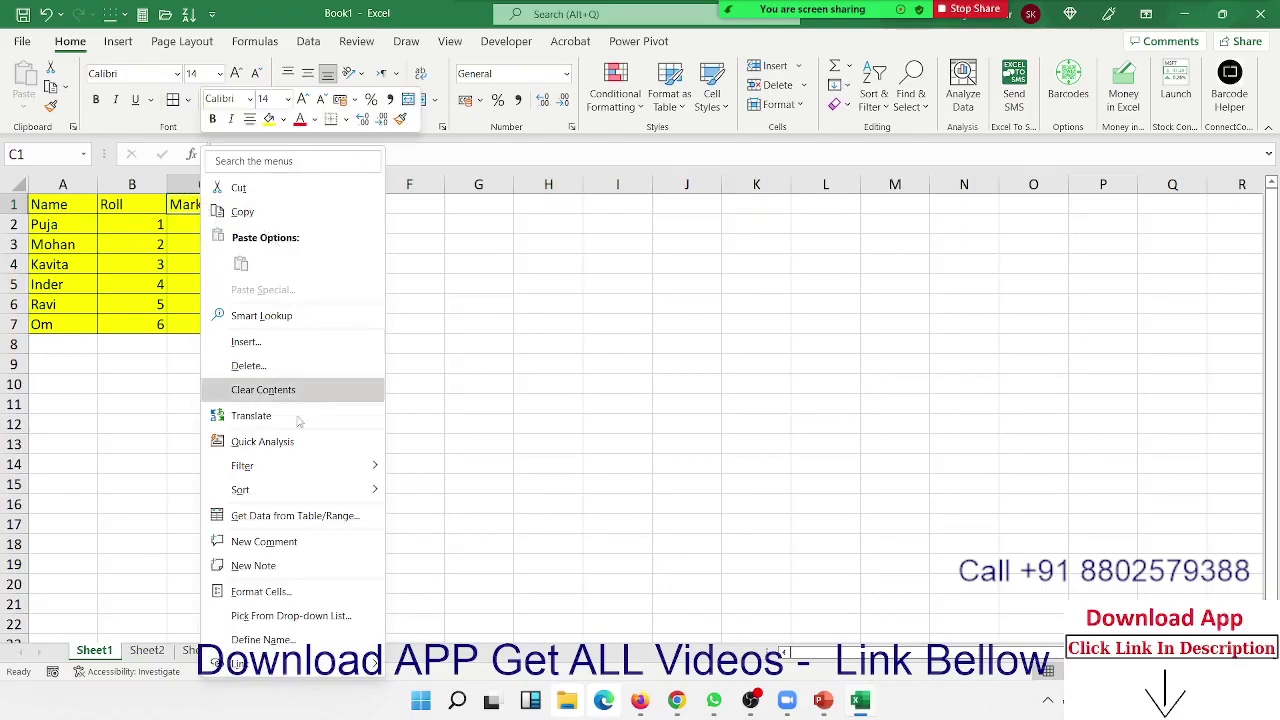
{"action": "left_click", "coordinate": [260, 543]}
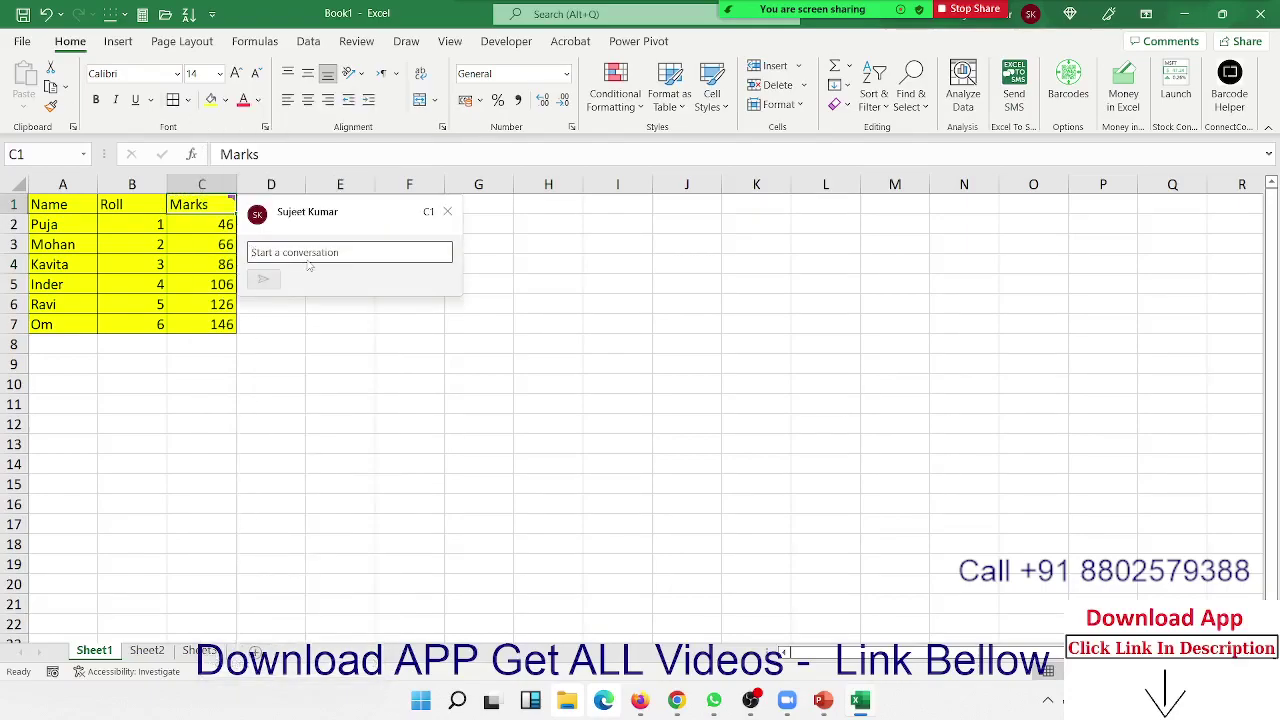
Step: Type 'This is Final Marks' in the C1 comment and post it
{"action": "type", "text": "This is"}
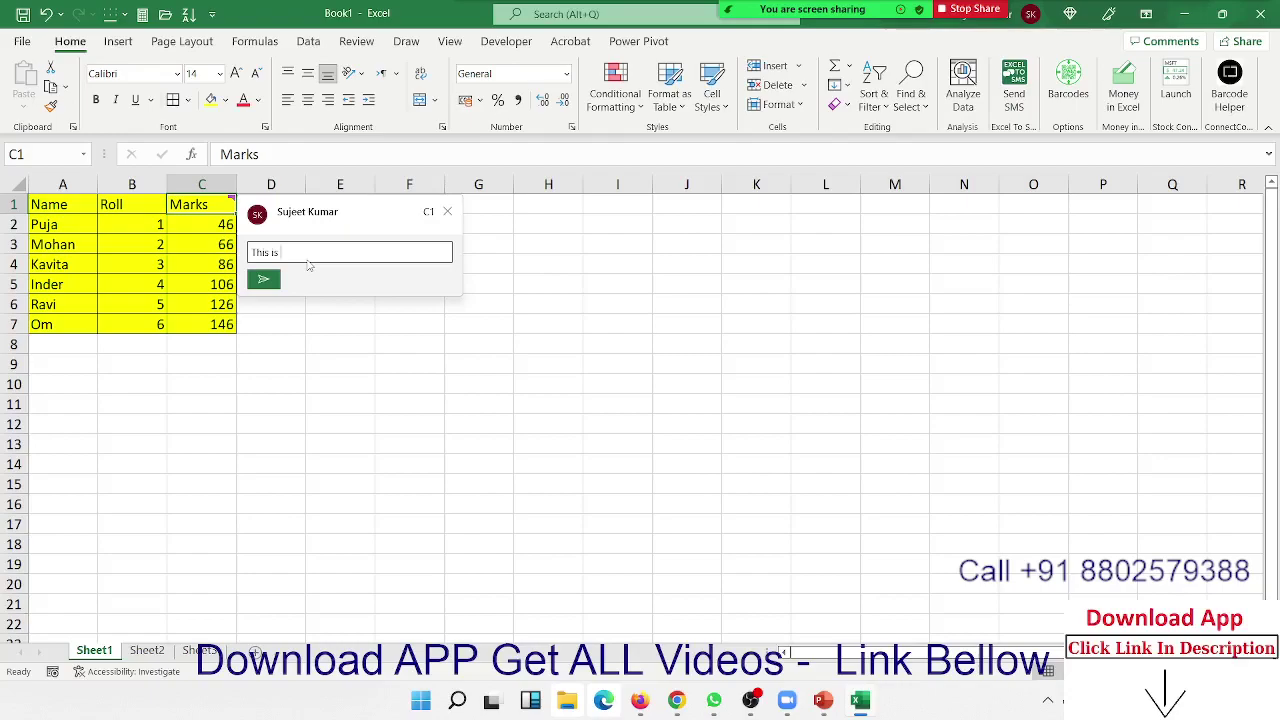
{"action": "type", "text": "inal "}
{"action": "type", "text": "Mai"}
{"action": "left_click", "coordinate": [270, 283]}
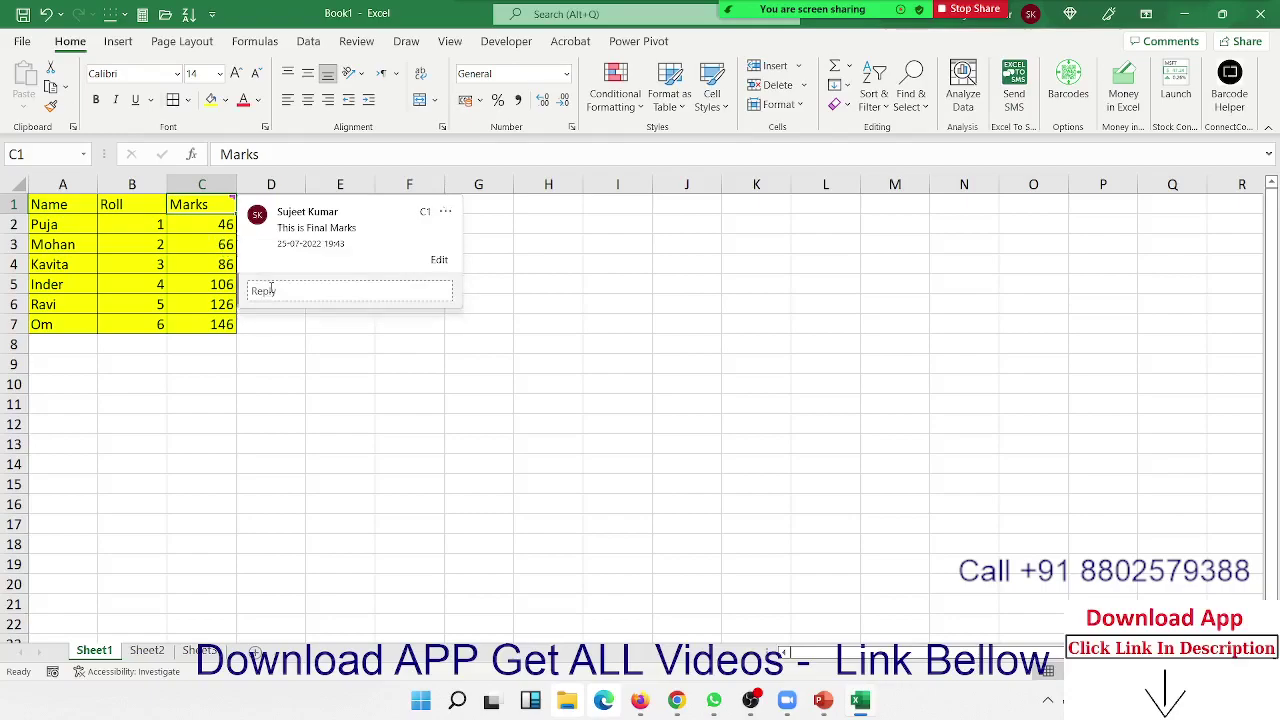
{"action": "left_click", "coordinate": [295, 339]}
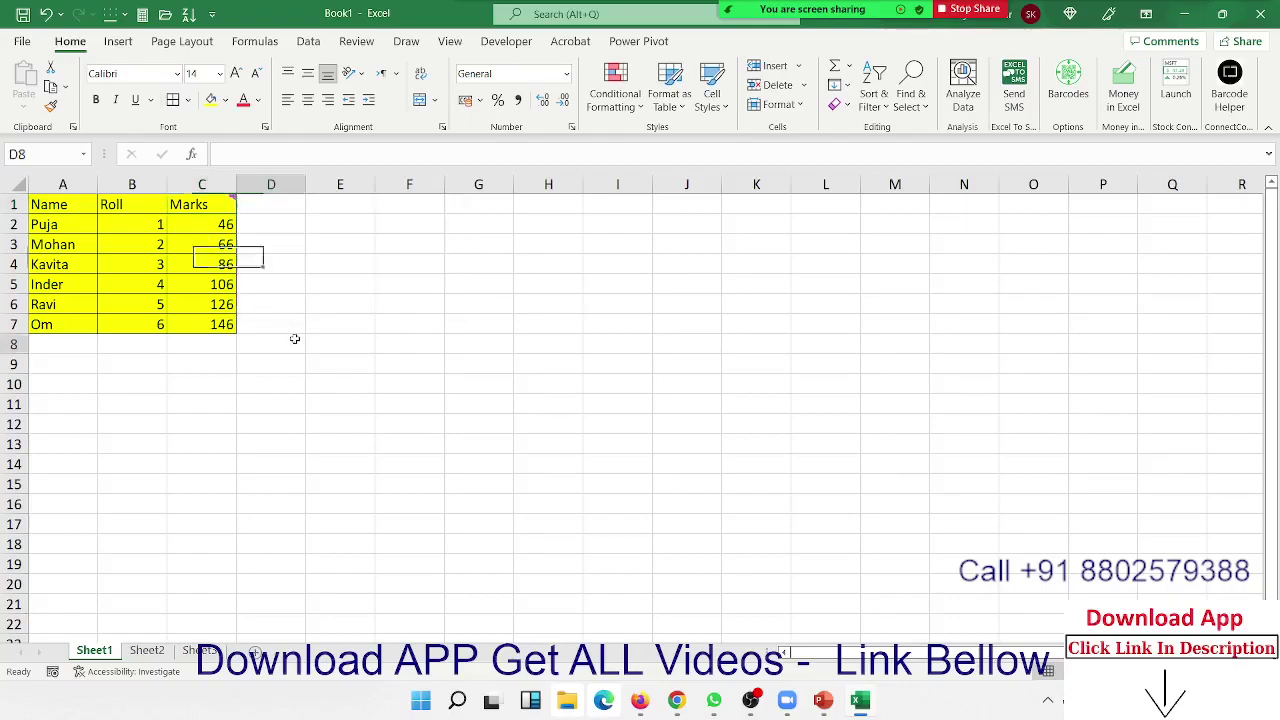
{"action": "left_click", "coordinate": [523, 403]}
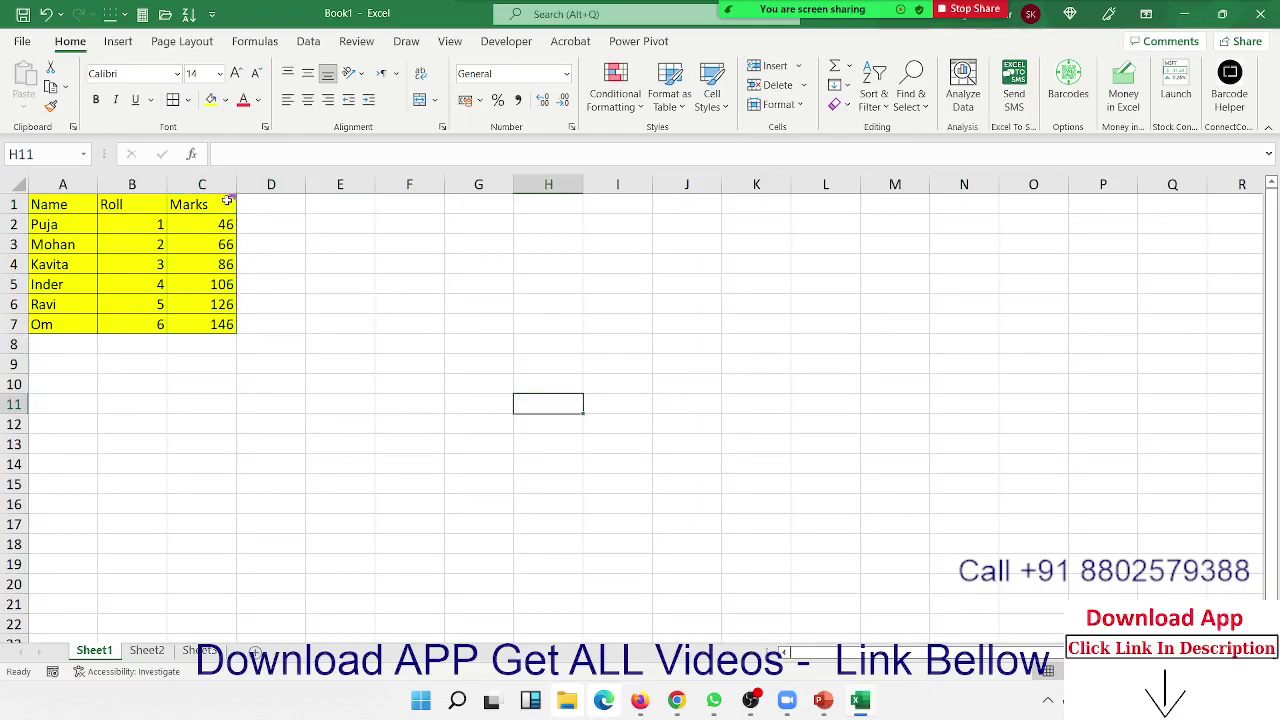
{"action": "left_click", "coordinate": [485, 262]}
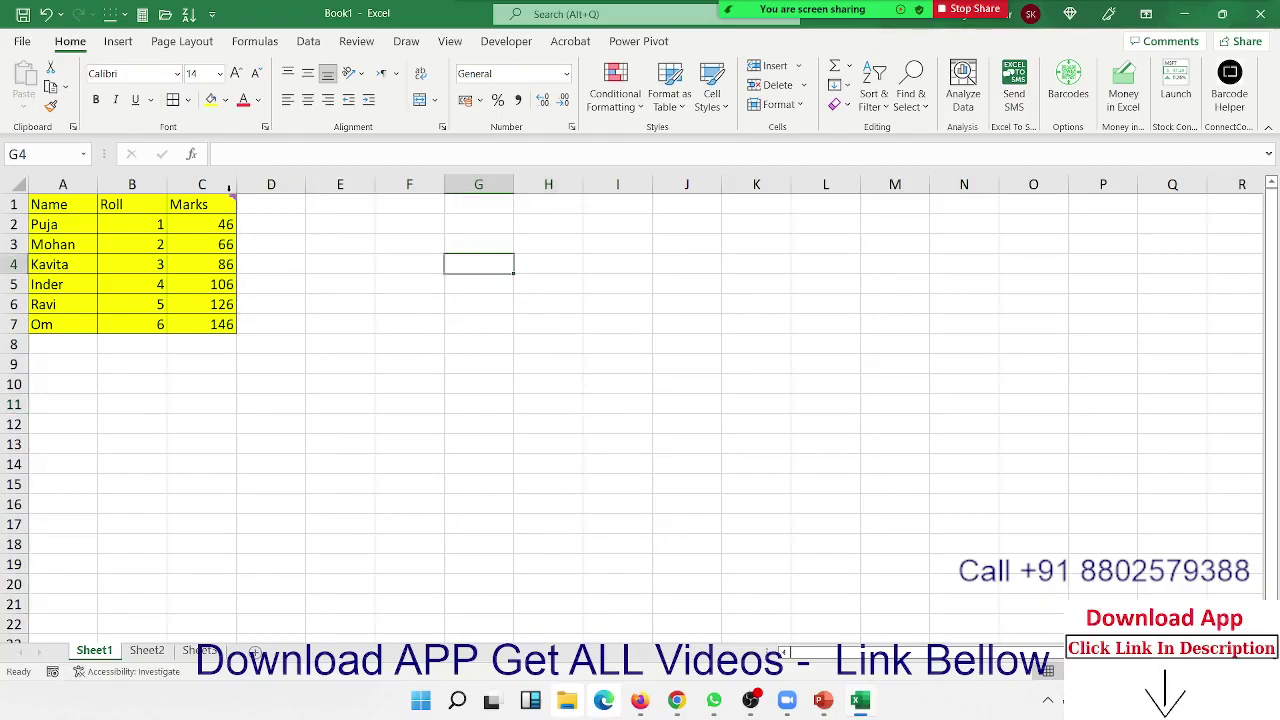
{"action": "key", "text": "Right"}
{"action": "key", "text": "Right"}
{"action": "key", "text": "Down"}
{"action": "key", "text": "Down"}
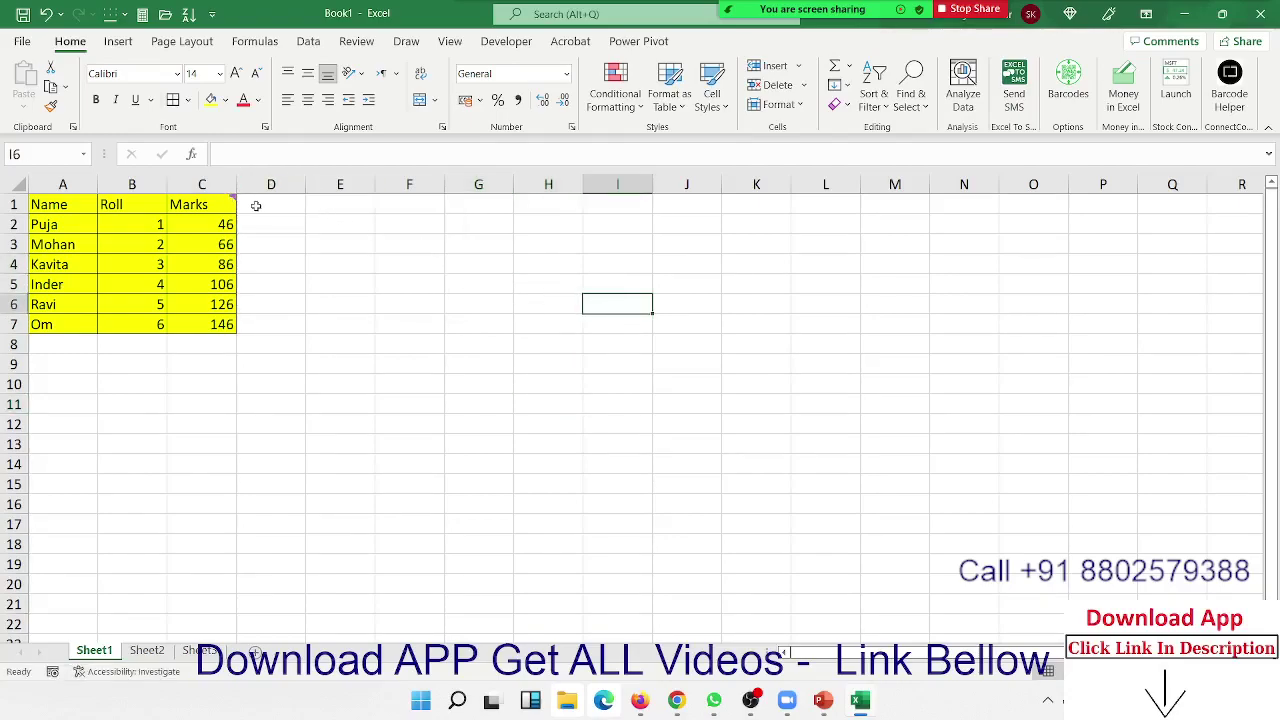
{"action": "mouse_move", "coordinate": [231, 204]}
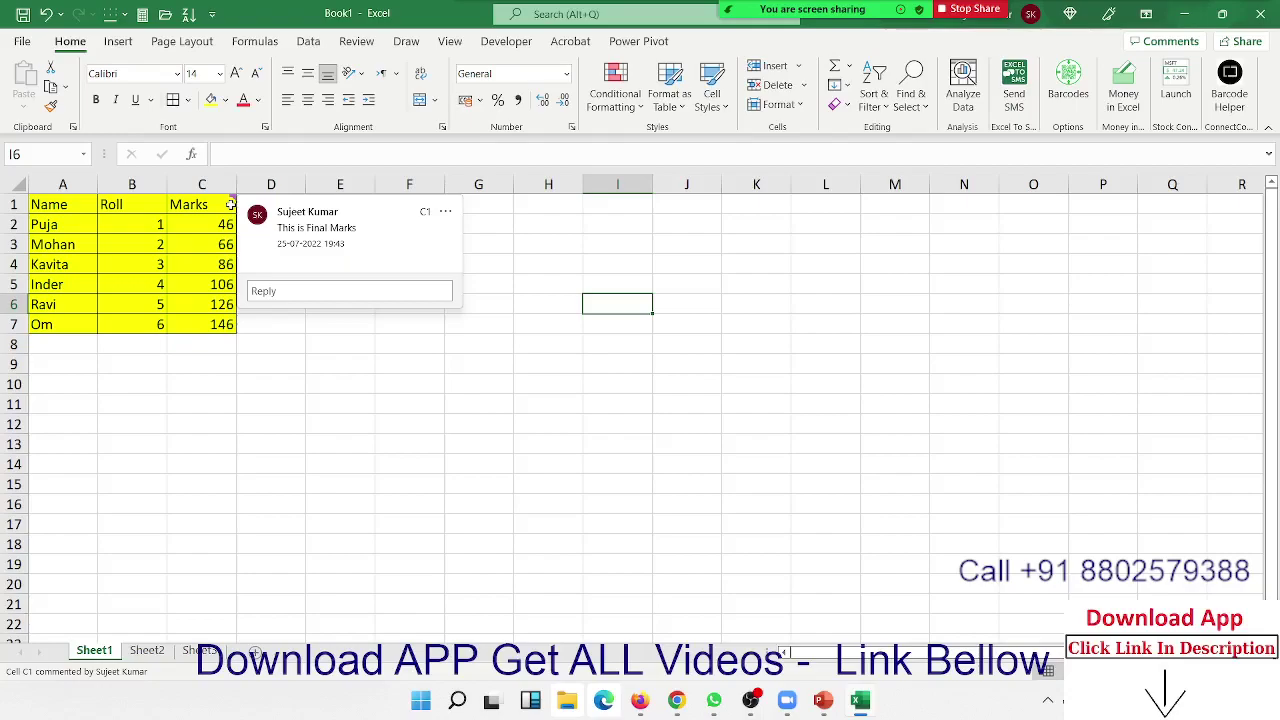
{"action": "left_click", "coordinate": [231, 204]}
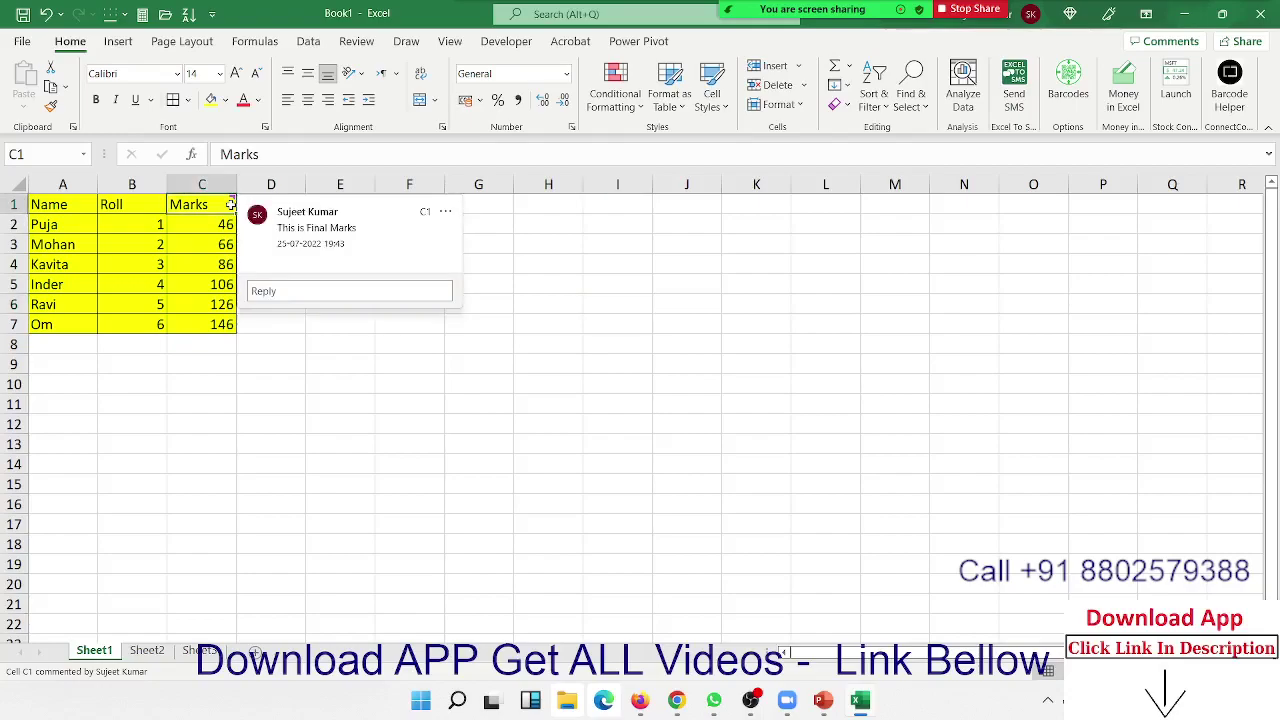
Step: Copy C1 and paste only its comment into J2:J11 using Paste Special's Comments and Notes
{"action": "key", "text": "ctrl+c"}
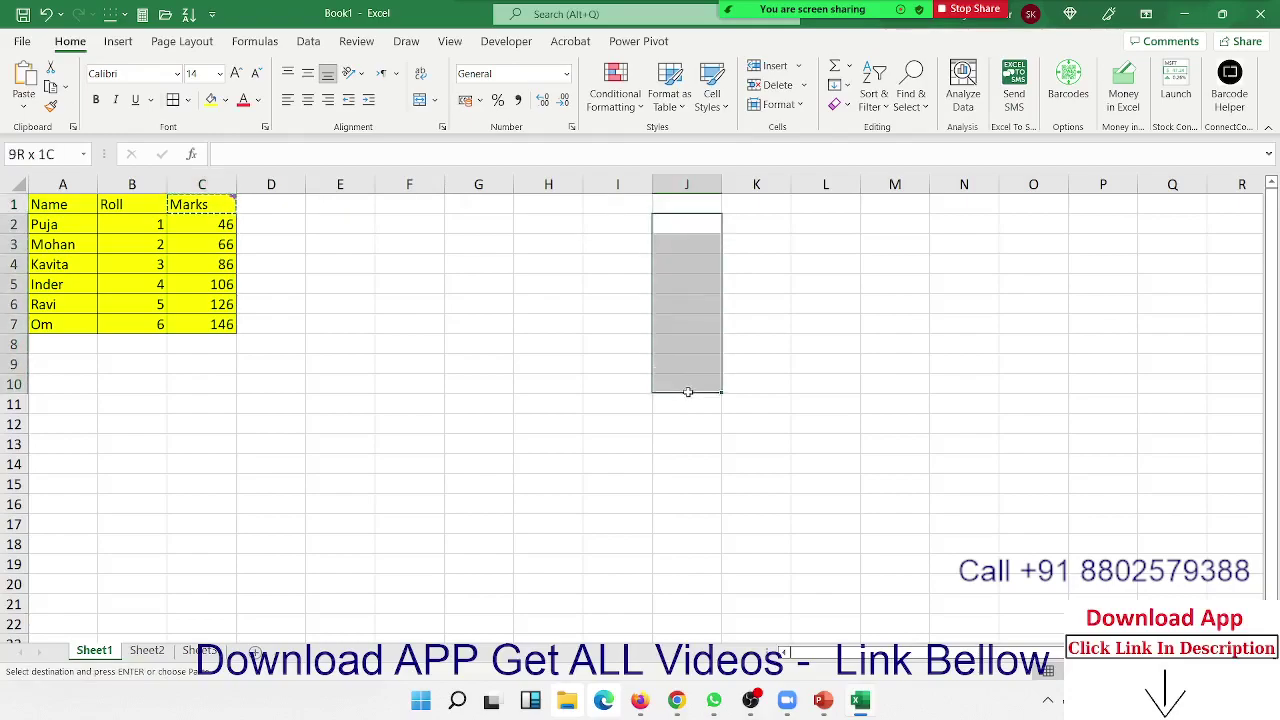
{"action": "left_click_drag", "start_coordinate": [691, 228], "coordinate": [686, 405]}
{"action": "right_click", "coordinate": [674, 320]}
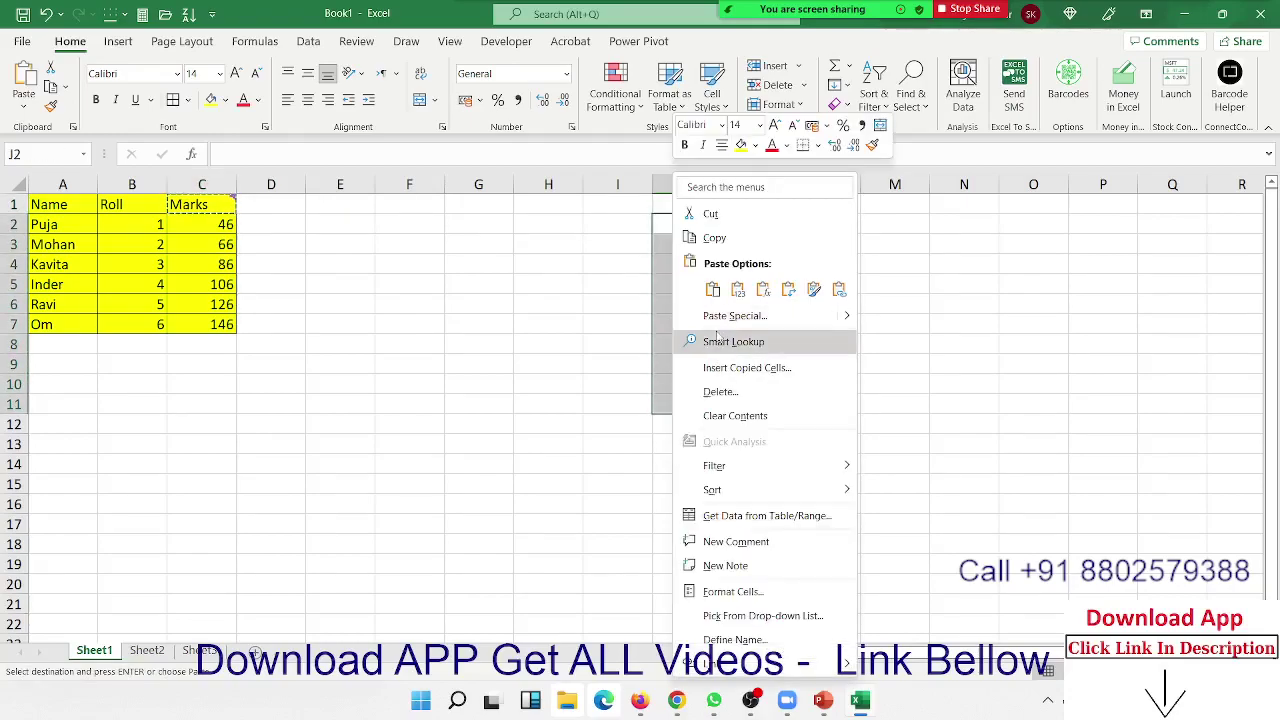
{"action": "left_click", "coordinate": [690, 316]}
{"action": "left_click_drag", "start_coordinate": [611, 220], "coordinate": [902, 147]}
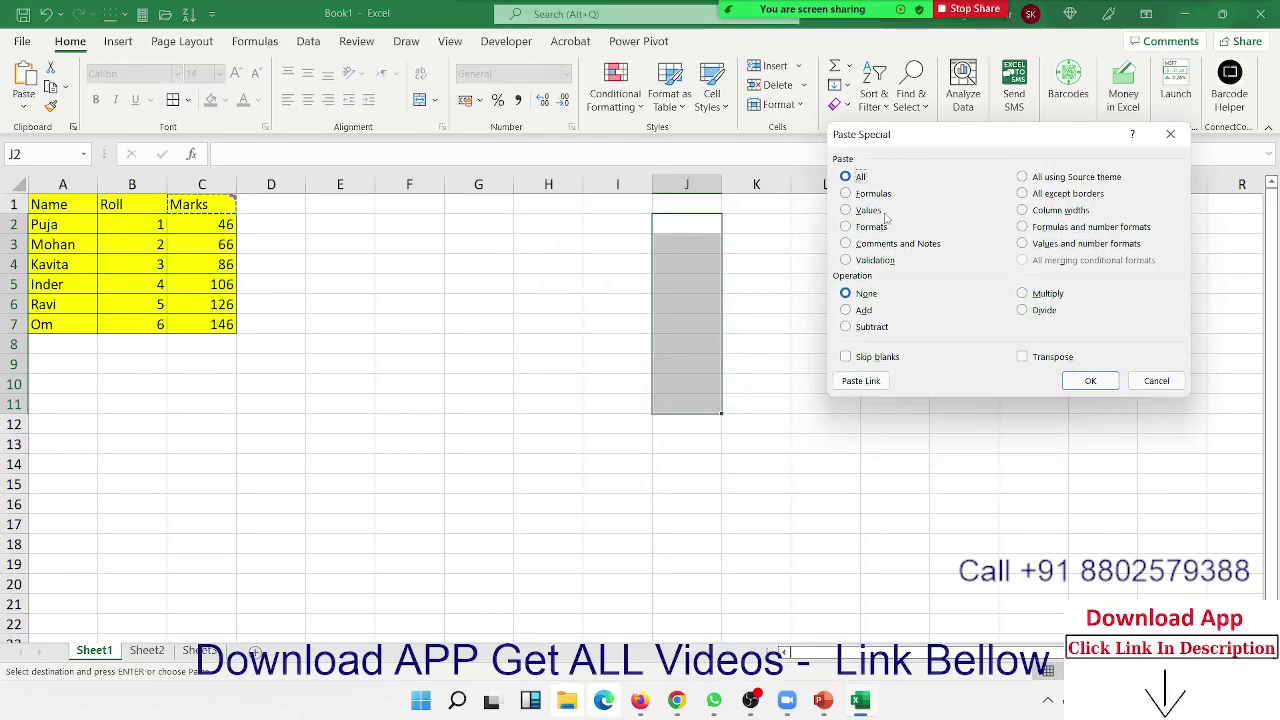
{"action": "left_click", "coordinate": [878, 244]}
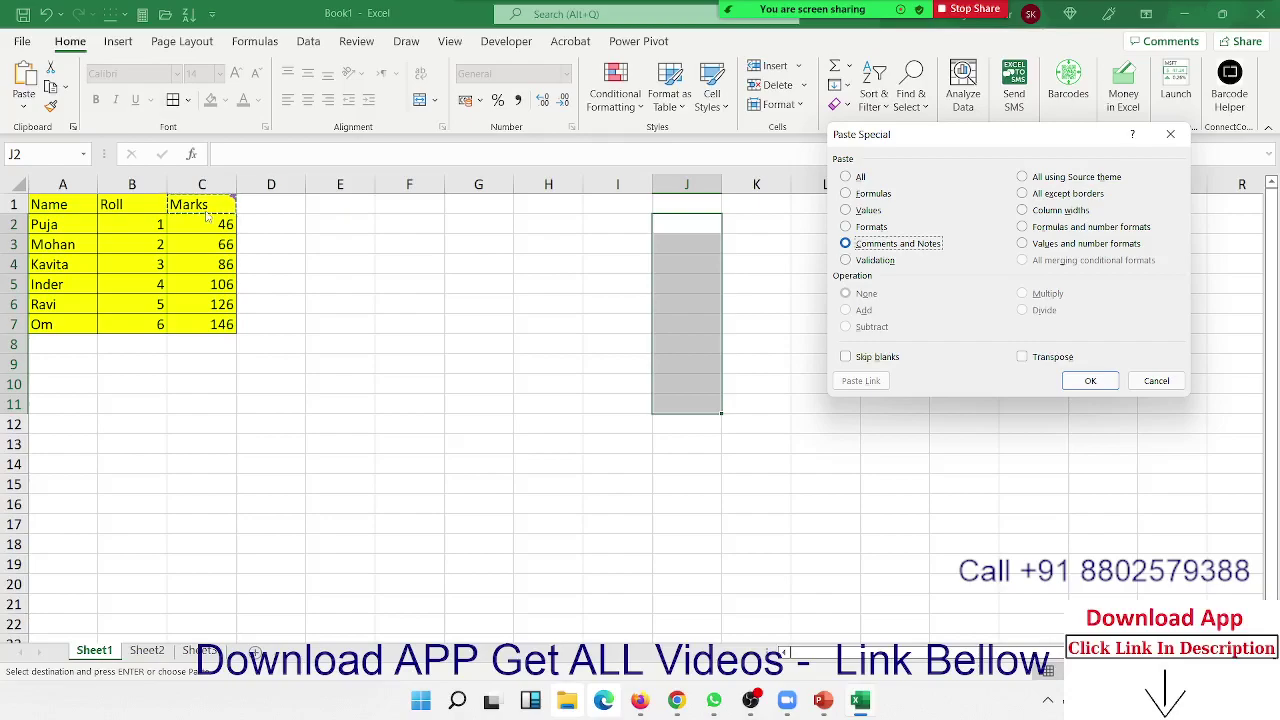
{"action": "left_click", "coordinate": [1108, 383]}
{"action": "left_click", "coordinate": [843, 341]}
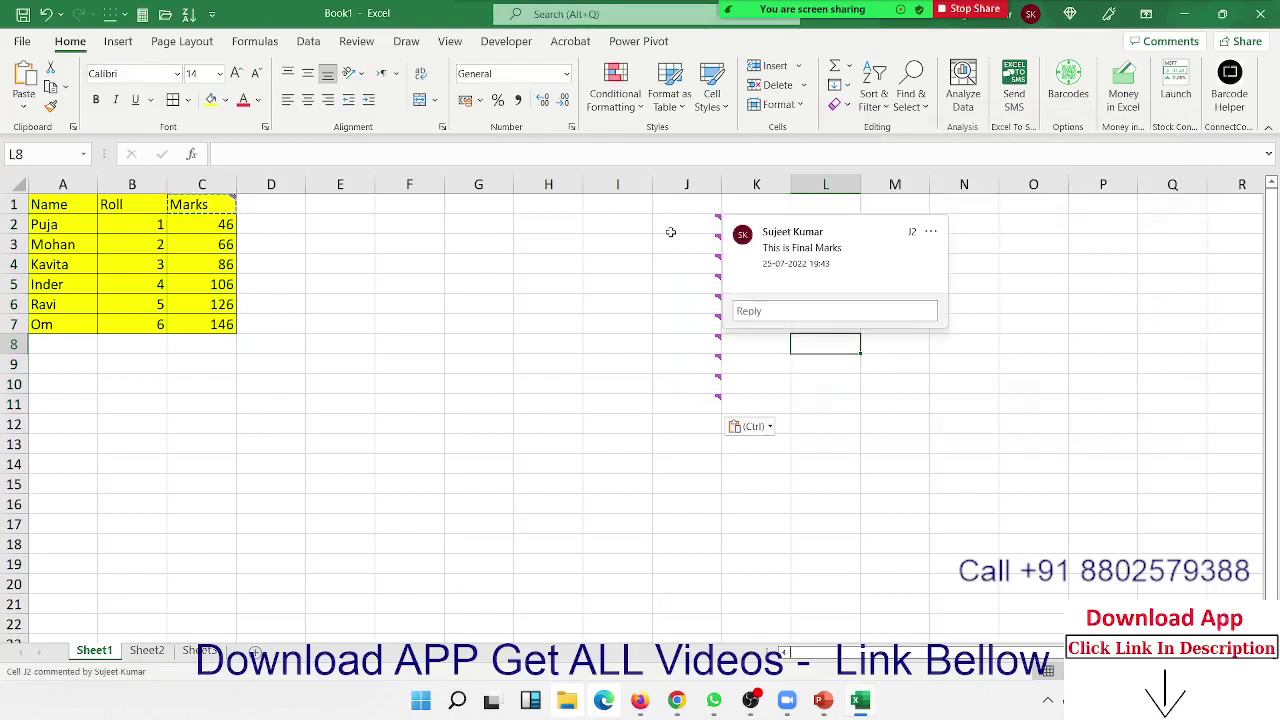
{"action": "mouse_move", "coordinate": [686, 384]}
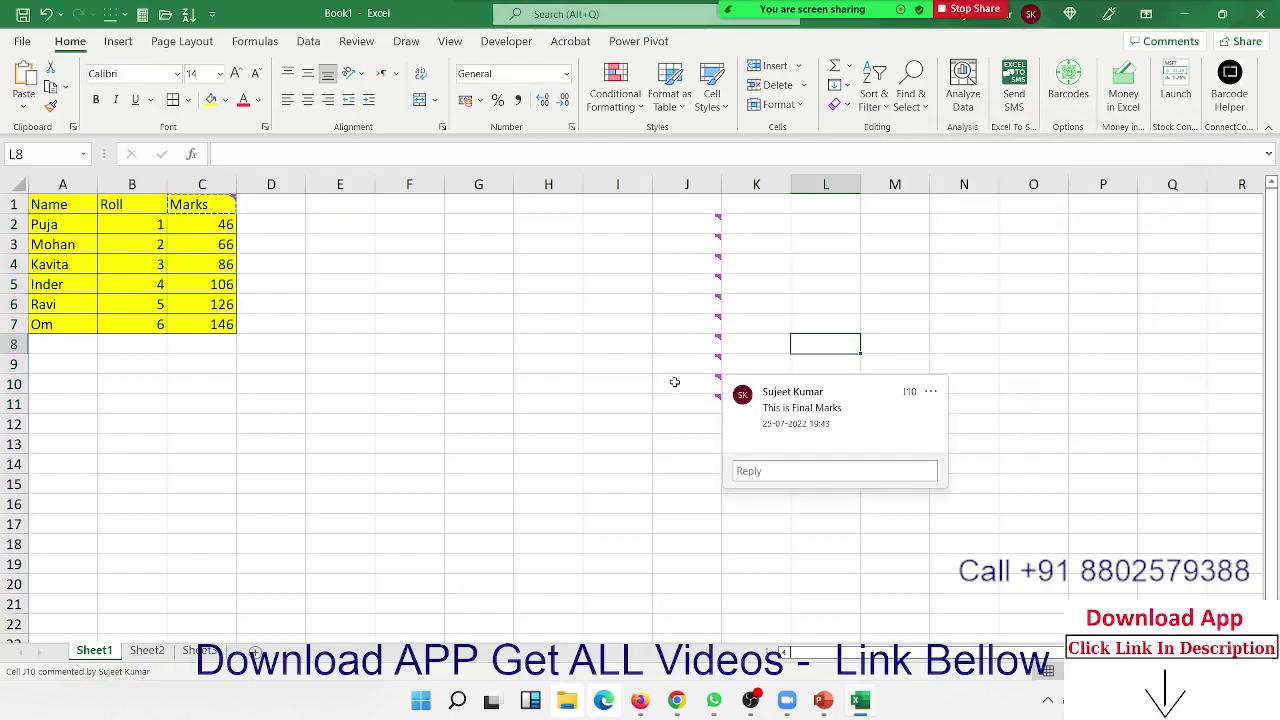
{"action": "left_click", "coordinate": [527, 266]}
{"action": "mouse_move", "coordinate": [686, 224]}
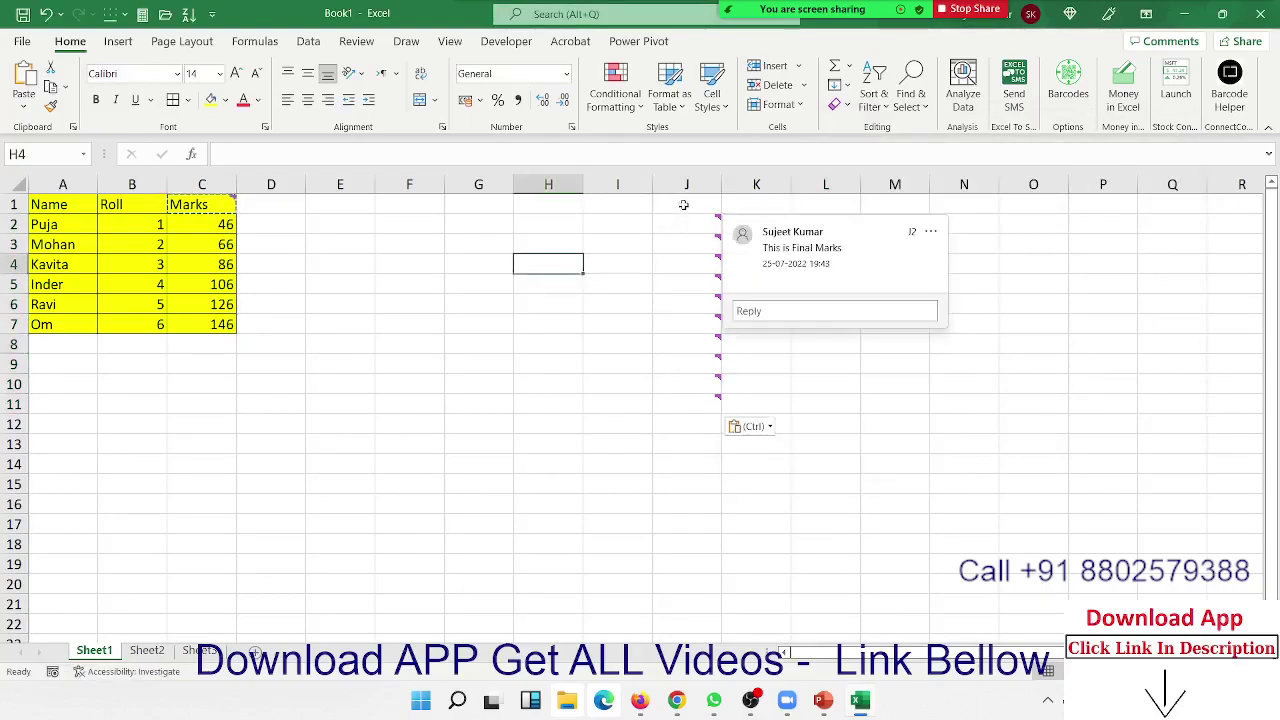
{"action": "left_click_drag", "start_coordinate": [686, 184], "coordinate": [777, 182]}
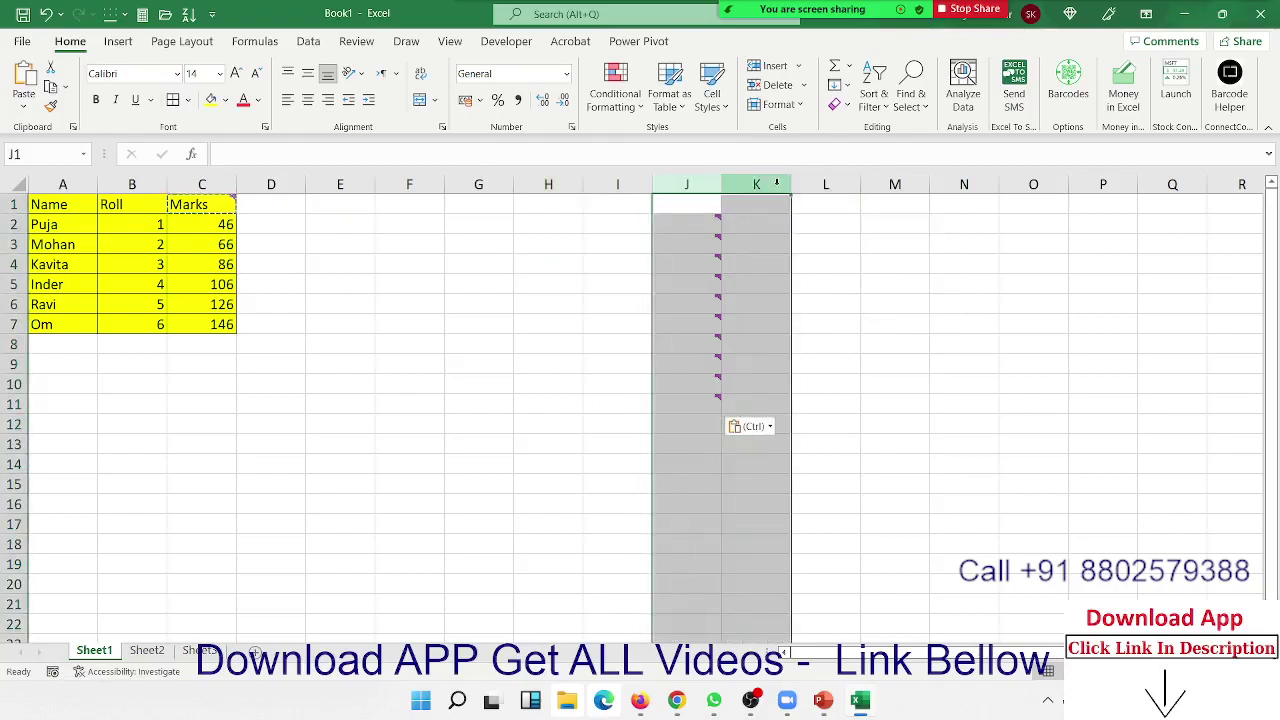
Step: Undo the comments pasted into J2:J11
{"action": "key", "text": "ctrl+z"}
{"action": "left_click", "coordinate": [543, 266]}
{"action": "left_click", "coordinate": [80, 216]}
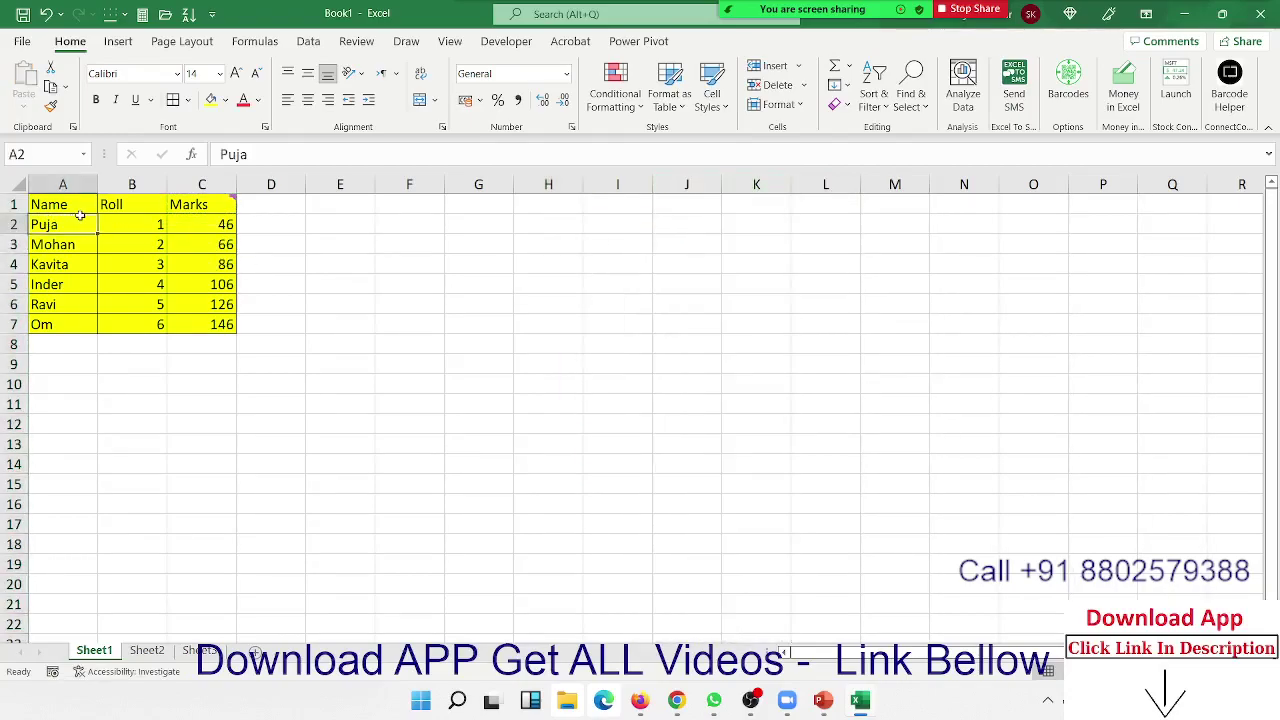
{"action": "left_click_drag", "start_coordinate": [80, 216], "coordinate": [140, 285]}
Step: Preview the sheet for printing with Ctrl+P, then return to the sheet
{"action": "mouse_move", "coordinate": [637, 283]}
{"action": "left_mouse_down"}
{"action": "mouse_move", "coordinate": [825, 466]}
{"action": "mouse_move", "coordinate": [895, 505]}
{"action": "left_mouse_up"}
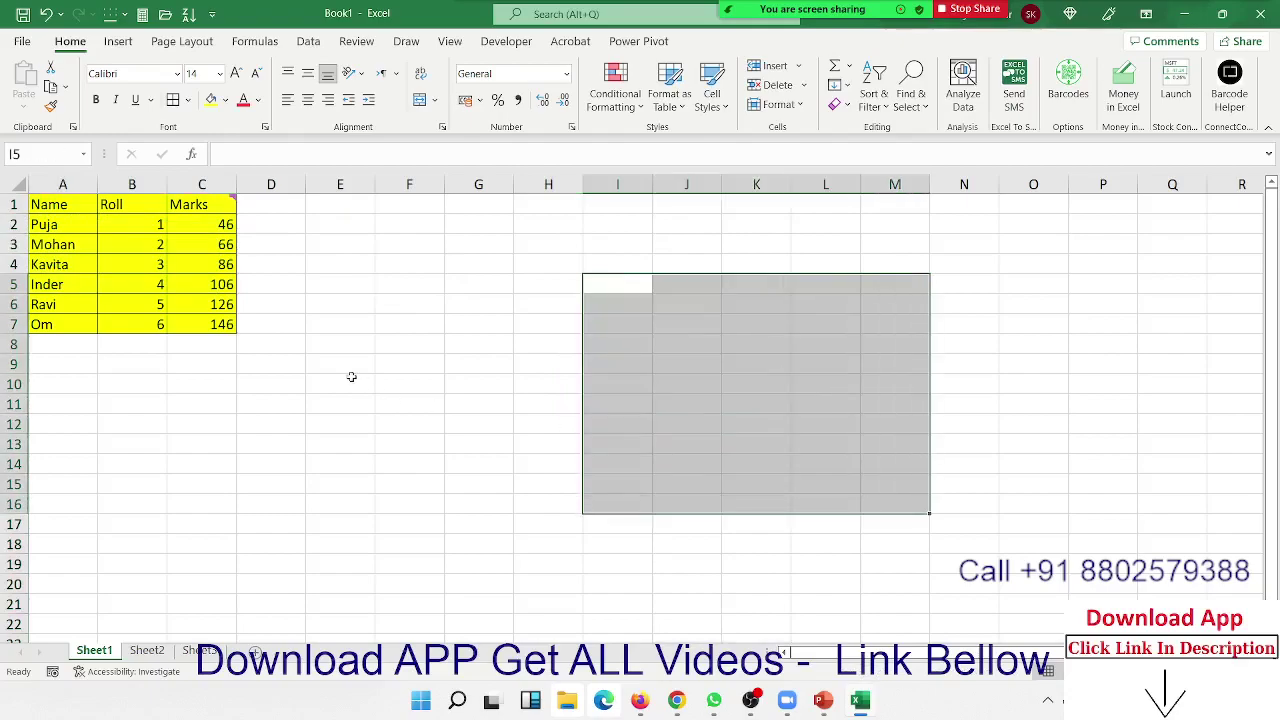
{"action": "left_click_drag", "start_coordinate": [351, 378], "coordinate": [468, 496]}
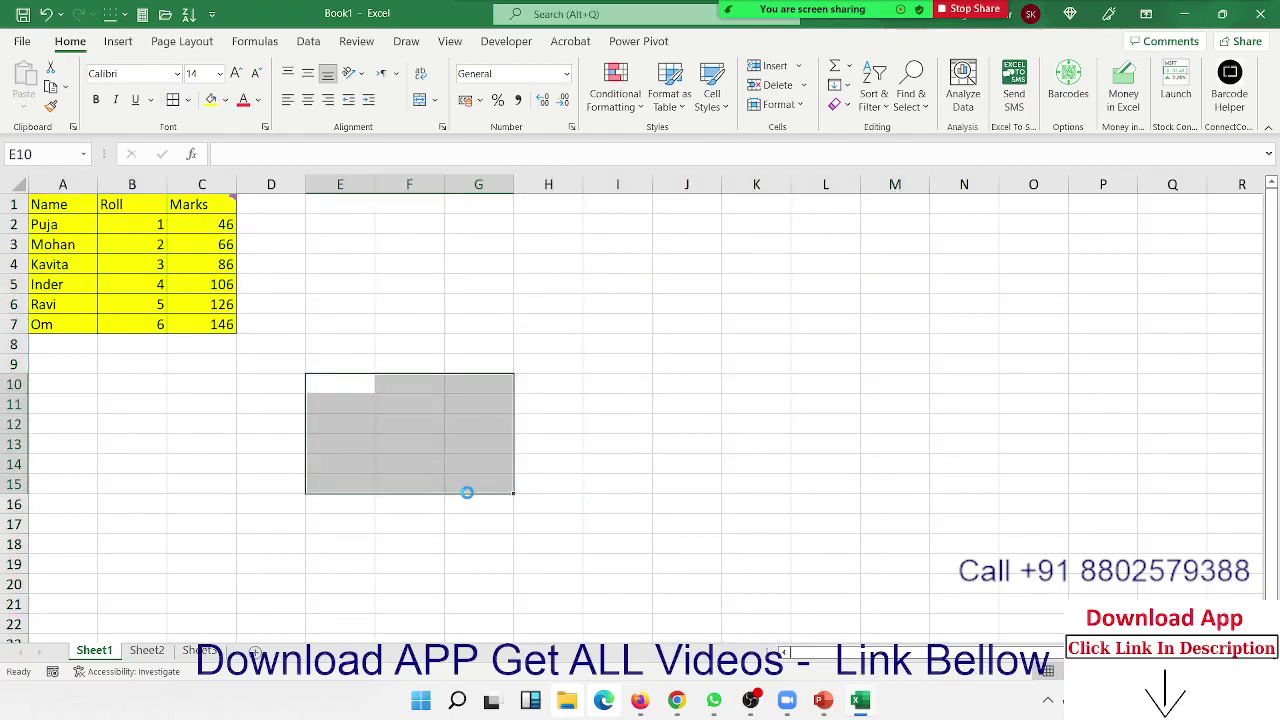
{"action": "key", "text": "ctrl+p"}
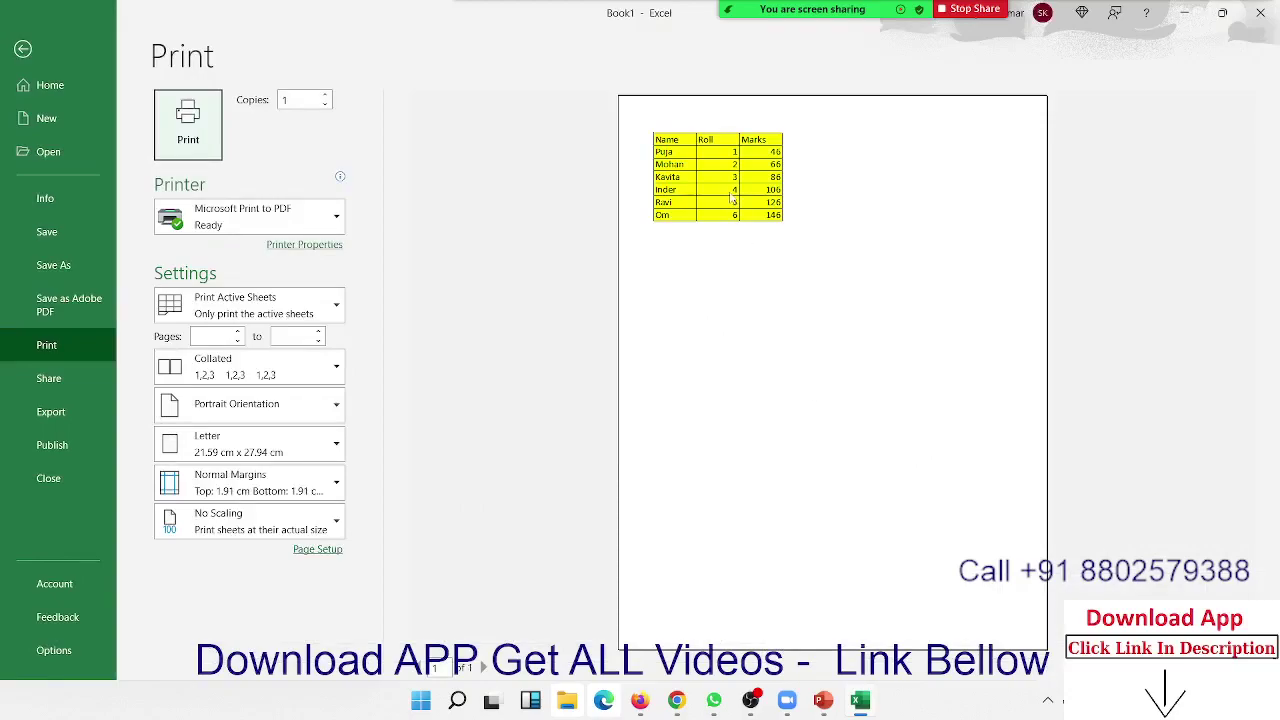
{"action": "key", "text": "Escape"}
{"action": "left_click", "coordinate": [460, 305]}
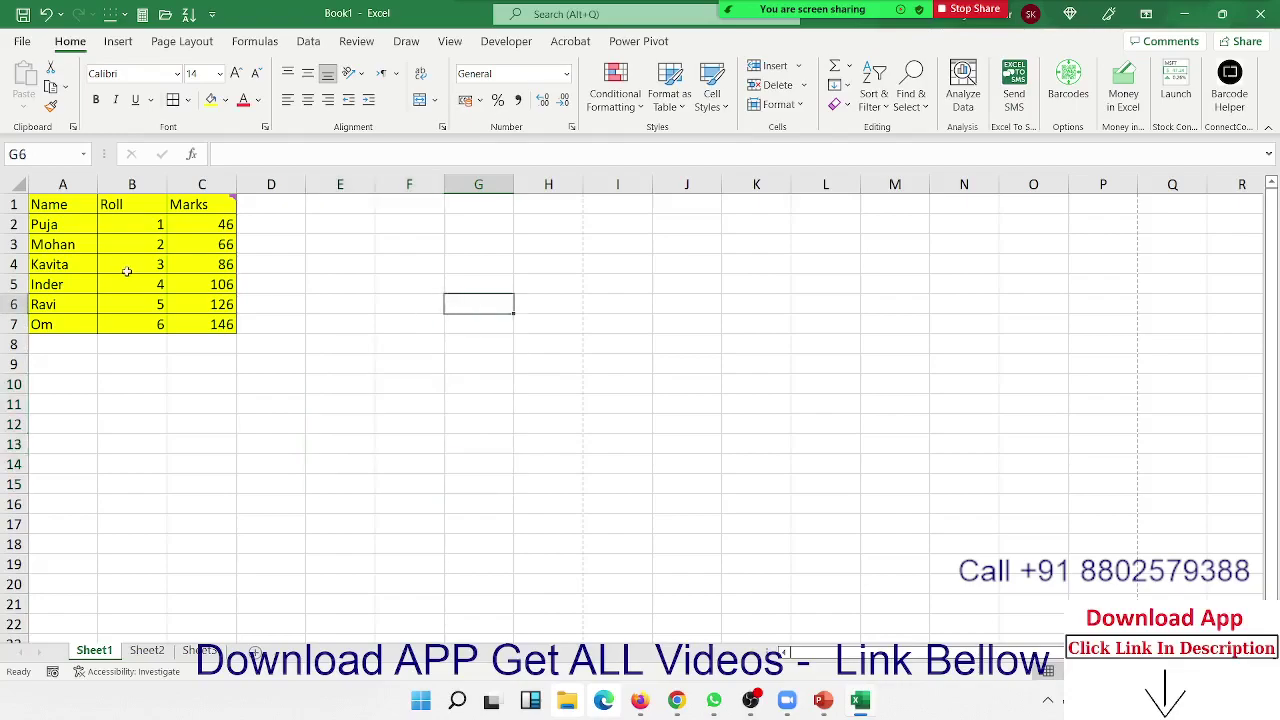
{"action": "left_click_drag", "start_coordinate": [50, 204], "coordinate": [236, 326]}
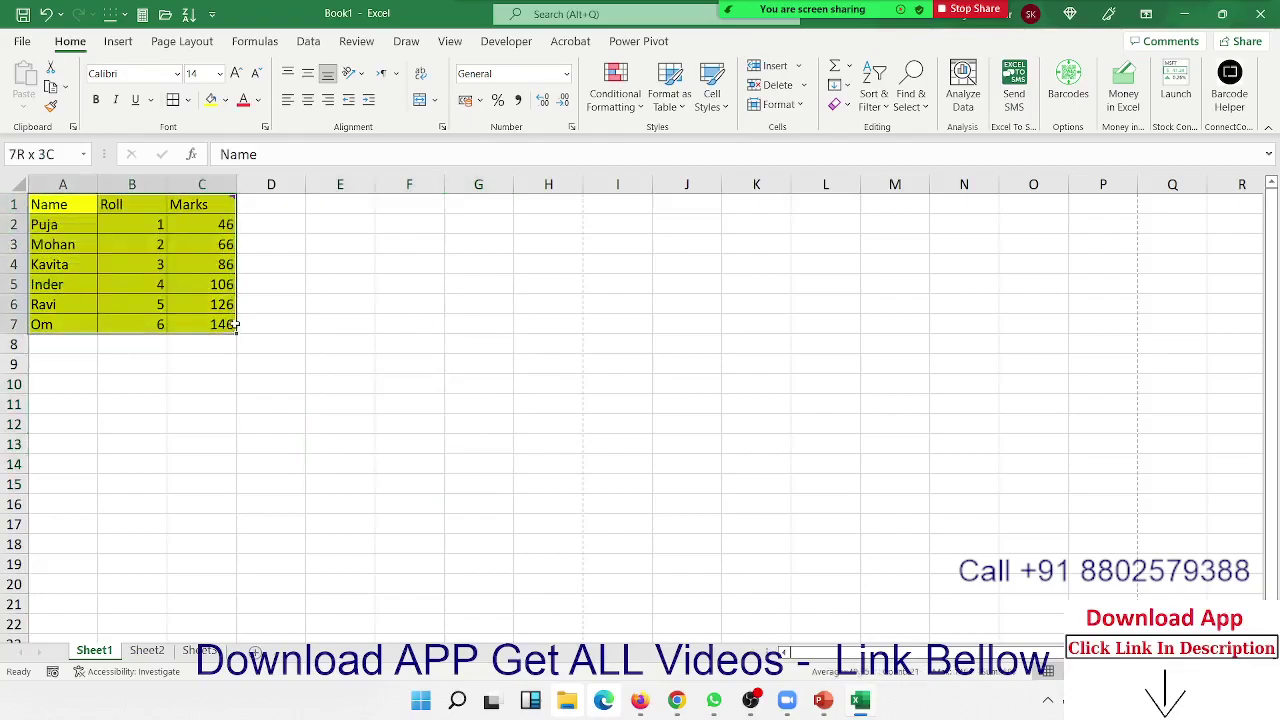
{"action": "key", "text": "ctrl+c"}
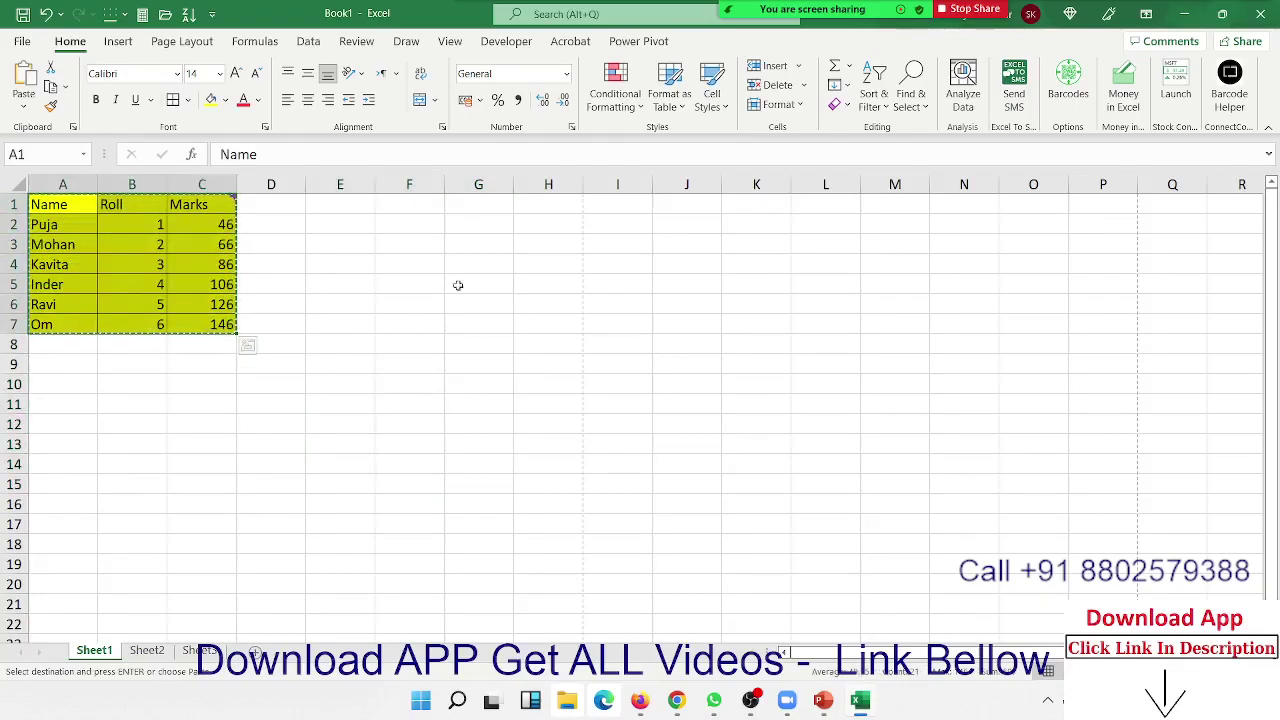
{"action": "left_click", "coordinate": [609, 206]}
{"action": "right_click", "coordinate": [609, 206]}
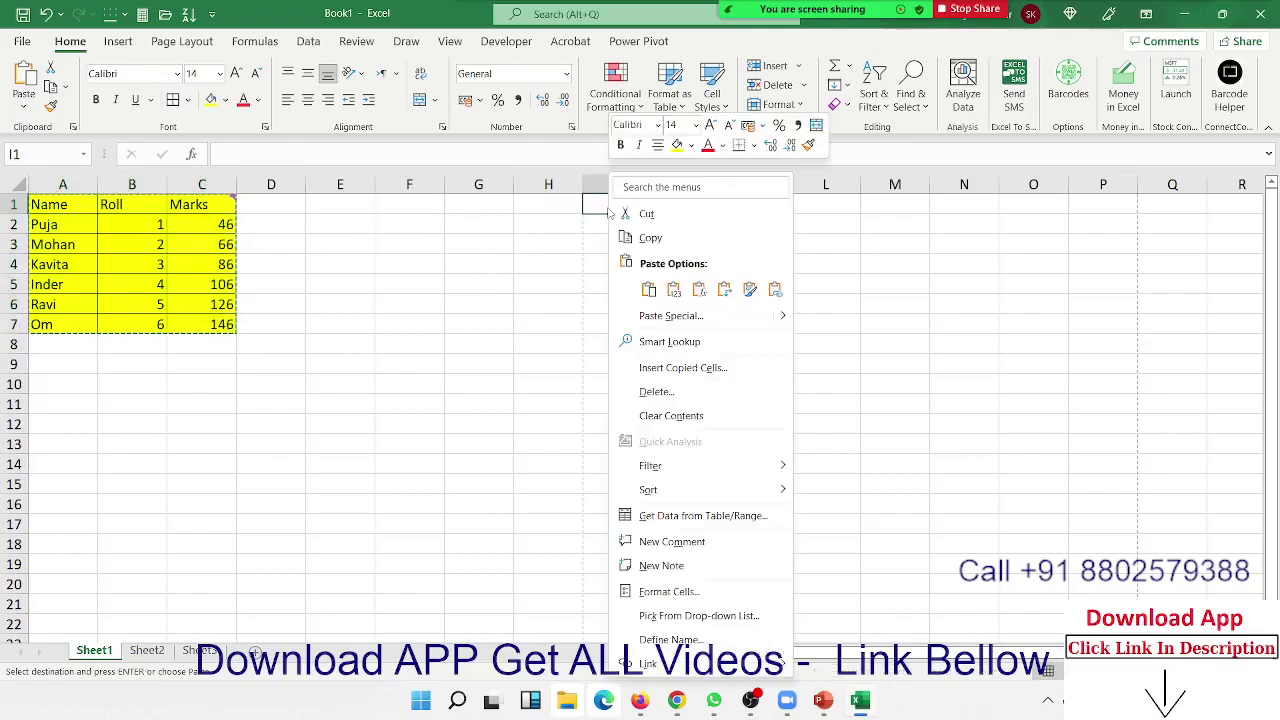
{"action": "left_click", "coordinate": [660, 320]}
{"action": "left_click", "coordinate": [672, 287]}
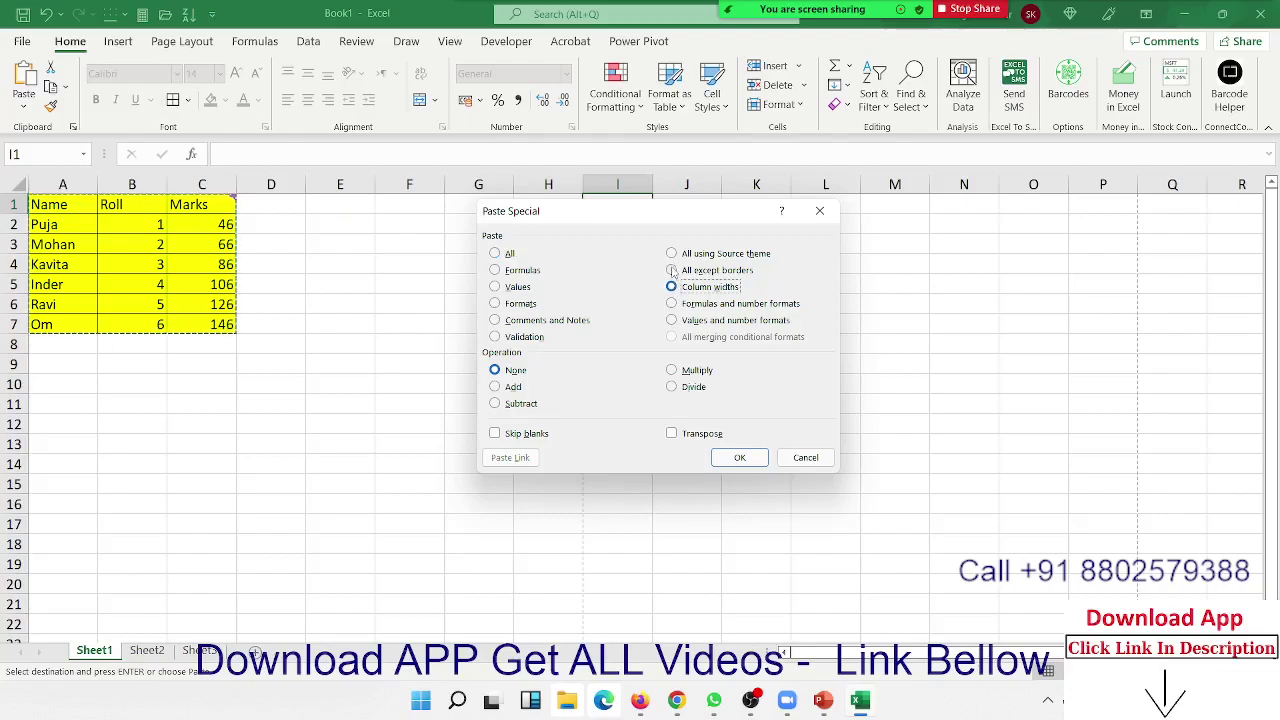
{"action": "left_click", "coordinate": [672, 270]}
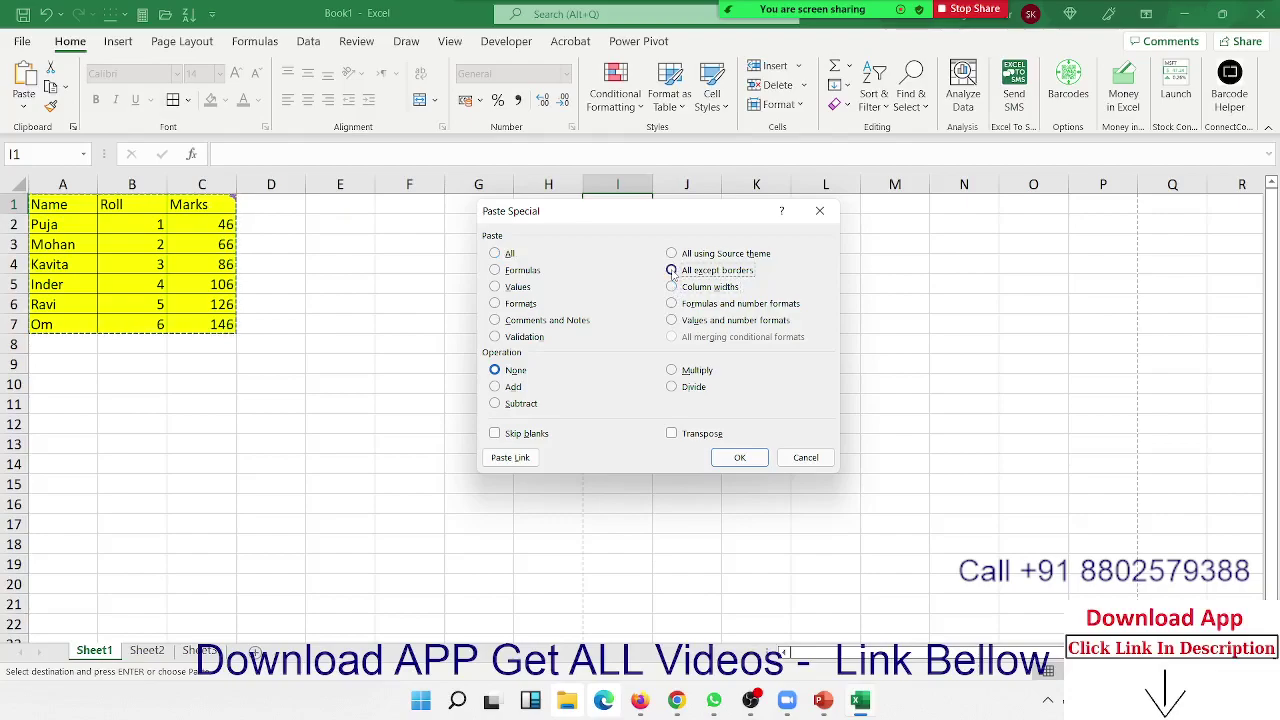
{"action": "left_click", "coordinate": [748, 461]}
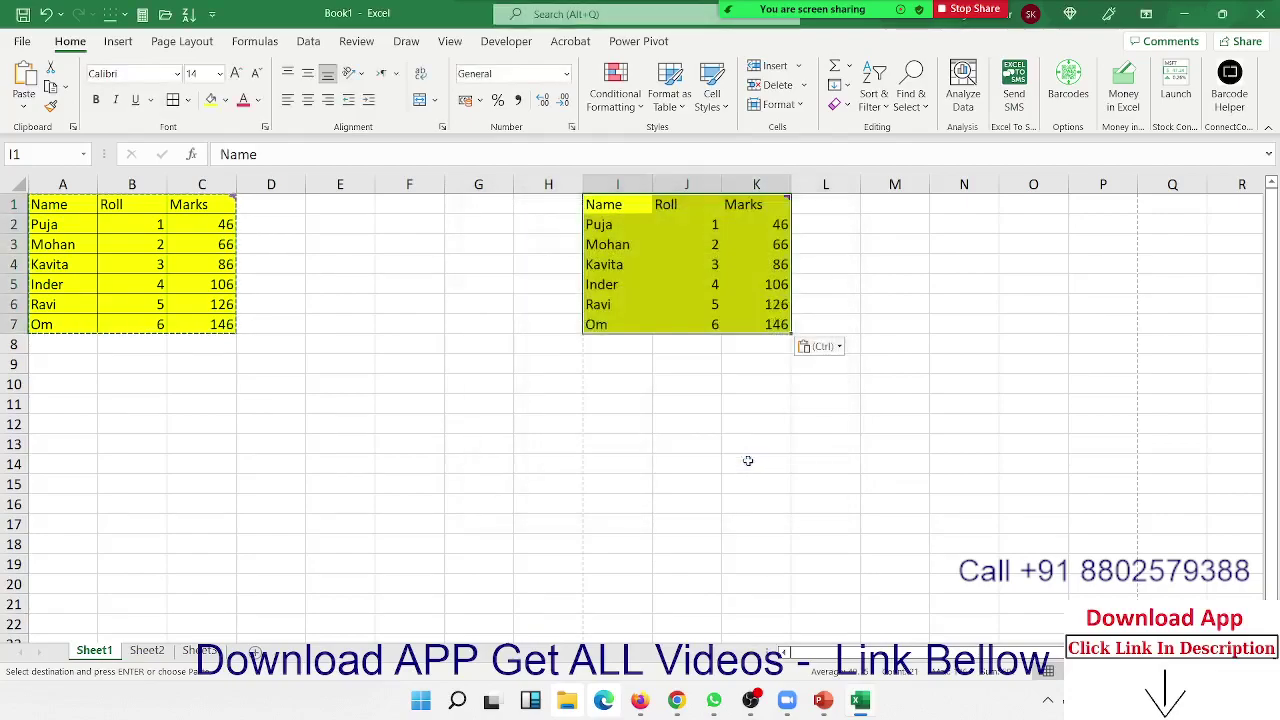
{"action": "left_click", "coordinate": [748, 461]}
{"action": "left_click_drag", "start_coordinate": [133, 244], "coordinate": [157, 323]}
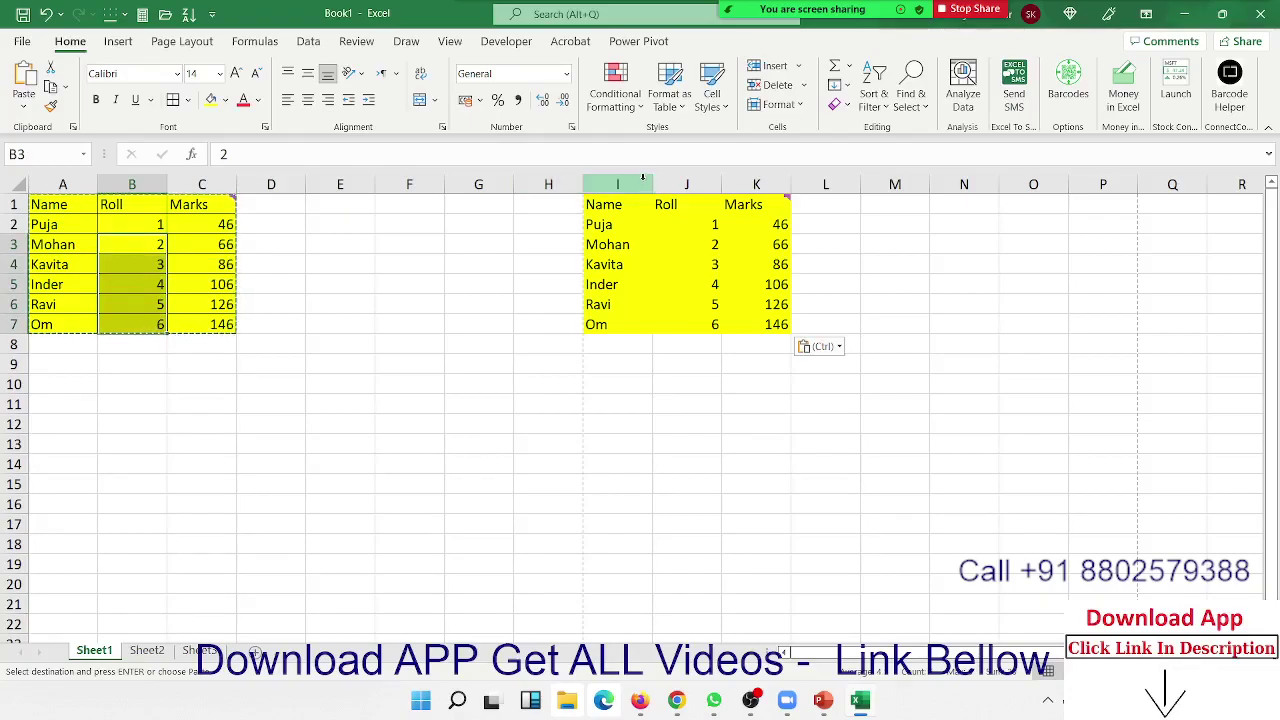
{"action": "left_click_drag", "start_coordinate": [644, 185], "coordinate": [782, 181]}
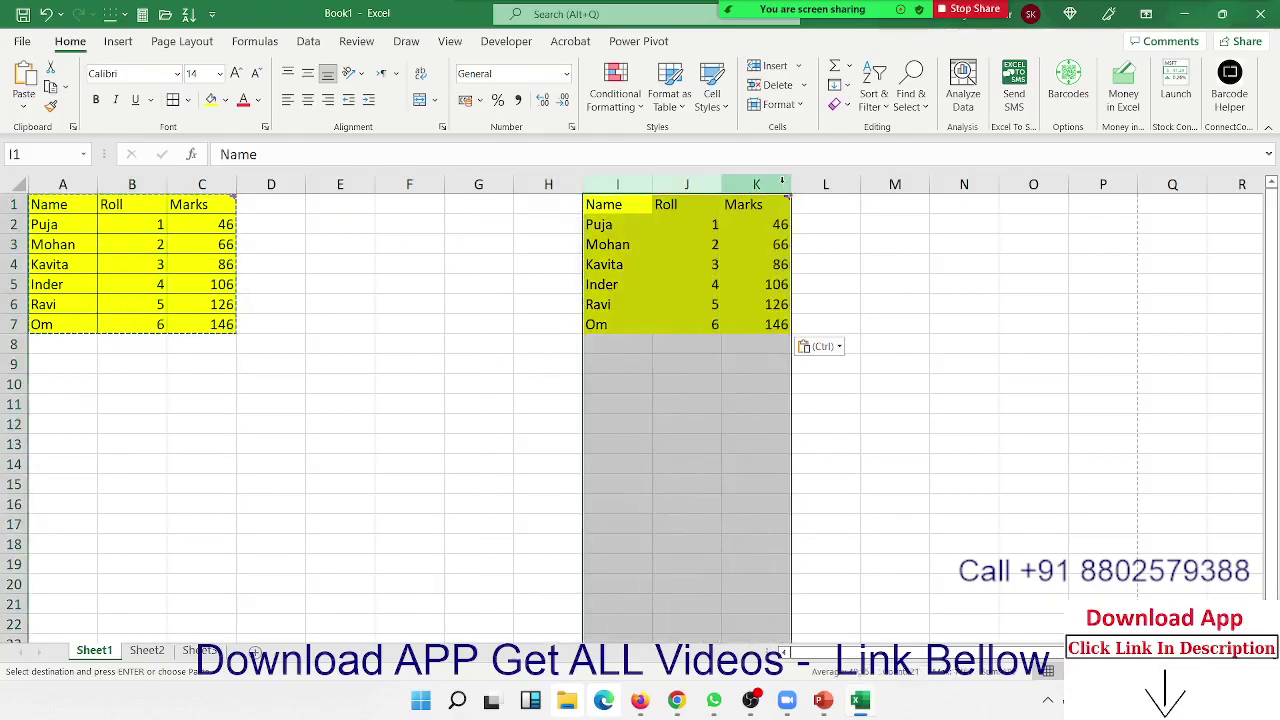
{"action": "key", "text": "ctrl+z"}
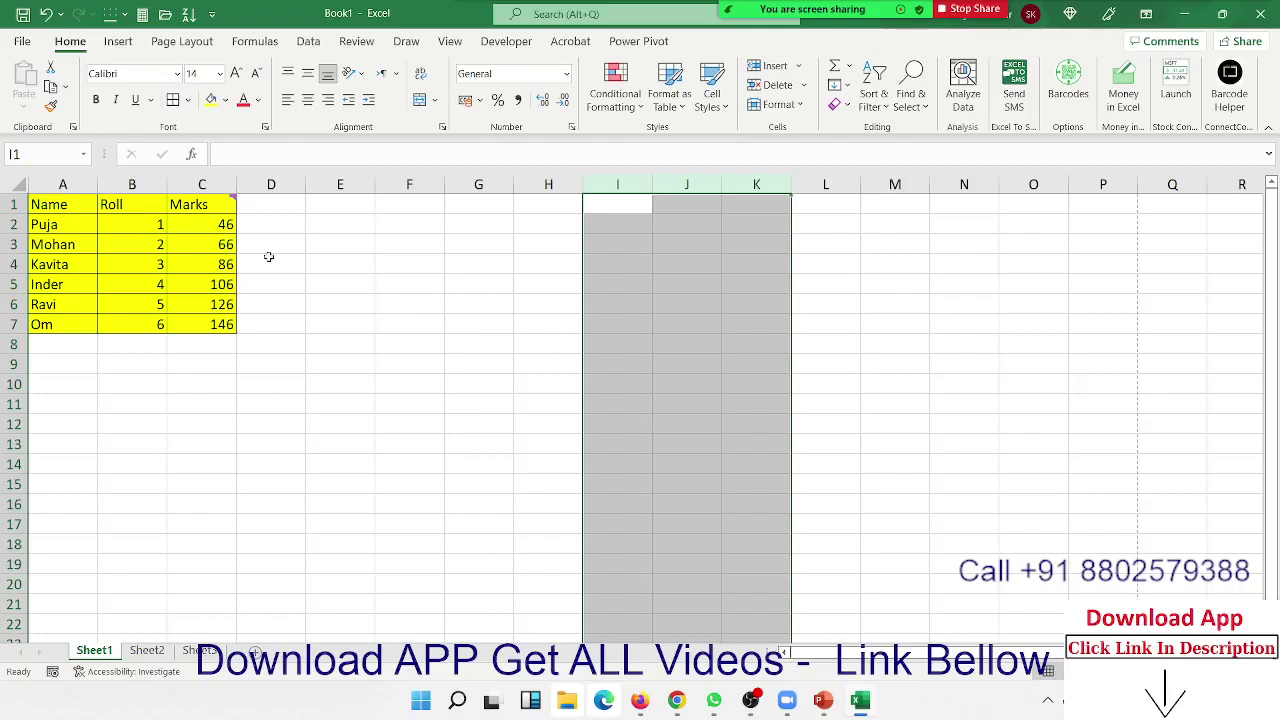
Step: Narrow columns A–C to fit the Name, Roll and Marks data, then copy A1:C7
{"action": "left_click_drag", "start_coordinate": [237, 185], "coordinate": [79, 186]}
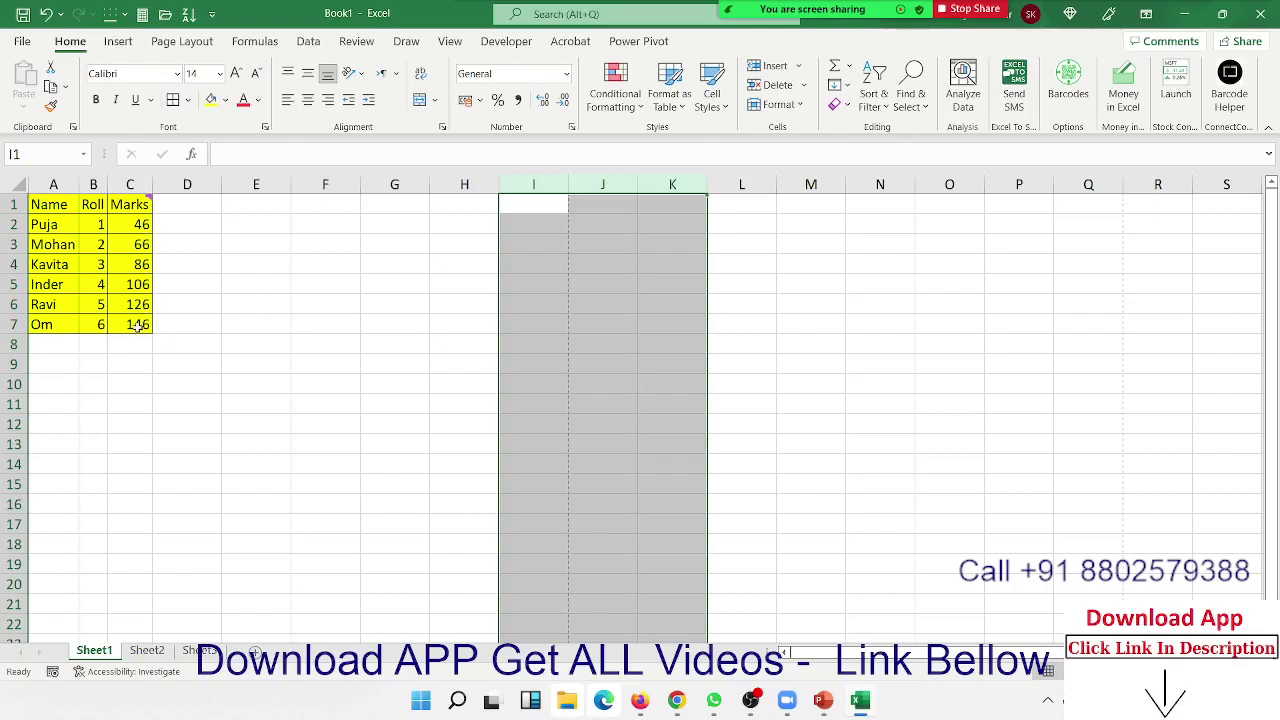
{"action": "left_click_drag", "start_coordinate": [138, 324], "coordinate": [37, 204]}
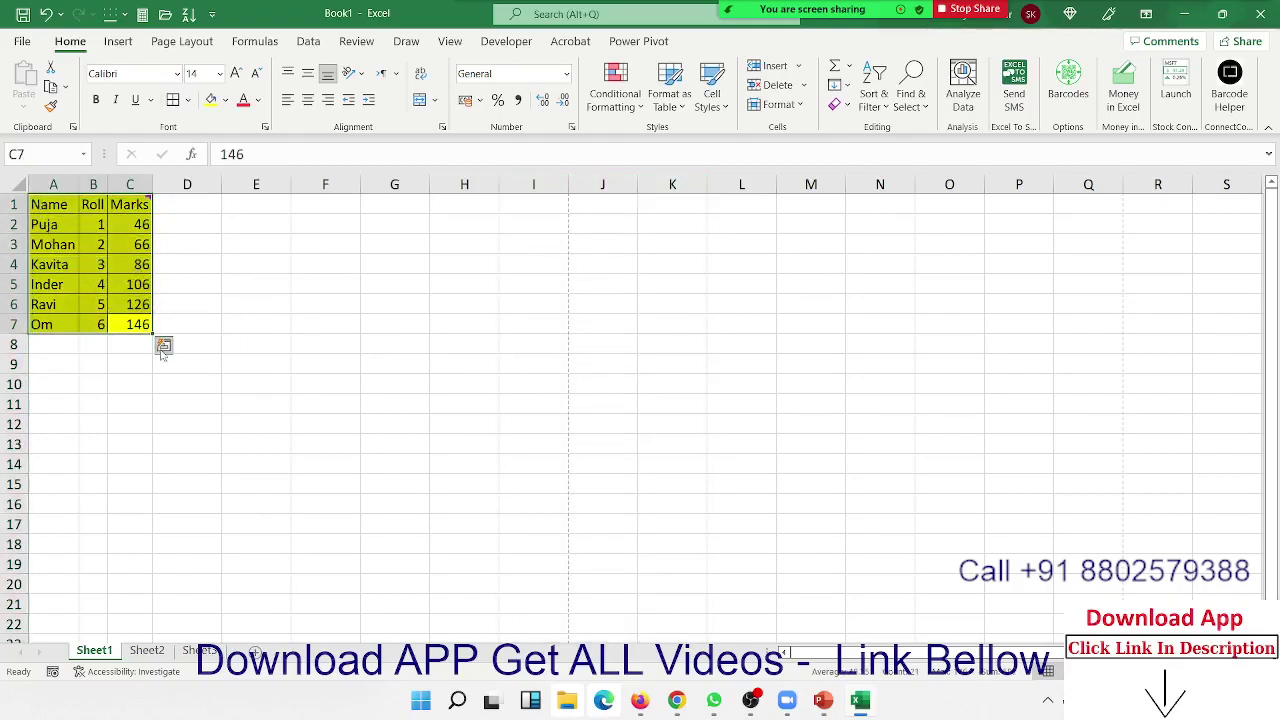
{"action": "left_click", "coordinate": [127, 388]}
{"action": "left_click_drag", "start_coordinate": [138, 324], "coordinate": [37, 204]}
{"action": "key", "text": "ctrl+c"}
Step: Paste the table at K1, then paste Column widths only so K–M match A–C
{"action": "left_click", "coordinate": [645, 211]}
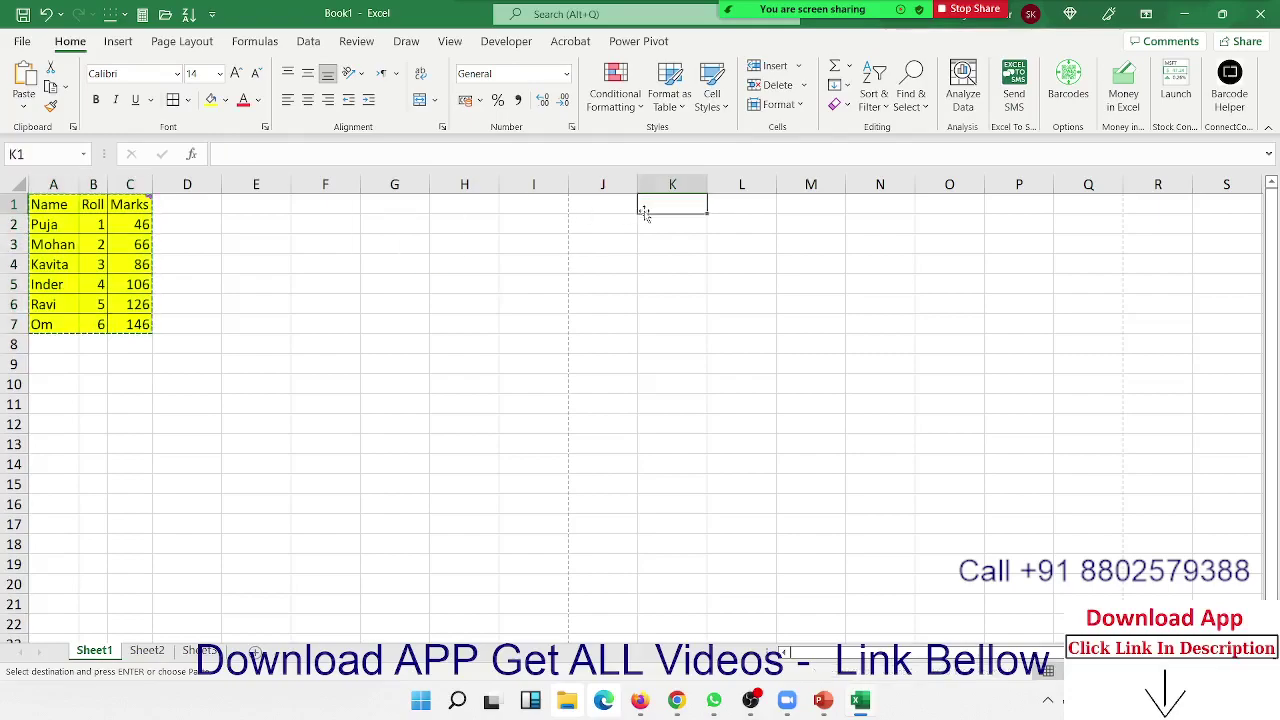
{"action": "key", "text": "ctrl+v"}
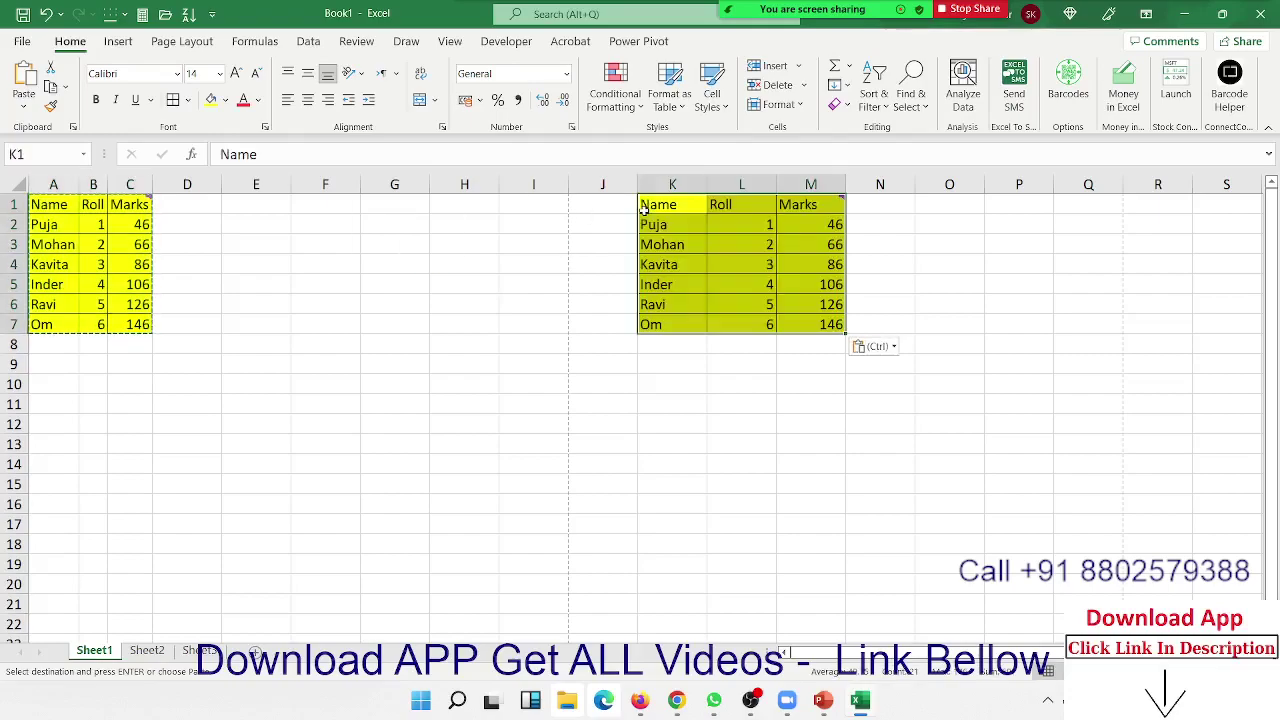
{"action": "right_click", "coordinate": [720, 227]}
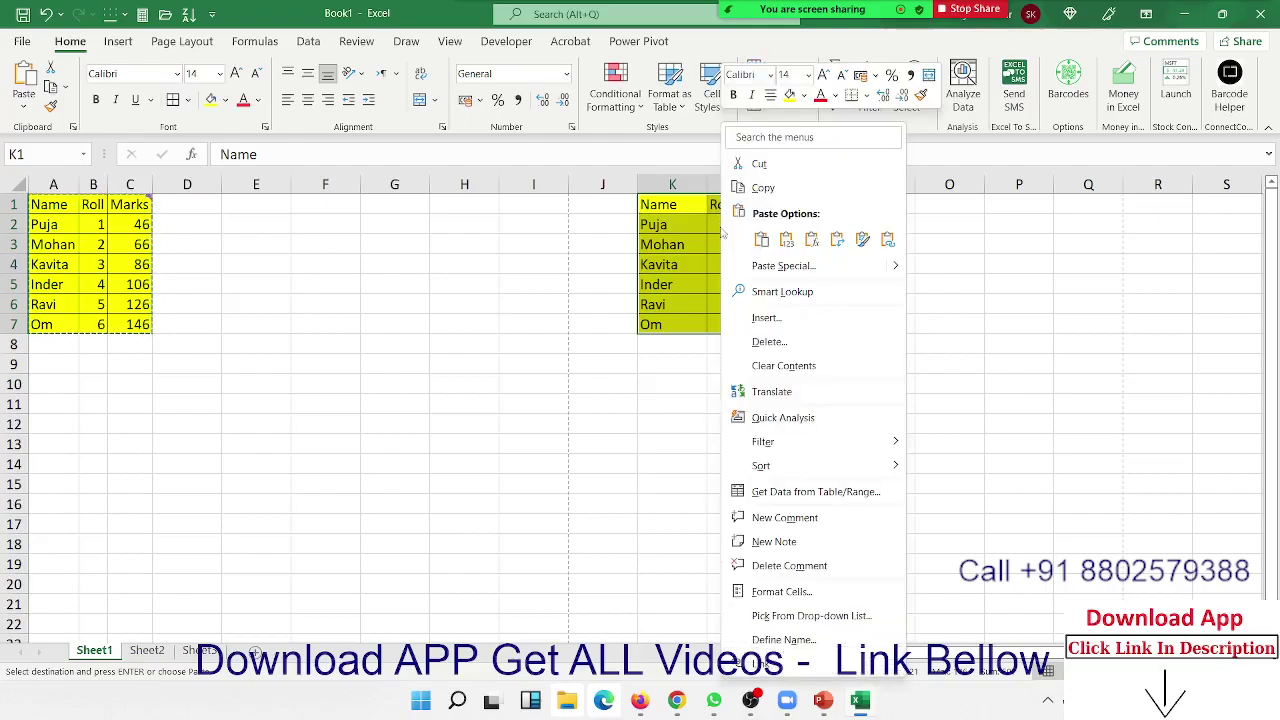
{"action": "left_click", "coordinate": [787, 277]}
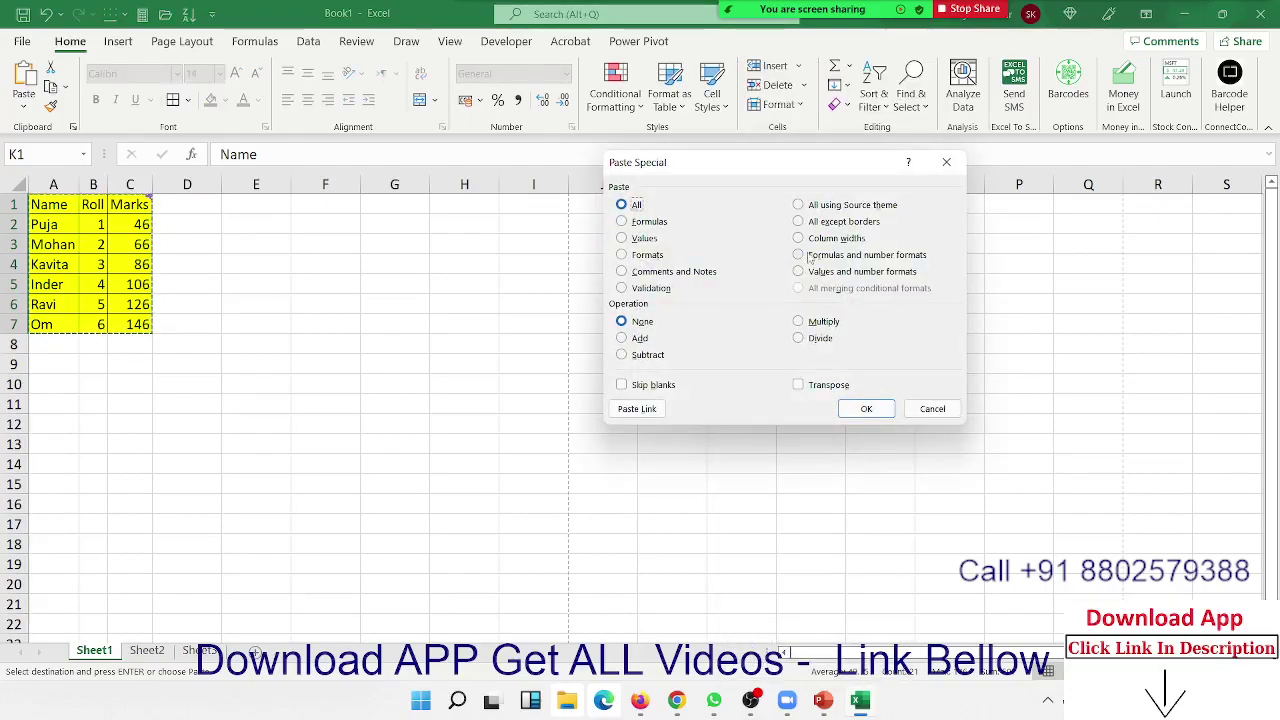
{"action": "left_click", "coordinate": [816, 240]}
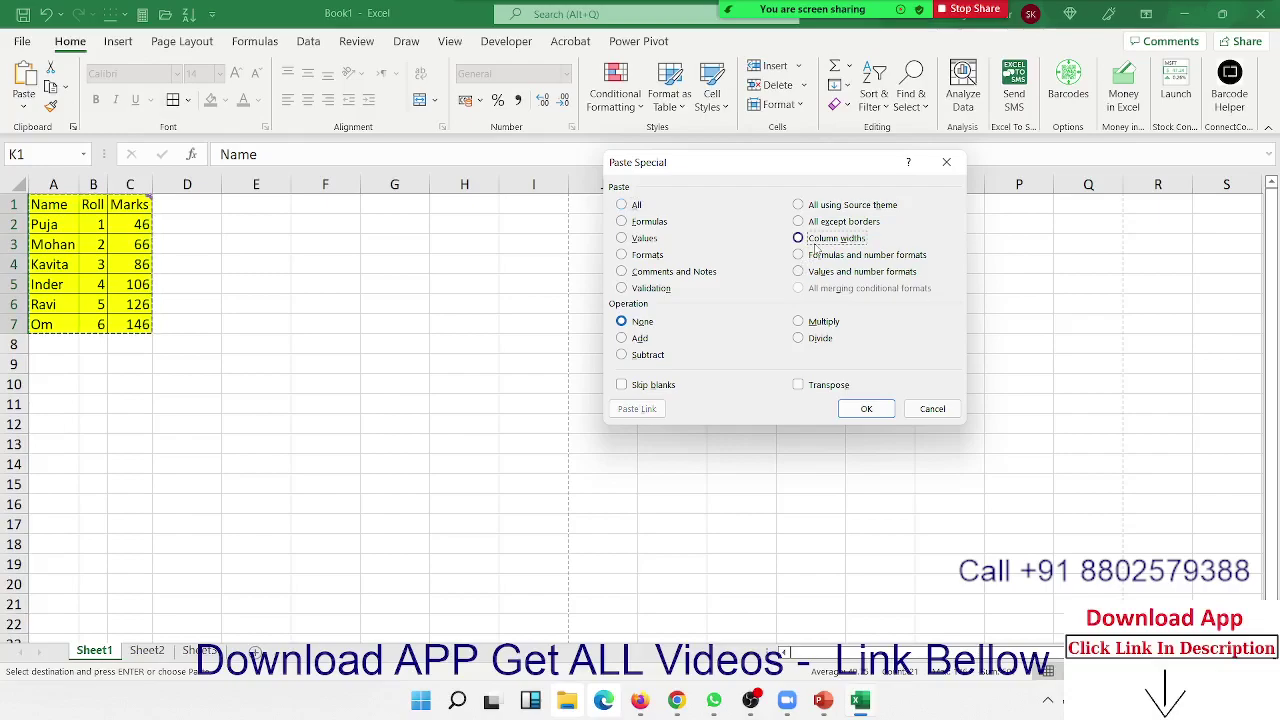
{"action": "mouse_move", "coordinate": [707, 168]}
{"action": "left_mouse_down"}
{"action": "mouse_move", "coordinate": [337, 147]}
{"action": "mouse_move", "coordinate": [366, 145]}
{"action": "left_mouse_up"}
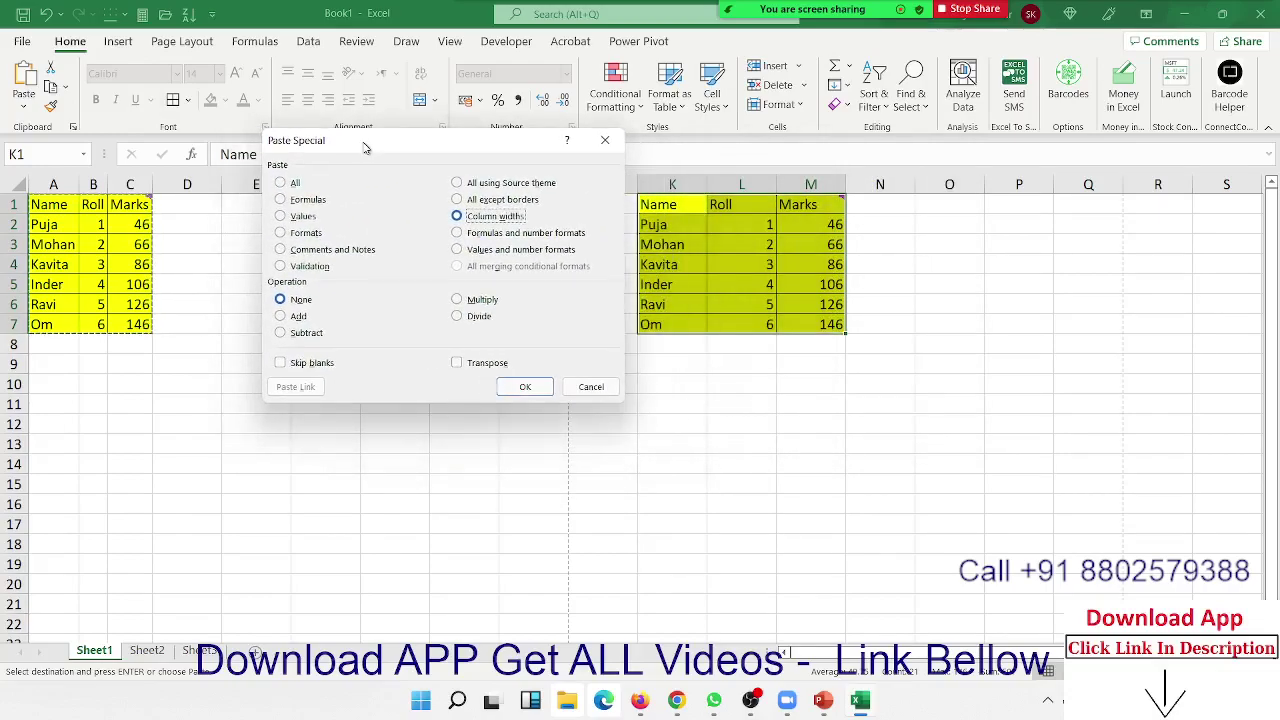
{"action": "left_click", "coordinate": [530, 389]}
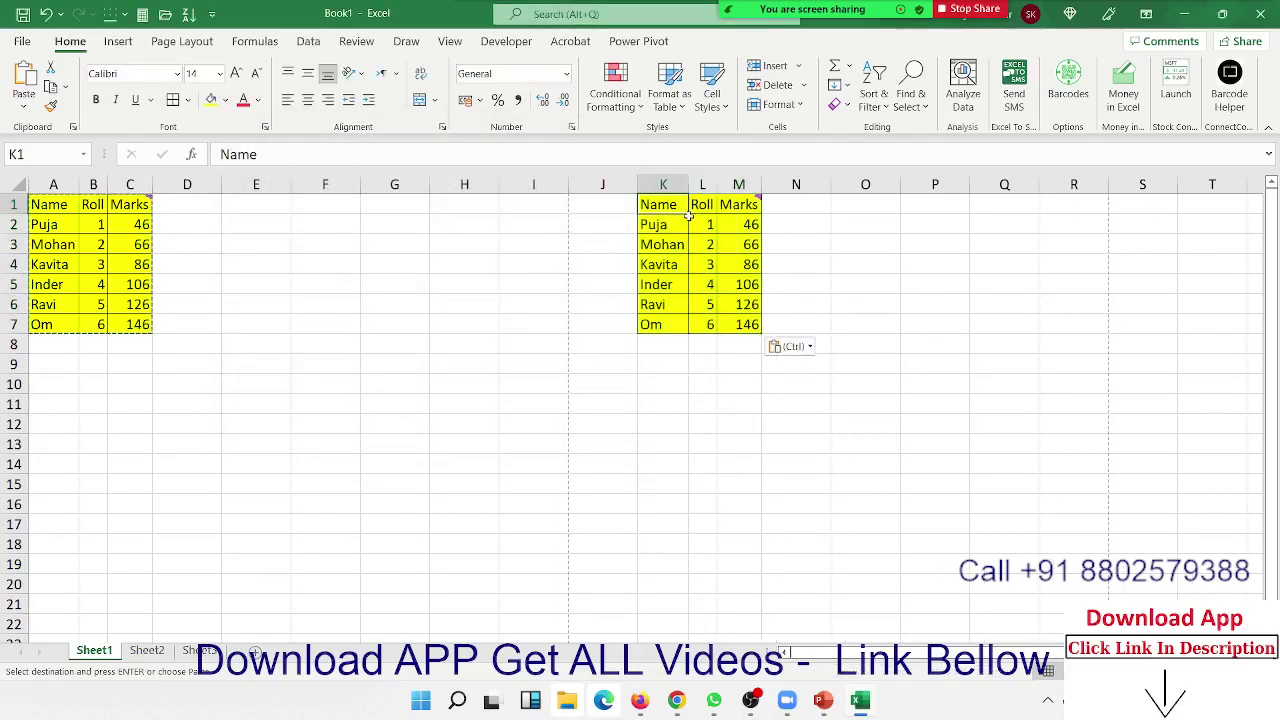
{"action": "left_click_drag", "start_coordinate": [670, 206], "coordinate": [748, 324]}
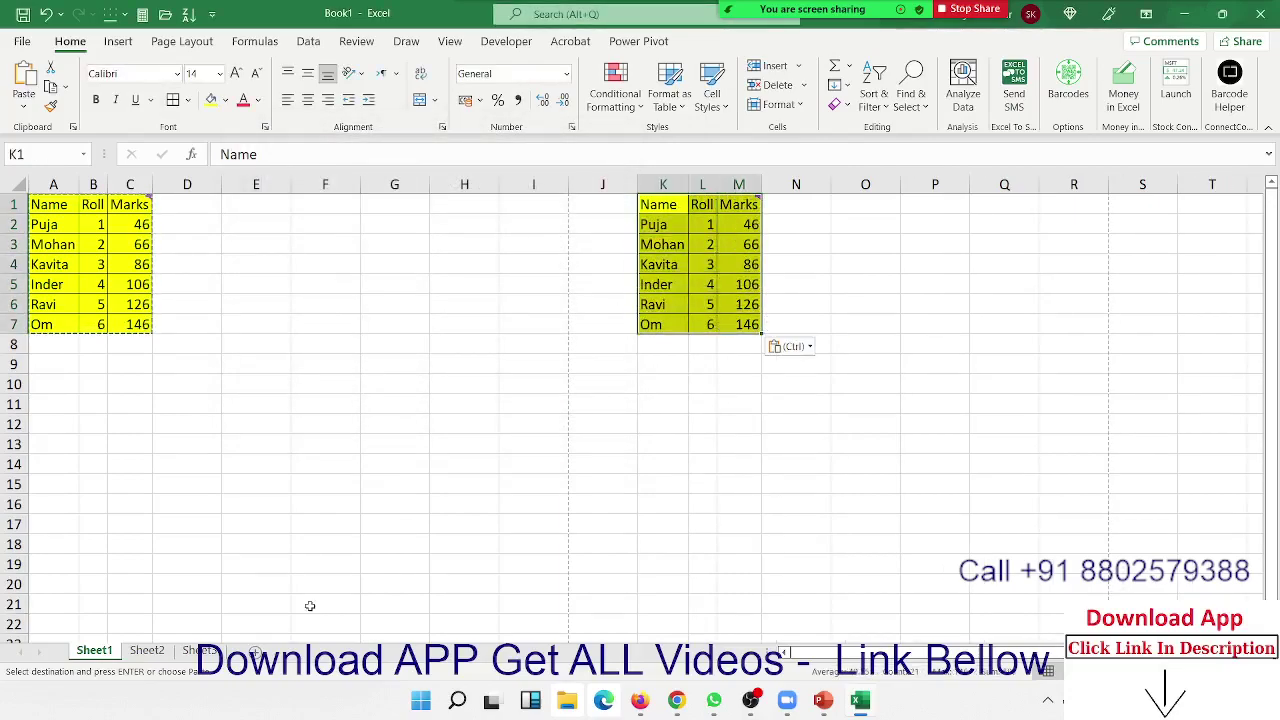
{"action": "right_click", "coordinate": [858, 206]}
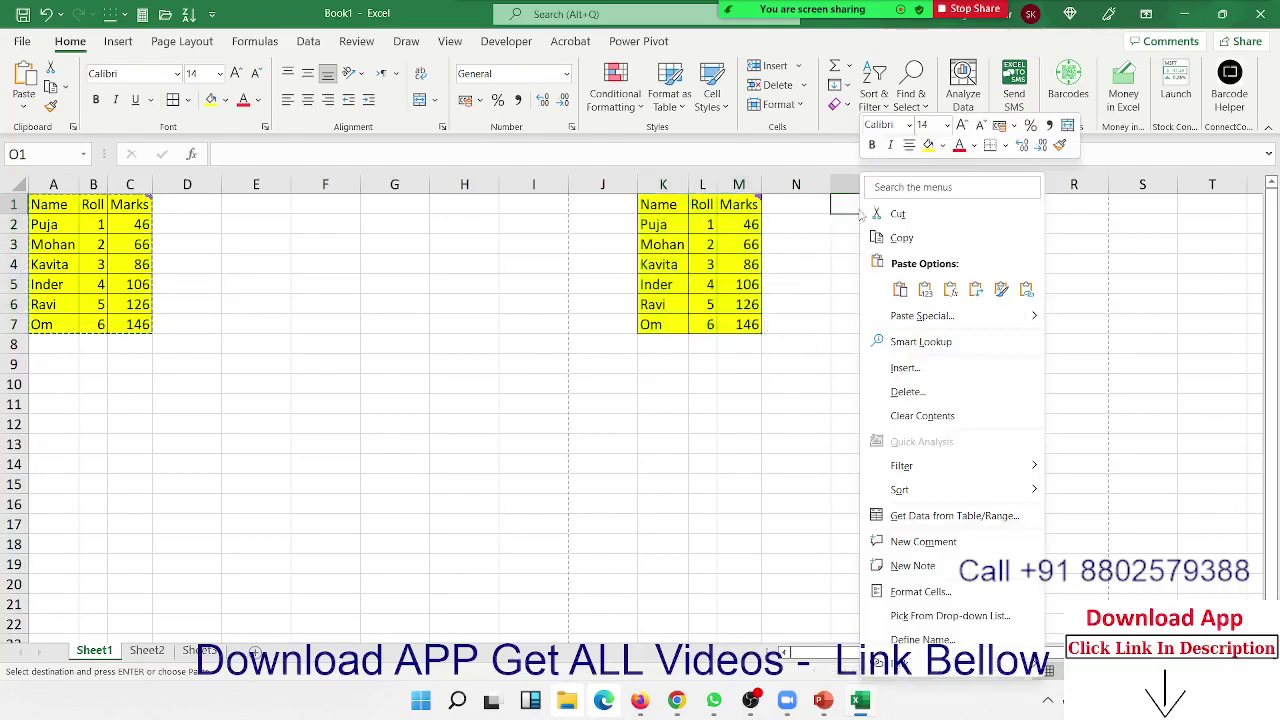
{"action": "left_click", "coordinate": [918, 316]}
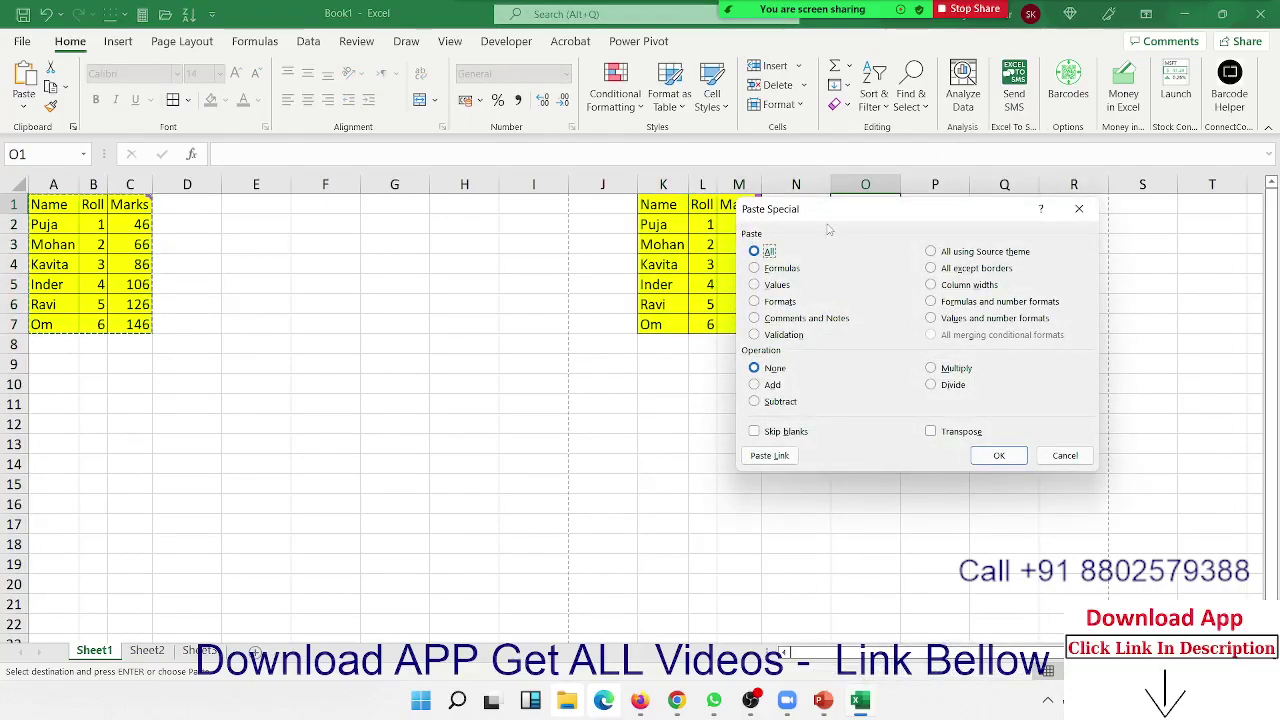
{"action": "mouse_move", "coordinate": [826, 222]}
{"action": "left_mouse_down"}
{"action": "mouse_move", "coordinate": [590, 222]}
{"action": "mouse_move", "coordinate": [300, 198]}
{"action": "left_mouse_up"}
{"action": "left_click", "coordinate": [450, 266]}
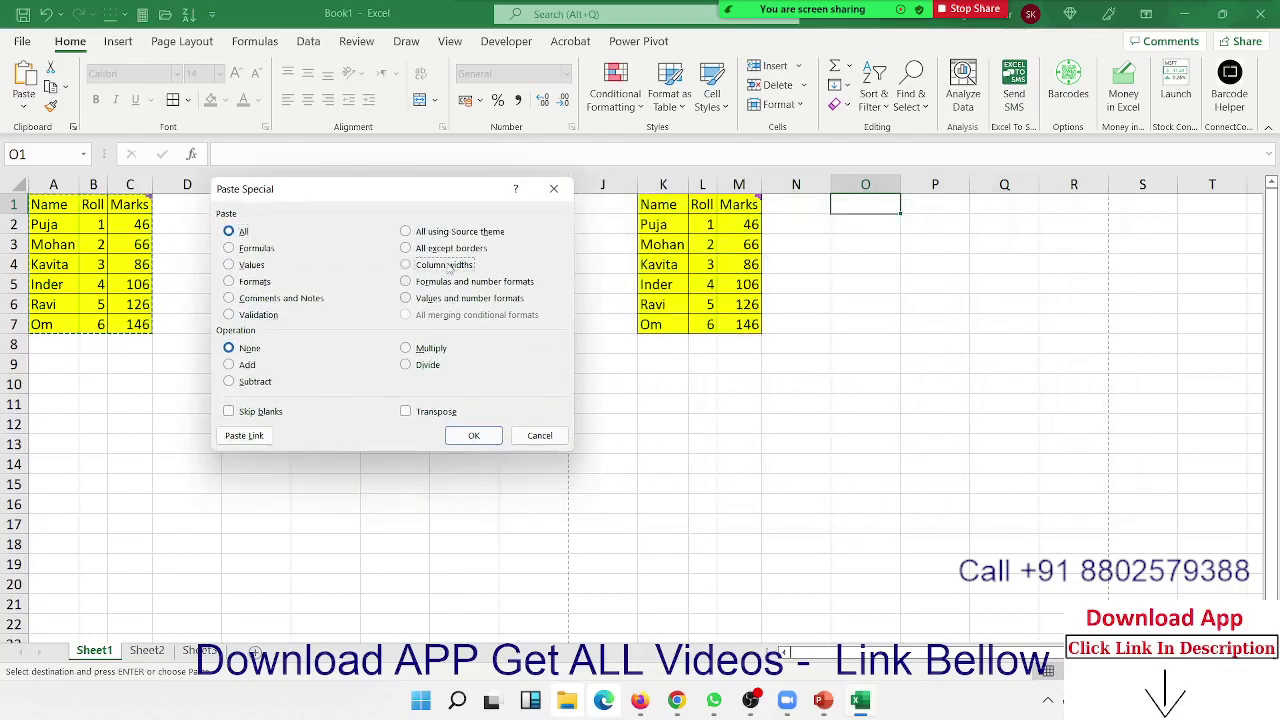
{"action": "left_click", "coordinate": [470, 437]}
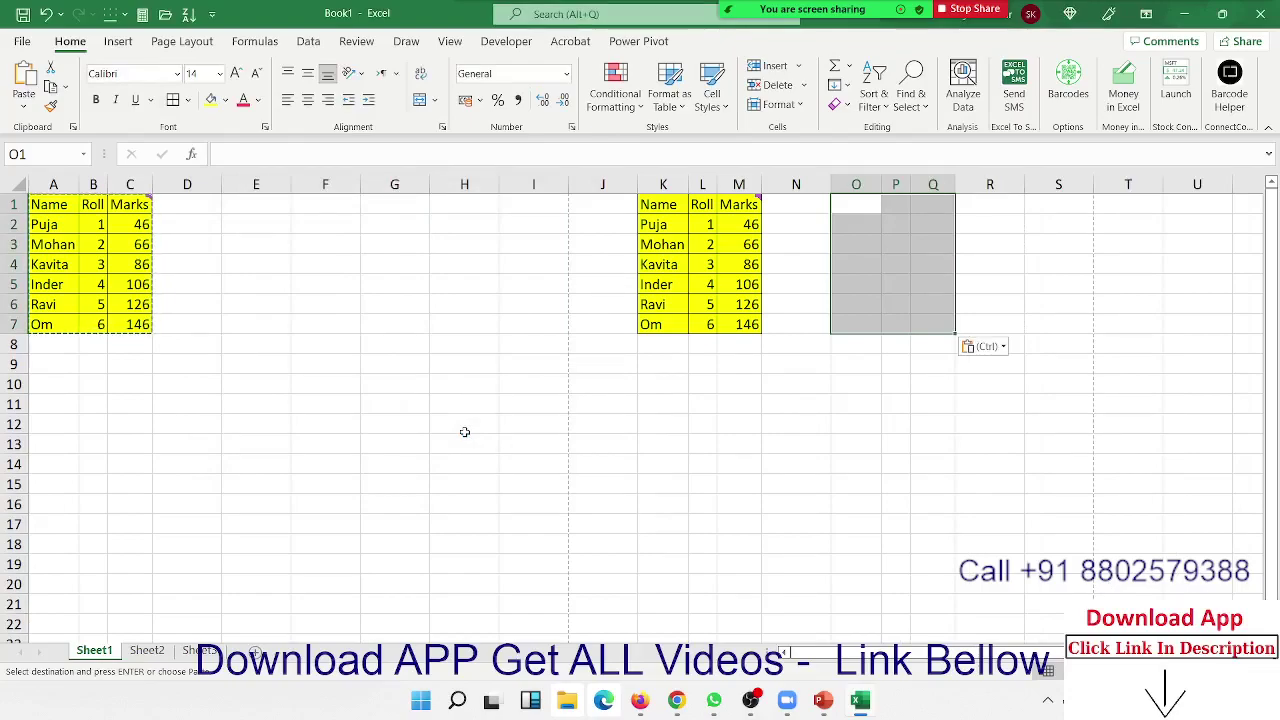
{"action": "key", "text": "ctrl+z"}
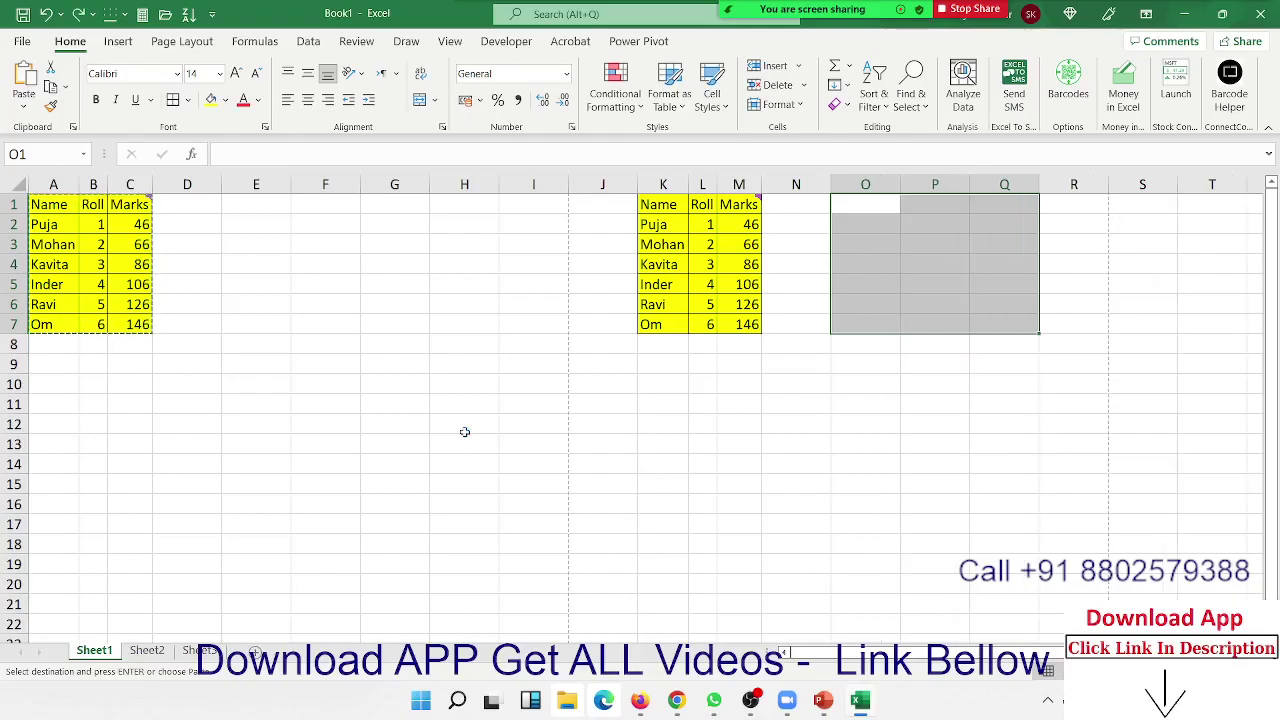
{"action": "left_click", "coordinate": [848, 265]}
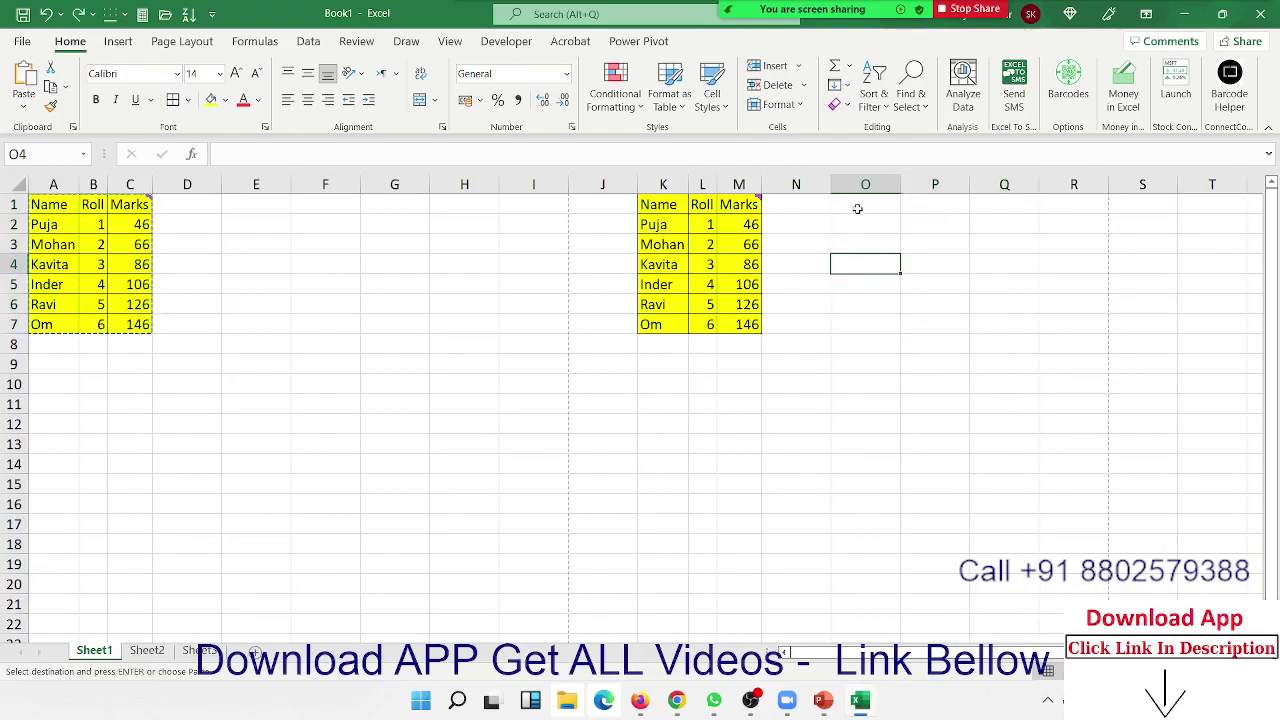
Step: Paste the Name/Roll/Marks table at O1 with source column widths, then select columns H–Q
{"action": "right_click", "coordinate": [858, 212]}
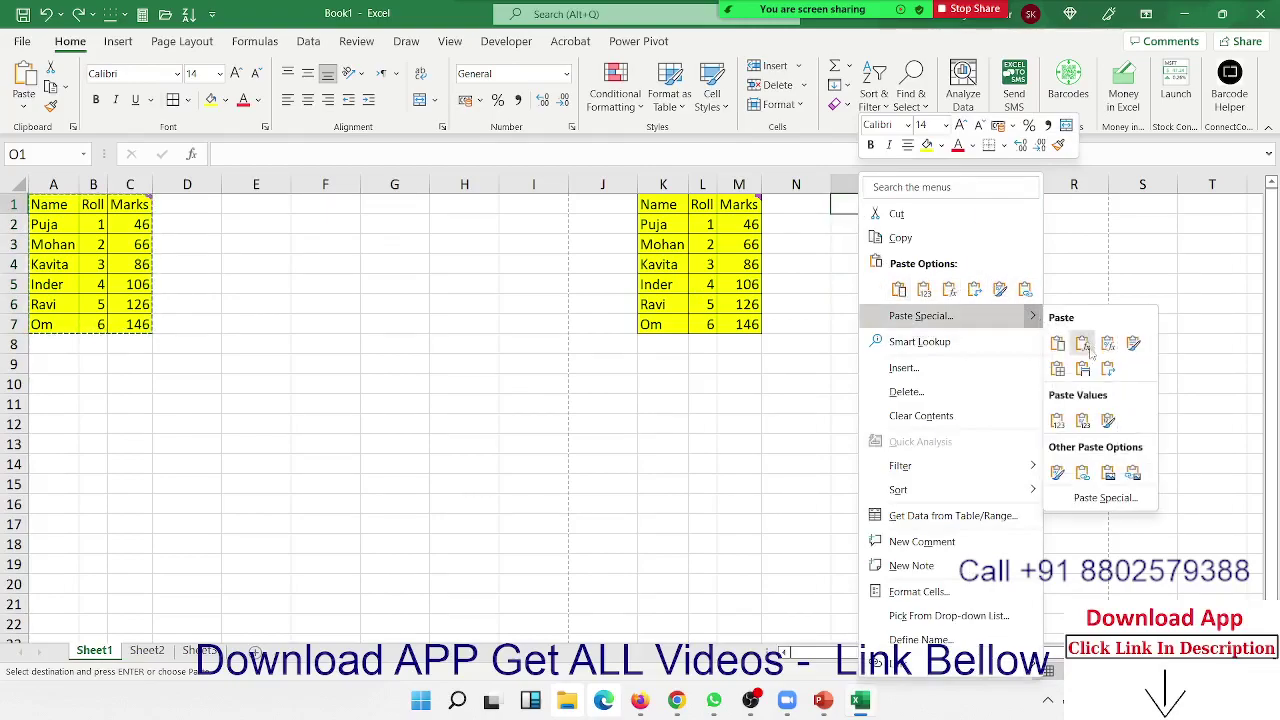
{"action": "mouse_move", "coordinate": [1104, 497]}
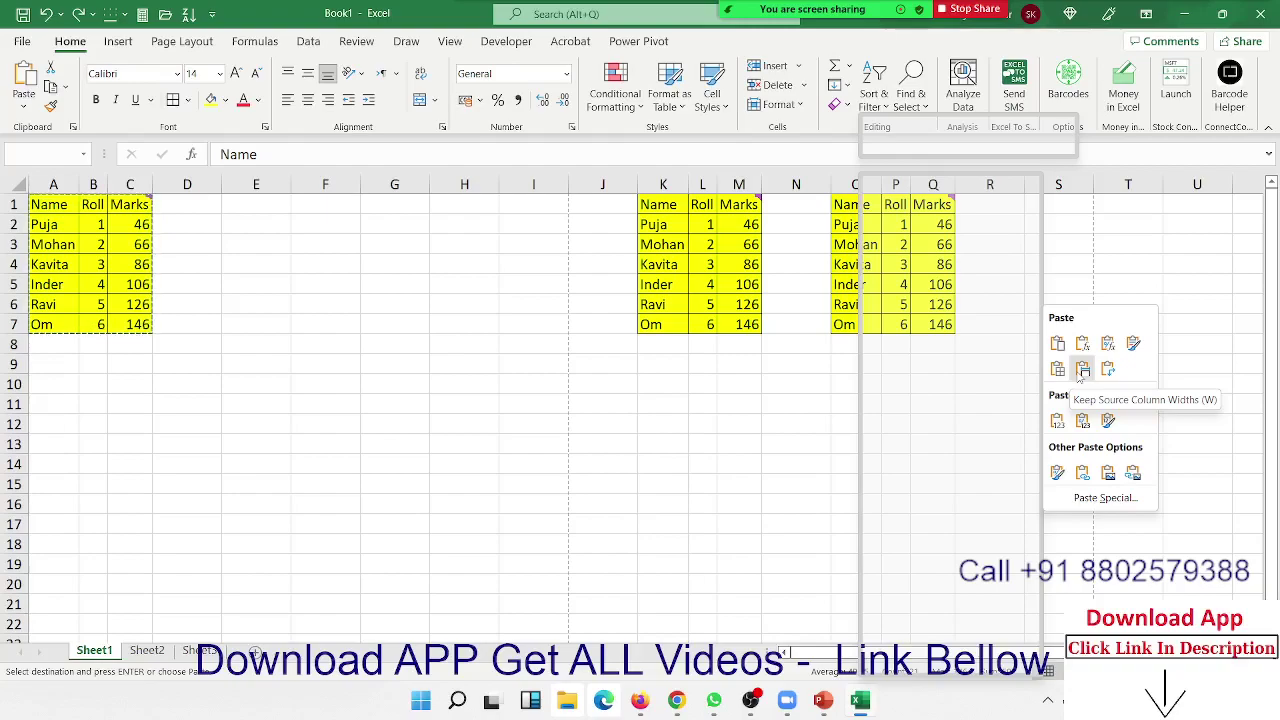
{"action": "left_click", "coordinate": [1080, 372]}
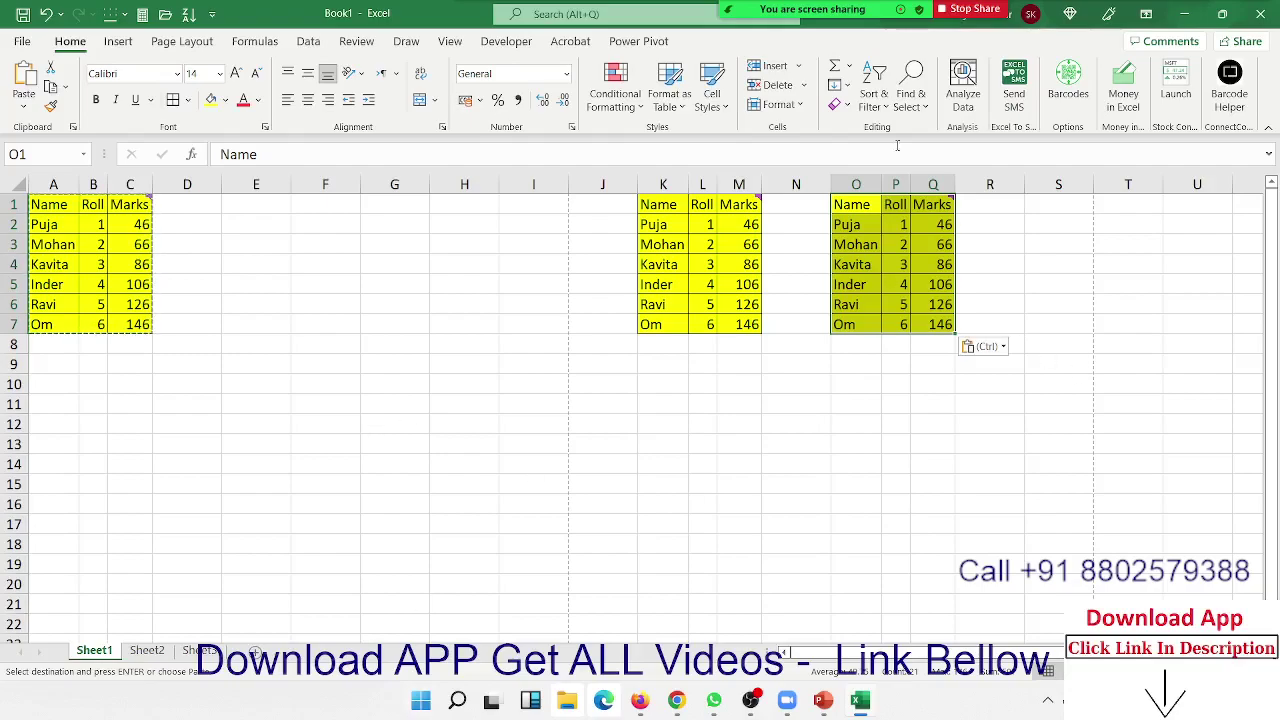
{"action": "left_click_drag", "start_coordinate": [442, 182], "coordinate": [950, 181]}
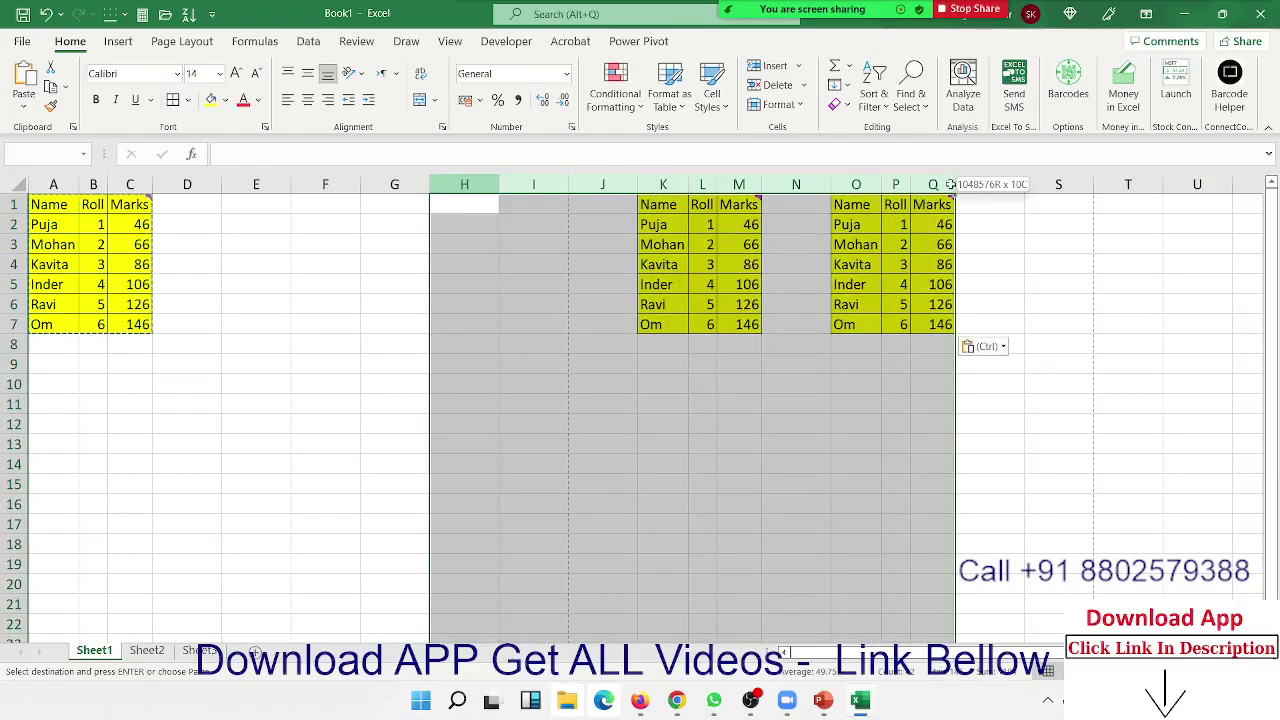
Step: Delete the extra table copies in columns H–Q and enter the header Date in D1
{"action": "key", "text": "Escape"}
{"action": "key", "text": "ctrl+minus"}
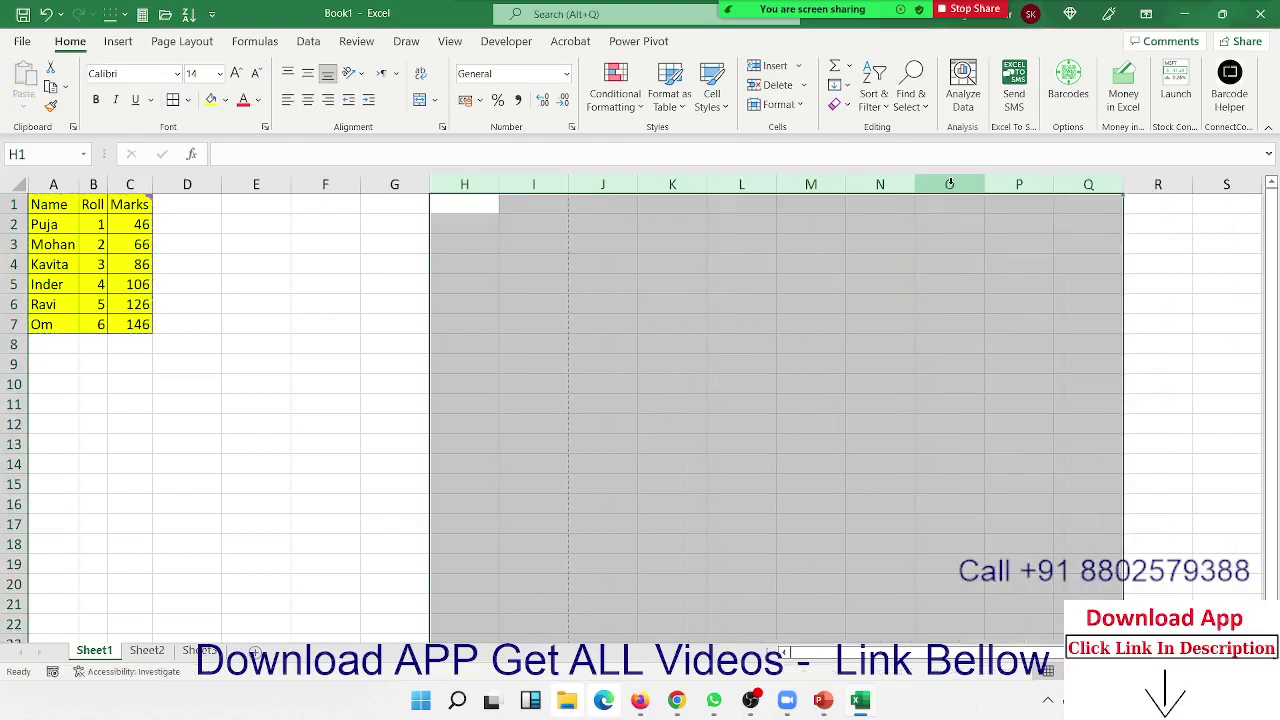
{"action": "key", "text": "Left"}
{"action": "key", "text": "Left"}
{"action": "key", "text": "Left"}
{"action": "key", "text": "Right"}
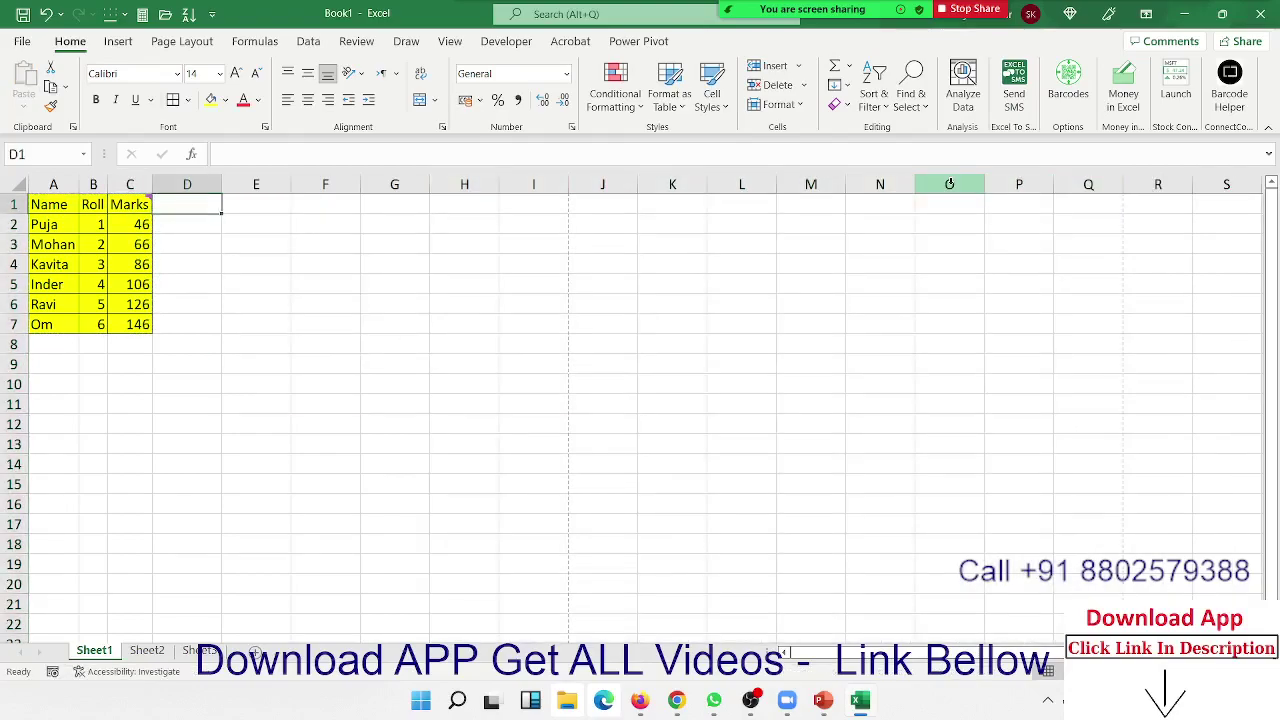
{"action": "type", "text": "Date"}
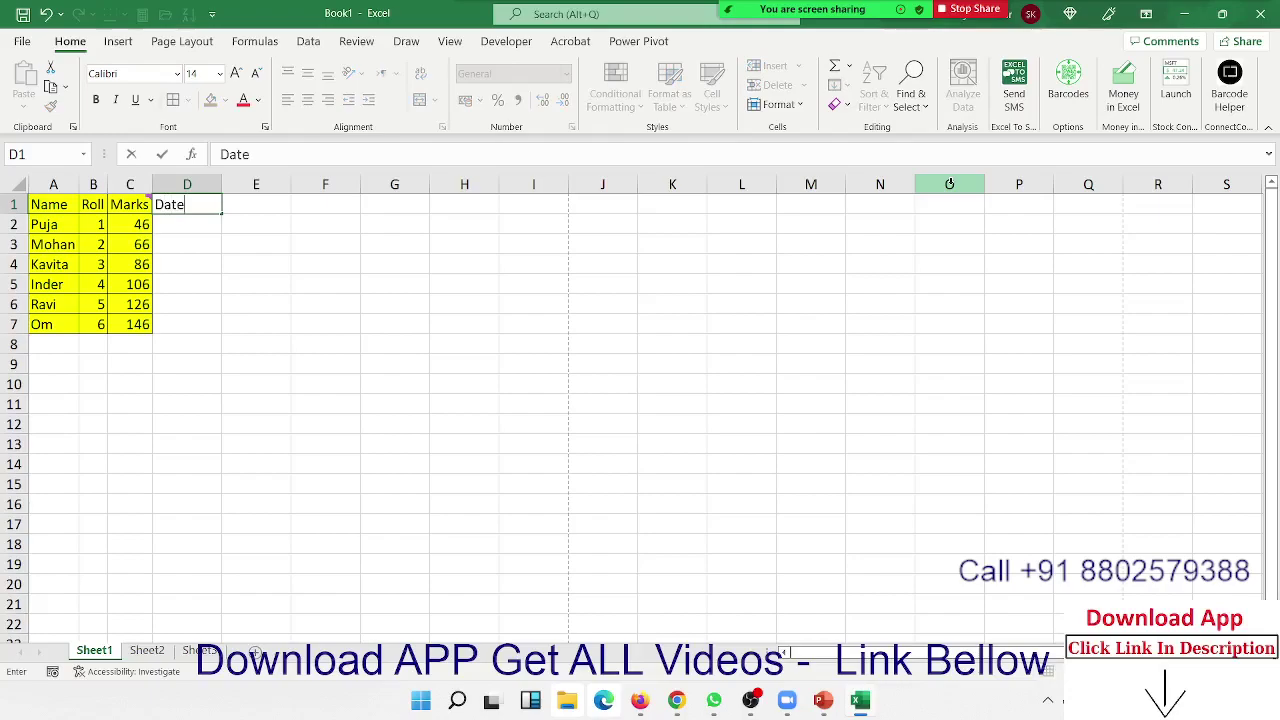
{"action": "key", "text": "Return"}
Step: Fill D2:D7 with dates 01-Jul to 06-Jul, give them a yellow fill, and copy them
{"action": "type", "text": "1/1"}
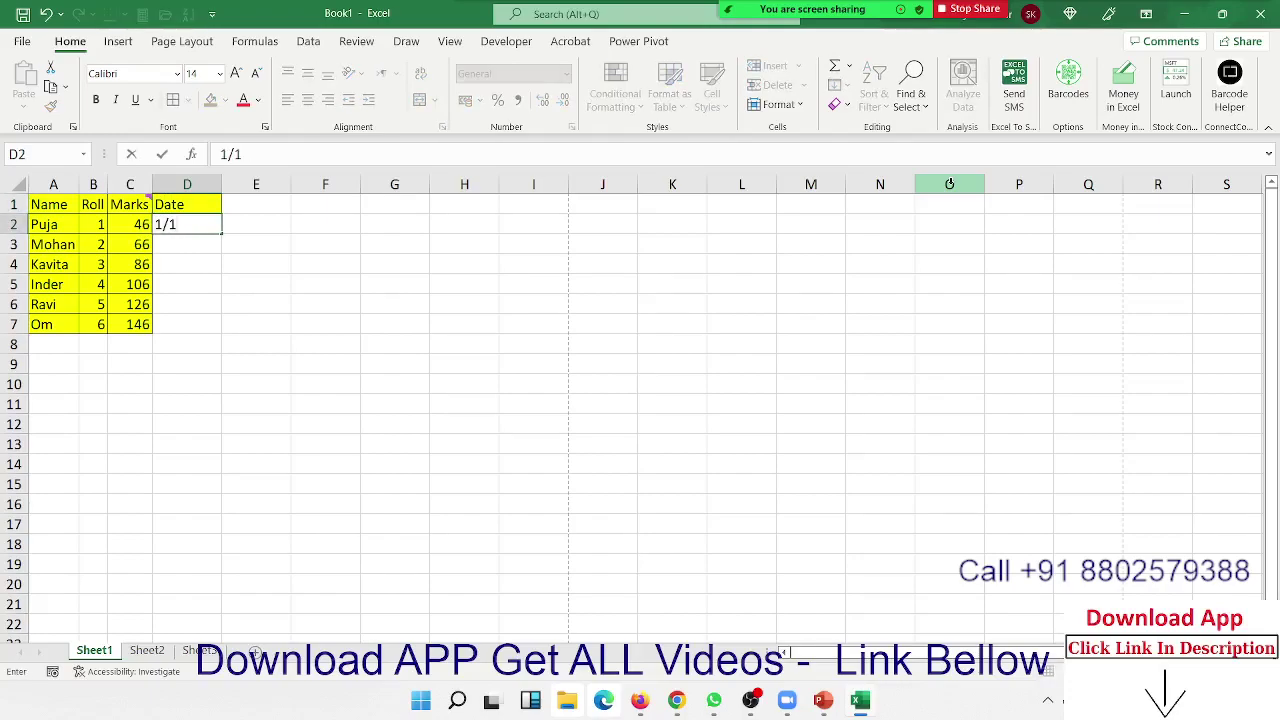
{"action": "key", "text": "Escape"}
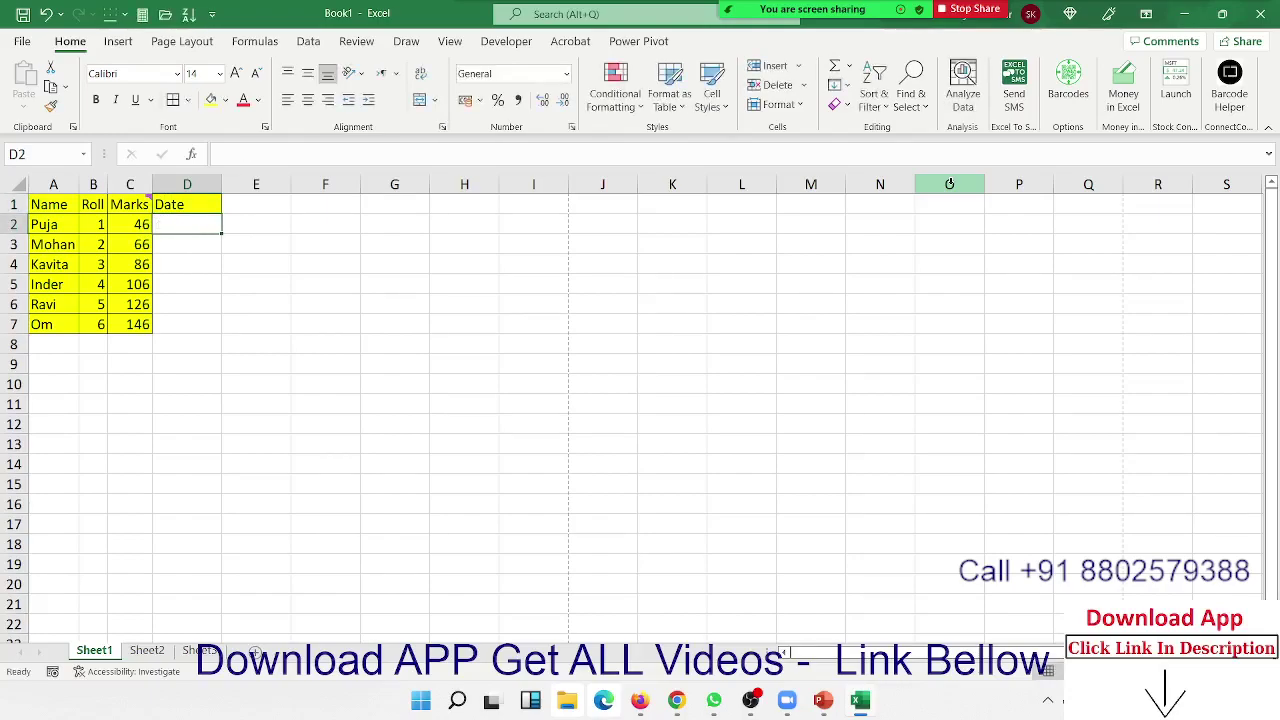
{"action": "type", "text": "1/7"}
{"action": "key", "text": "Return"}
{"action": "key", "text": "Up"}
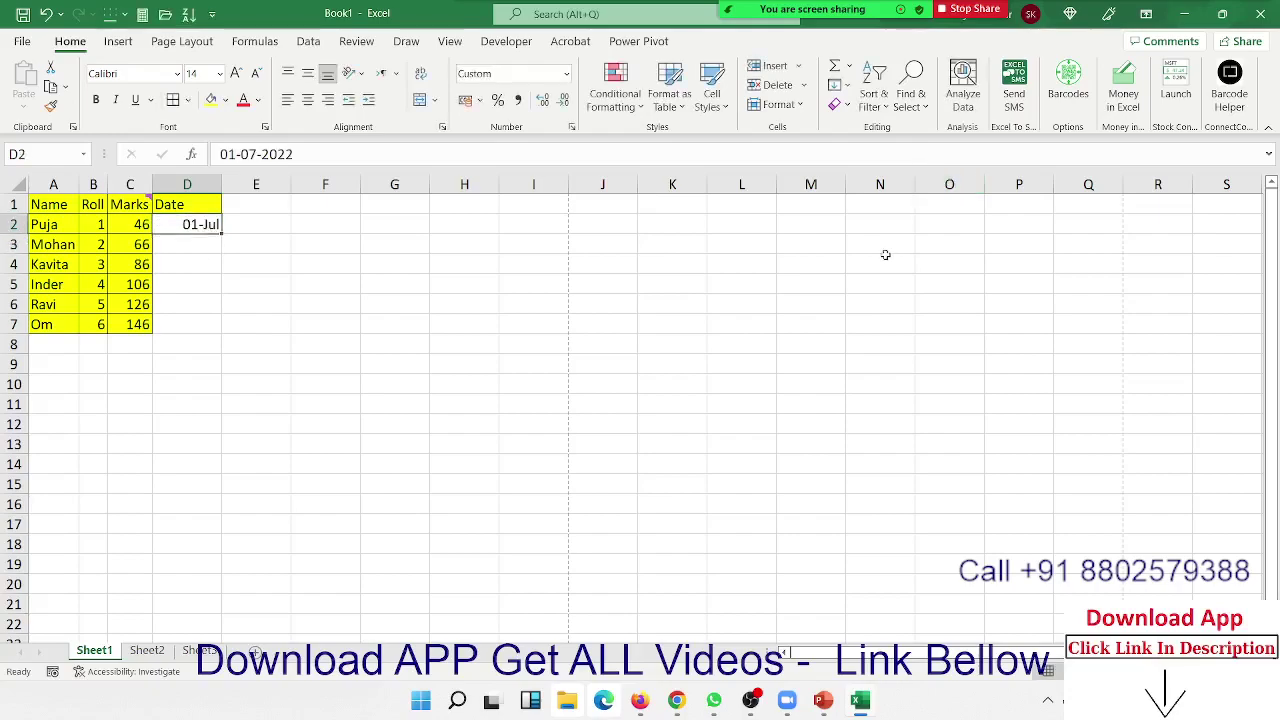
{"action": "left_click_drag", "start_coordinate": [220, 233], "coordinate": [218, 326]}
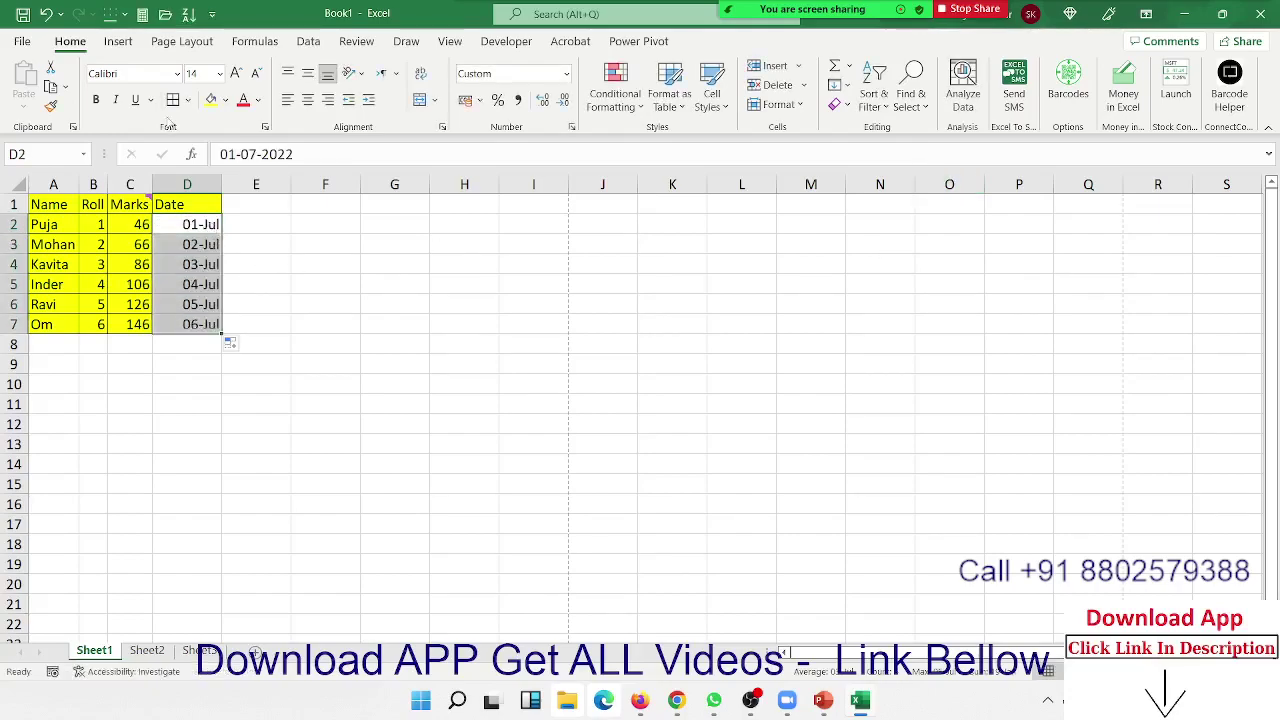
{"action": "left_click", "coordinate": [211, 100]}
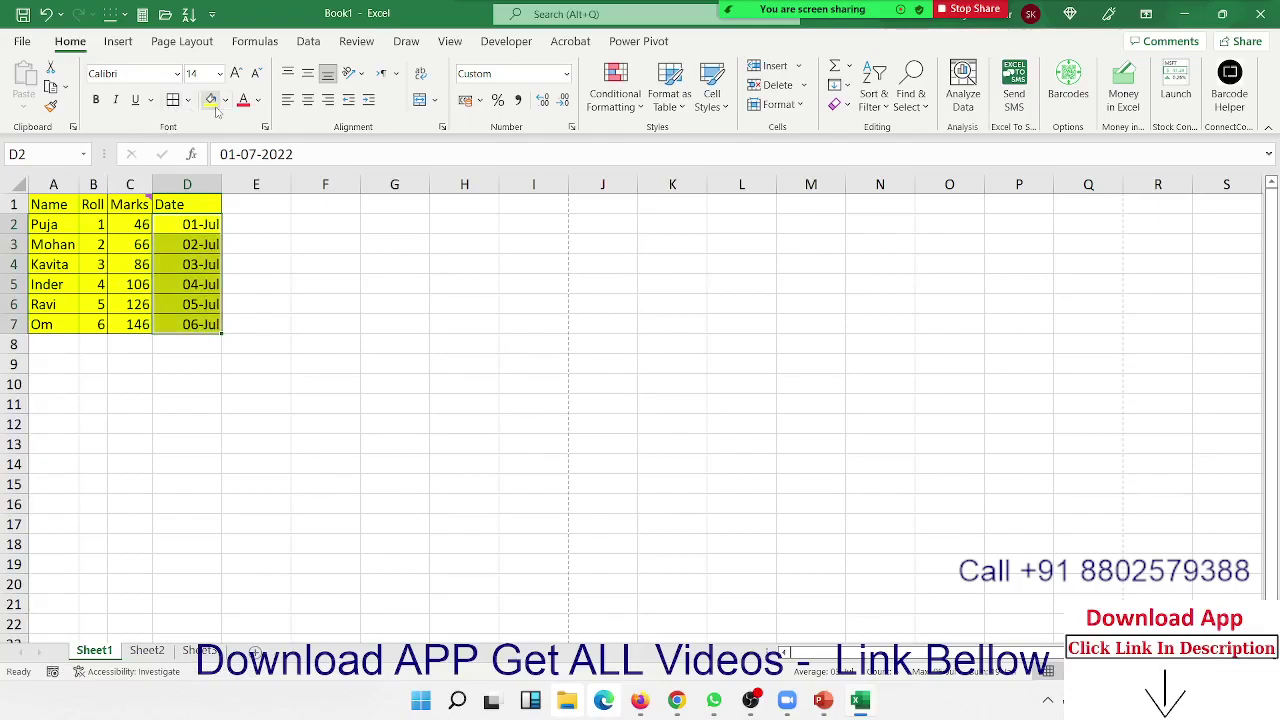
{"action": "key", "text": "ctrl+c"}
Step: Paste only the values of the copied dates into H2:H7, showing serials 44743–44748
{"action": "right_click", "coordinate": [488, 224]}
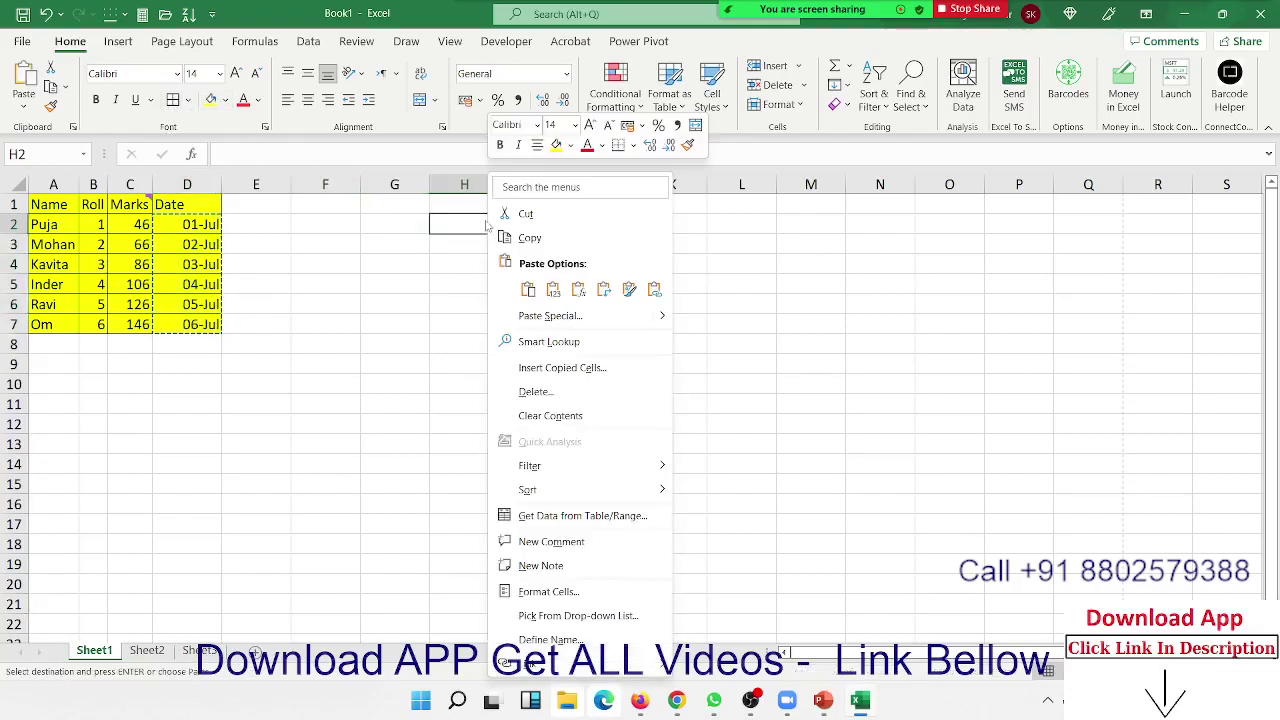
{"action": "left_click", "coordinate": [547, 316]}
{"action": "mouse_move", "coordinate": [477, 213]}
{"action": "left_mouse_down"}
{"action": "mouse_move", "coordinate": [790, 258]}
{"action": "mouse_move", "coordinate": [892, 180]}
{"action": "left_mouse_up"}
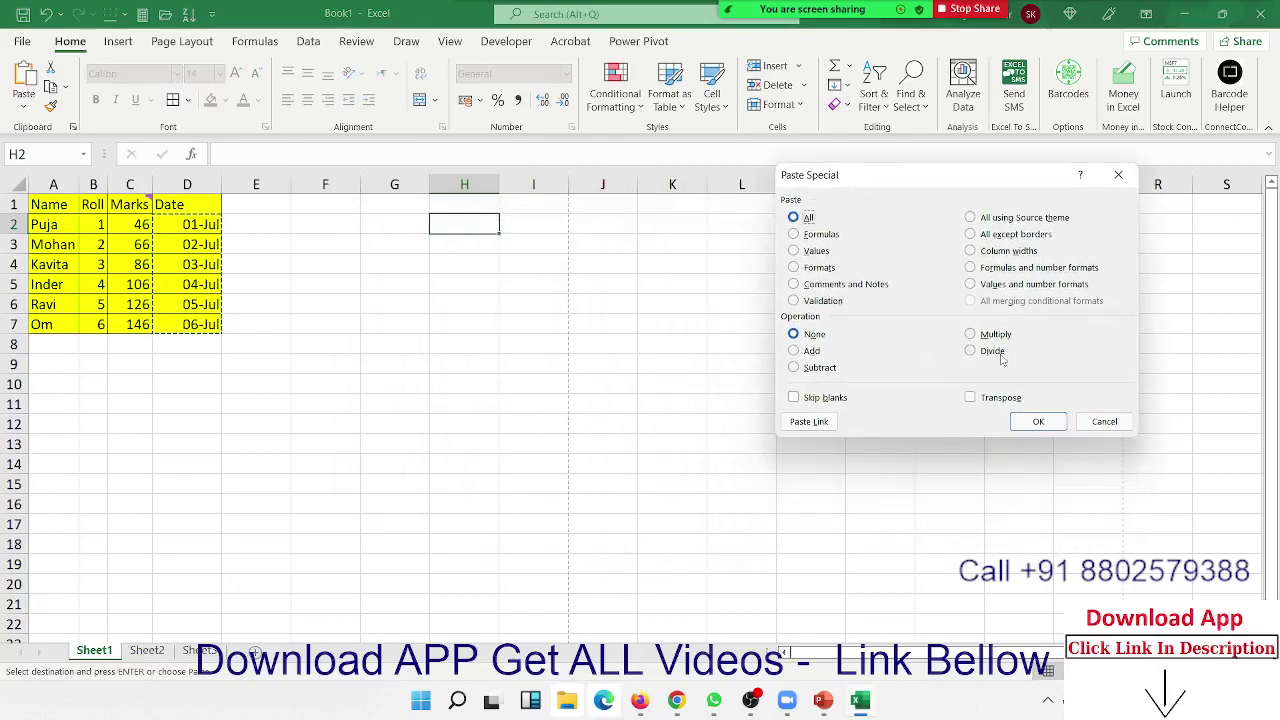
{"action": "left_click", "coordinate": [812, 252]}
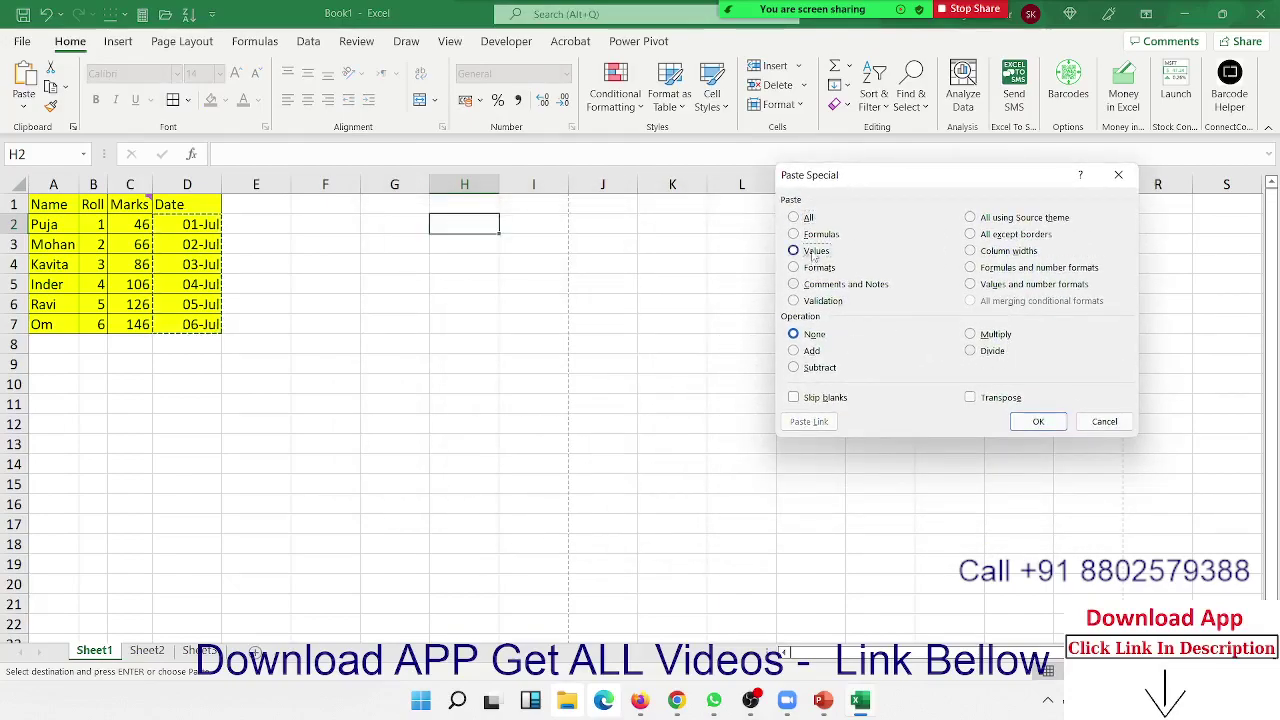
{"action": "left_click", "coordinate": [1030, 424]}
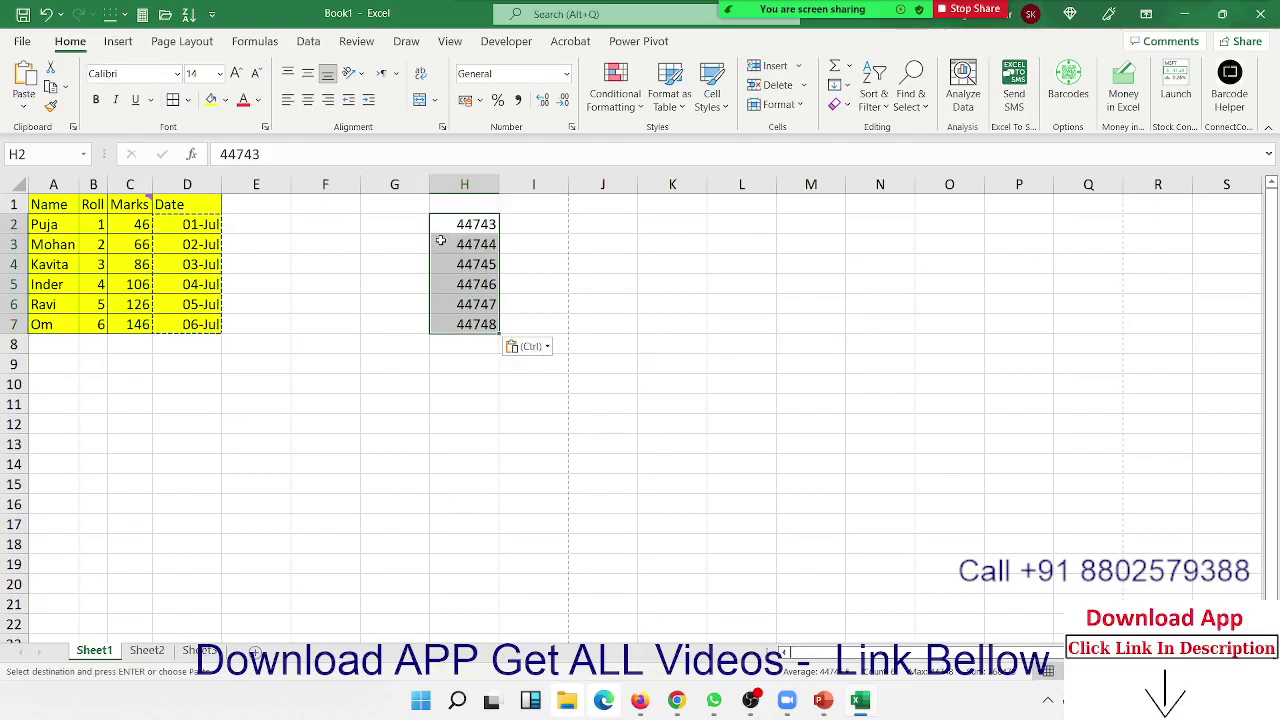
{"action": "left_click", "coordinate": [442, 224]}
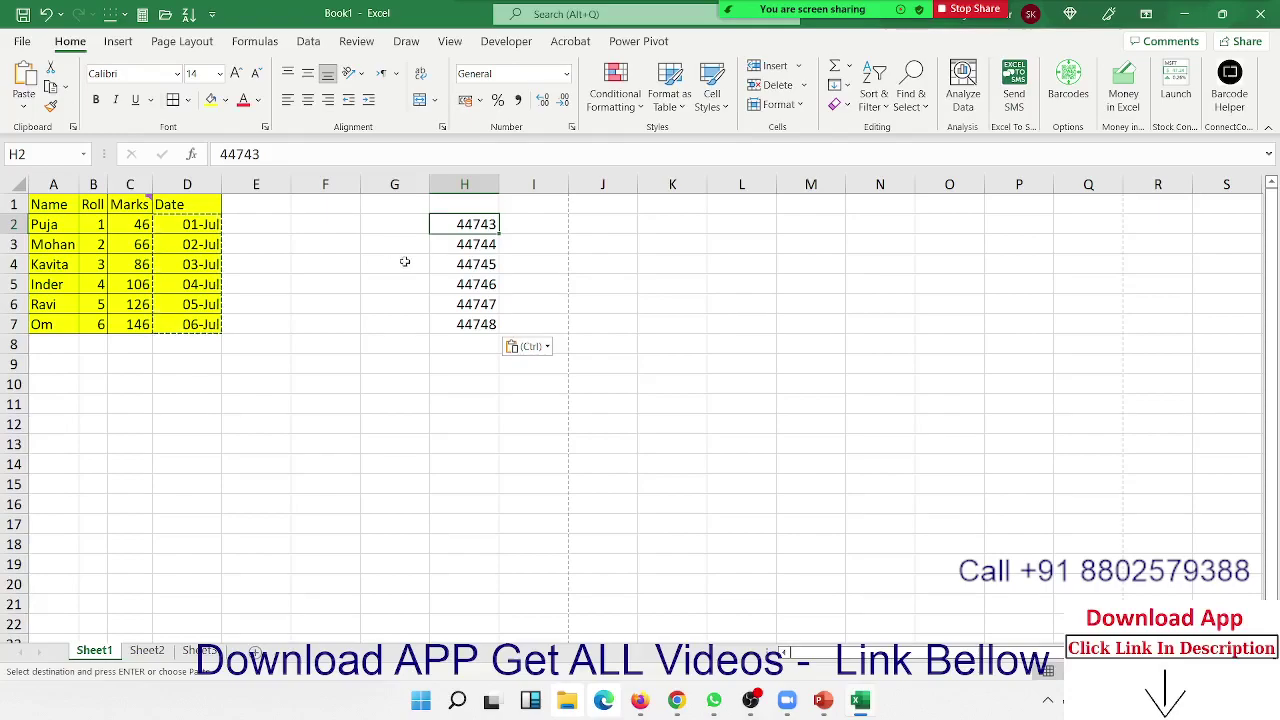
Step: Enter 25-07-2022 in K2 and switch it to General format so it shows 44767
{"action": "left_click", "coordinate": [690, 228]}
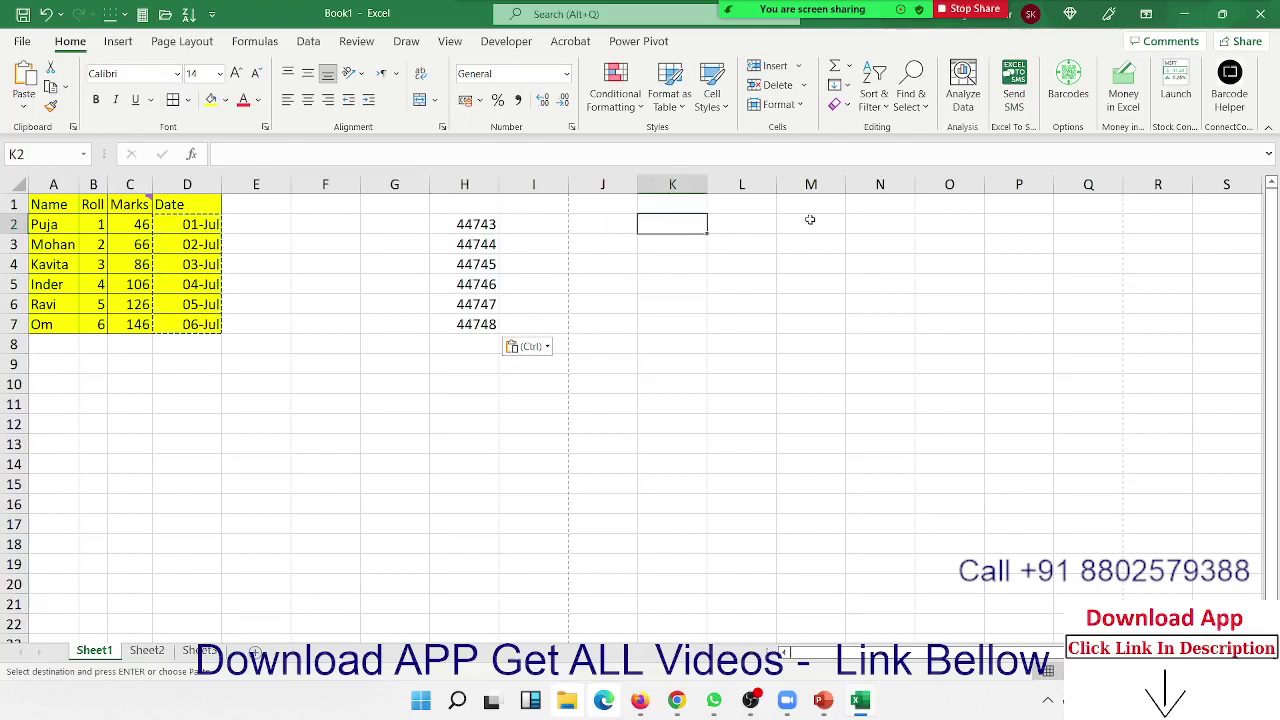
{"action": "type", "text": "25-07-2022"}
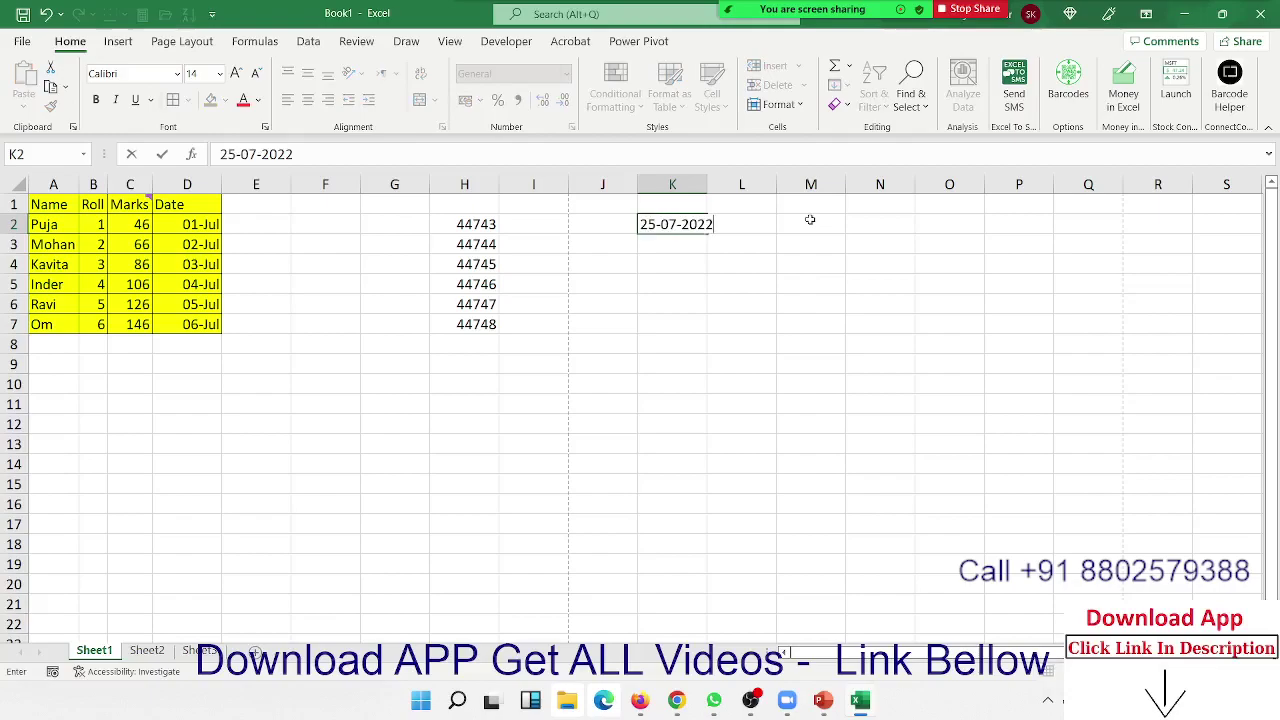
{"action": "key", "text": "Return"}
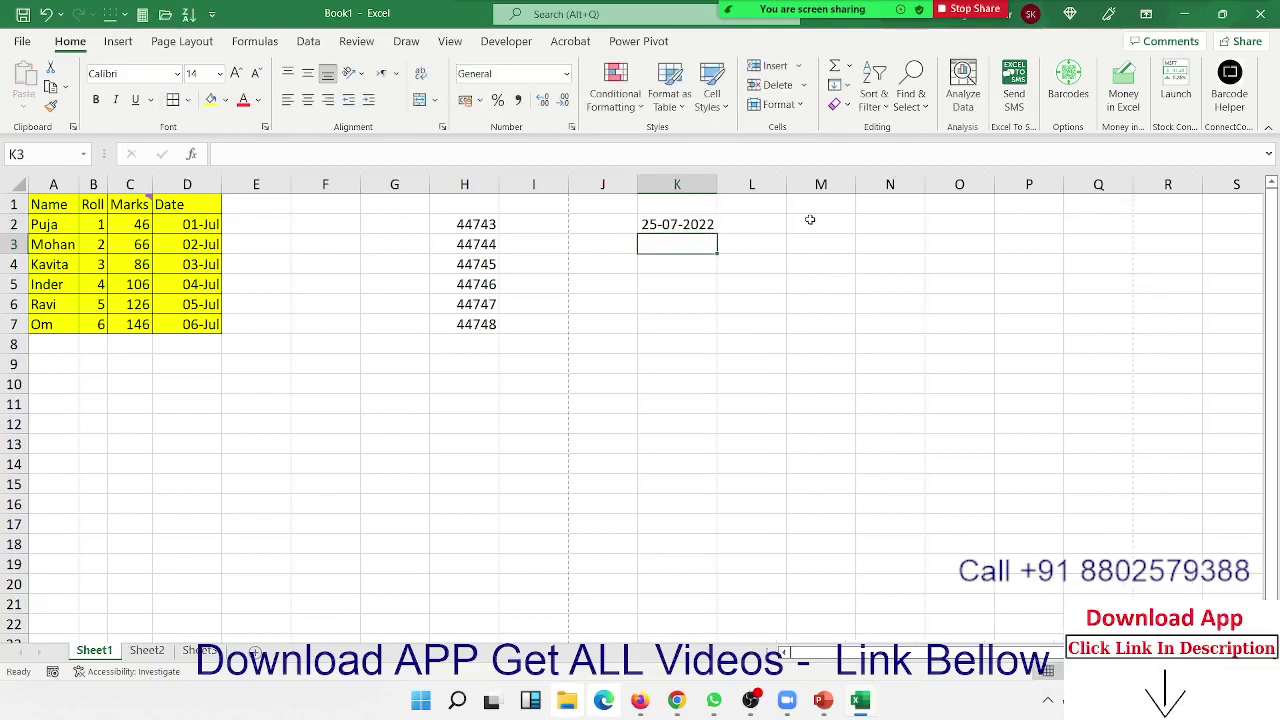
{"action": "key", "text": "Up"}
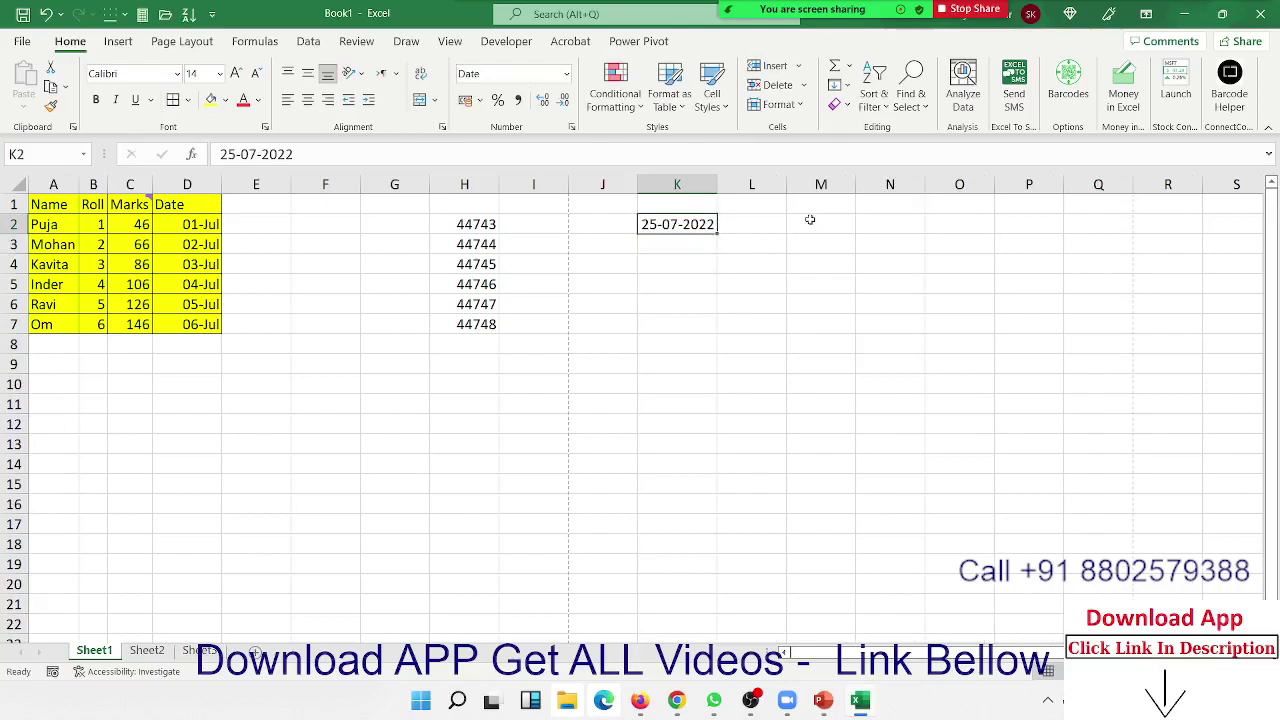
{"action": "key", "text": "ctrl+shift+asciitilde"}
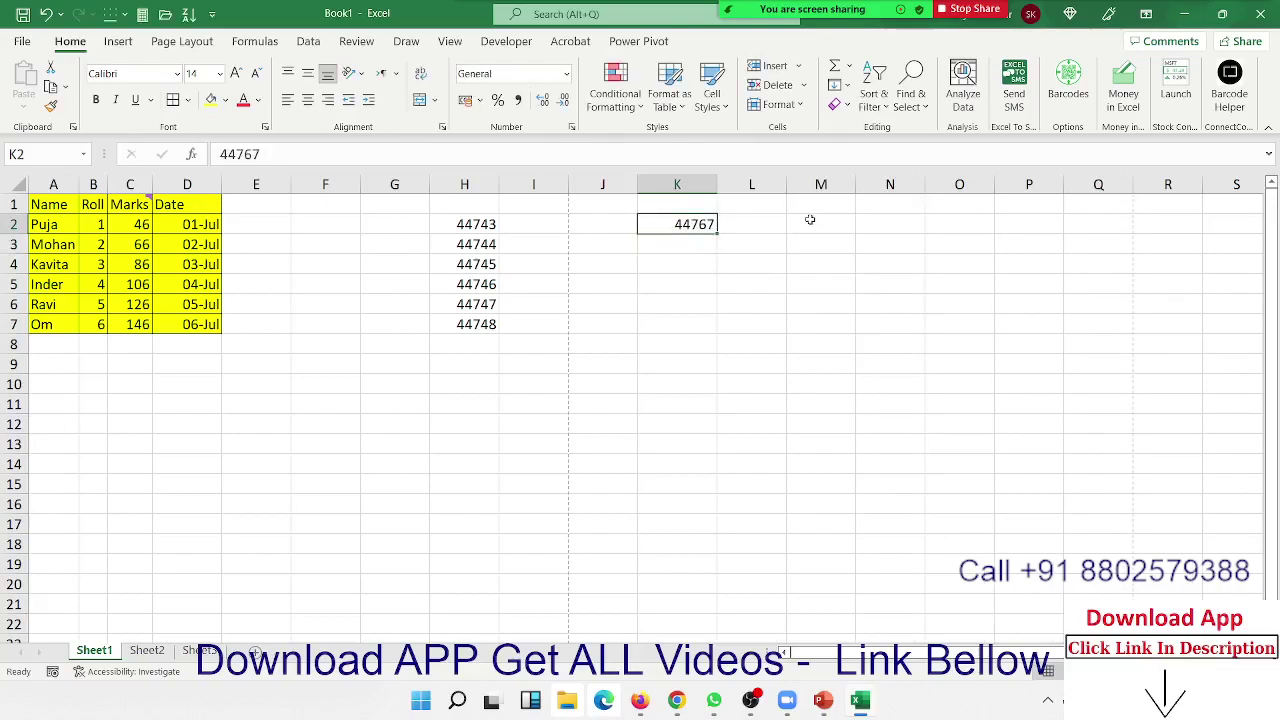
{"action": "left_click", "coordinate": [566, 74]}
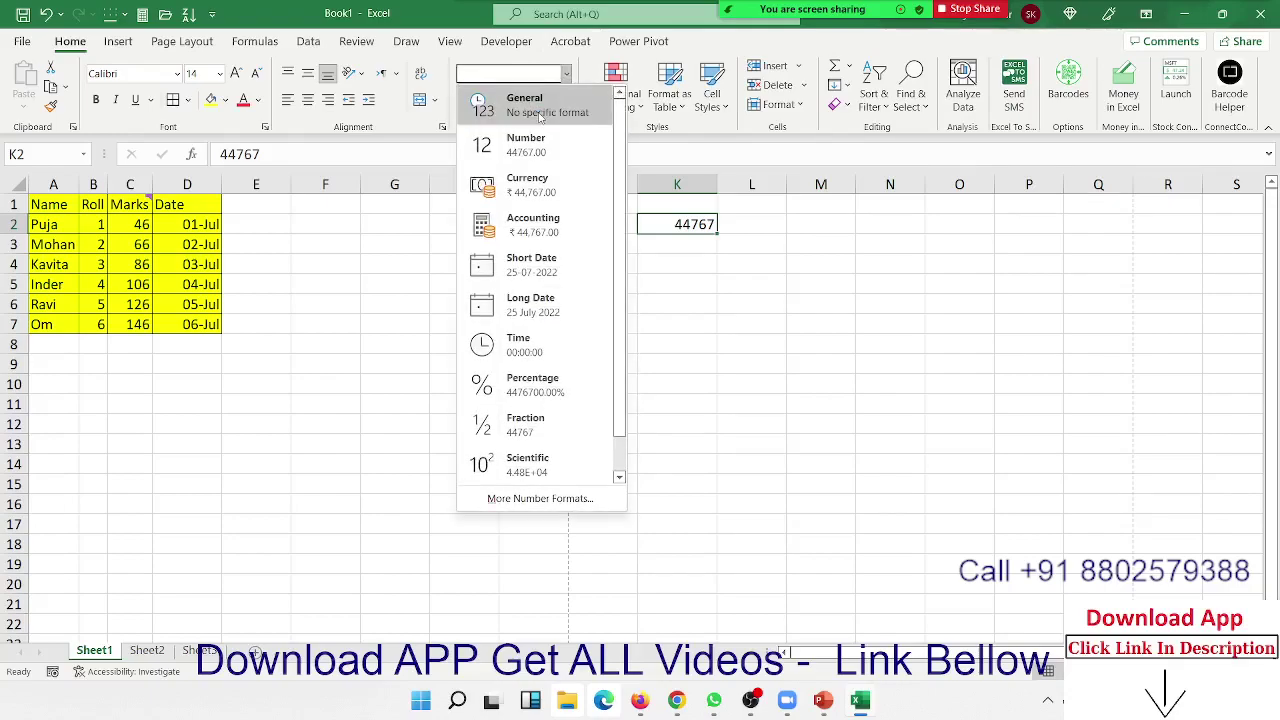
{"action": "left_click", "coordinate": [540, 112]}
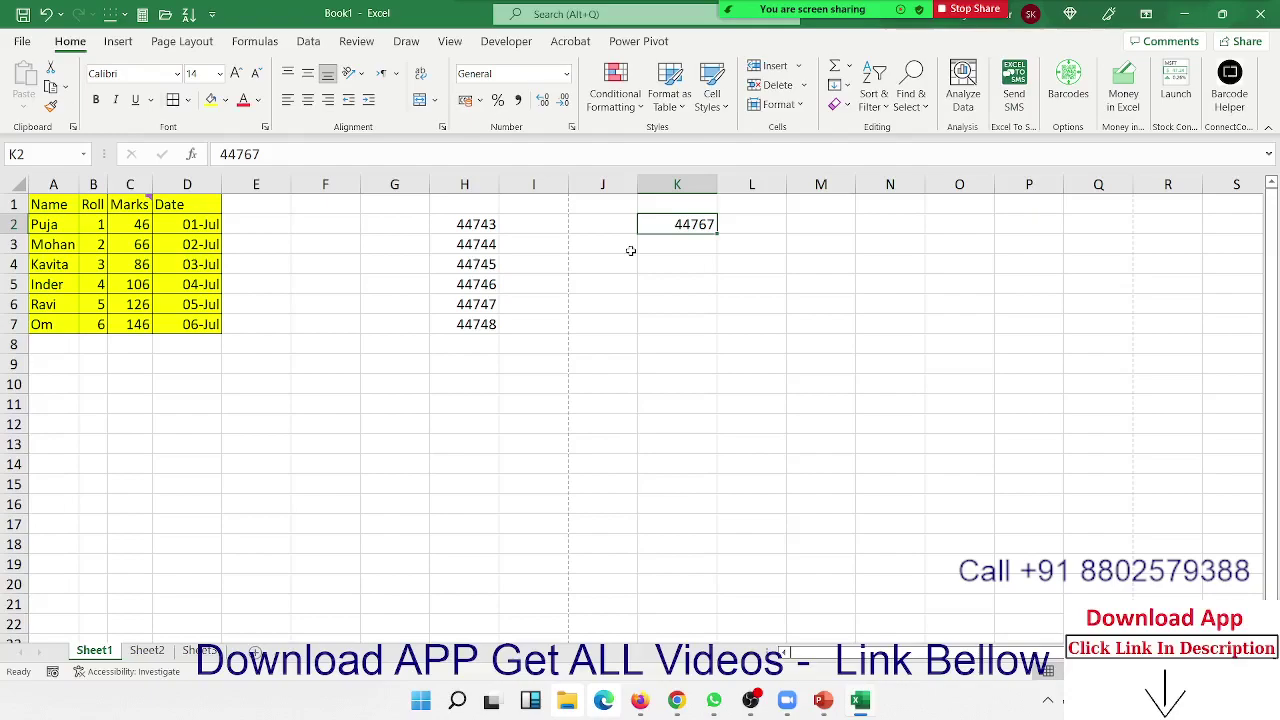
Step: Enter 1/1/1900 in K3 and check today's date on the system clock
{"action": "left_click", "coordinate": [631, 251]}
{"action": "left_click", "coordinate": [646, 246]}
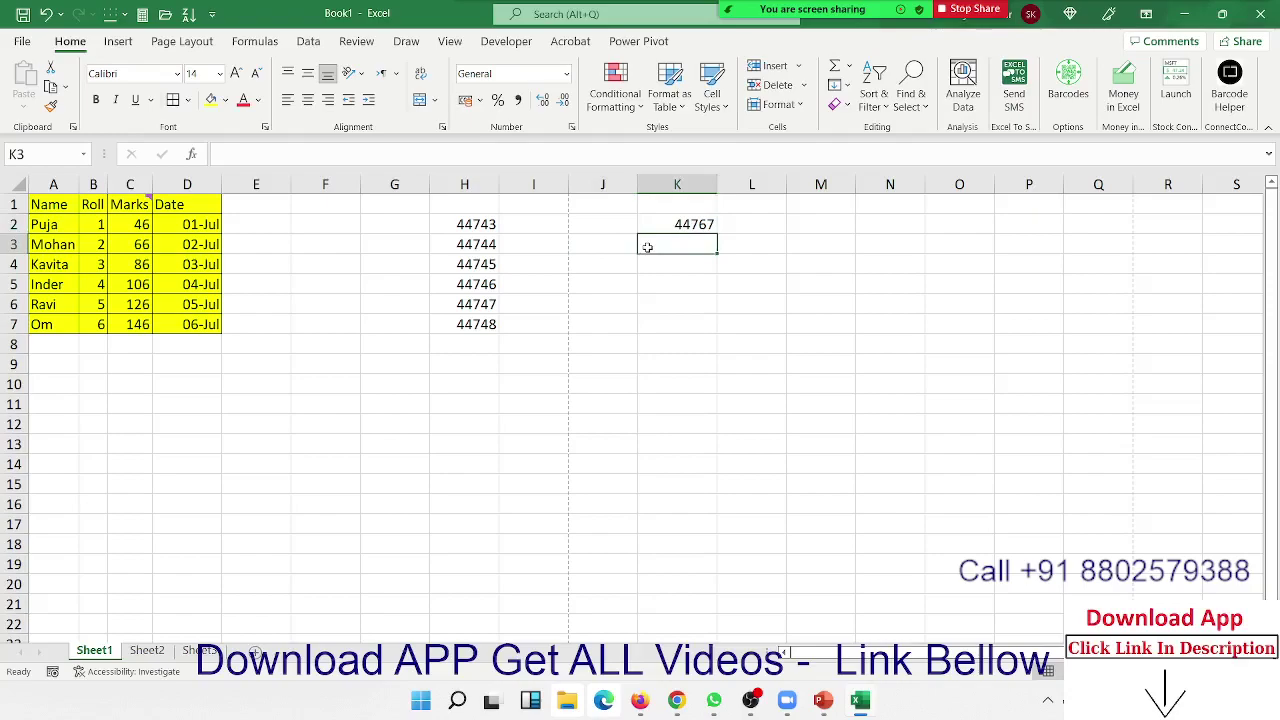
{"action": "type", "text": "1/1/1900"}
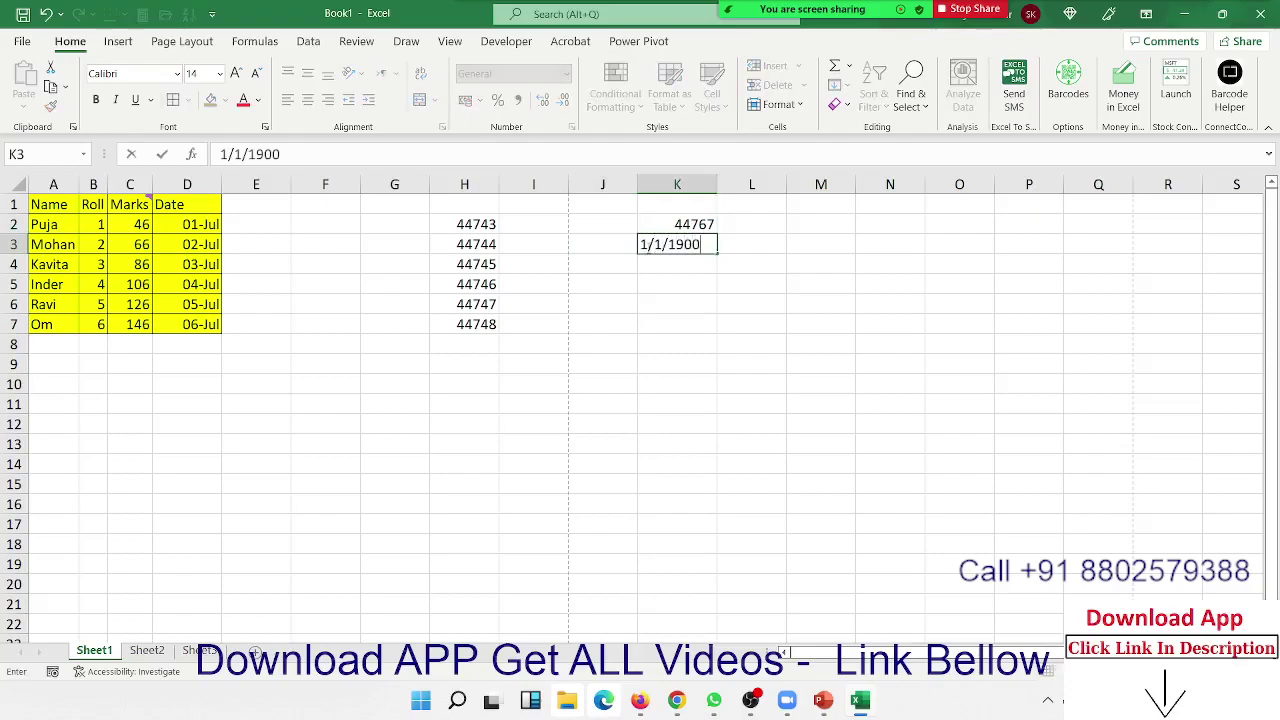
{"action": "key", "text": "Return"}
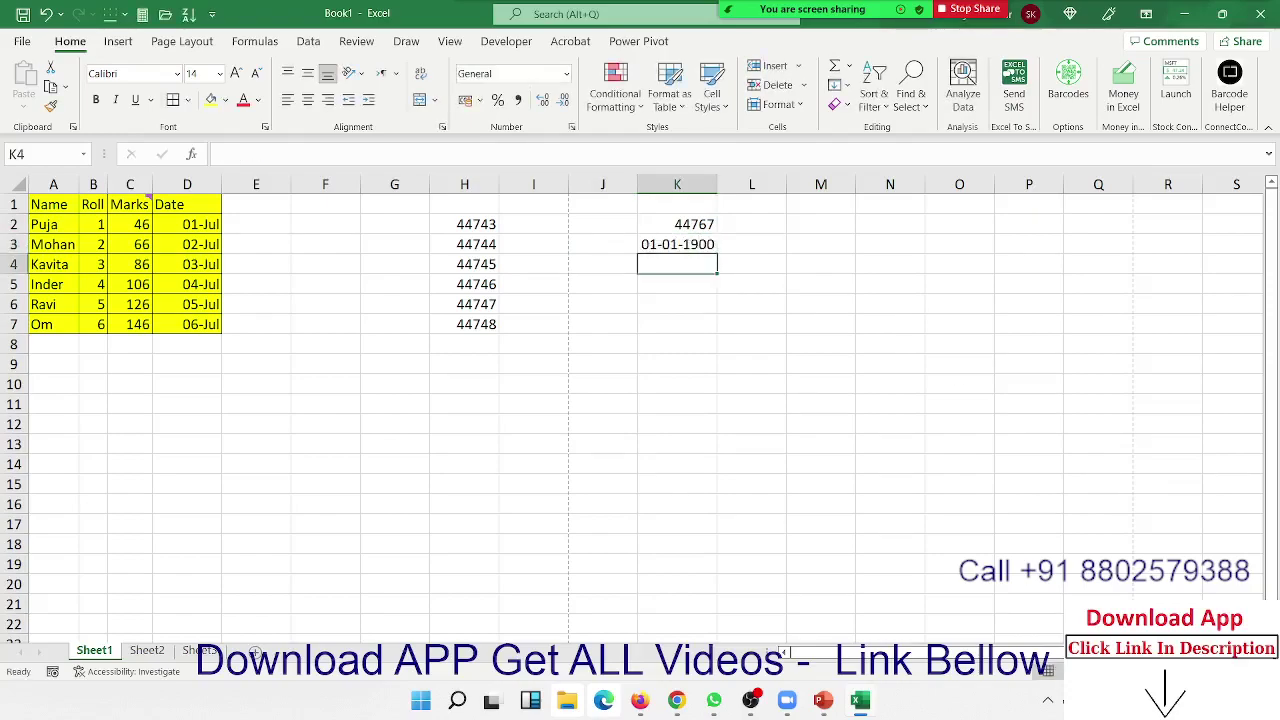
{"action": "left_click", "coordinate": [1230, 700]}
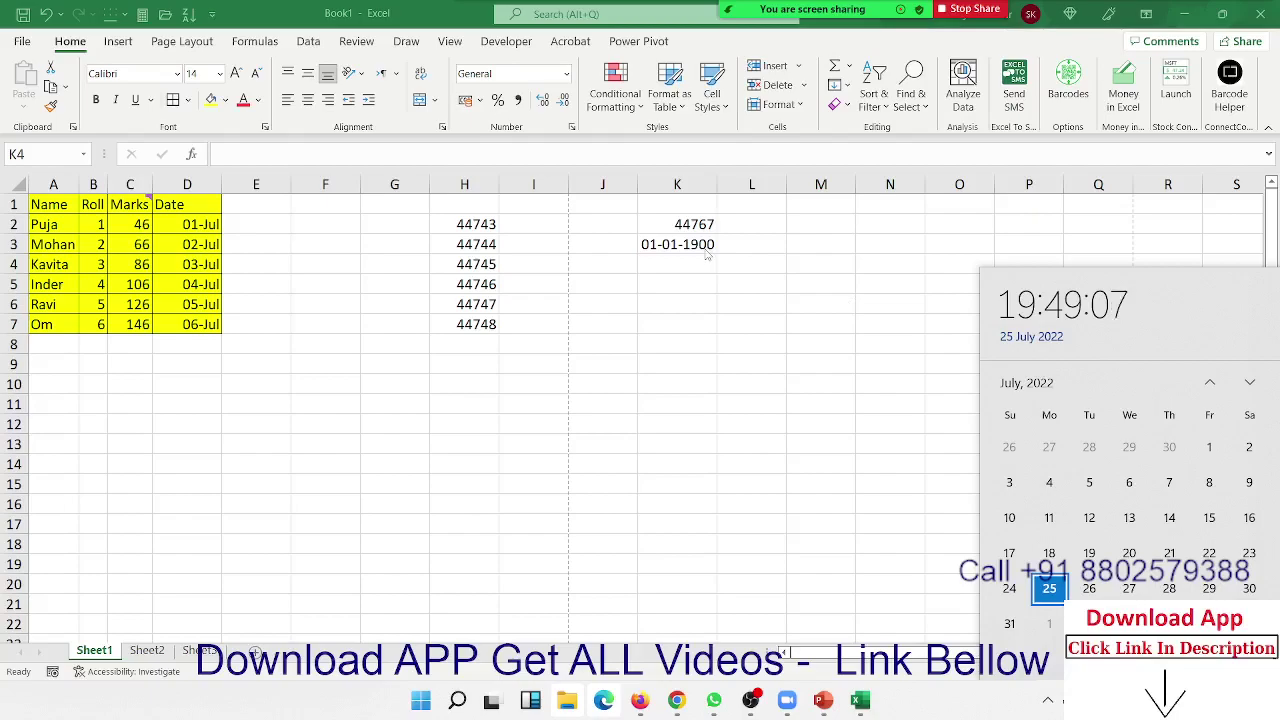
{"action": "left_click", "coordinate": [707, 255]}
{"action": "left_click", "coordinate": [700, 246]}
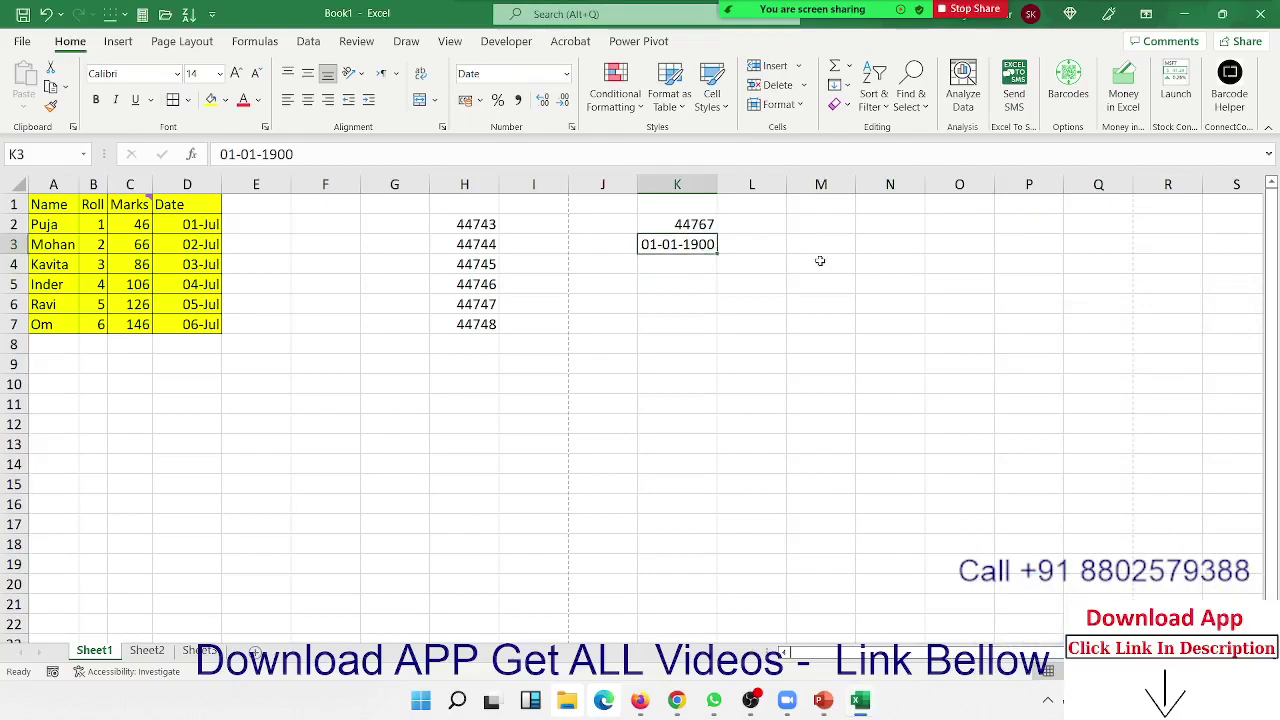
{"action": "left_click", "coordinate": [704, 227]}
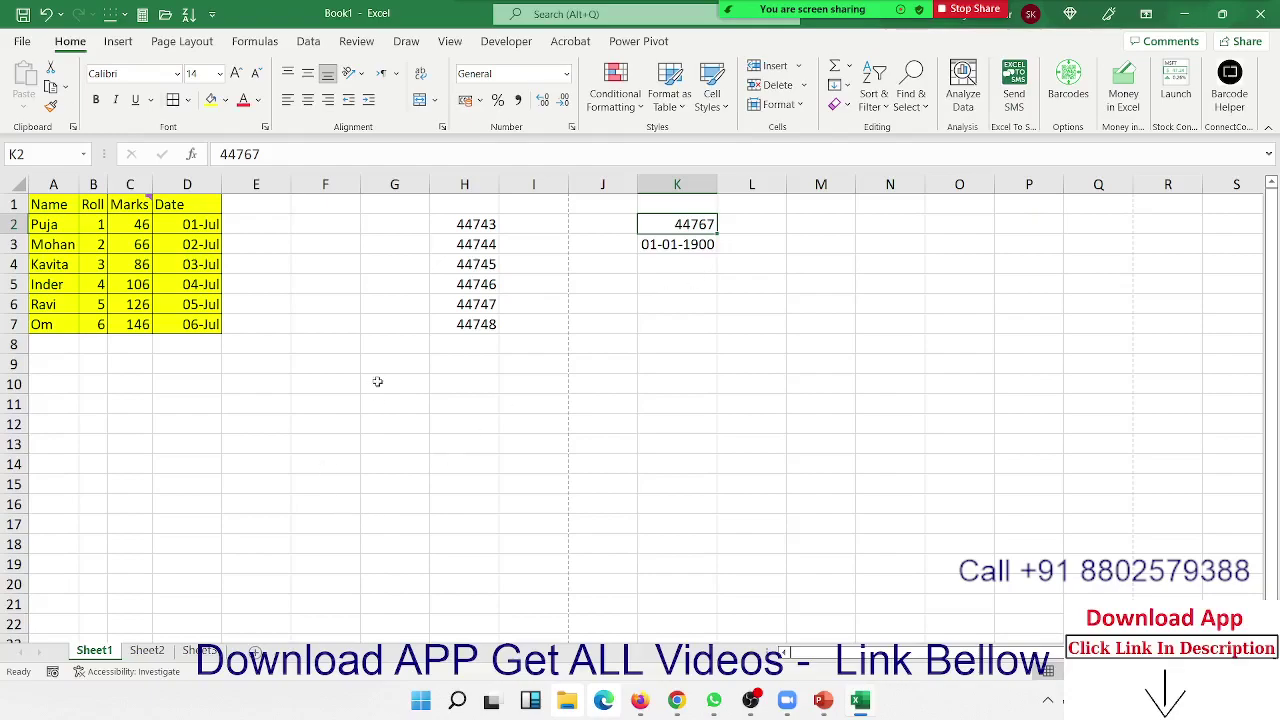
Step: Enter 1 in F9 and give it the Long Date number format
{"action": "left_click", "coordinate": [316, 368]}
{"action": "type", "text": "1"}
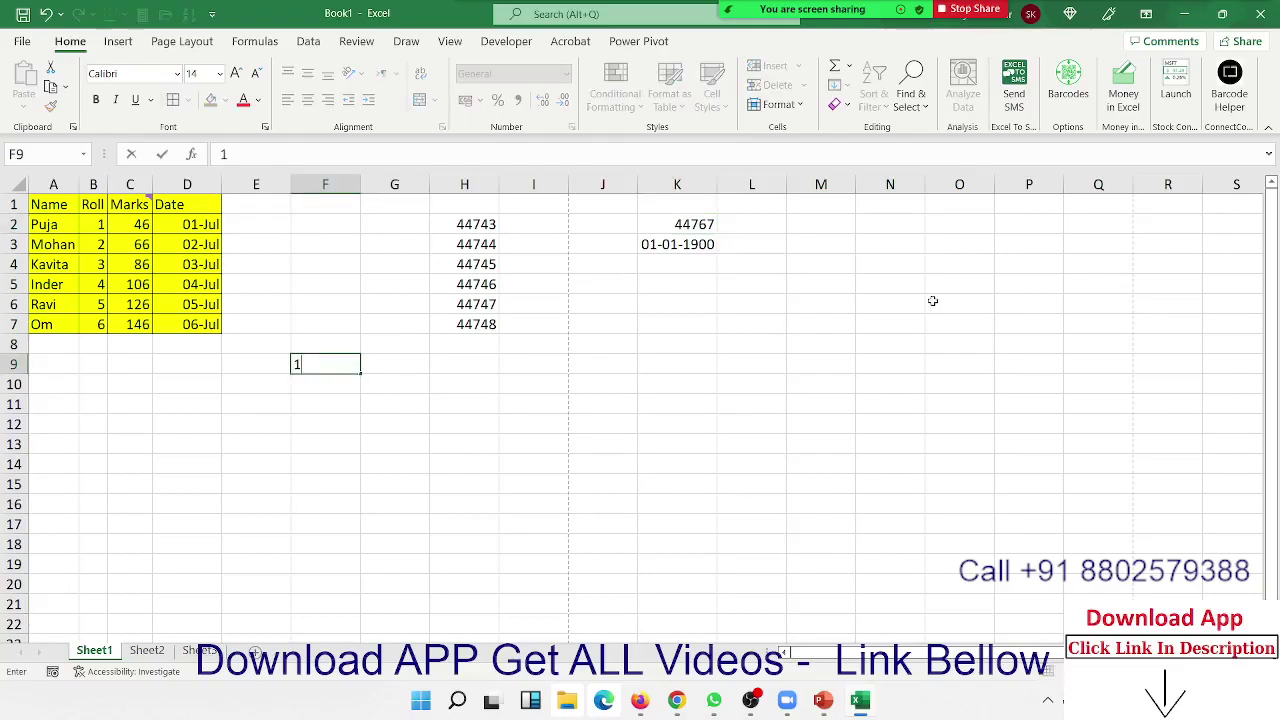
{"action": "key", "text": "Return"}
{"action": "key", "text": "Up"}
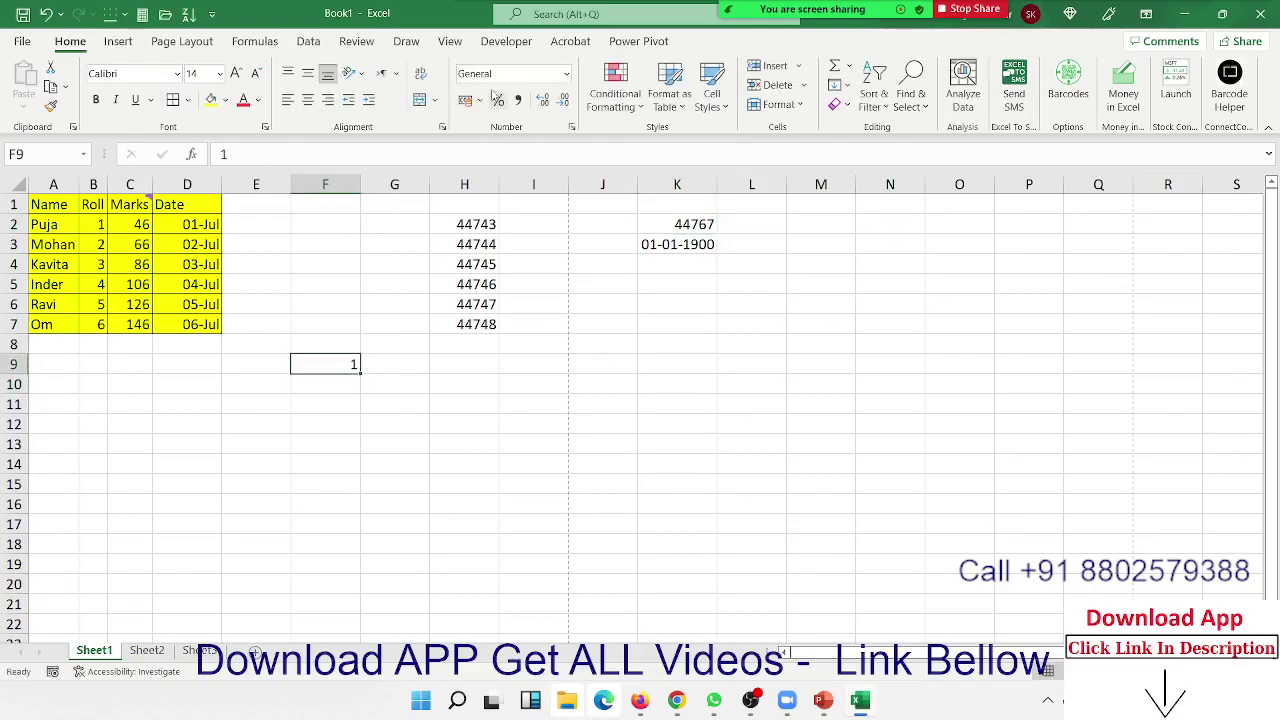
{"action": "left_click", "coordinate": [567, 75]}
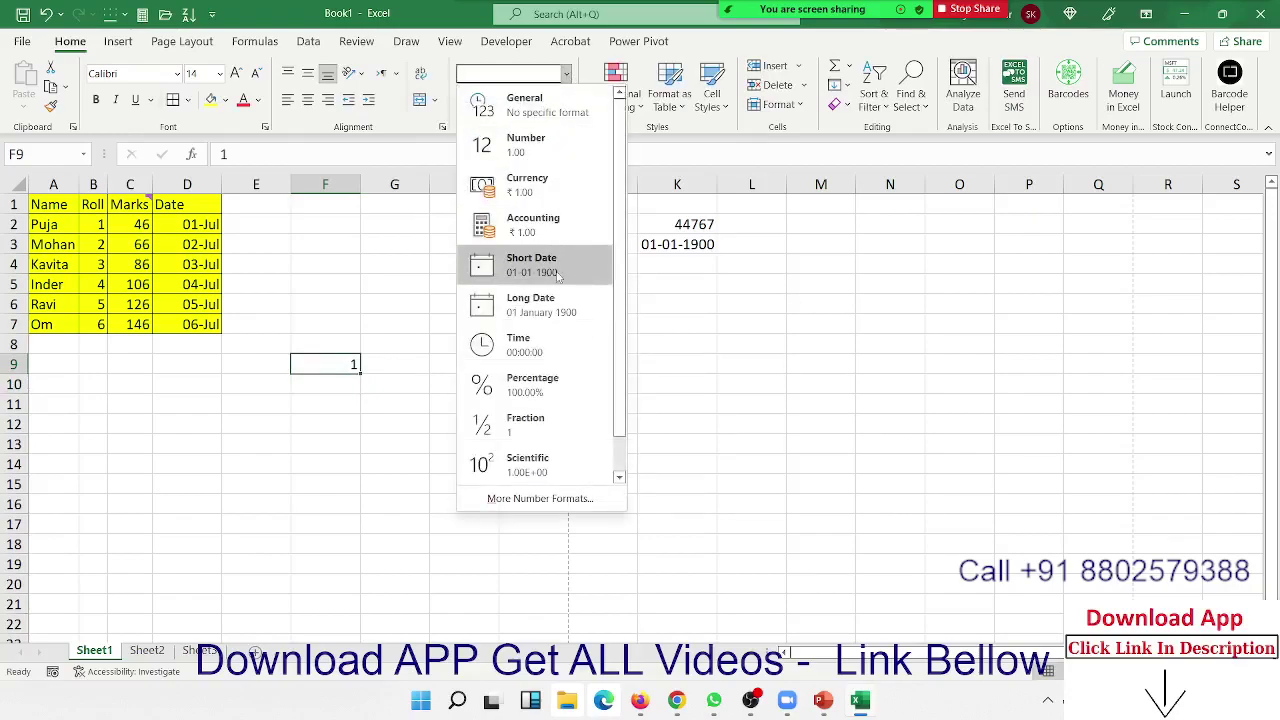
{"action": "left_click", "coordinate": [558, 312]}
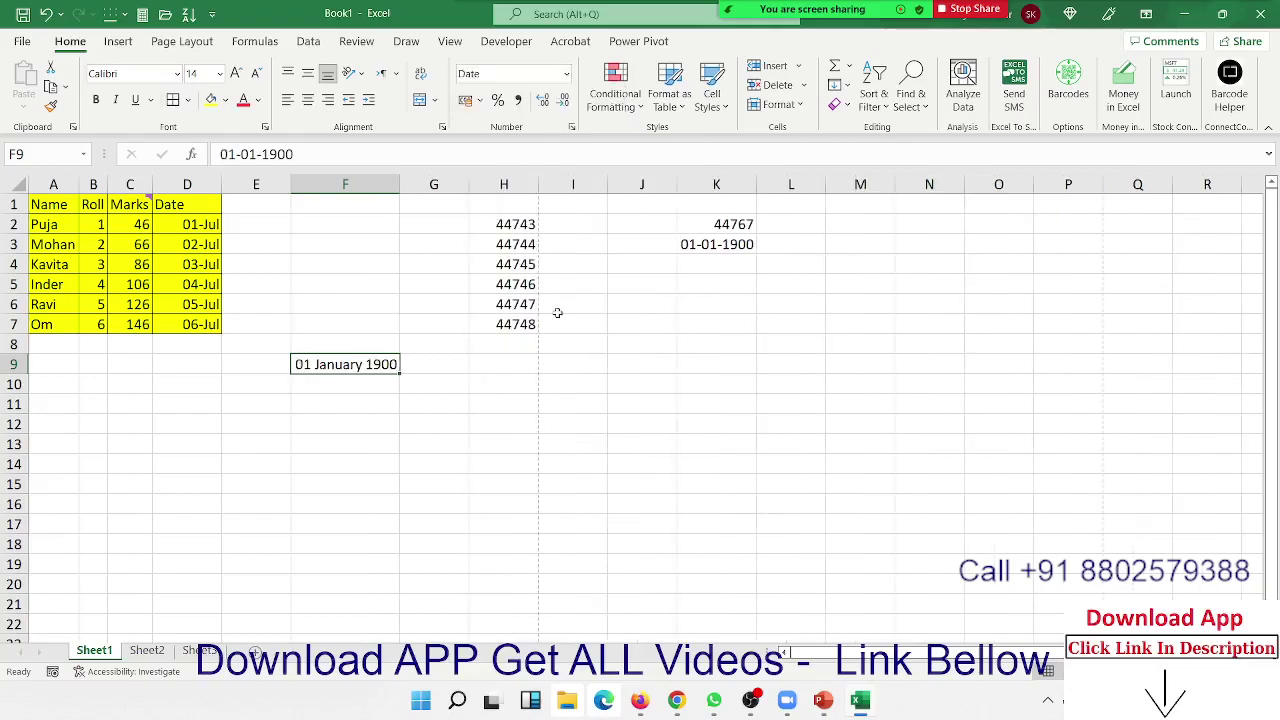
{"action": "left_click", "coordinate": [495, 408]}
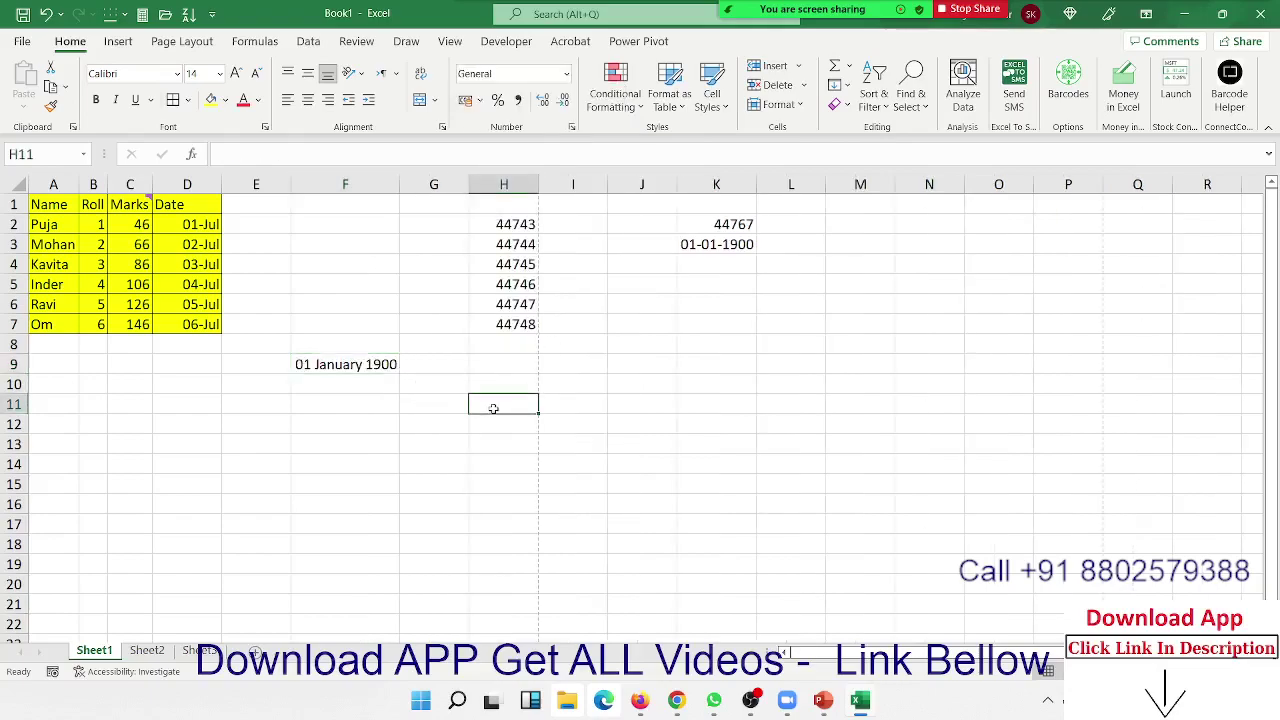
{"action": "key", "text": "Up"}
{"action": "key", "text": "Left"}
{"action": "key", "text": "Left"}
{"action": "key", "text": "Up"}
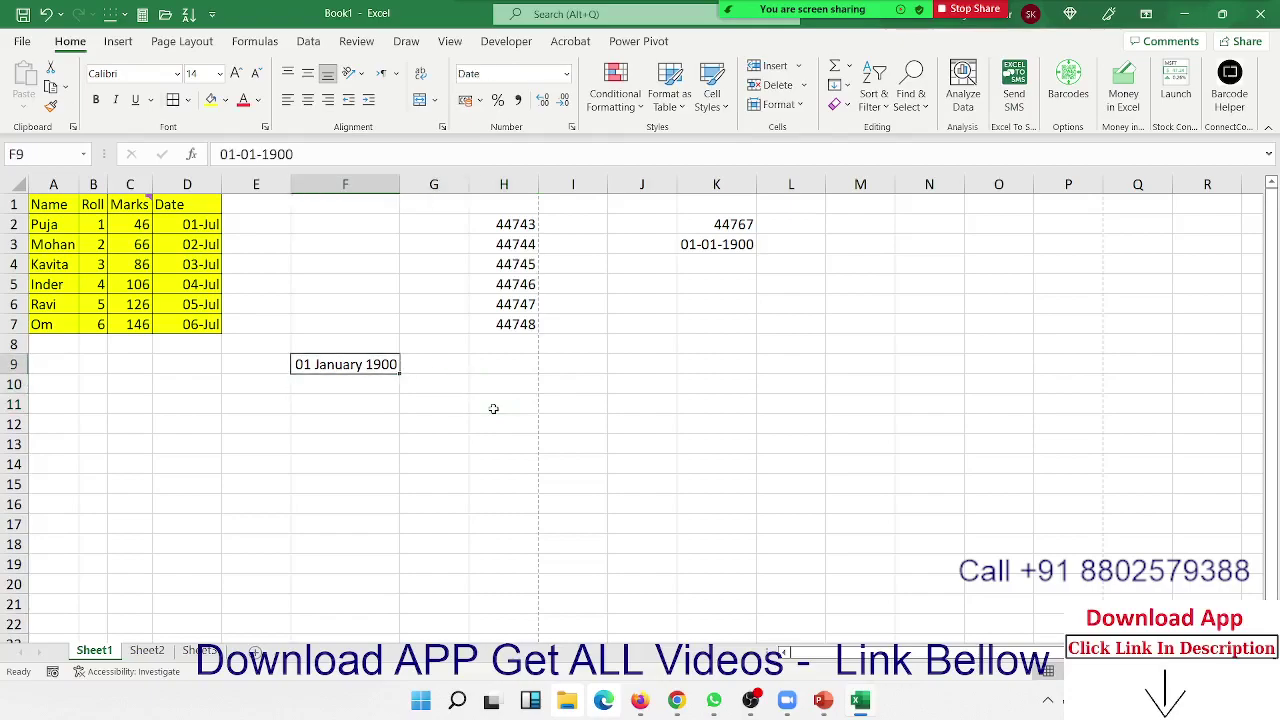
Step: Enter serials 31, 32, 367 and 44767 in F9, ending at 25 July 2022
{"action": "type", "text": "3"}
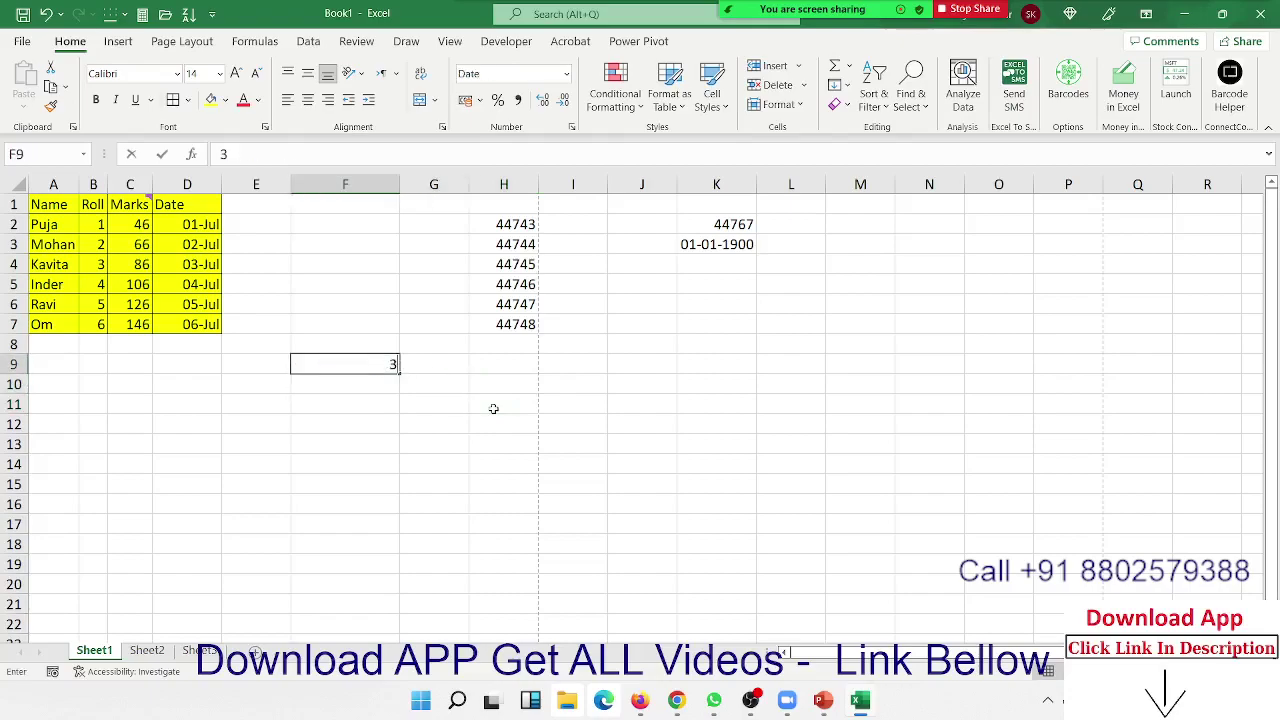
{"action": "type", "text": "1"}
{"action": "key", "text": "Return"}
{"action": "key", "text": "Up"}
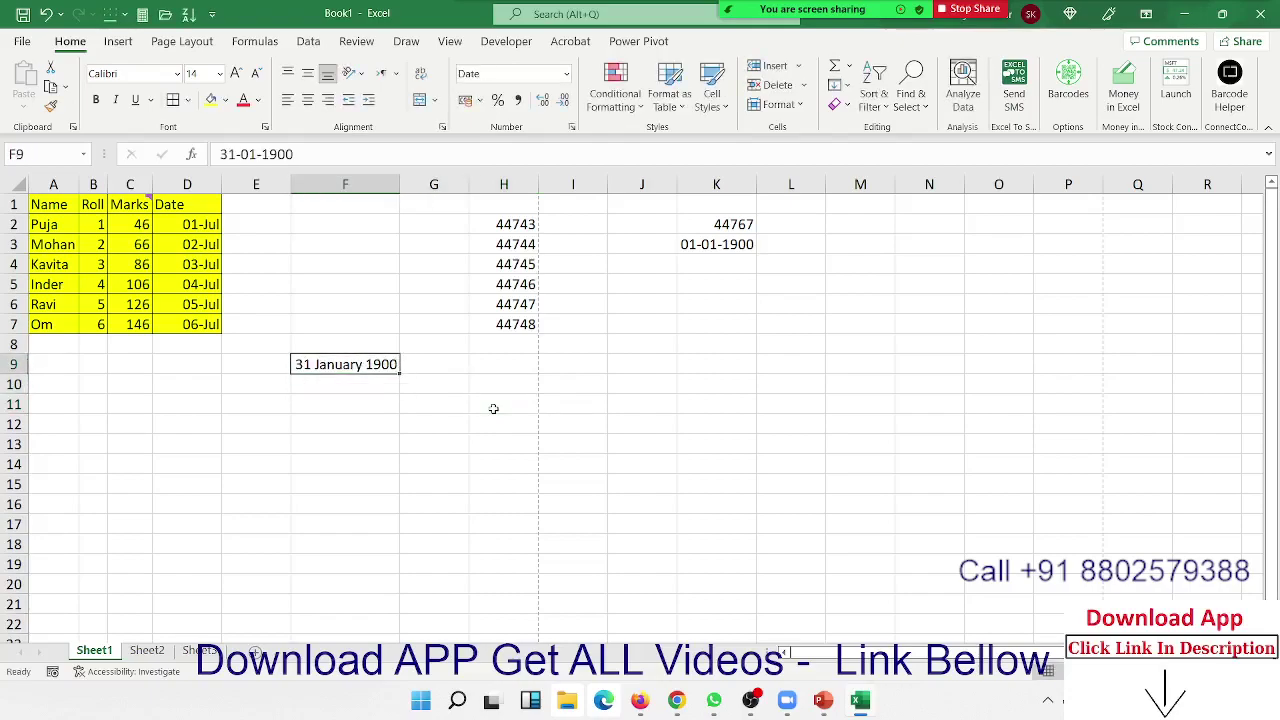
{"action": "type", "text": "32"}
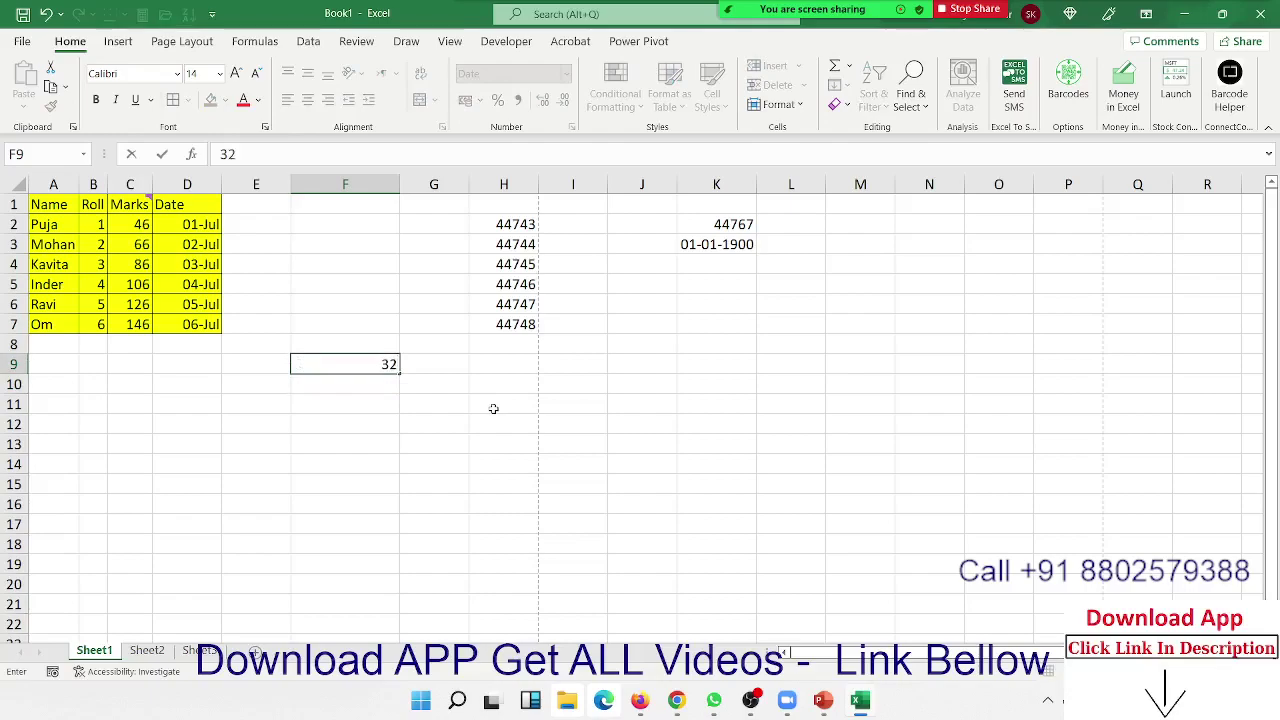
{"action": "key", "text": "Return"}
{"action": "key", "text": "Up"}
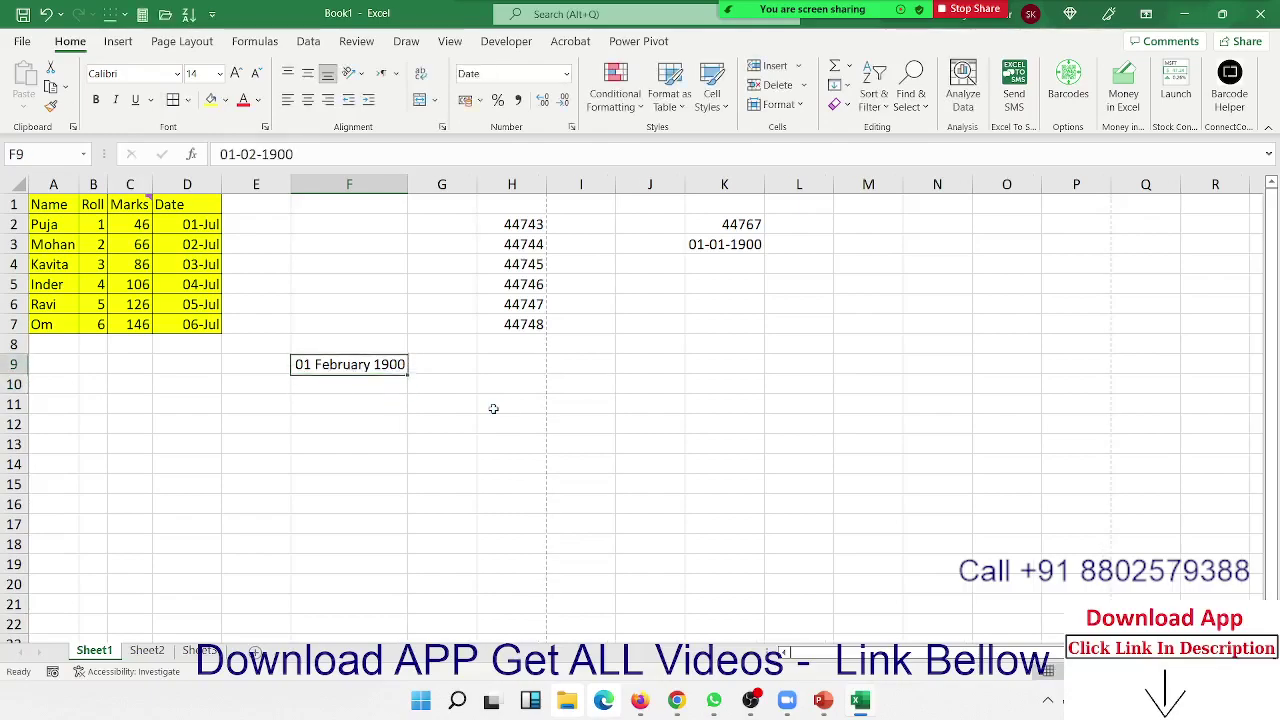
{"action": "type", "text": "36"}
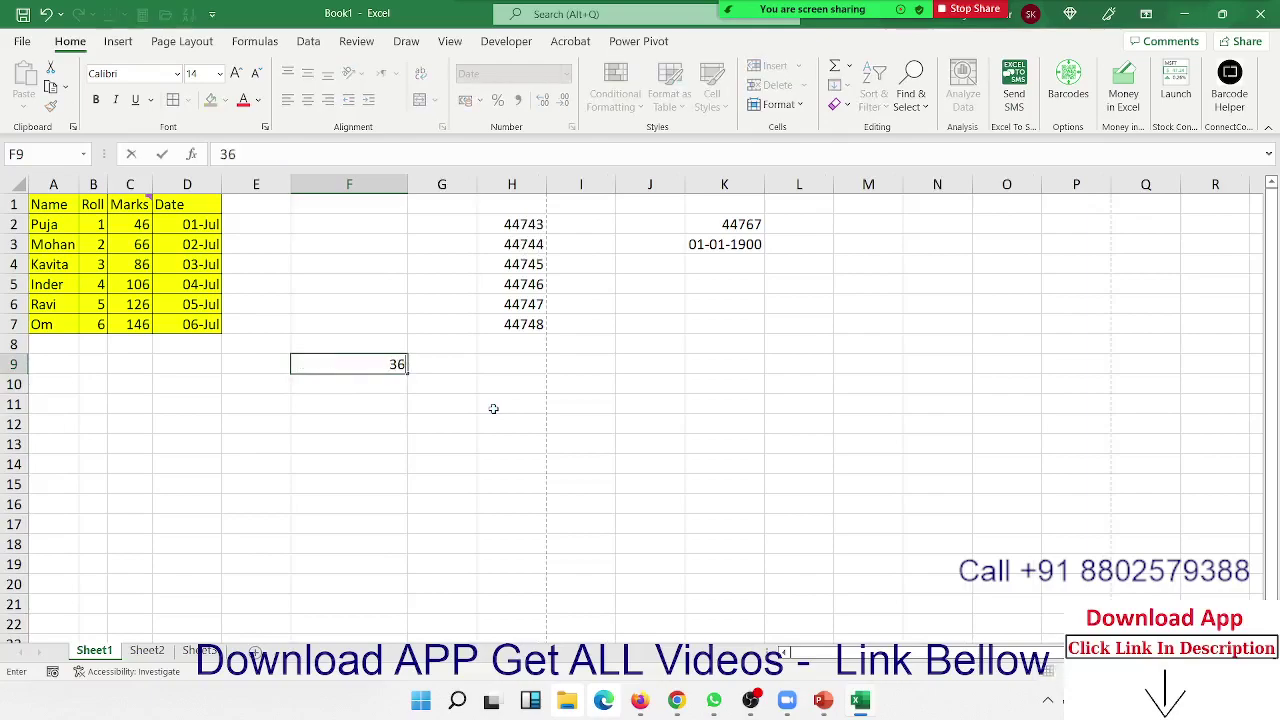
{"action": "type", "text": "7"}
{"action": "key", "text": "Return"}
{"action": "key", "text": "Up"}
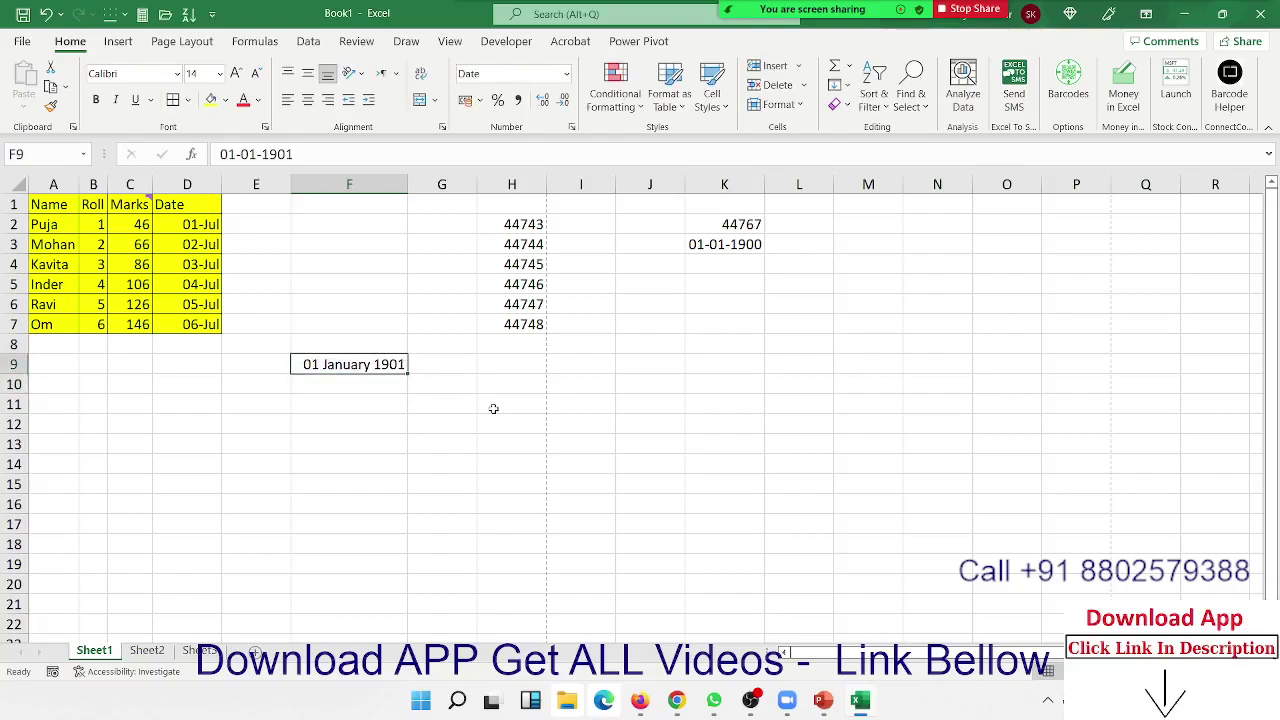
{"action": "type", "text": "44"}
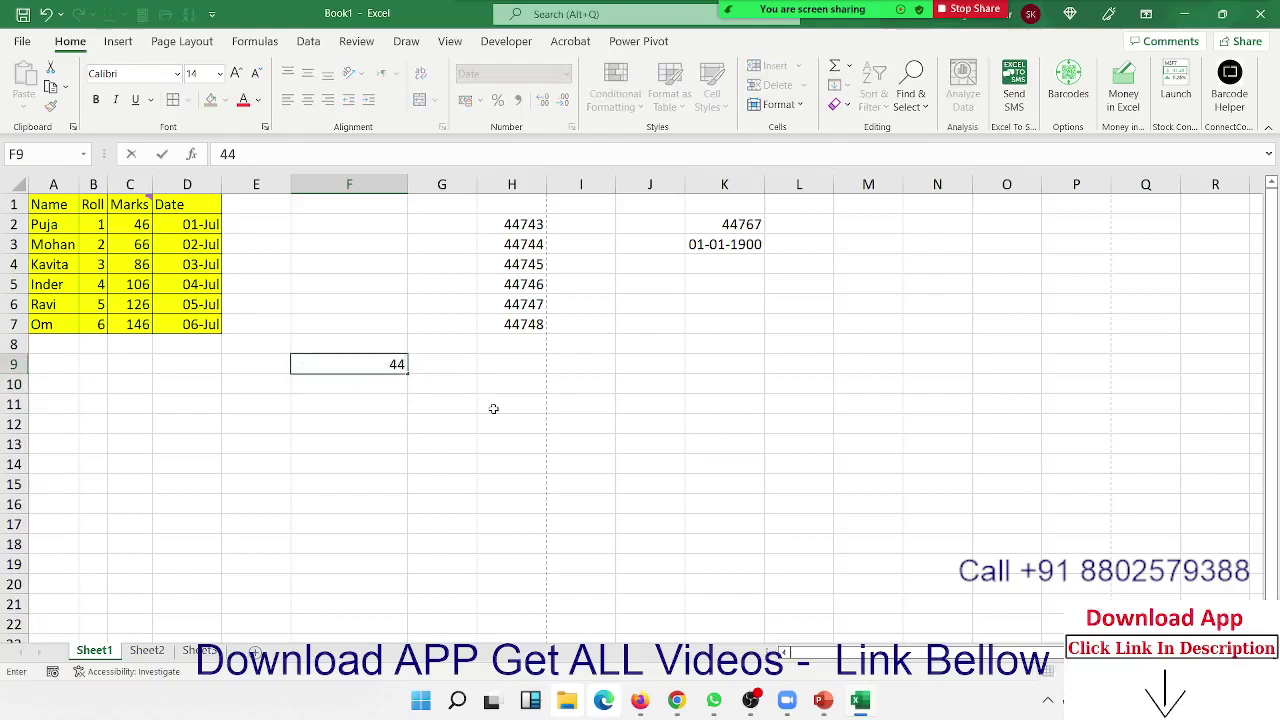
{"action": "type", "text": "767"}
{"action": "key", "text": "Return"}
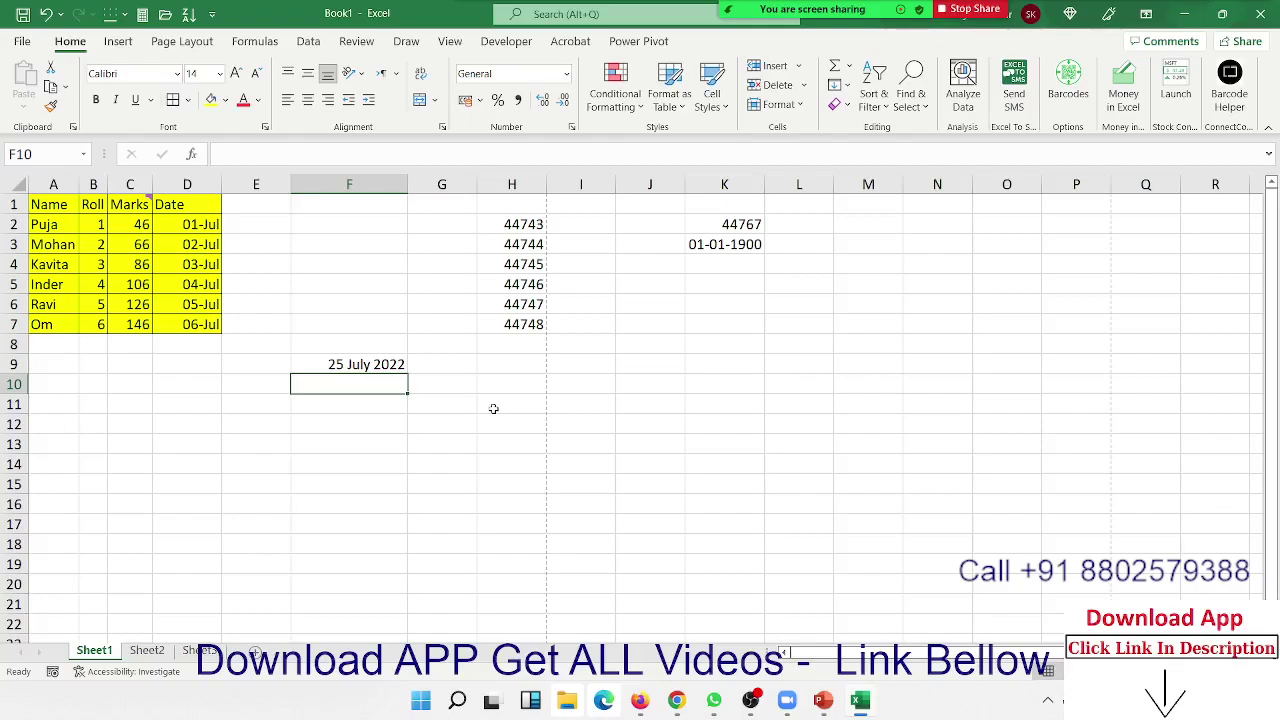
Step: Enter 125HGF in F12 and =F12+2 in G12, which returns #VALUE!
{"action": "key", "text": "Down"}
{"action": "key", "text": "Down"}
{"action": "type", "text": "12"}
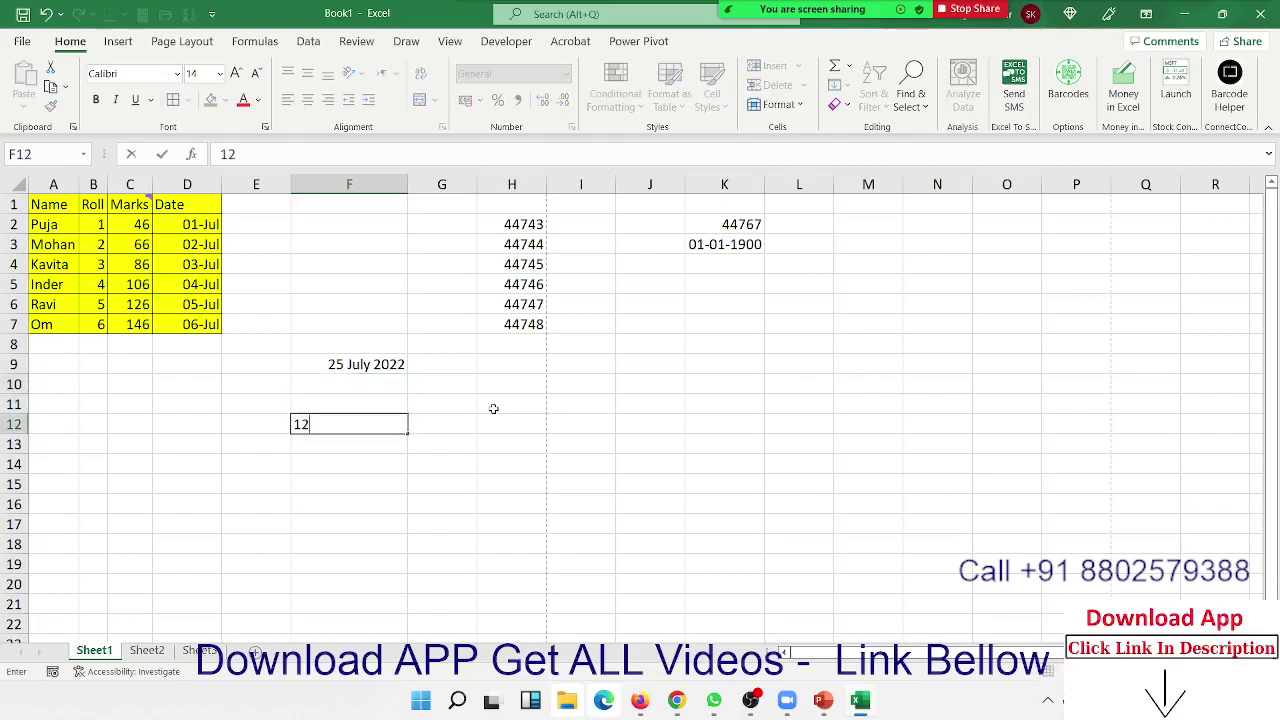
{"action": "type", "text": "5HGF"}
{"action": "key", "text": "Return"}
{"action": "key", "text": "Up"}
{"action": "key", "text": "Right"}
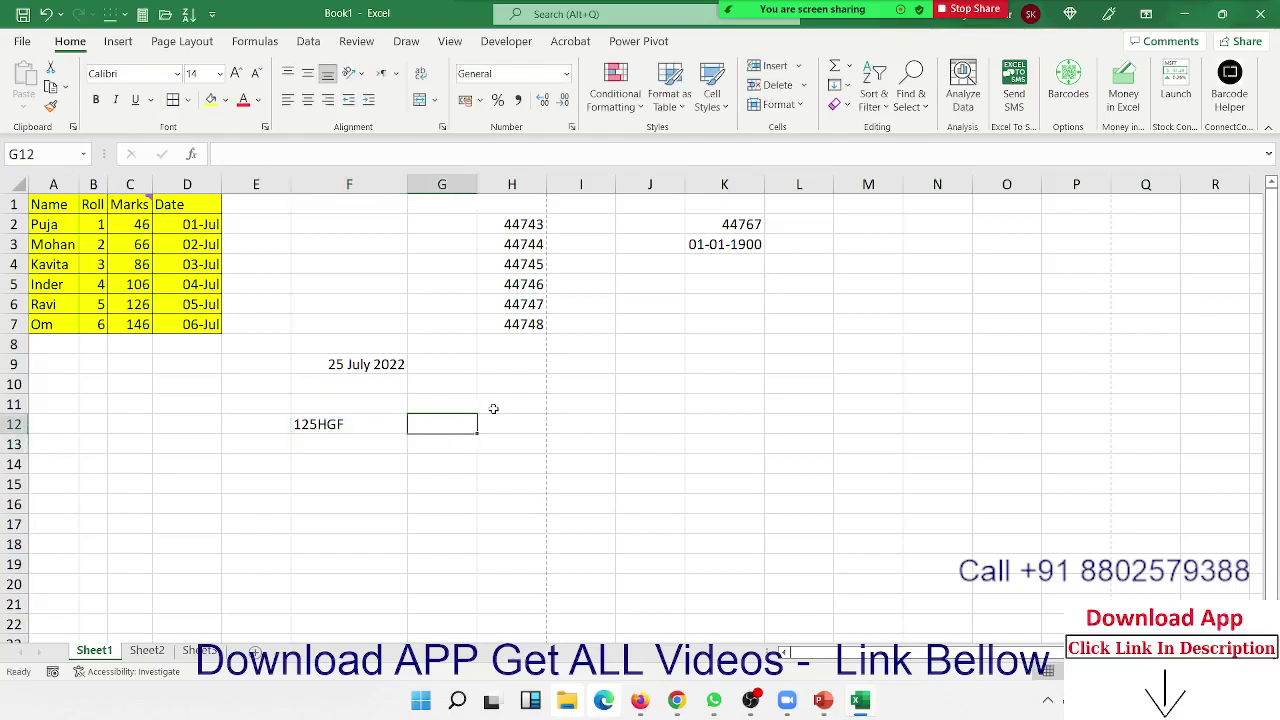
{"action": "type", "text": "="}
{"action": "key", "text": "Left"}
{"action": "type", "text": "+2"}
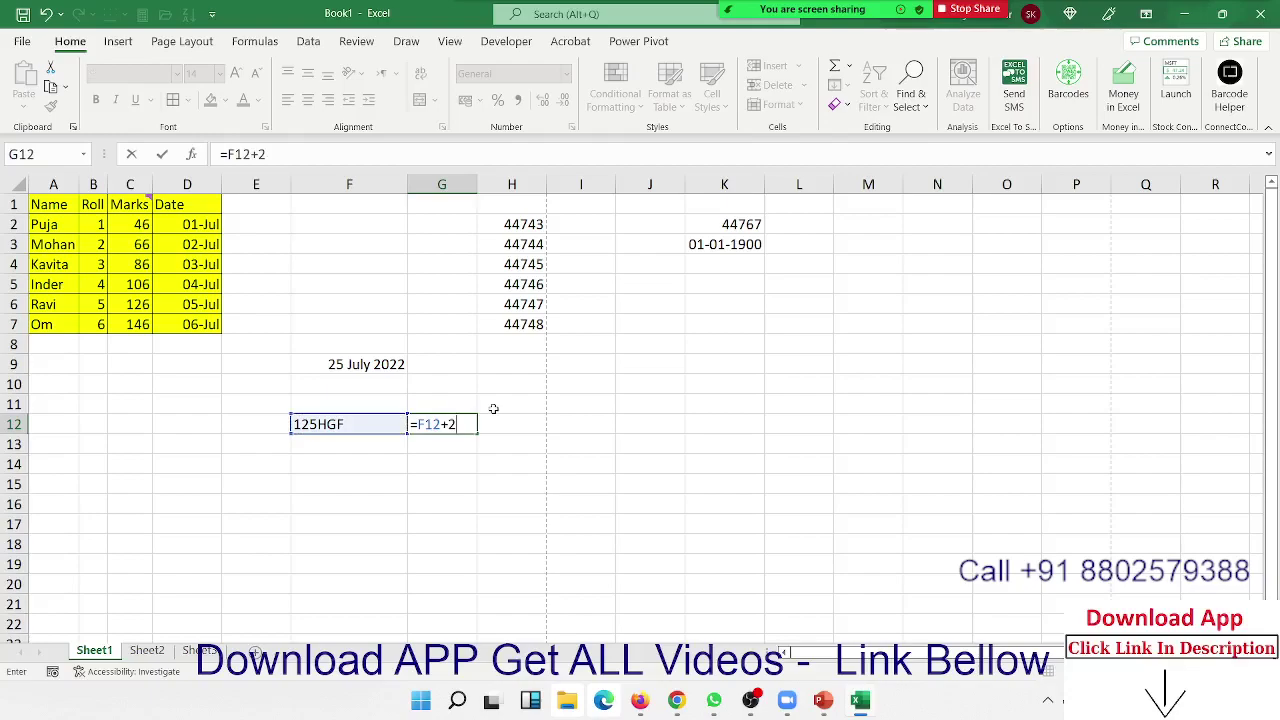
{"action": "key", "text": "Return"}
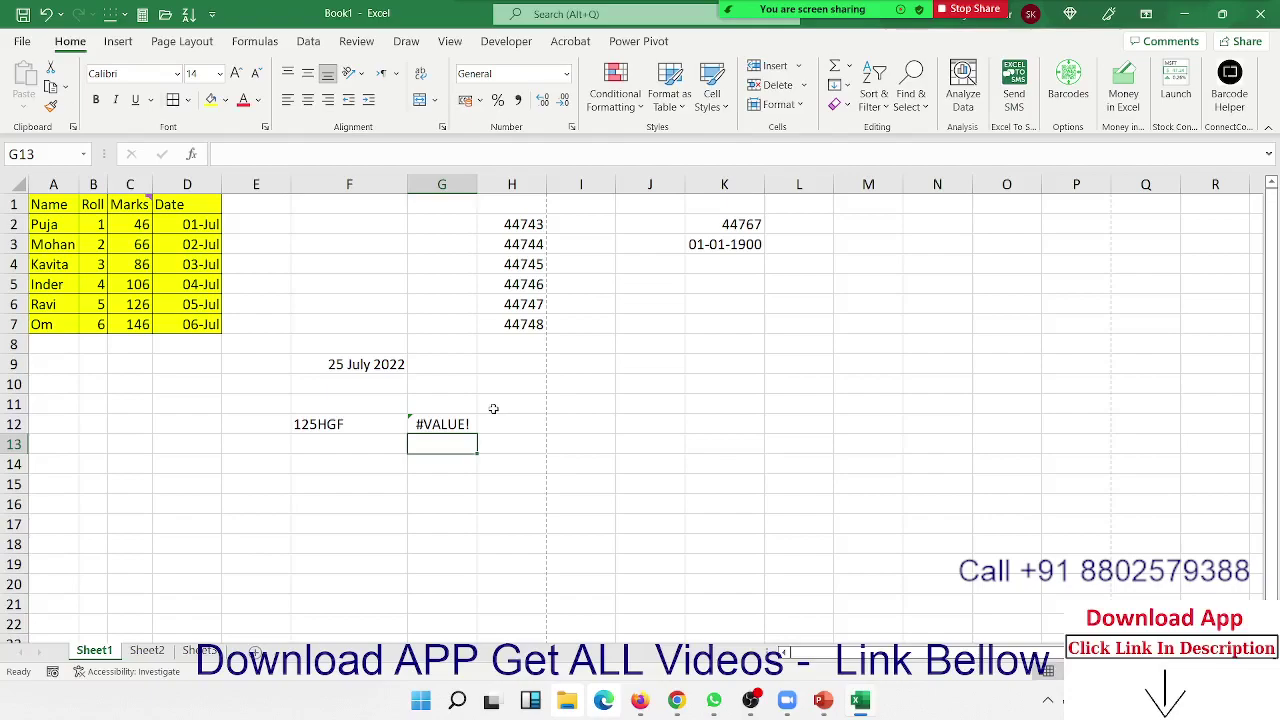
Step: Enter =F9+20 in G9 to get the date twenty days after F9
{"action": "key", "text": "Up"}
{"action": "key", "text": "Up"}
{"action": "key", "text": "Up"}
{"action": "key", "text": "Up"}
{"action": "type", "text": "="}
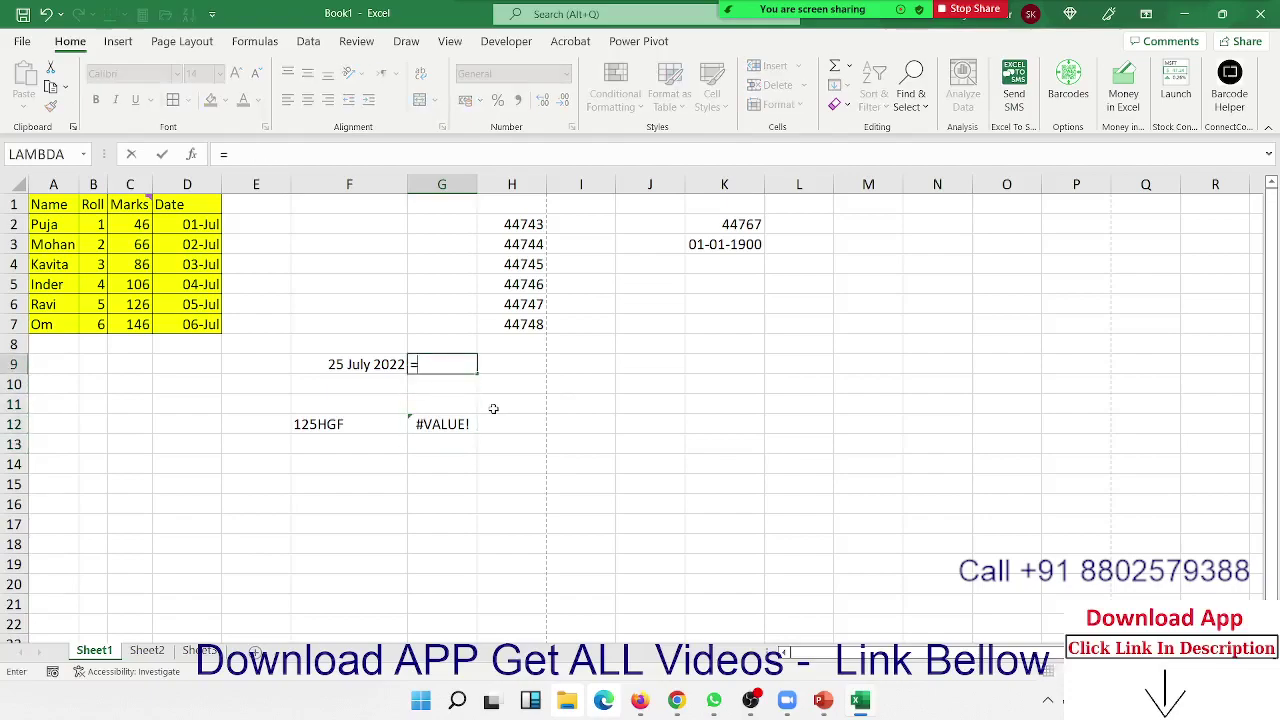
{"action": "key", "text": "Left"}
{"action": "type", "text": "+20"}
{"action": "key", "text": "Return"}
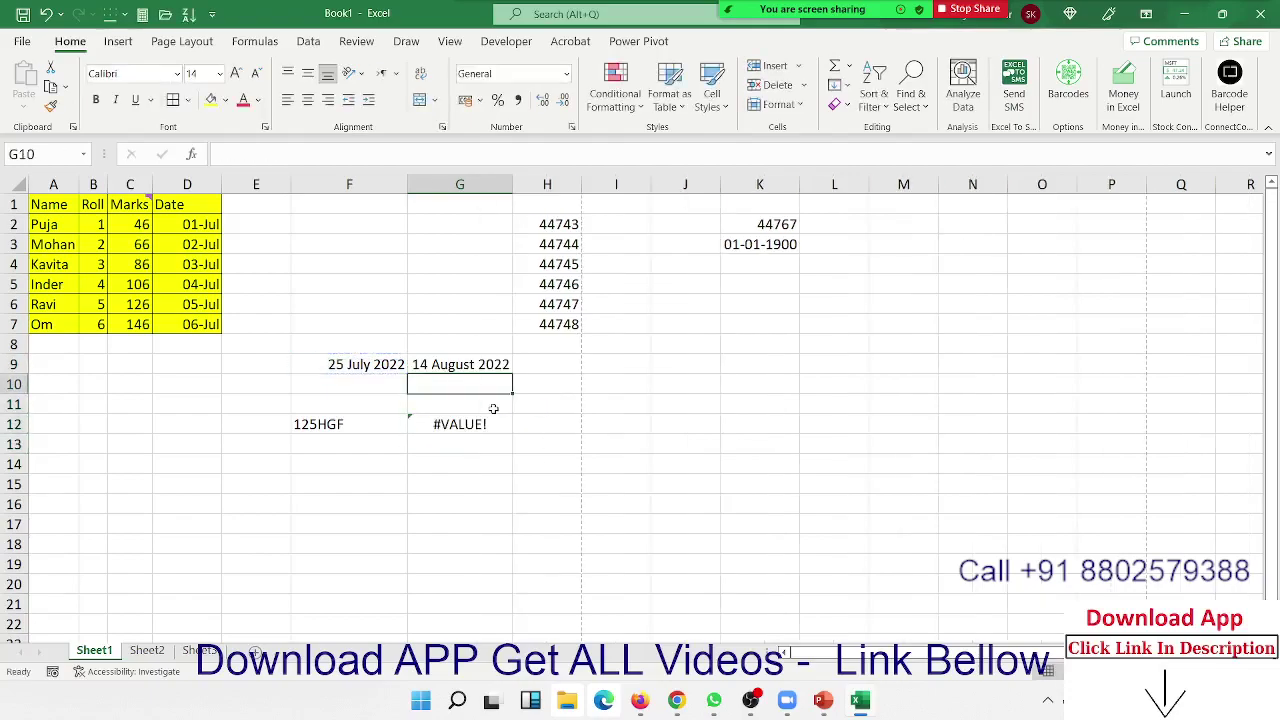
{"action": "key", "text": "Up"}
{"action": "key", "text": "Left"}
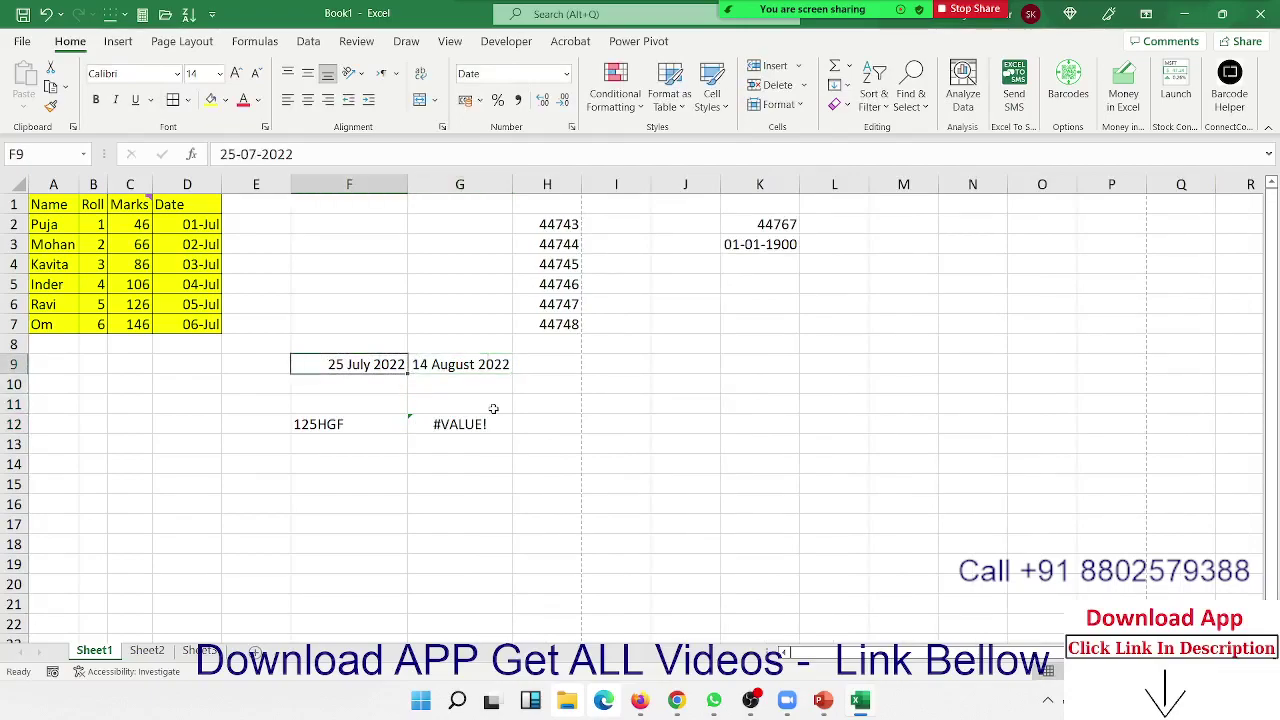
Step: Switch F9 and G9 to General, then back to Long Date, showing 14 August 2022
{"action": "left_click", "coordinate": [527, 73]}
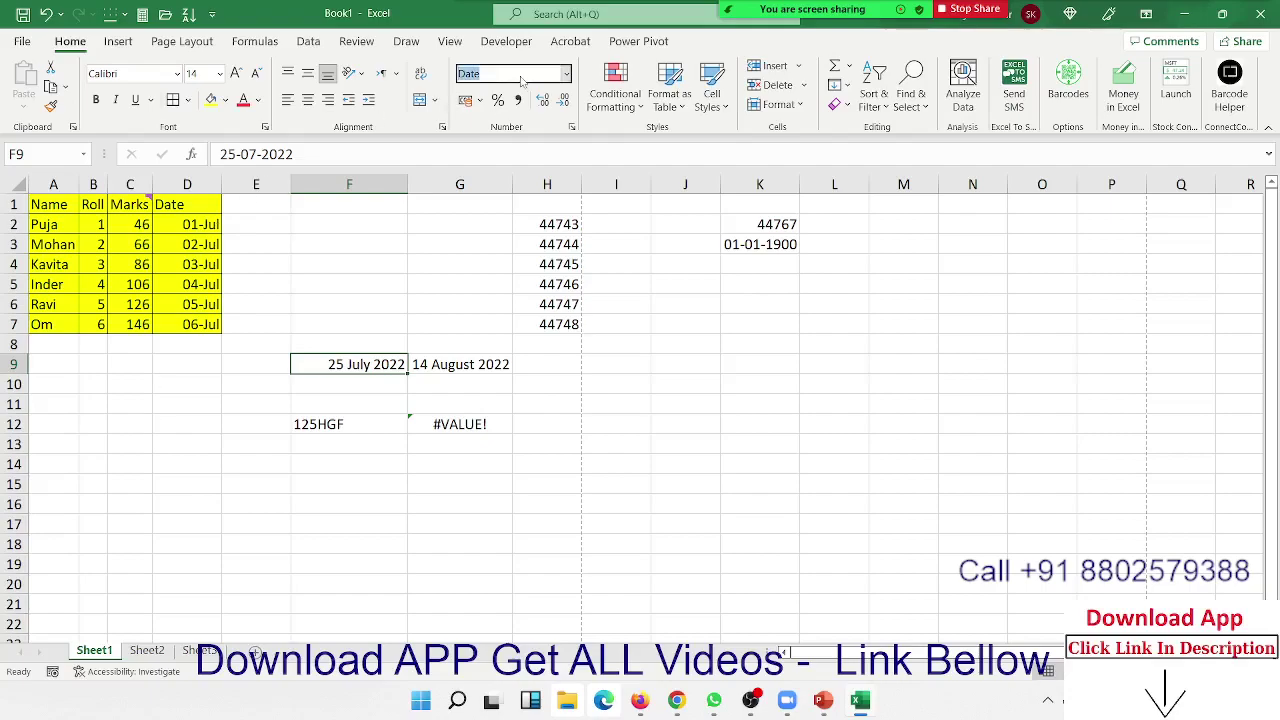
{"action": "left_click", "coordinate": [564, 74]}
{"action": "left_click", "coordinate": [547, 104]}
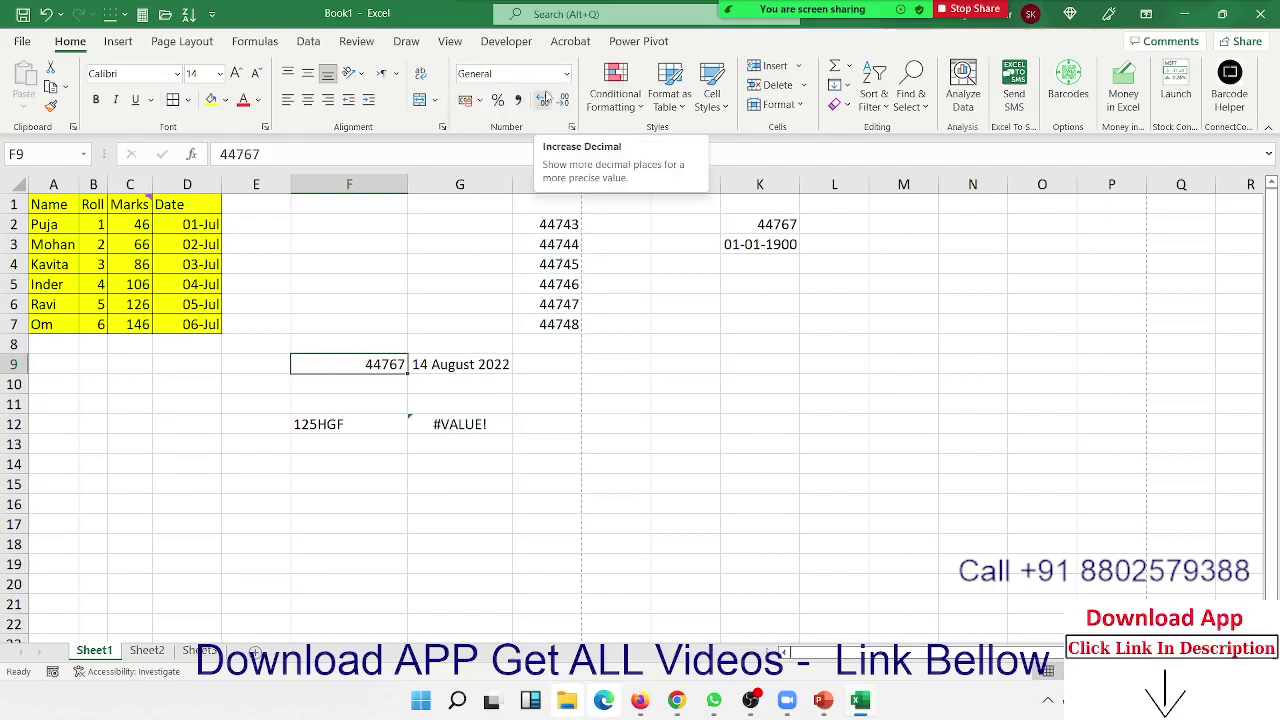
{"action": "left_click", "coordinate": [446, 368]}
{"action": "left_click", "coordinate": [566, 74]}
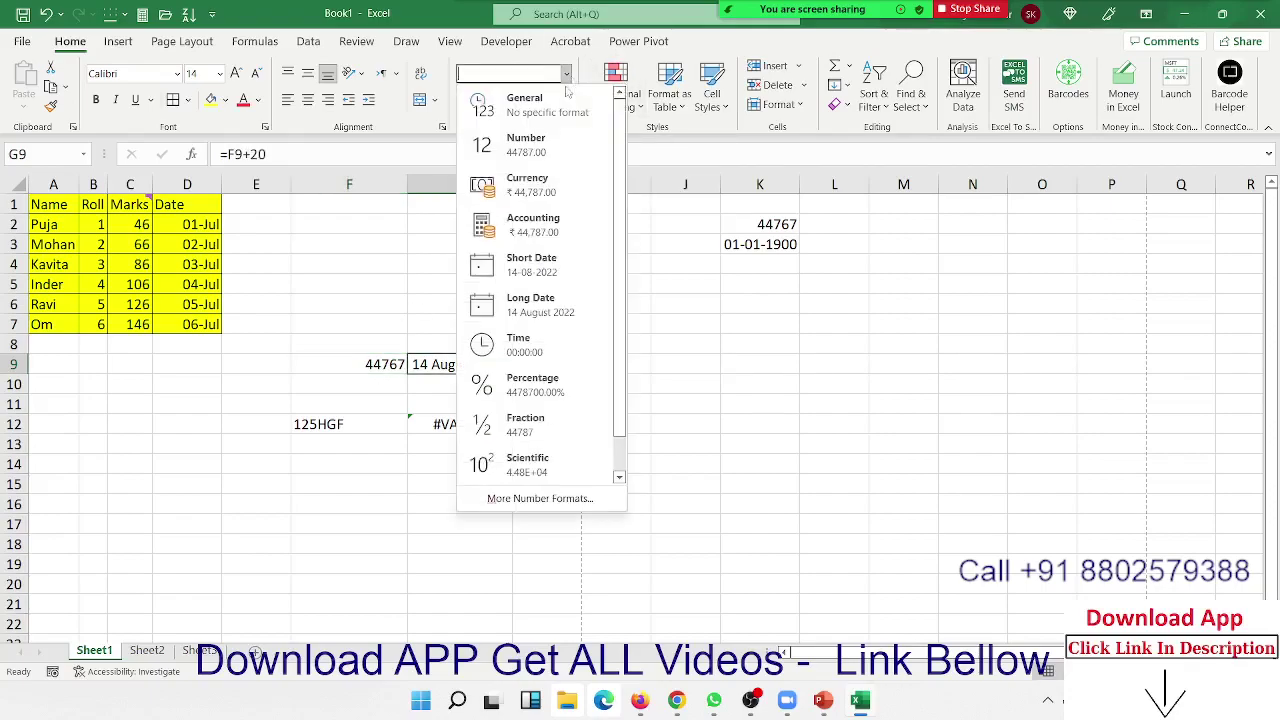
{"action": "left_click", "coordinate": [522, 104]}
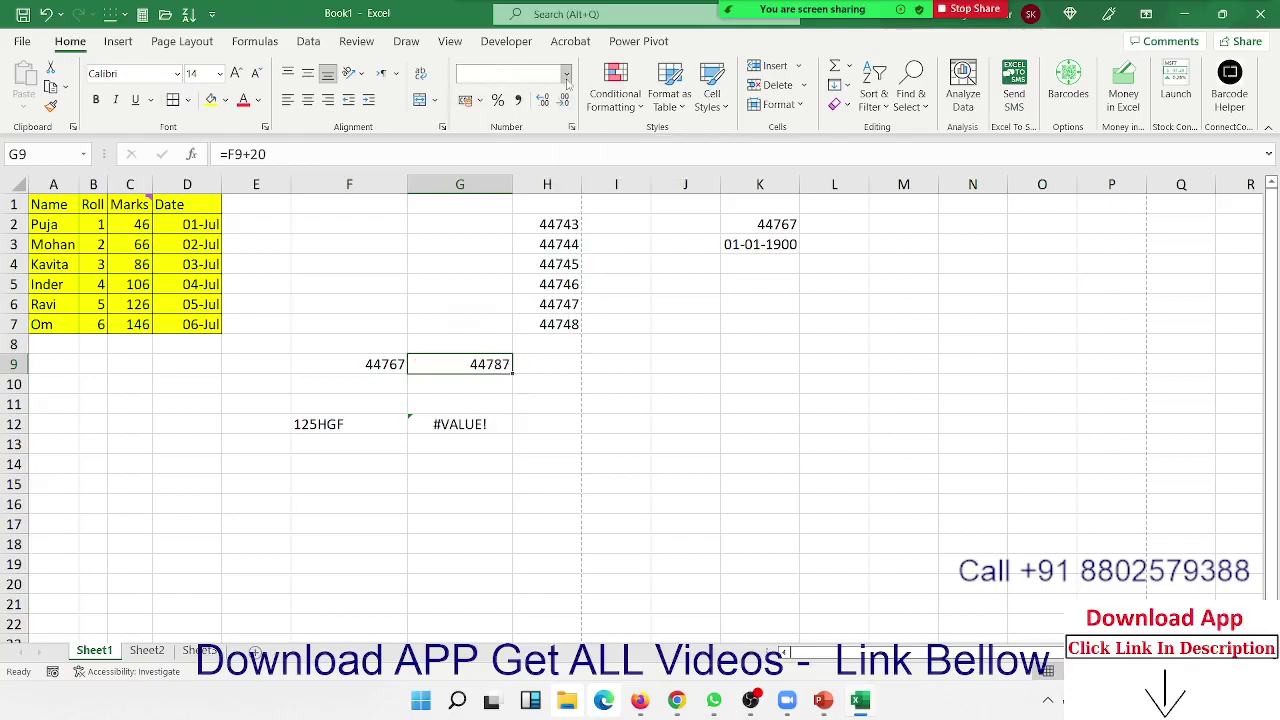
{"action": "left_click", "coordinate": [566, 74]}
{"action": "left_click", "coordinate": [519, 318]}
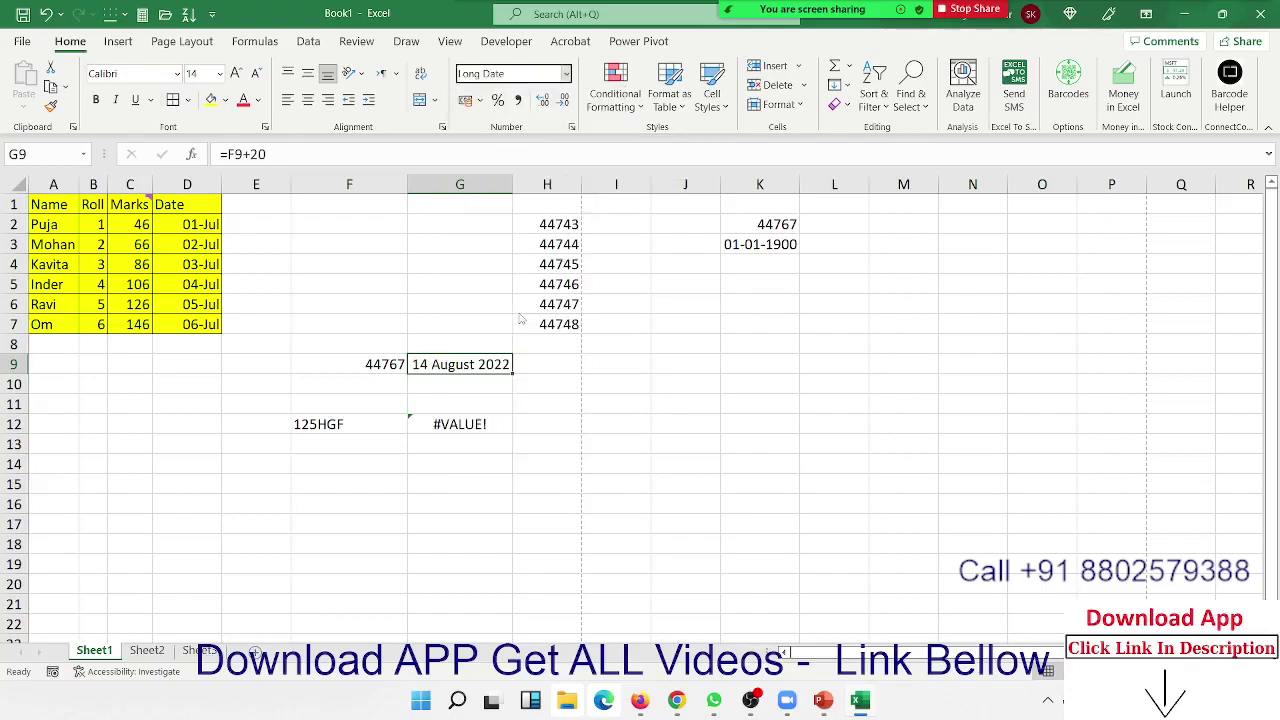
{"action": "left_click", "coordinate": [365, 368]}
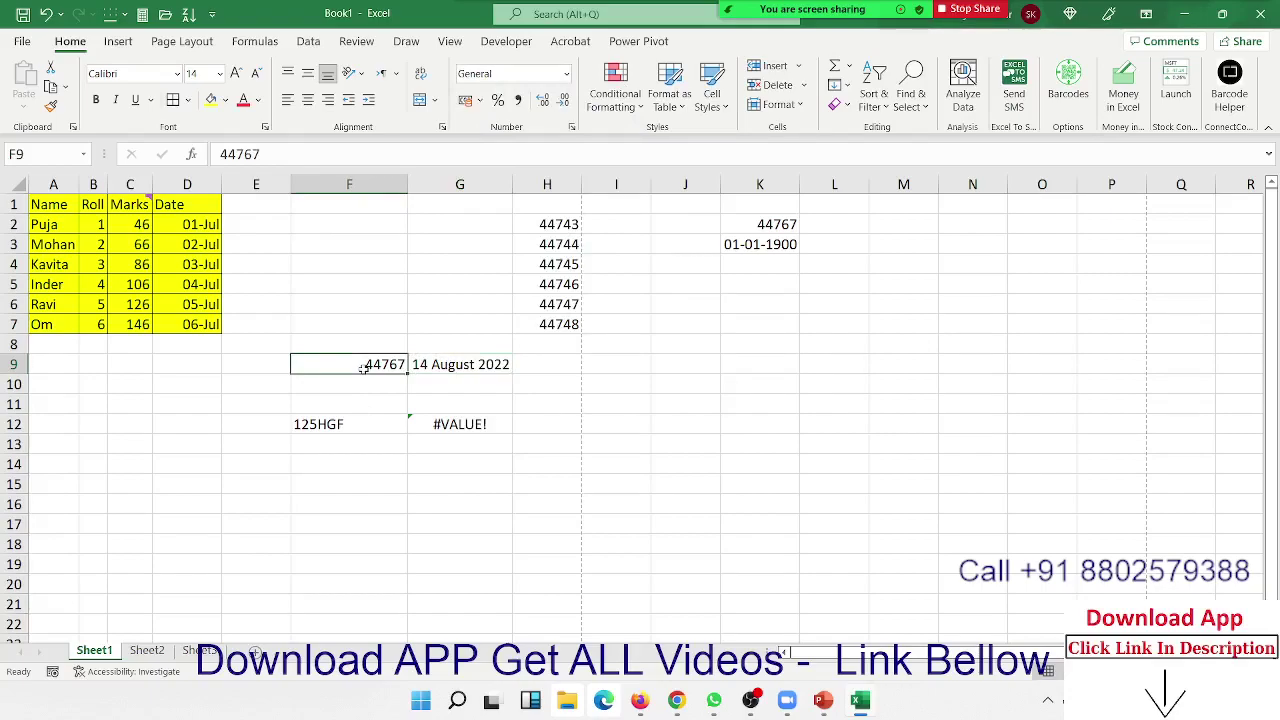
{"action": "left_click", "coordinate": [566, 74]}
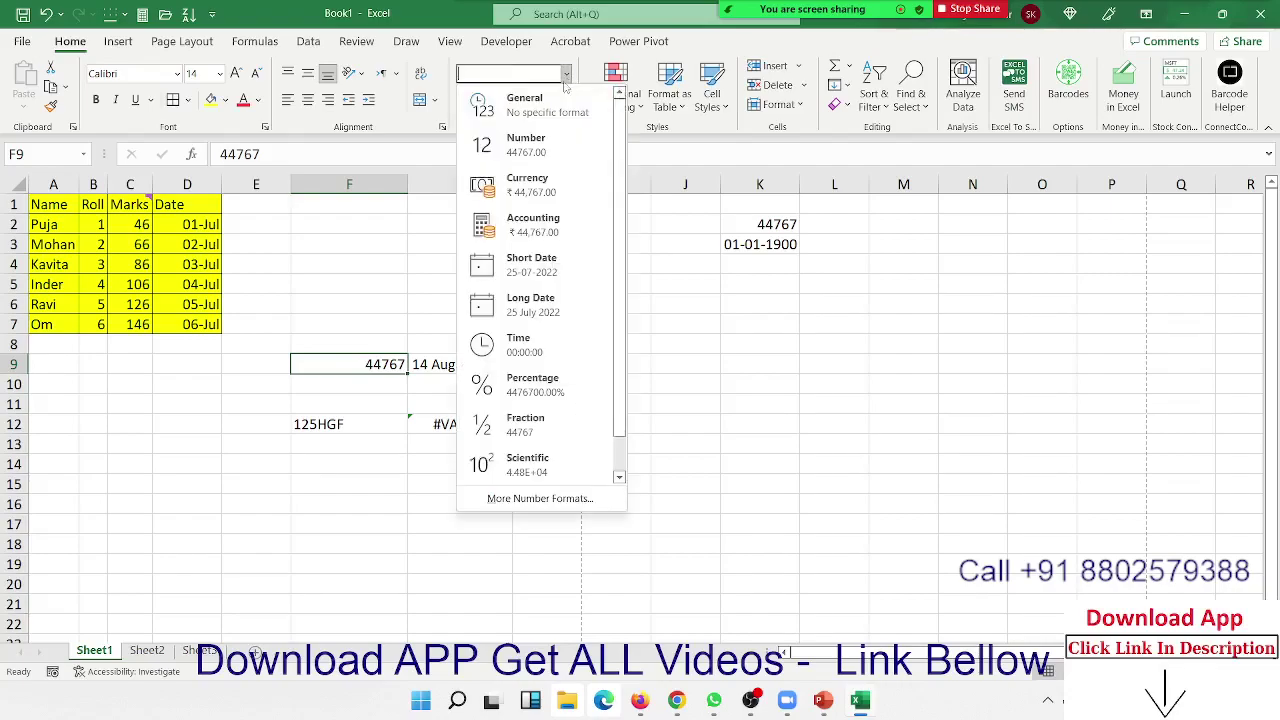
{"action": "left_click", "coordinate": [524, 316]}
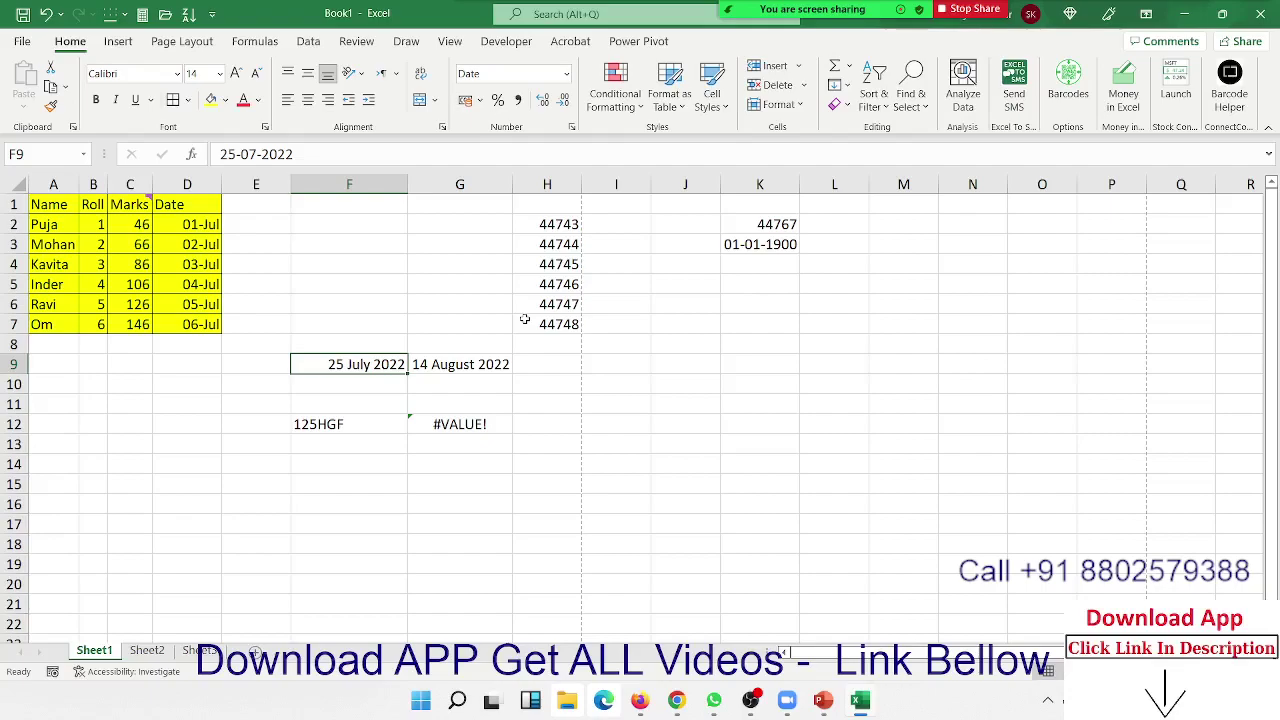
Step: Copy the Date column D1:D7
{"action": "left_click", "coordinate": [190, 329]}
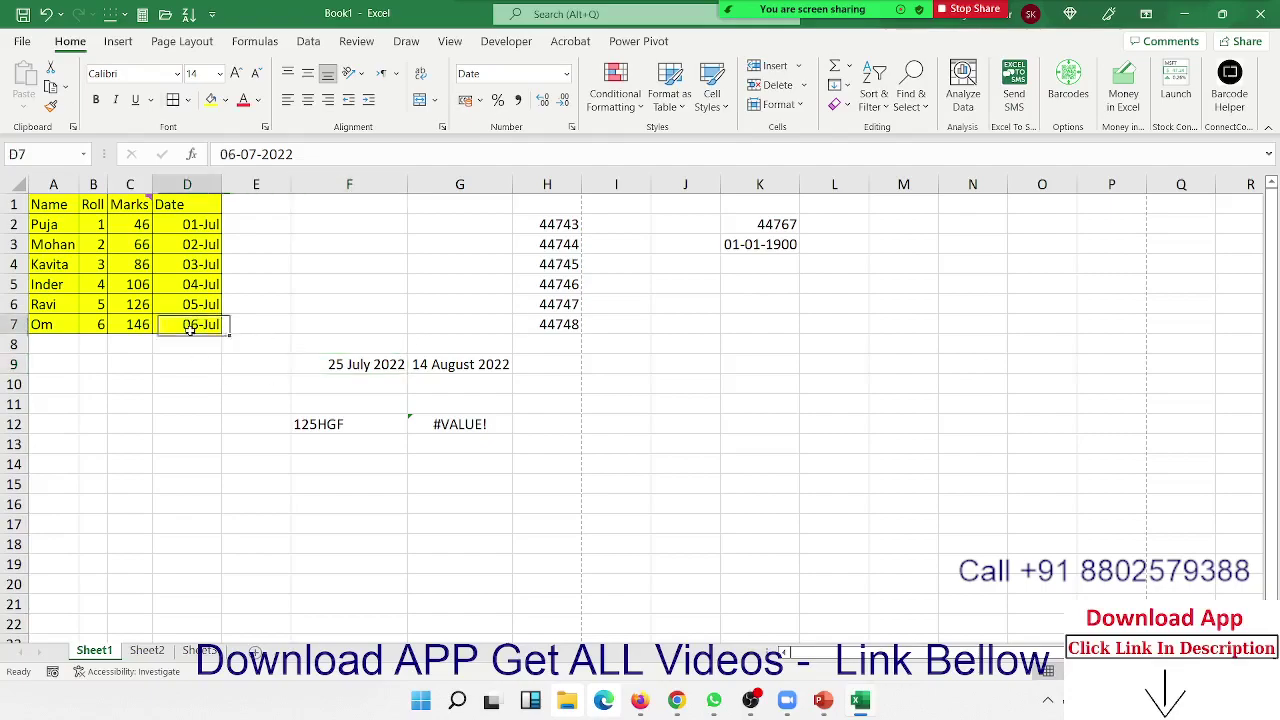
{"action": "left_click_drag", "start_coordinate": [190, 329], "coordinate": [187, 204]}
{"action": "key", "text": "ctrl+c"}
{"action": "key", "text": "ctrl+q"}
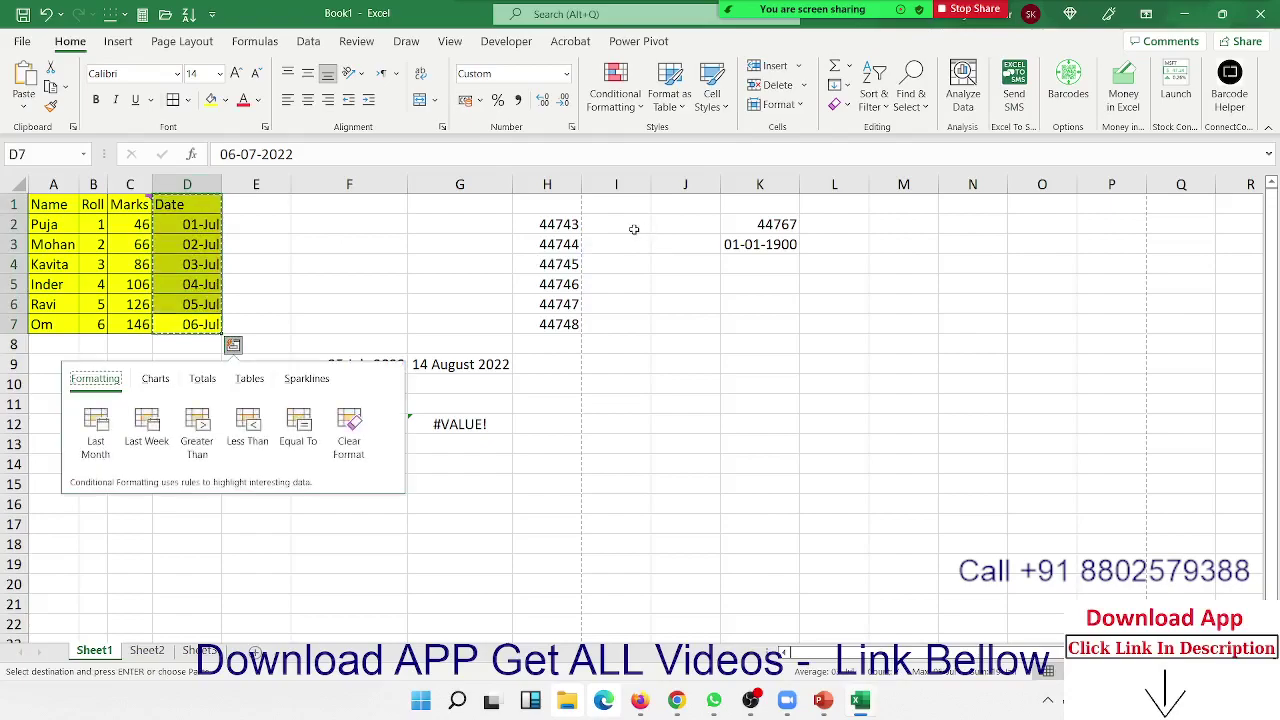
Step: Paste Special the dates into I1 as Values and number formats
{"action": "right_click", "coordinate": [634, 229]}
{"action": "left_click", "coordinate": [616, 206]}
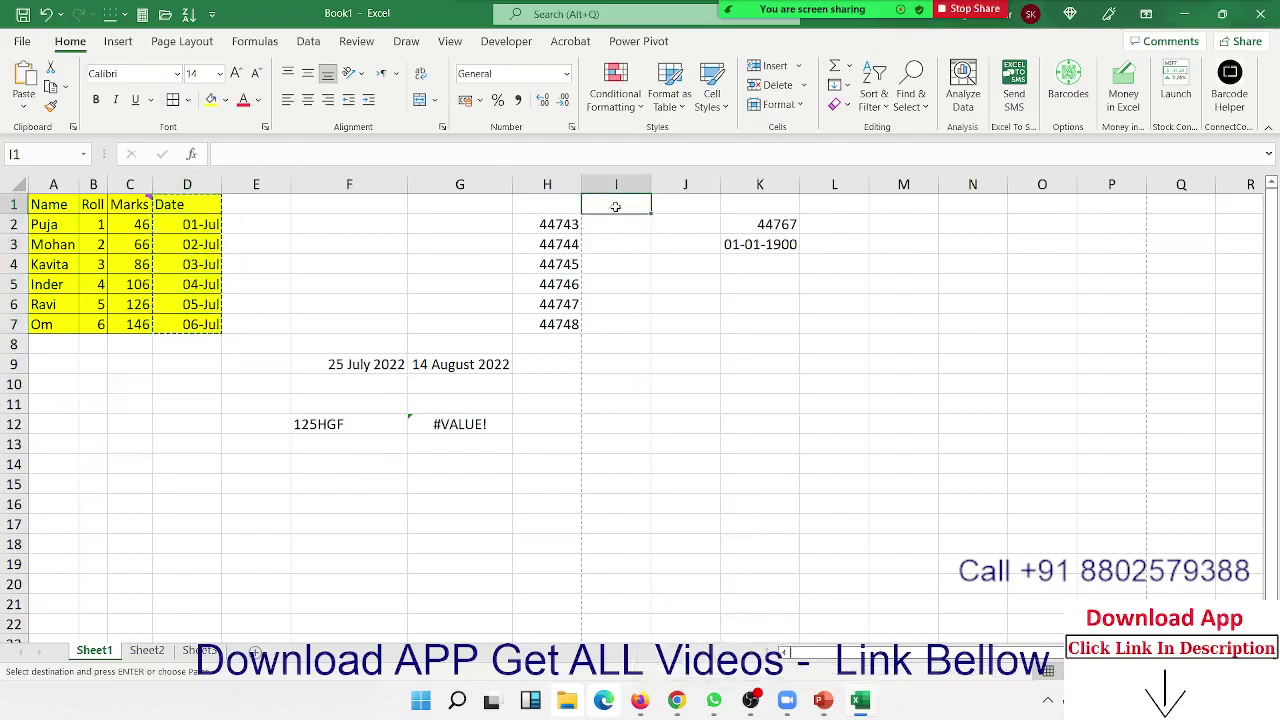
{"action": "right_click", "coordinate": [616, 206]}
{"action": "left_click", "coordinate": [671, 320]}
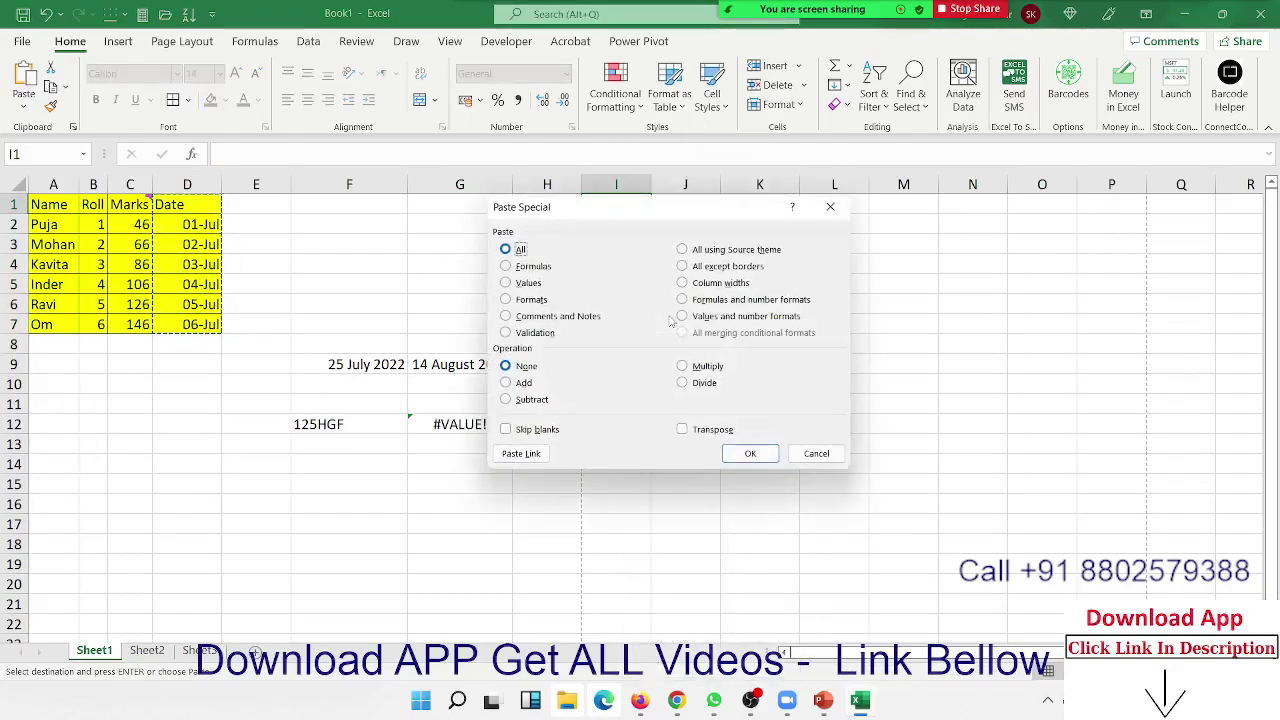
{"action": "mouse_move", "coordinate": [660, 218]}
{"action": "left_mouse_down"}
{"action": "mouse_move", "coordinate": [907, 331]}
{"action": "mouse_move", "coordinate": [898, 362]}
{"action": "left_mouse_up"}
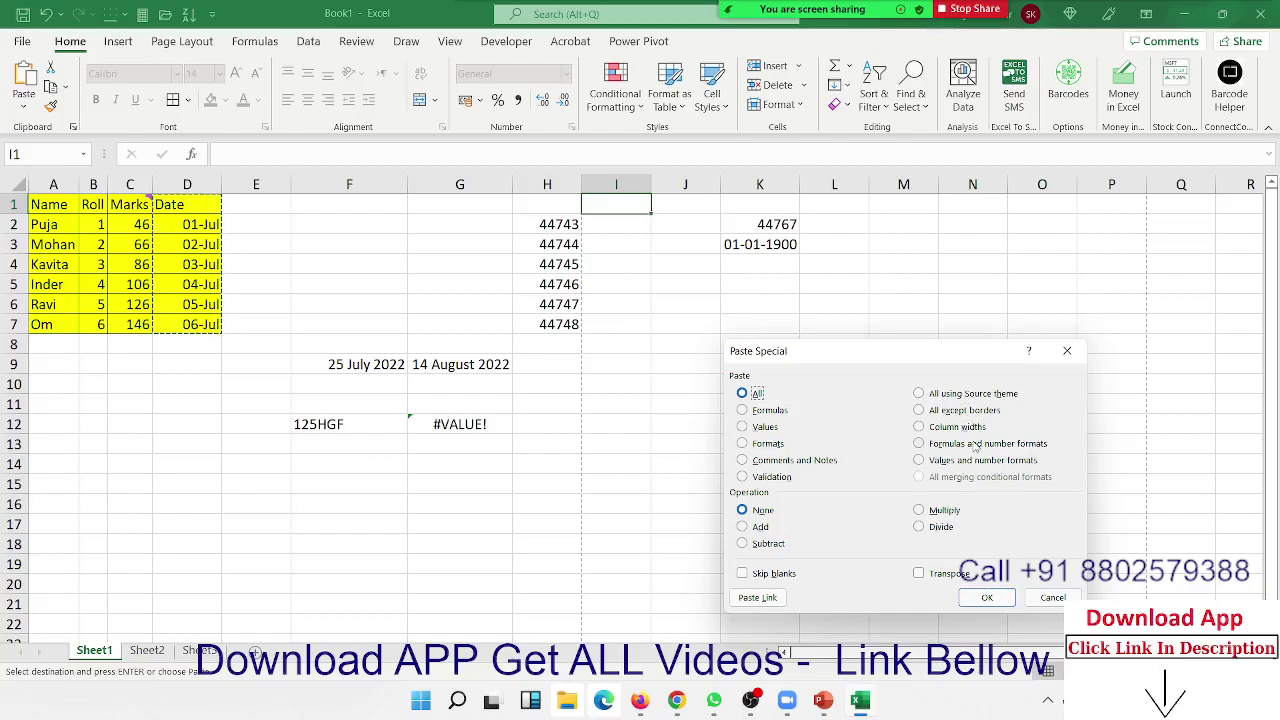
{"action": "left_click", "coordinate": [975, 445]}
{"action": "left_click", "coordinate": [942, 462]}
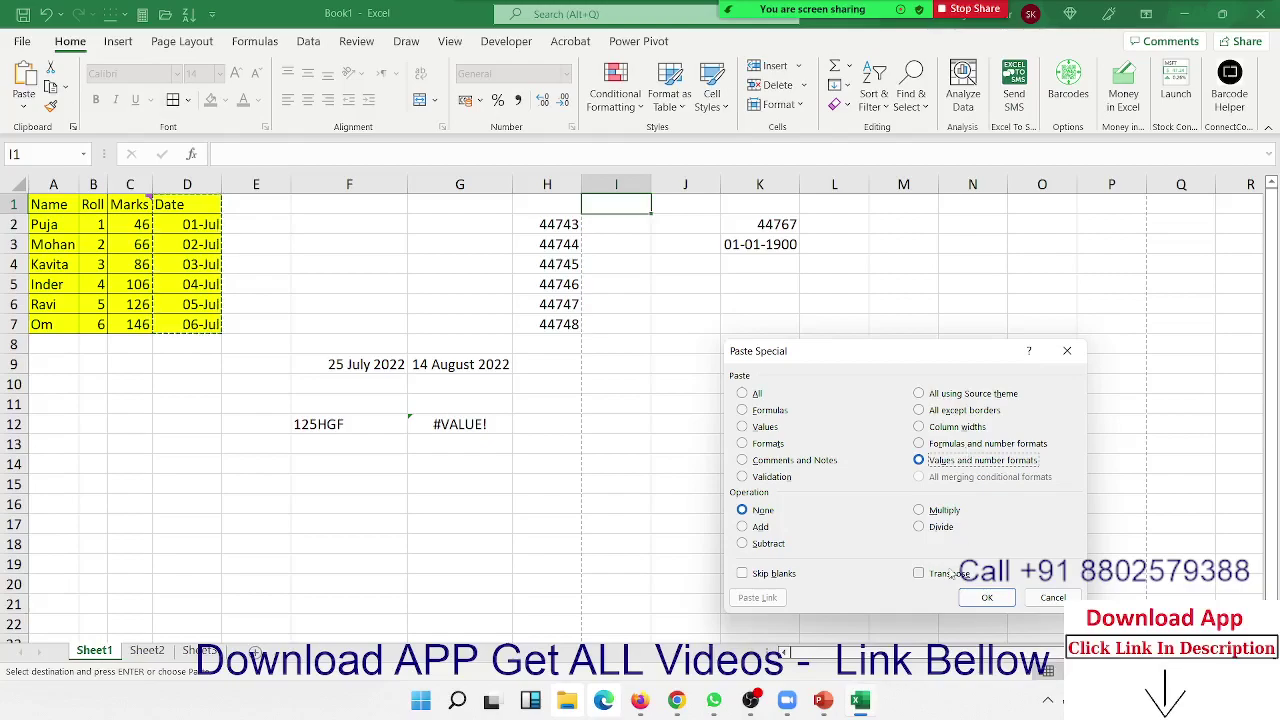
{"action": "left_click", "coordinate": [1000, 597]}
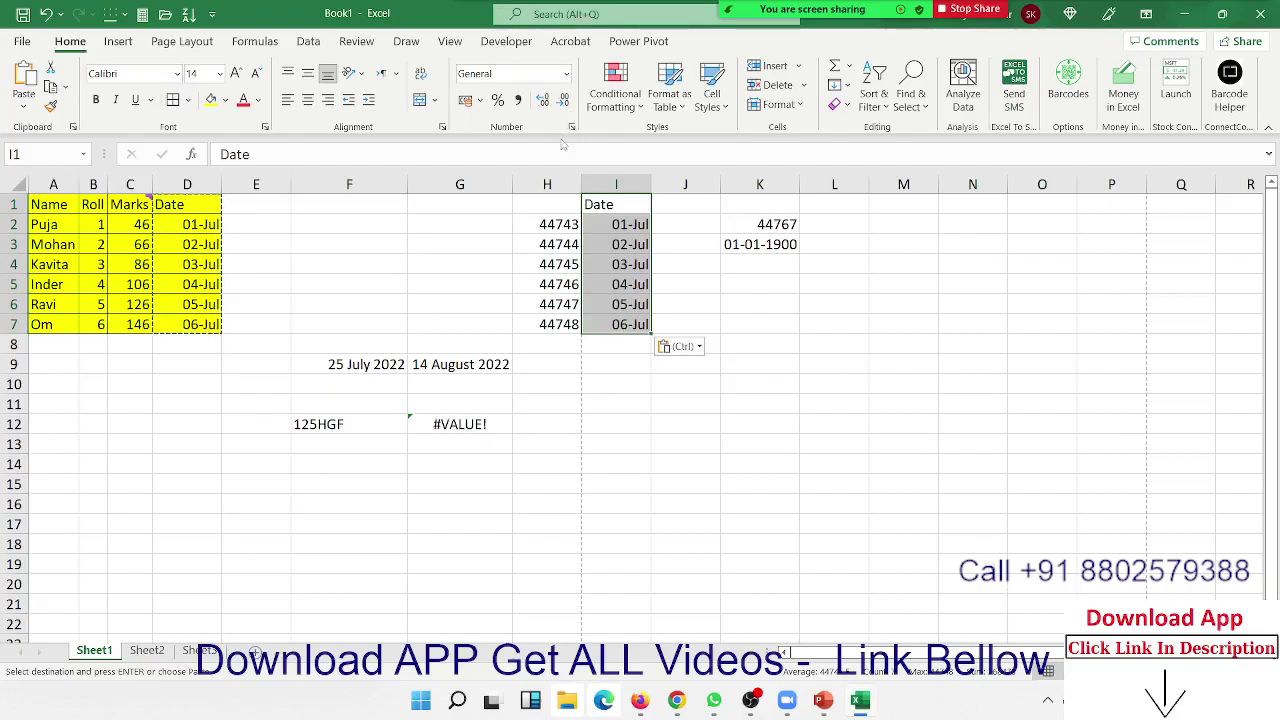
Step: Check the pasted cells' number format, then select the block from E1 across to column M
{"action": "left_click", "coordinate": [571, 128]}
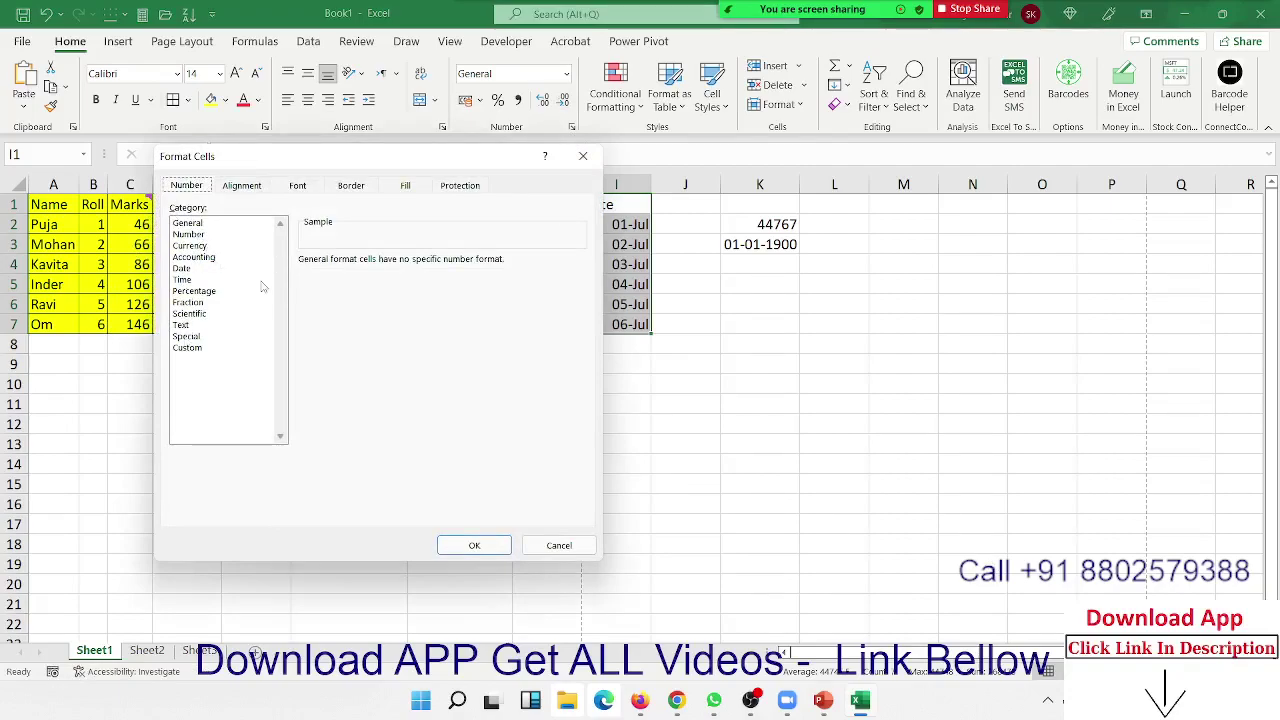
{"action": "left_click", "coordinate": [585, 156]}
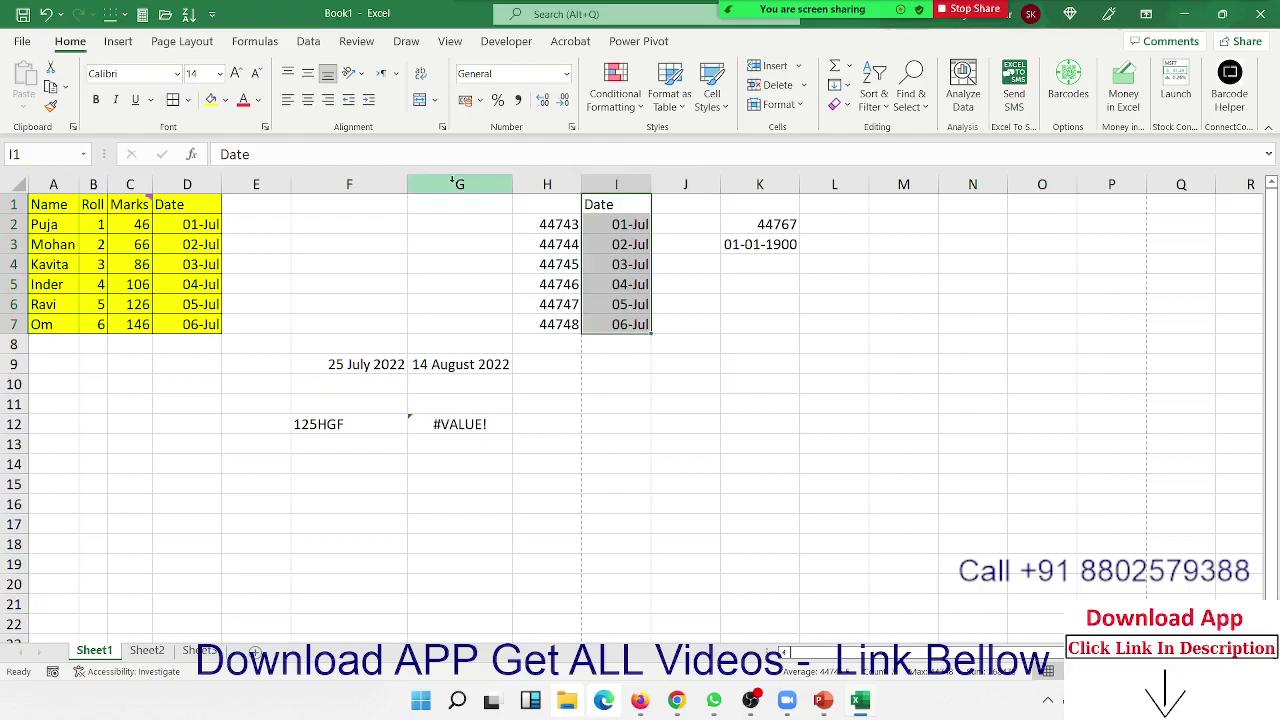
{"action": "mouse_move", "coordinate": [271, 209]}
{"action": "left_mouse_down"}
{"action": "mouse_move", "coordinate": [846, 325]}
{"action": "mouse_move", "coordinate": [938, 470]}
{"action": "left_mouse_up"}
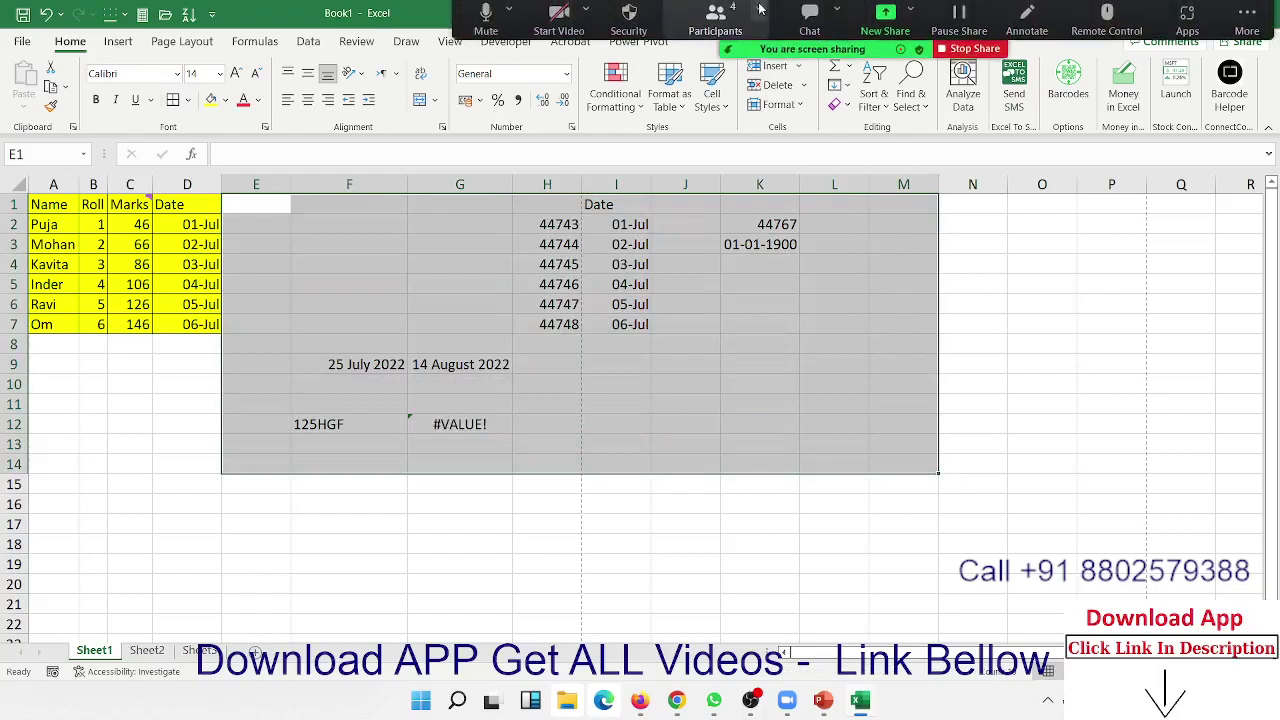
{"action": "left_click", "coordinate": [725, 16]}
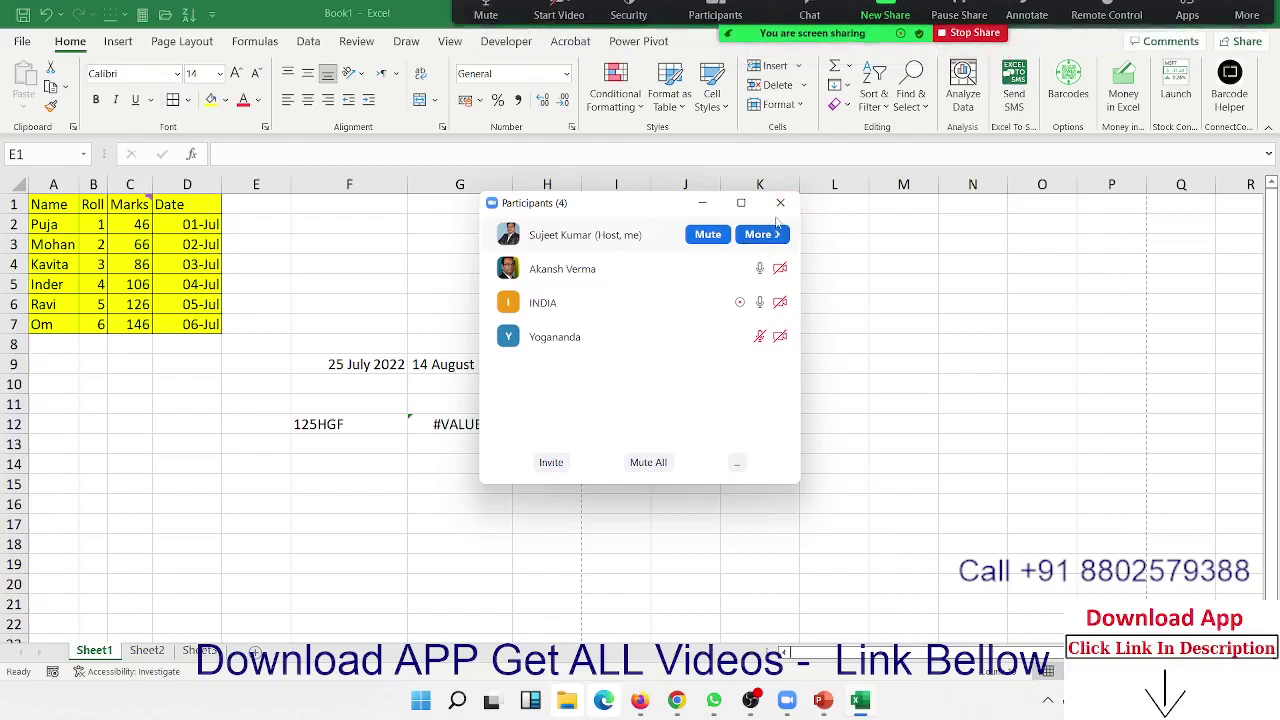
{"action": "left_click", "coordinate": [780, 203]}
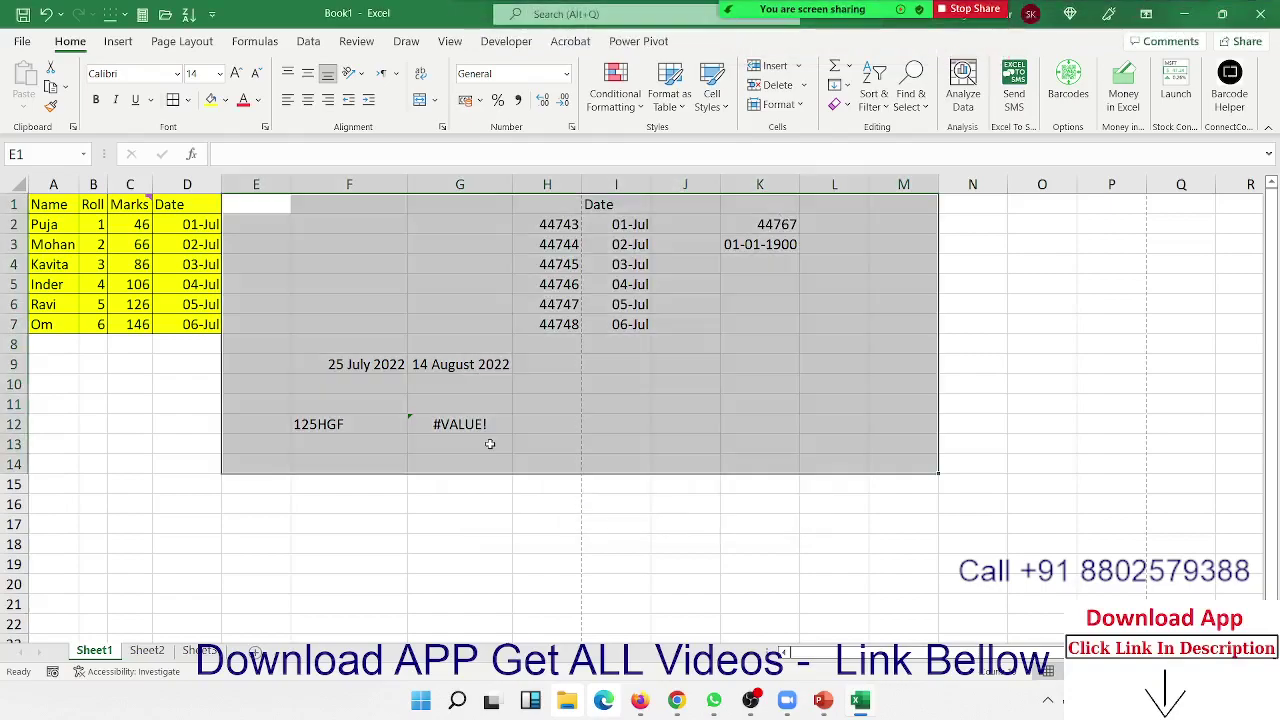
{"action": "left_click", "coordinate": [530, 428]}
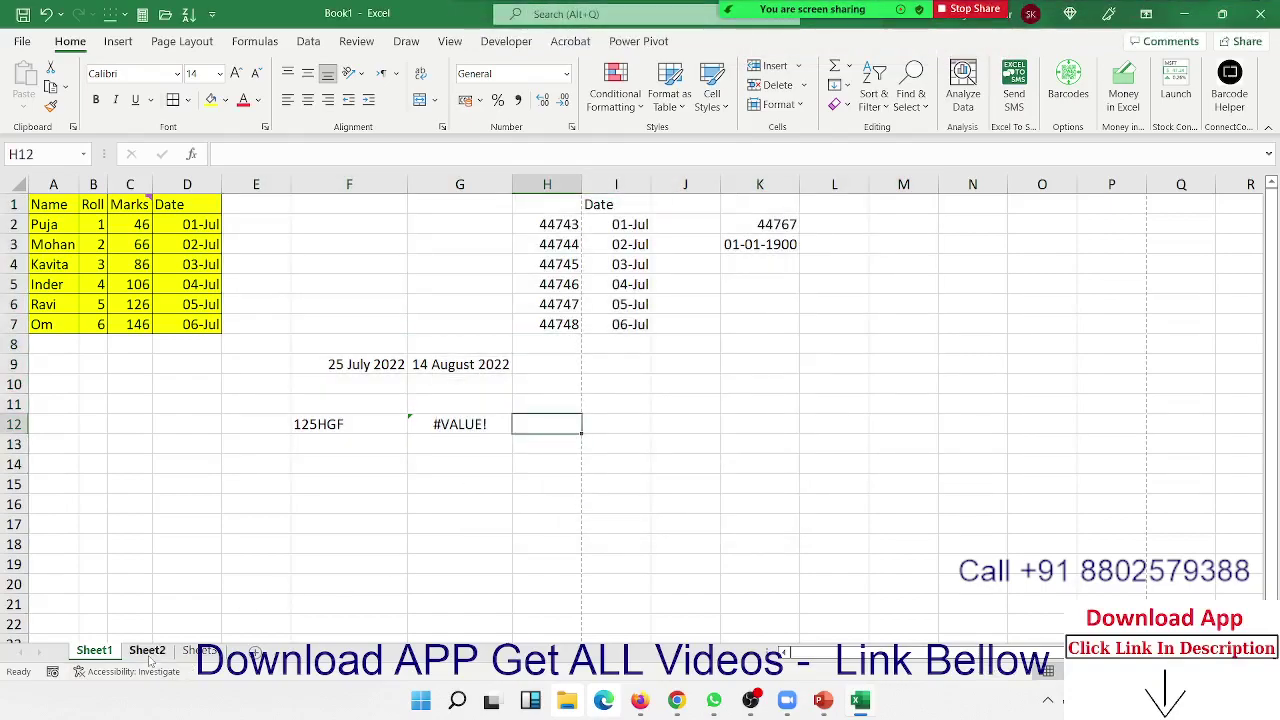
Step: On Sheet2, enter 20 in D7 and 30 in G7
{"action": "left_click", "coordinate": [147, 650]}
{"action": "left_click", "coordinate": [280, 336]}
{"action": "type", "text": "20"}
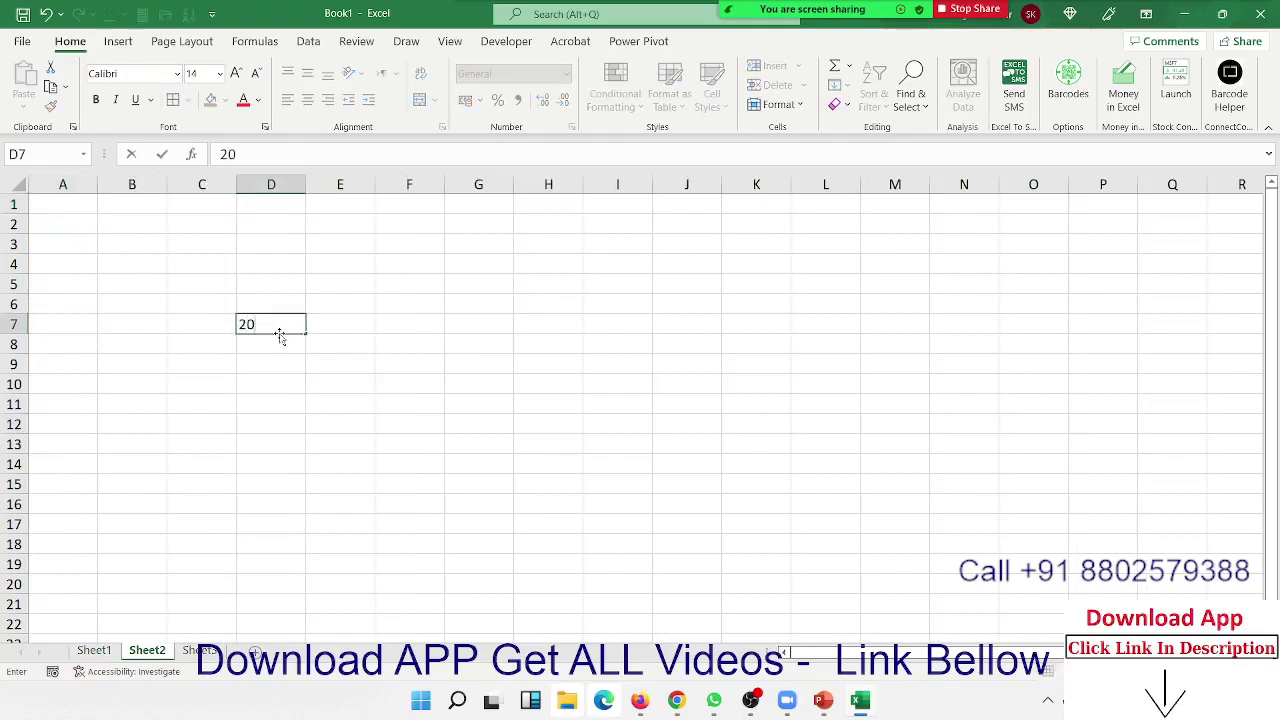
{"action": "key", "text": "Tab"}
{"action": "key", "text": "Tab"}
{"action": "key", "text": "Tab"}
{"action": "type", "text": "30"}
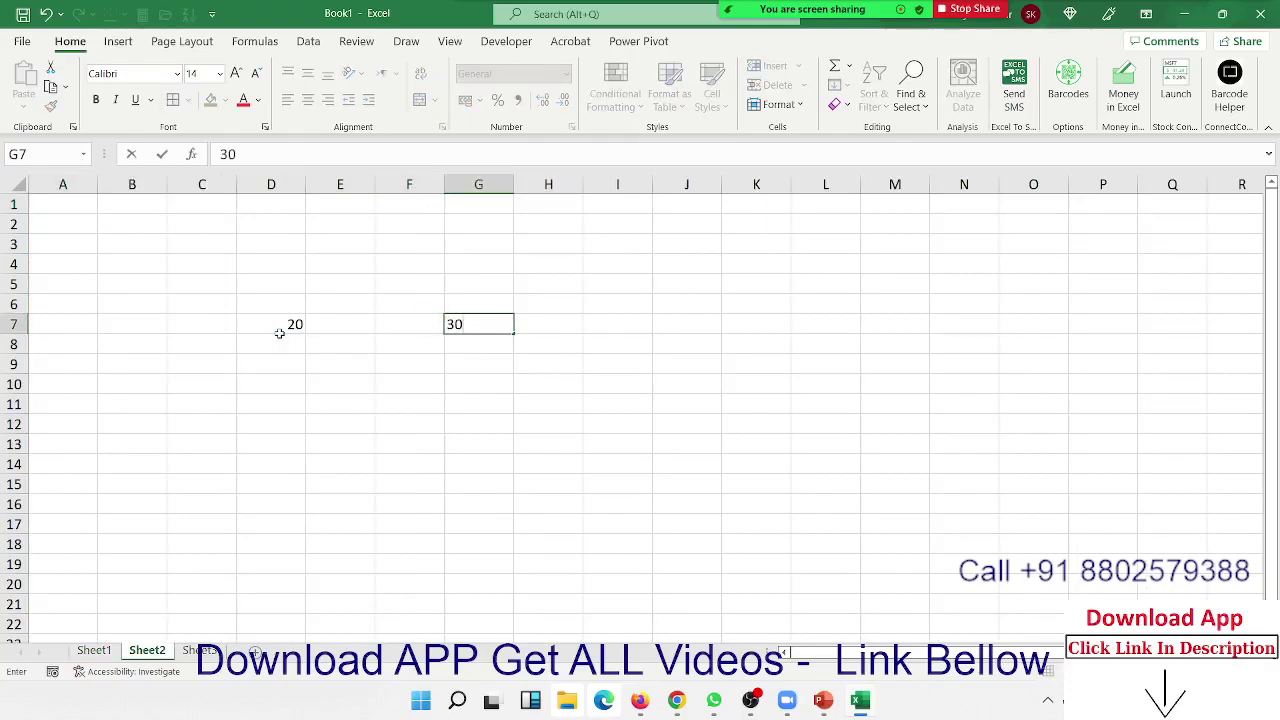
{"action": "key", "text": "Return"}
Step: Copy the 20 from D7, try a plain paste over G7, and undo it
{"action": "left_click", "coordinate": [280, 332]}
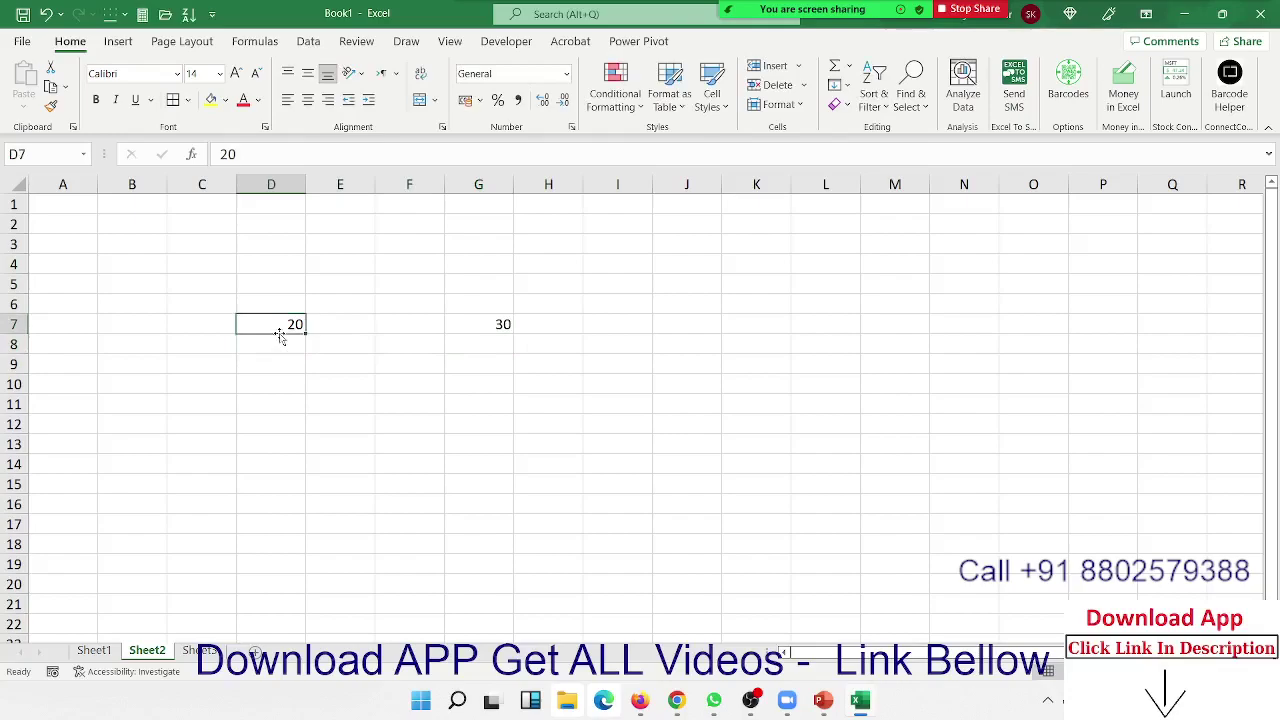
{"action": "key", "text": "ctrl+c"}
{"action": "key", "text": "Right"}
{"action": "key", "text": "Right"}
{"action": "key", "text": "Right"}
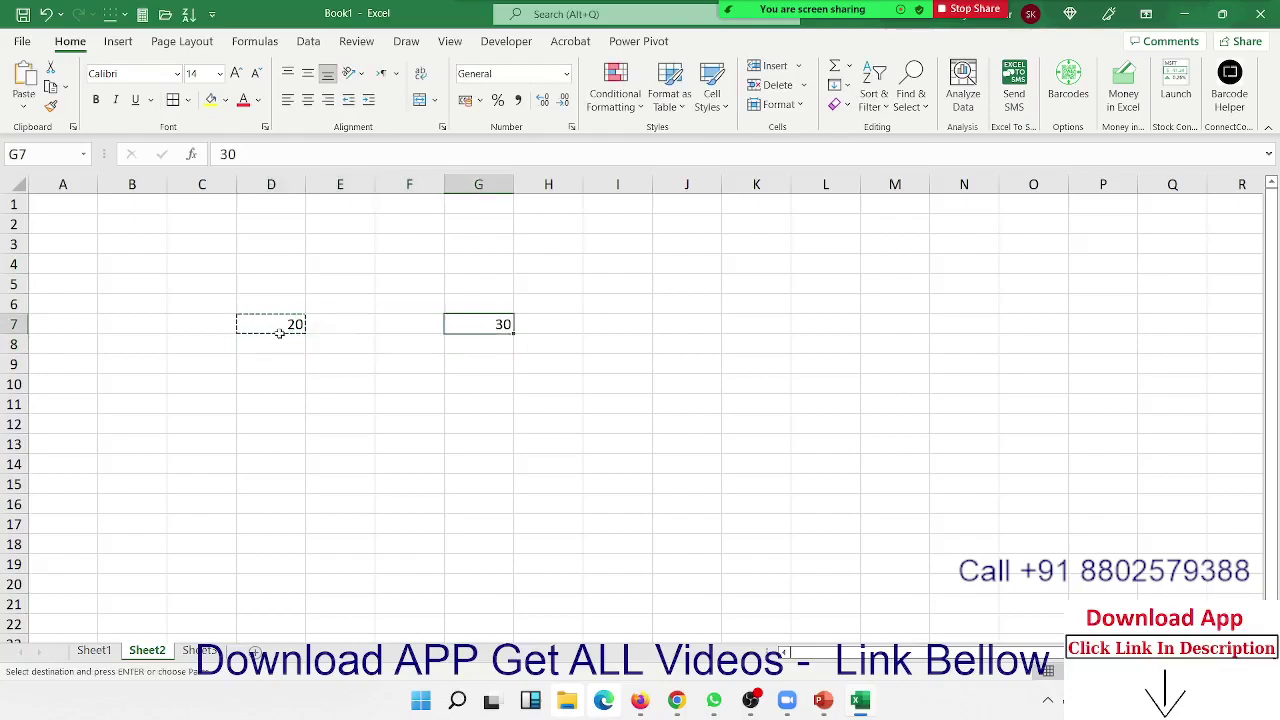
{"action": "key", "text": "ctrl+v"}
{"action": "key", "text": "ctrl+z"}
Step: Paste Special the copied 20 into G7 with the Add operation, making it 50
{"action": "right_click", "coordinate": [485, 321]}
{"action": "left_click", "coordinate": [535, 323]}
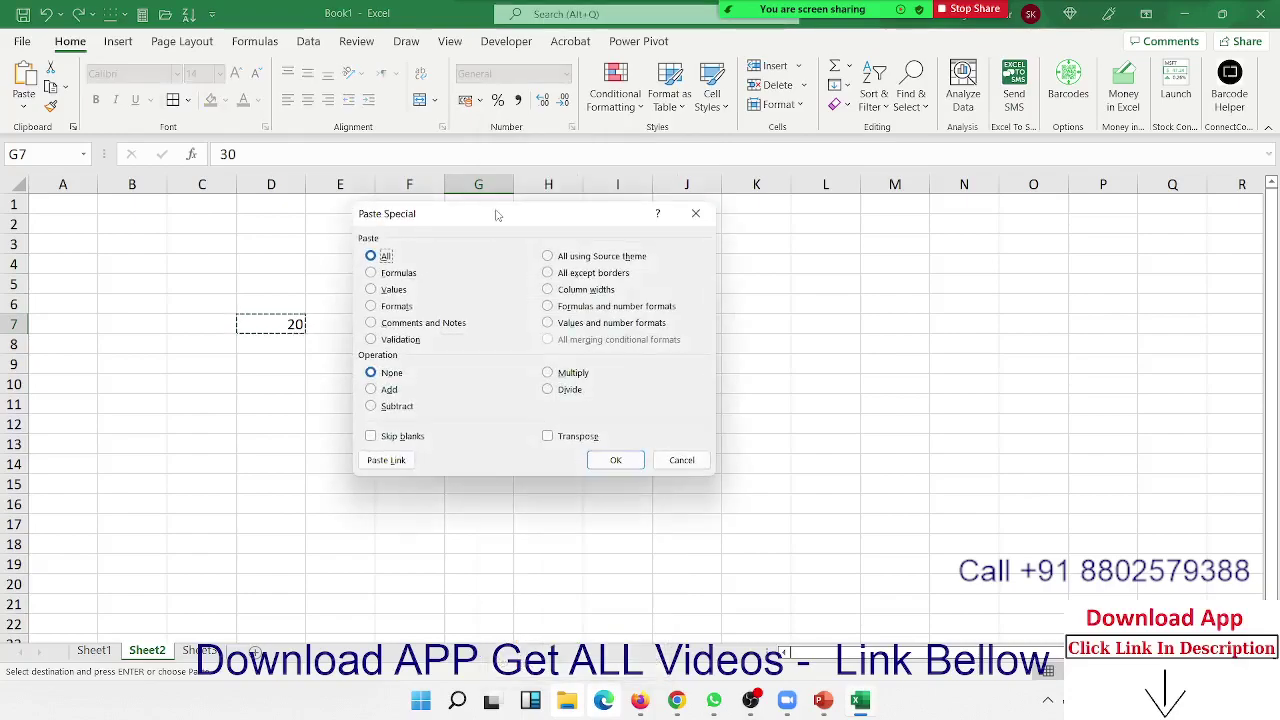
{"action": "left_click_drag", "start_coordinate": [494, 214], "coordinate": [820, 148]}
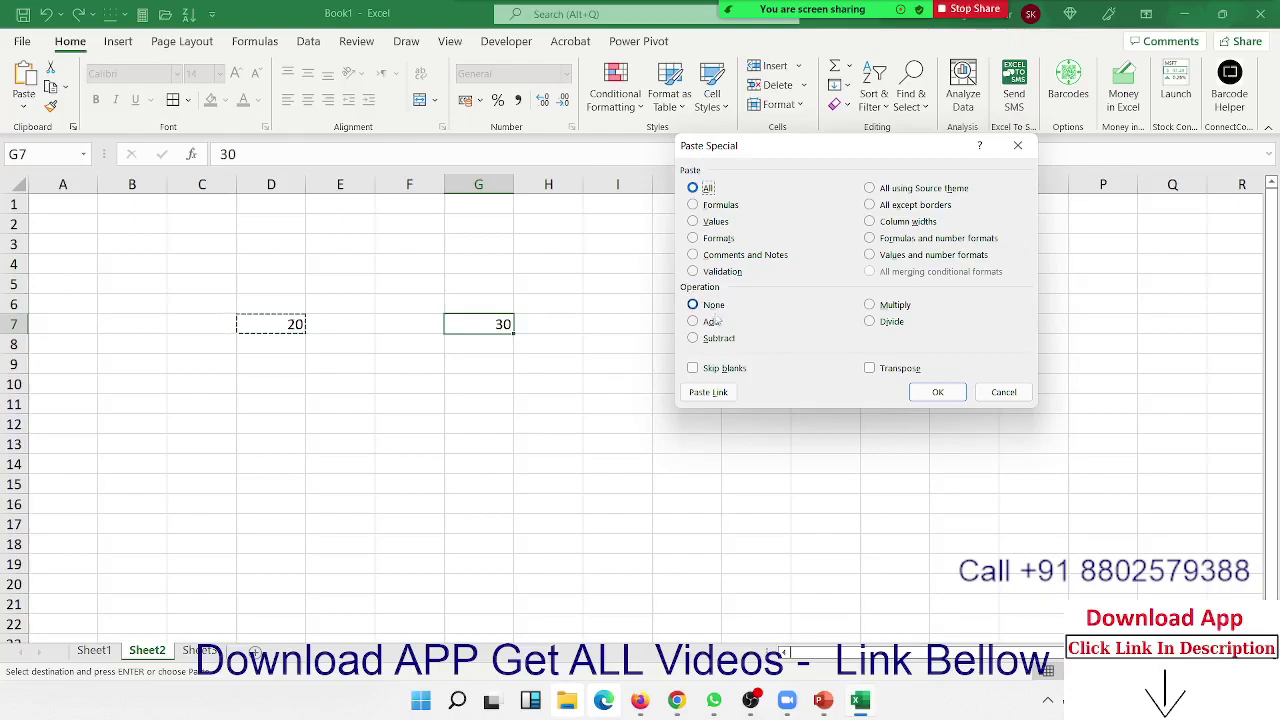
{"action": "left_click", "coordinate": [710, 321]}
{"action": "left_click", "coordinate": [716, 325]}
{"action": "left_click", "coordinate": [940, 392]}
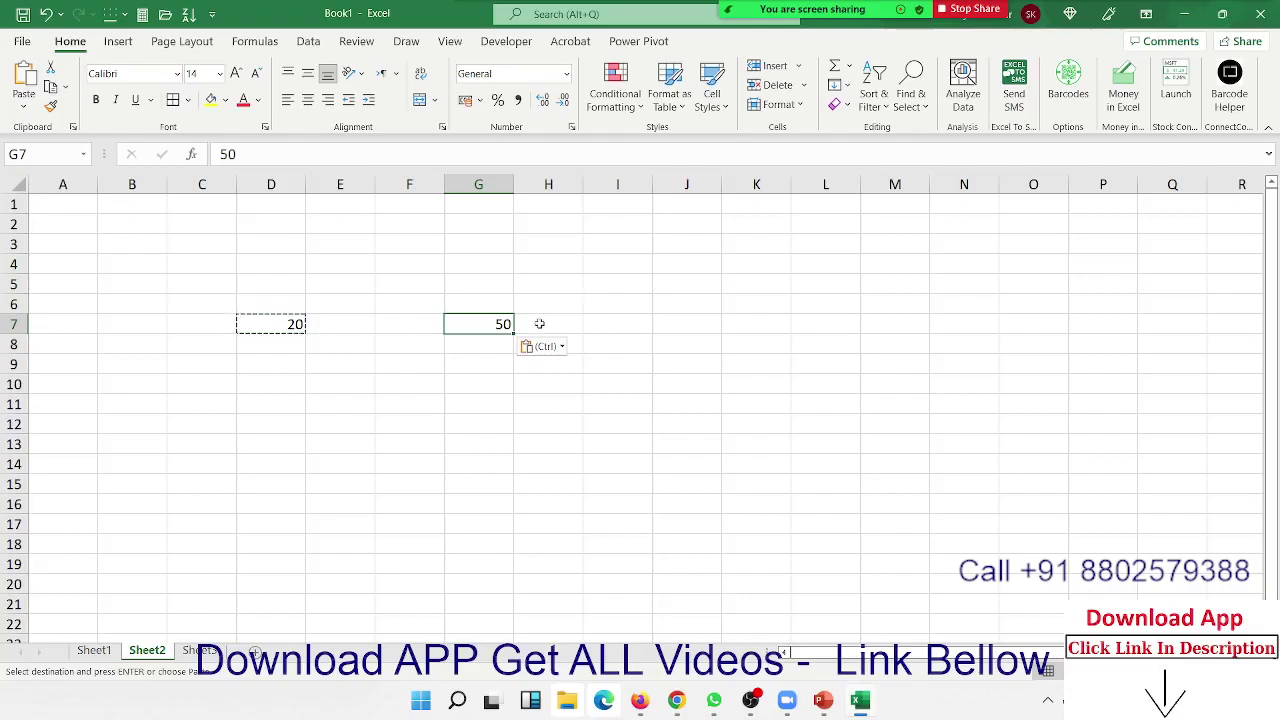
Step: Paste Special the copied 20 into G7 with Multiply, making it 1000
{"action": "right_click", "coordinate": [506, 327]}
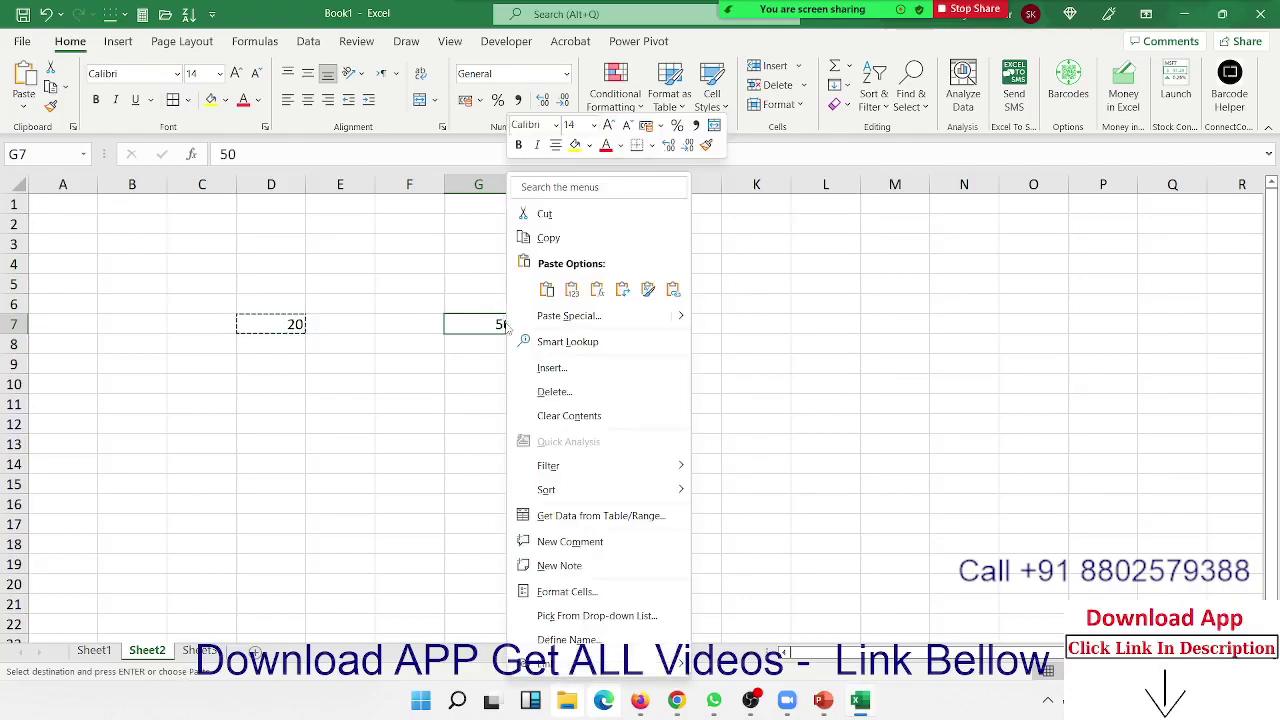
{"action": "left_click", "coordinate": [556, 314]}
{"action": "left_click_drag", "start_coordinate": [541, 217], "coordinate": [840, 142]}
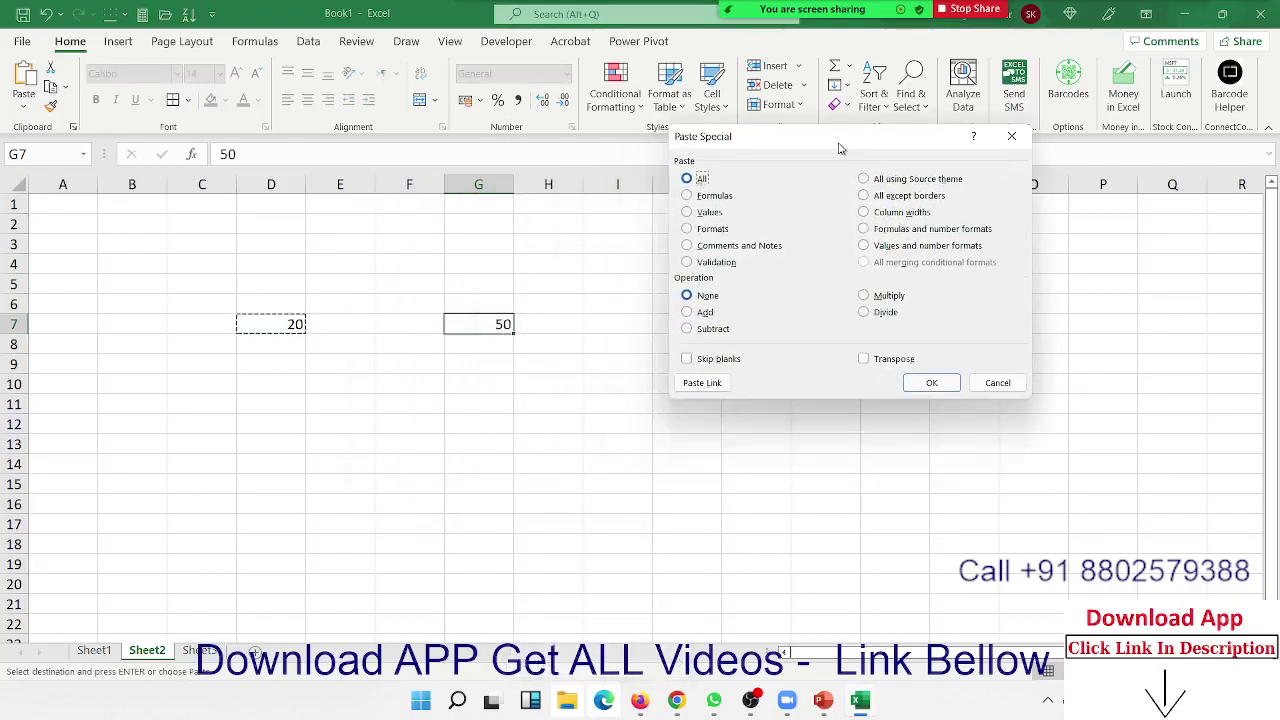
{"action": "left_click", "coordinate": [888, 296]}
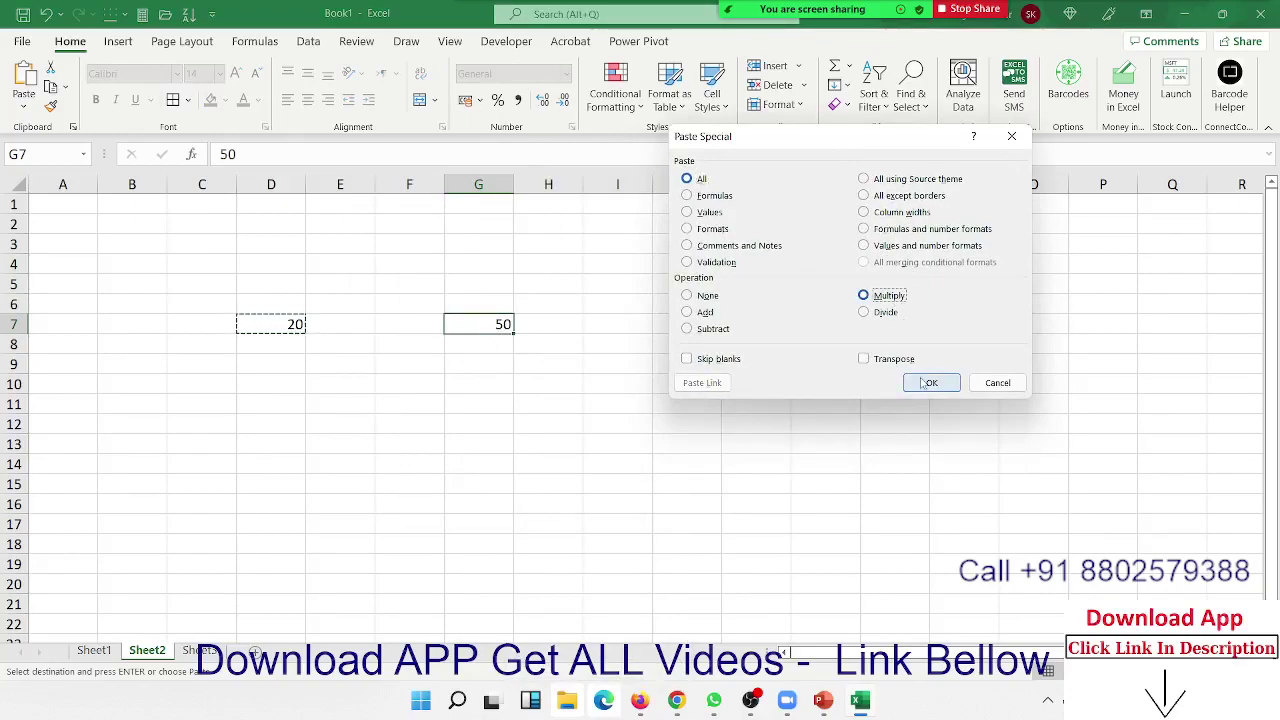
{"action": "left_click", "coordinate": [931, 382]}
Step: Paste Special the copied 20 into G7 with Divide, returning it to 50
{"action": "right_click", "coordinate": [480, 324]}
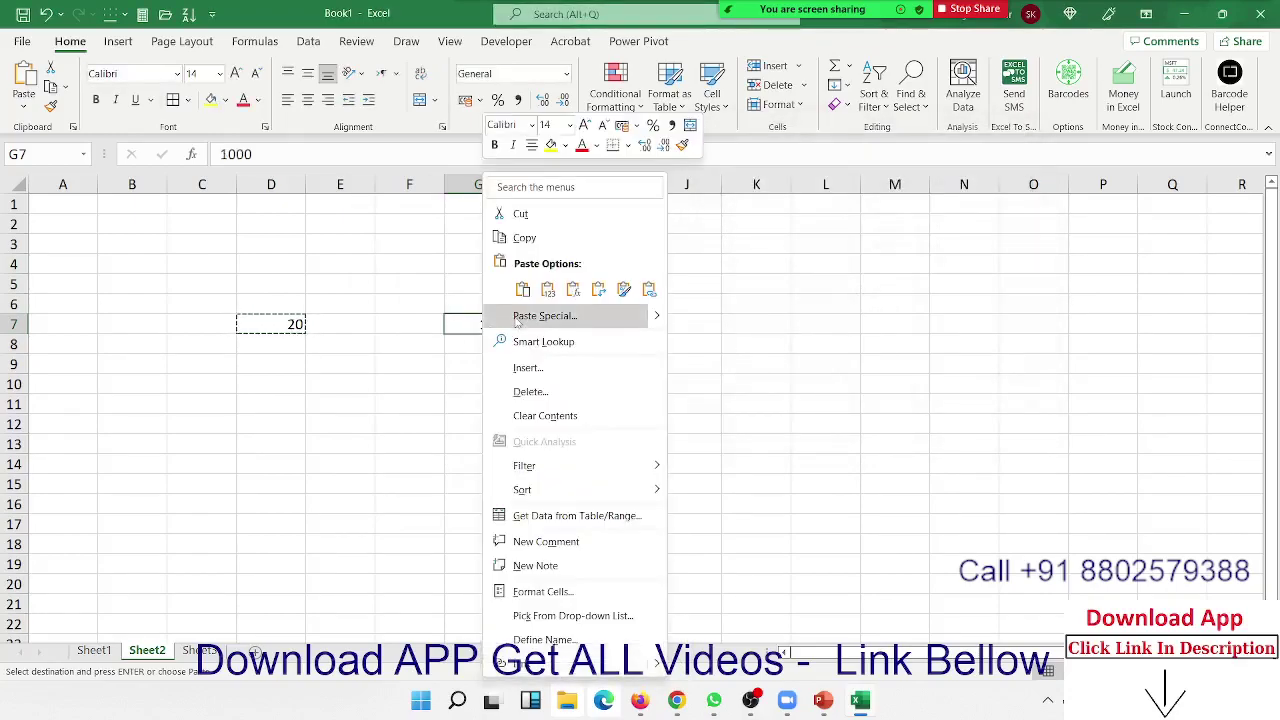
{"action": "left_click", "coordinate": [540, 310]}
{"action": "left_click_drag", "start_coordinate": [529, 208], "coordinate": [815, 177]}
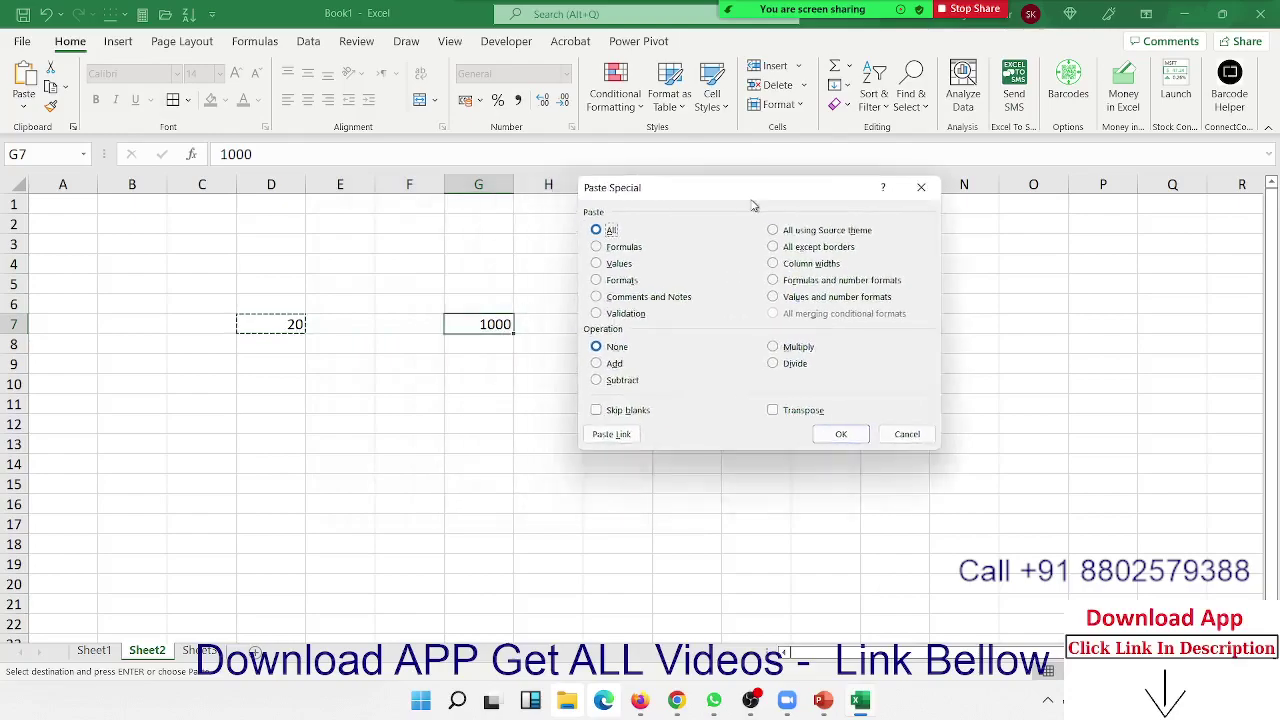
{"action": "left_click", "coordinate": [824, 352]}
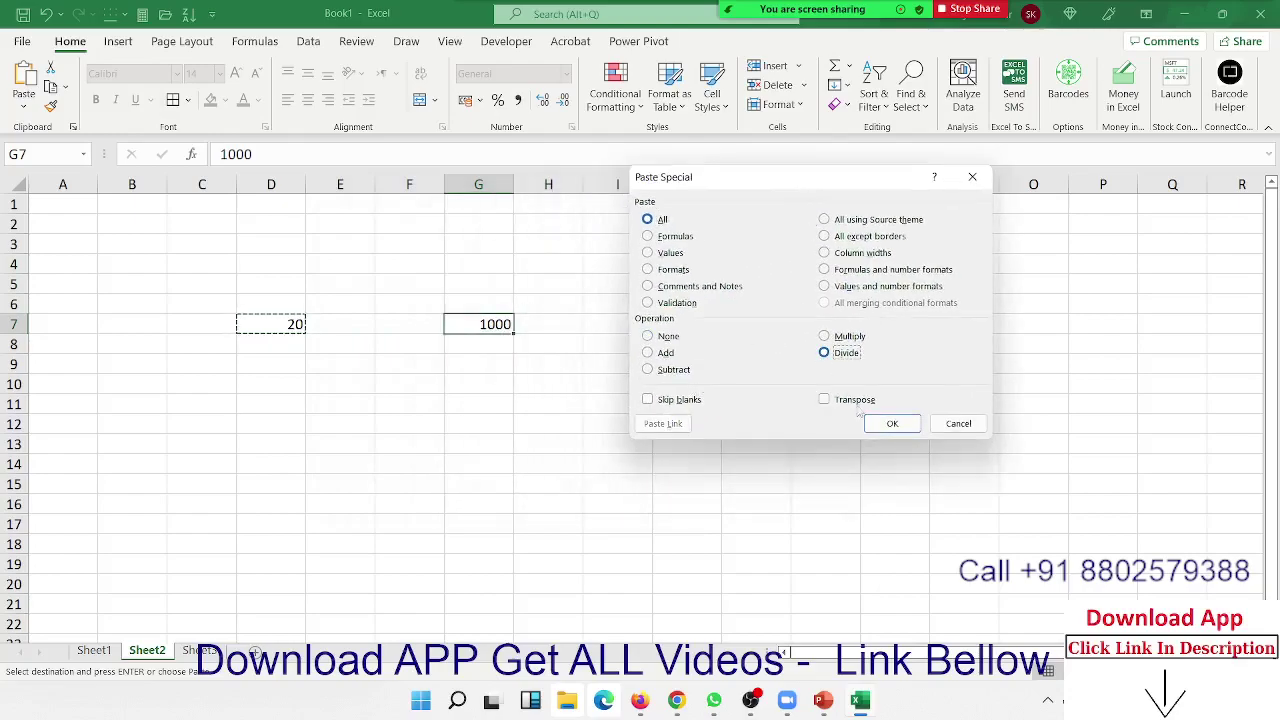
{"action": "left_click", "coordinate": [891, 423]}
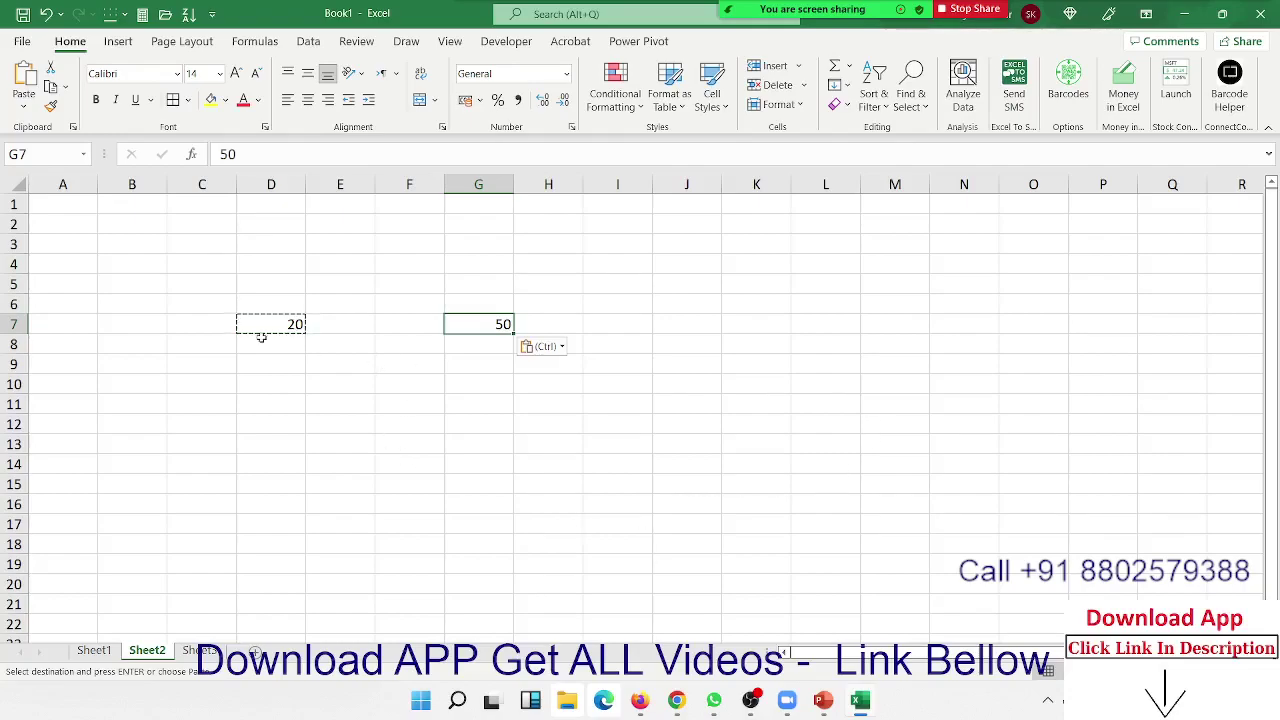
Step: Reselect G7 and reopen Paste Special while the 20 from D7 stays copied
{"action": "left_click", "coordinate": [265, 323]}
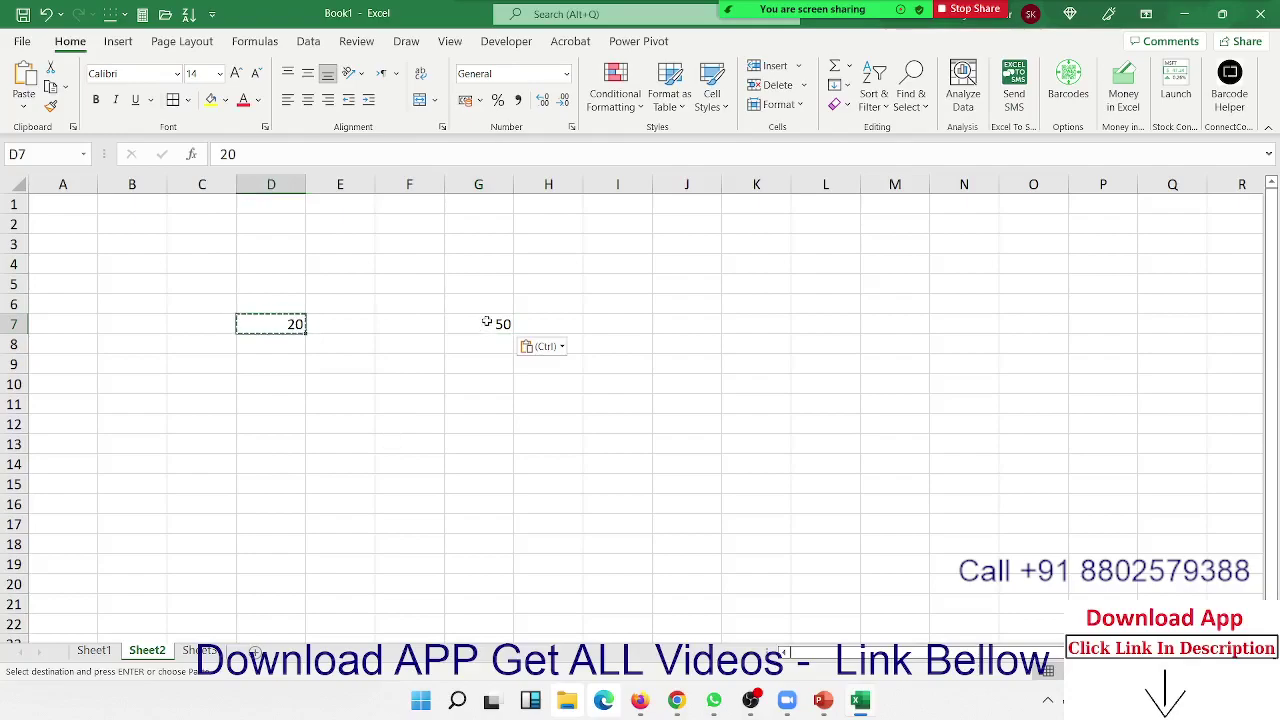
{"action": "left_click", "coordinate": [486, 323]}
{"action": "right_click", "coordinate": [487, 325]}
{"action": "left_click", "coordinate": [550, 315]}
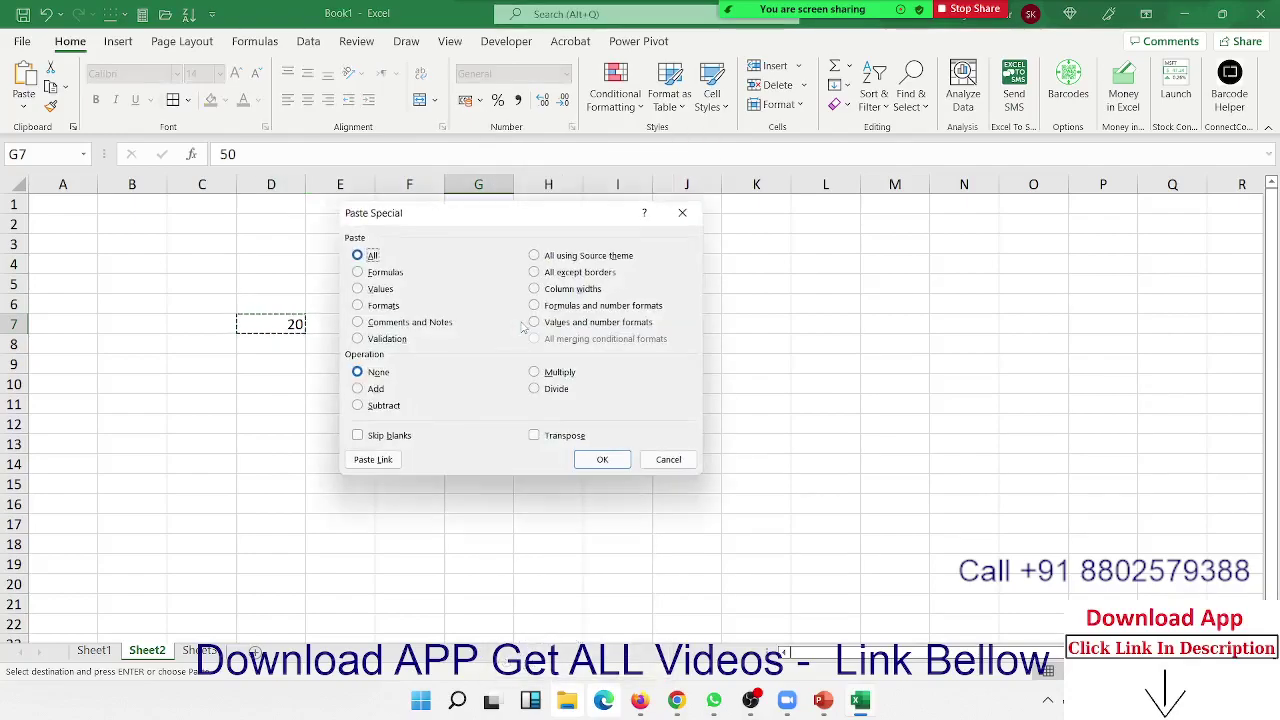
{"action": "left_click_drag", "start_coordinate": [499, 204], "coordinate": [790, 202]}
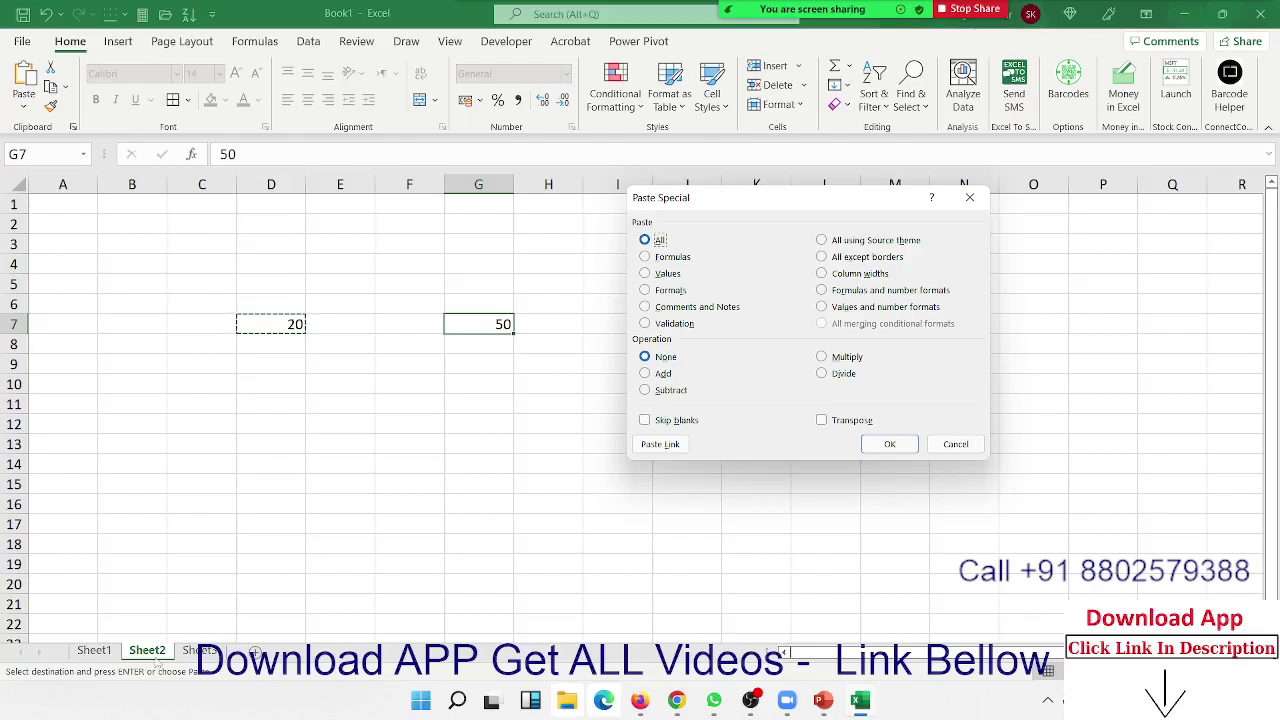
Step: Select the URL in the browser's address bar, then minimize the browser back to Excel
{"action": "left_click", "coordinate": [678, 702]}
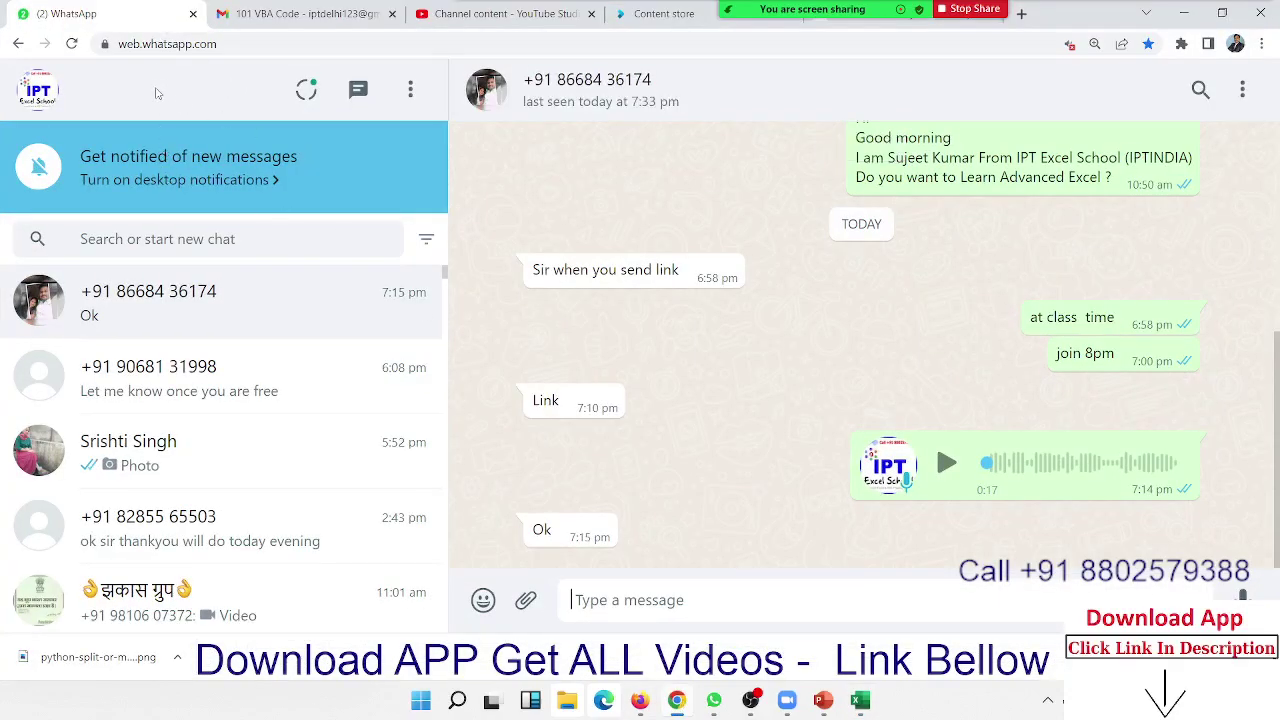
{"action": "double_click", "coordinate": [153, 44]}
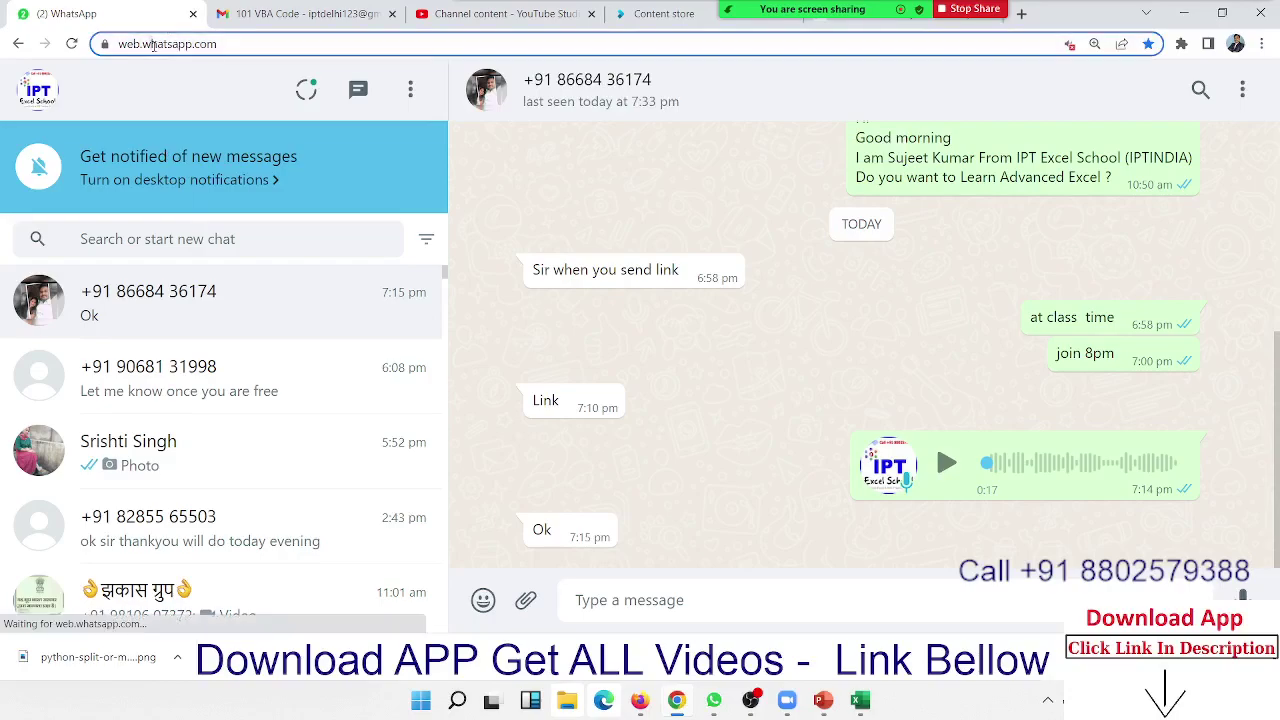
{"action": "triple_click", "coordinate": [204, 46]}
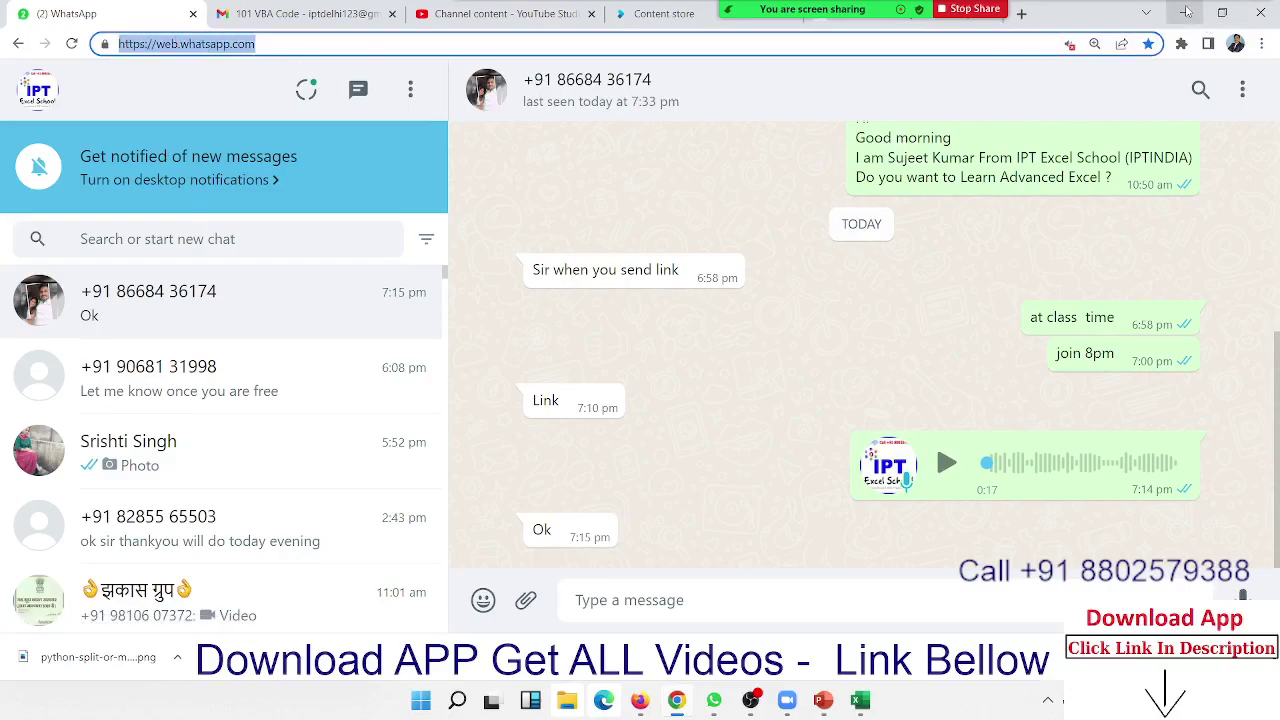
{"action": "left_click", "coordinate": [1184, 13]}
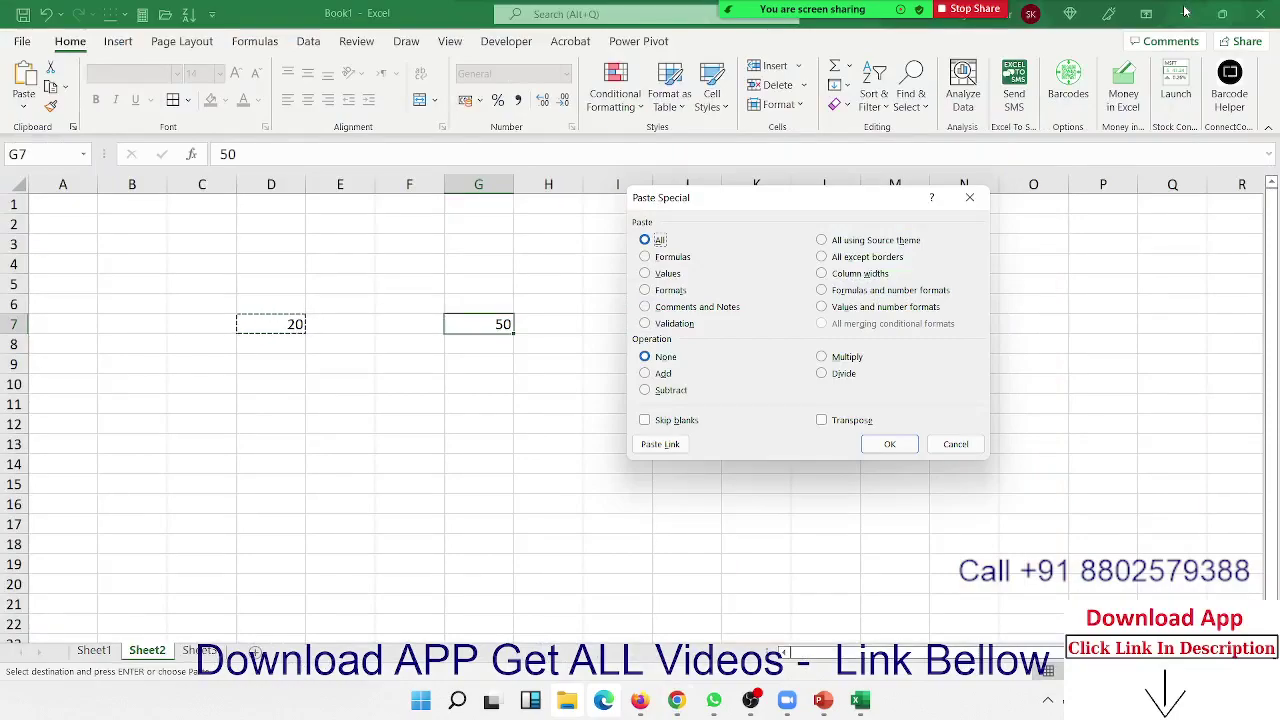